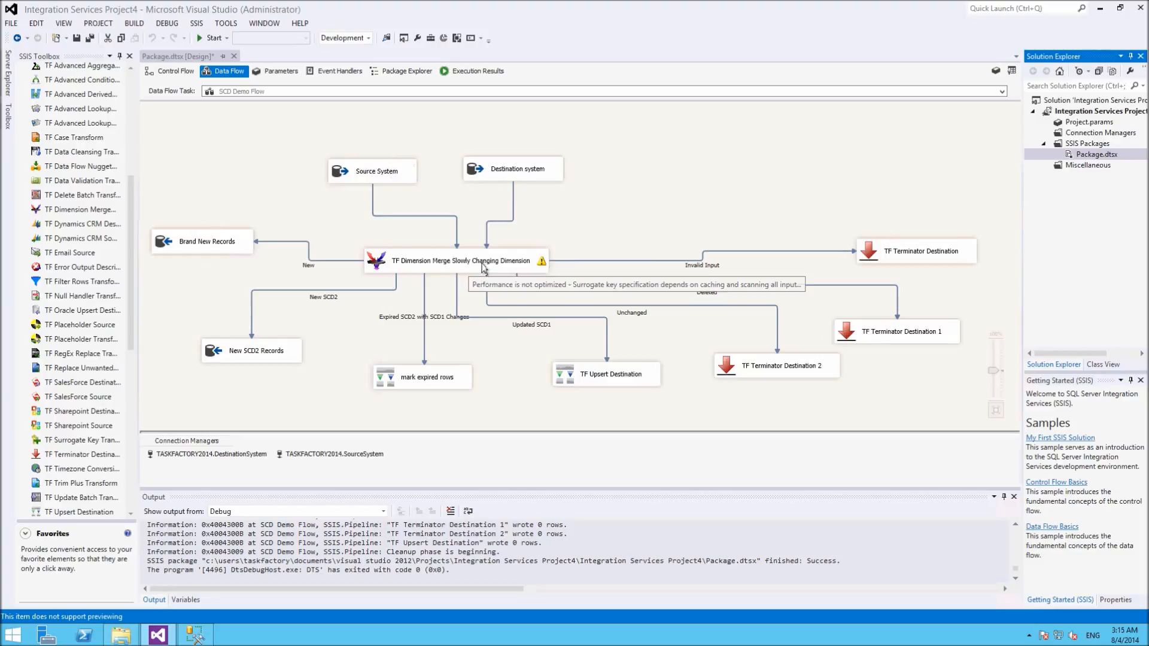
Switch to SQL Server Management Studio and check the Tables folders of the DestinationSystem and SourceSystem databases.
click(195, 635)
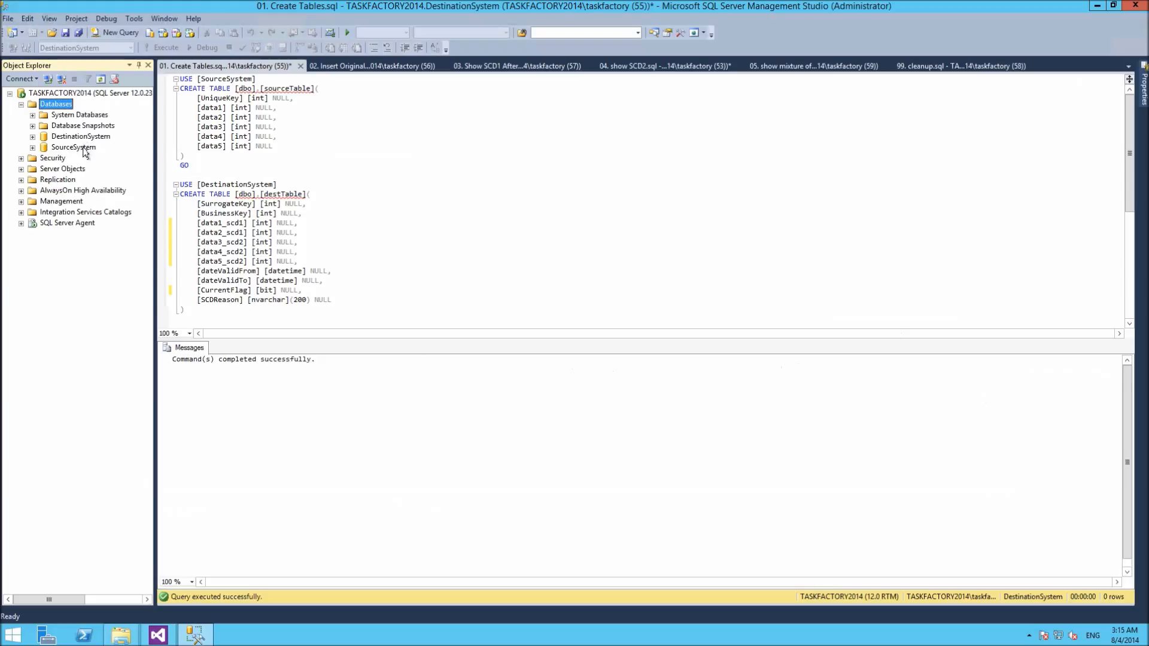
click(85, 148)
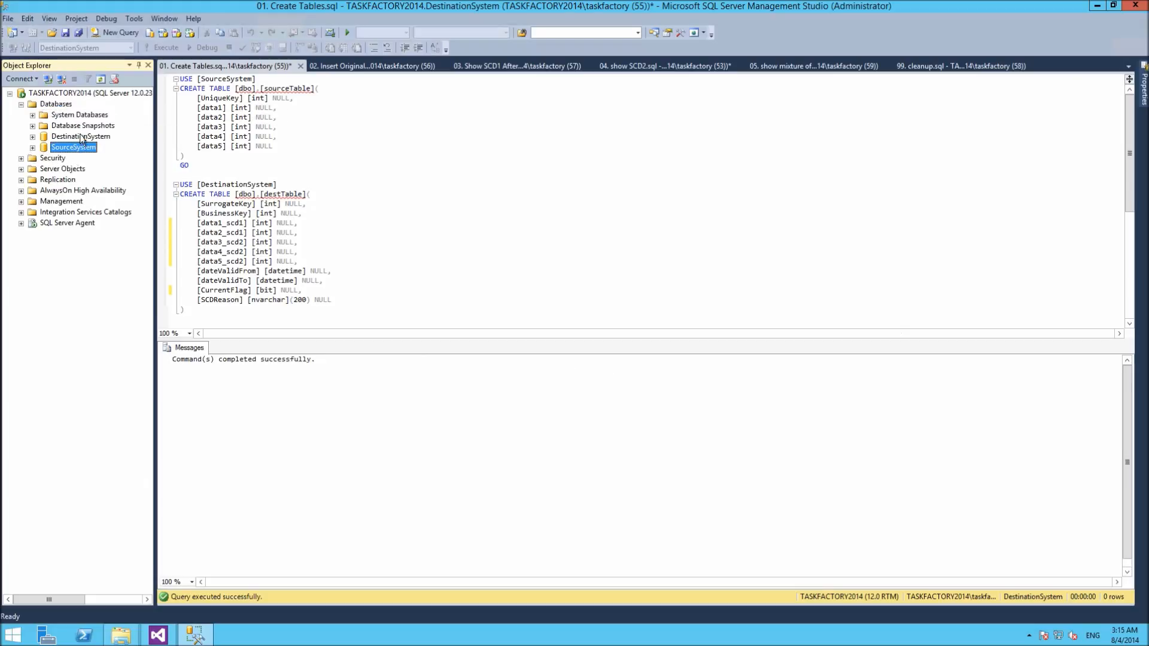
click(83, 138)
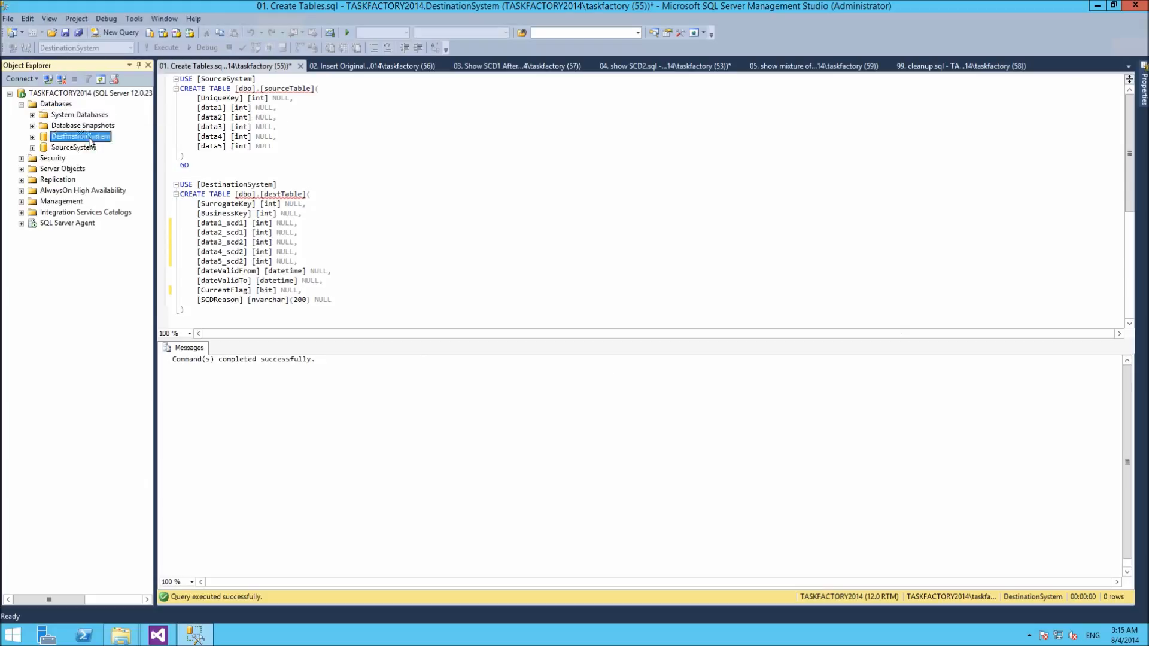
click(33, 137)
click(33, 137)
click(33, 137)
click(44, 158)
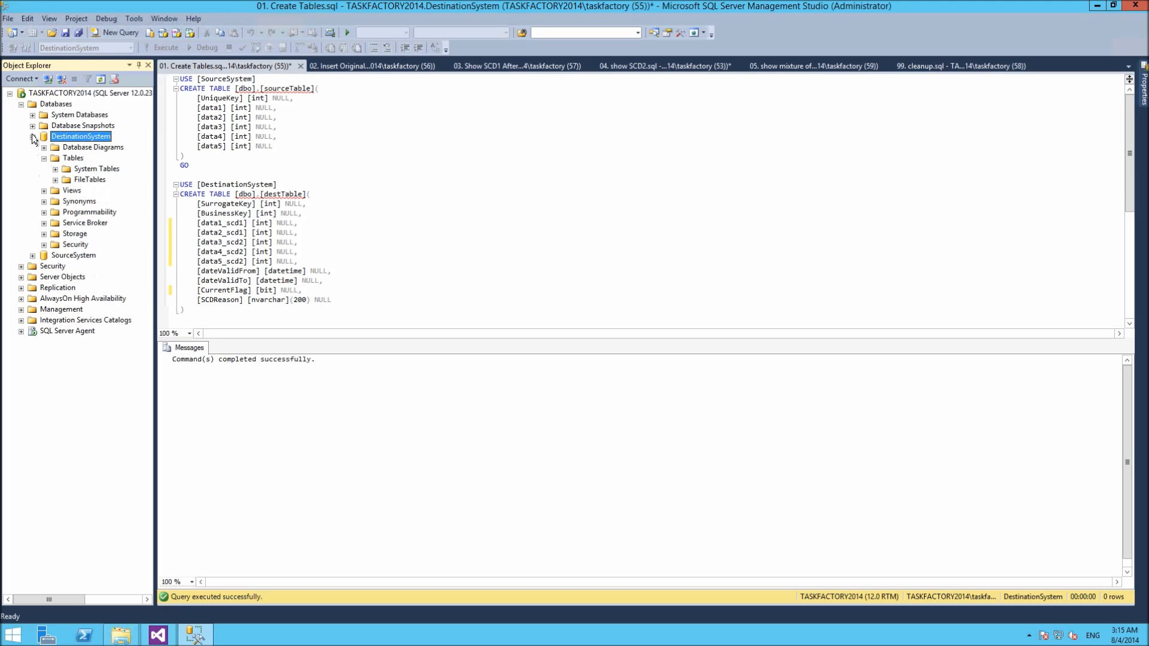
click(33, 137)
click(33, 147)
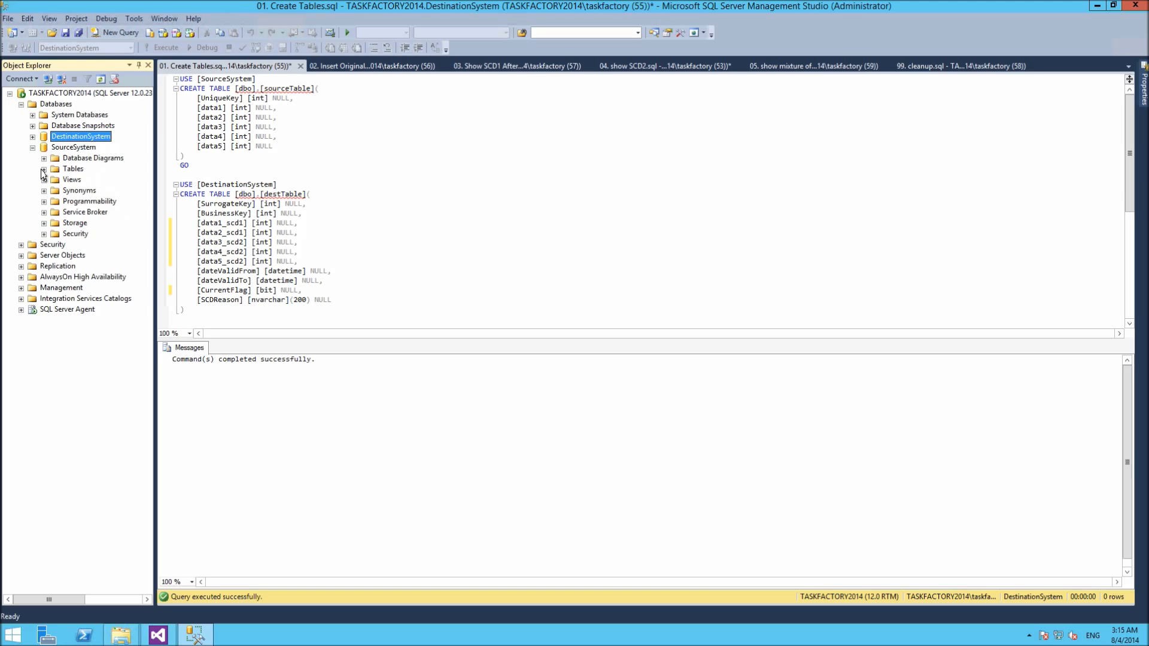
click(43, 170)
click(44, 169)
click(33, 148)
Review the destTable definition in the Create Tables script: business key, data columns, surrogate key, validity dates, CurrentFlag and SCDReason.
click(332, 146)
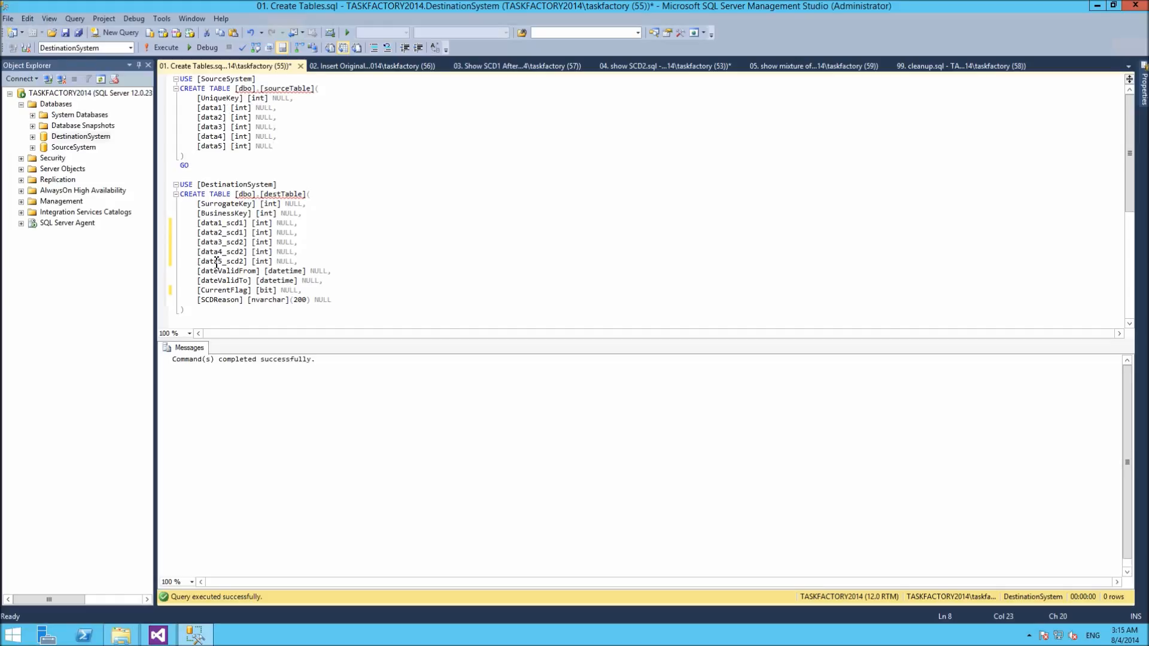
drag(299, 261, 166, 217)
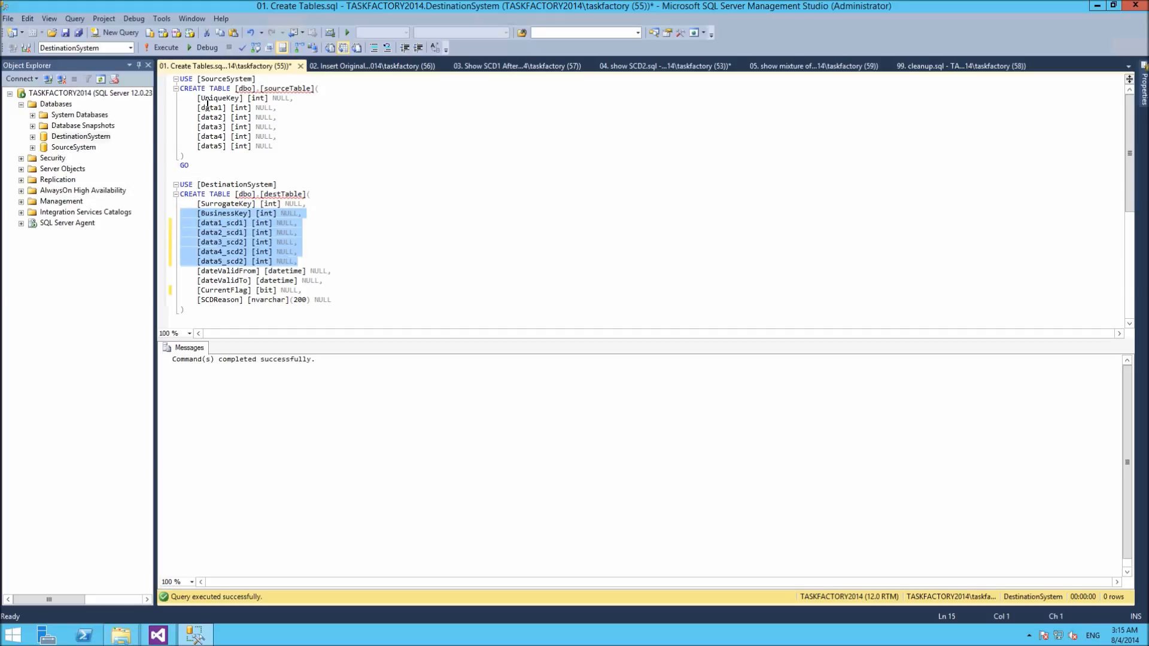
click(235, 204)
drag(310, 205, 168, 202)
drag(323, 280, 182, 270)
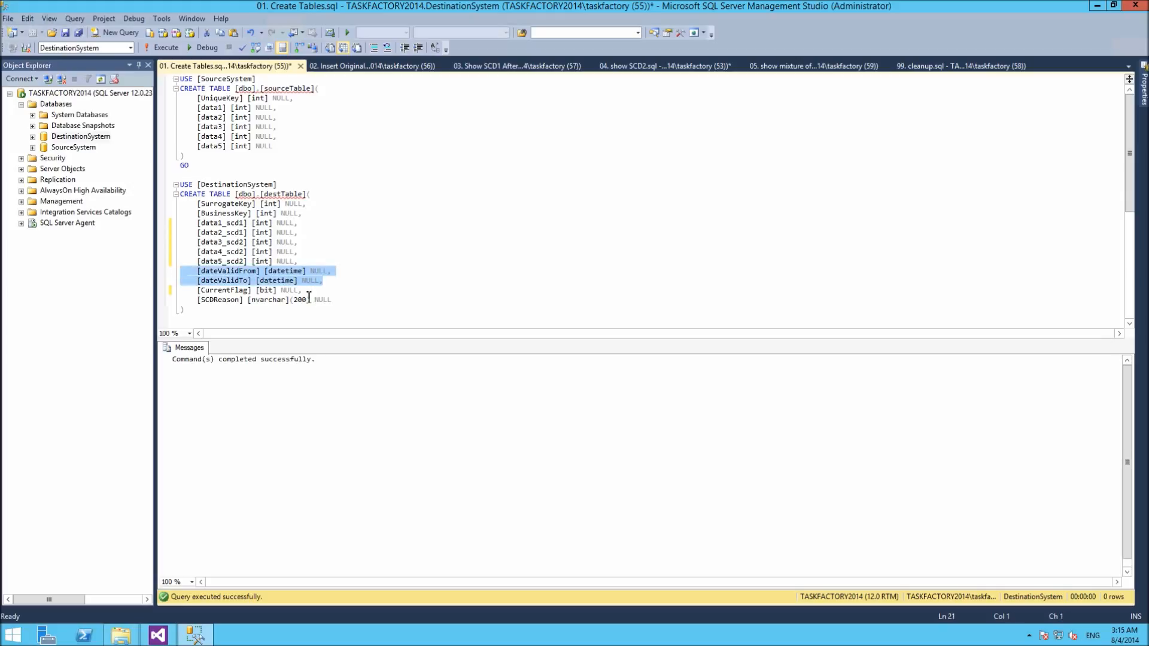
drag(303, 291, 178, 291)
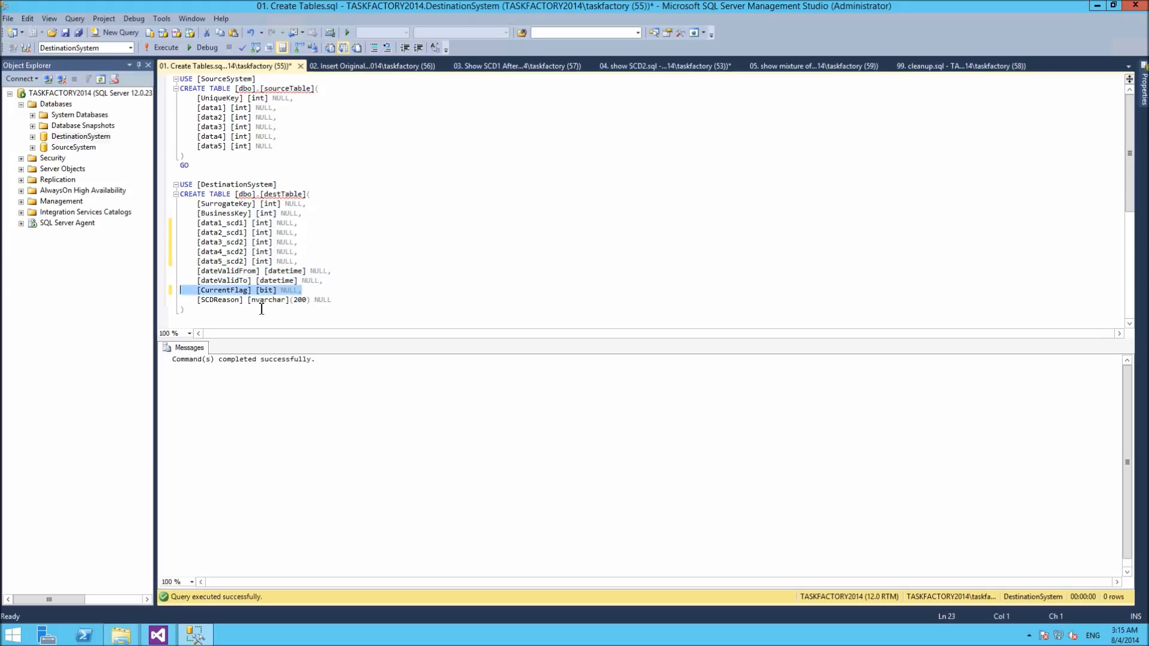
drag(333, 300, 186, 305)
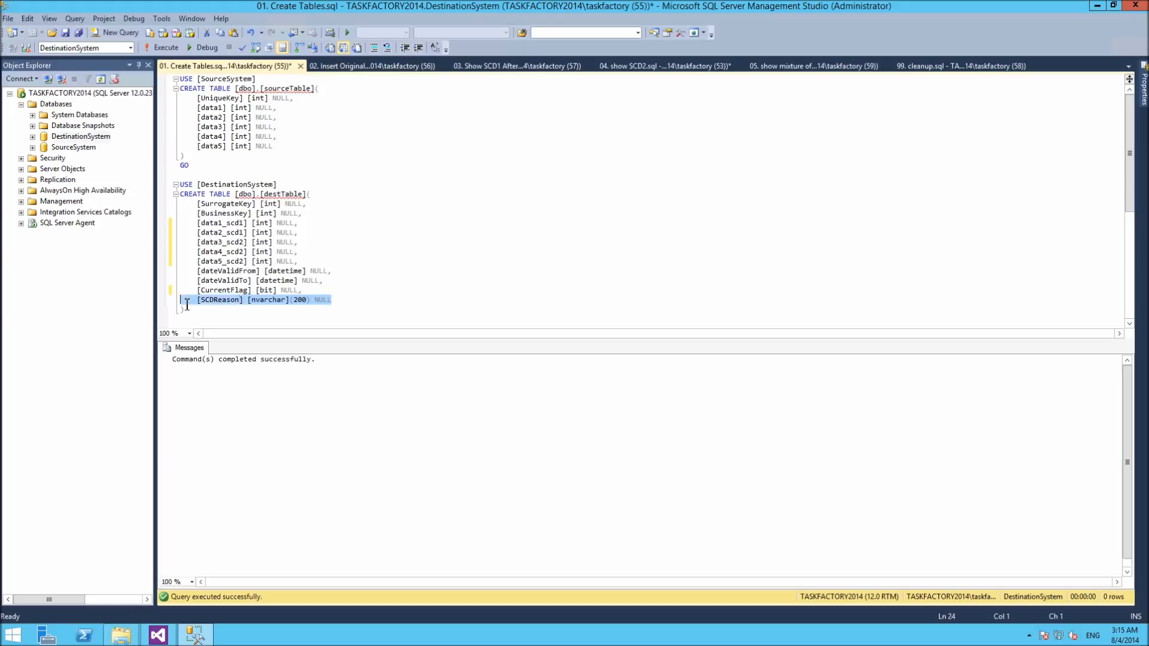
Execute the Create Tables script and refresh the DestinationSystem database to show its tables.
click(439, 238)
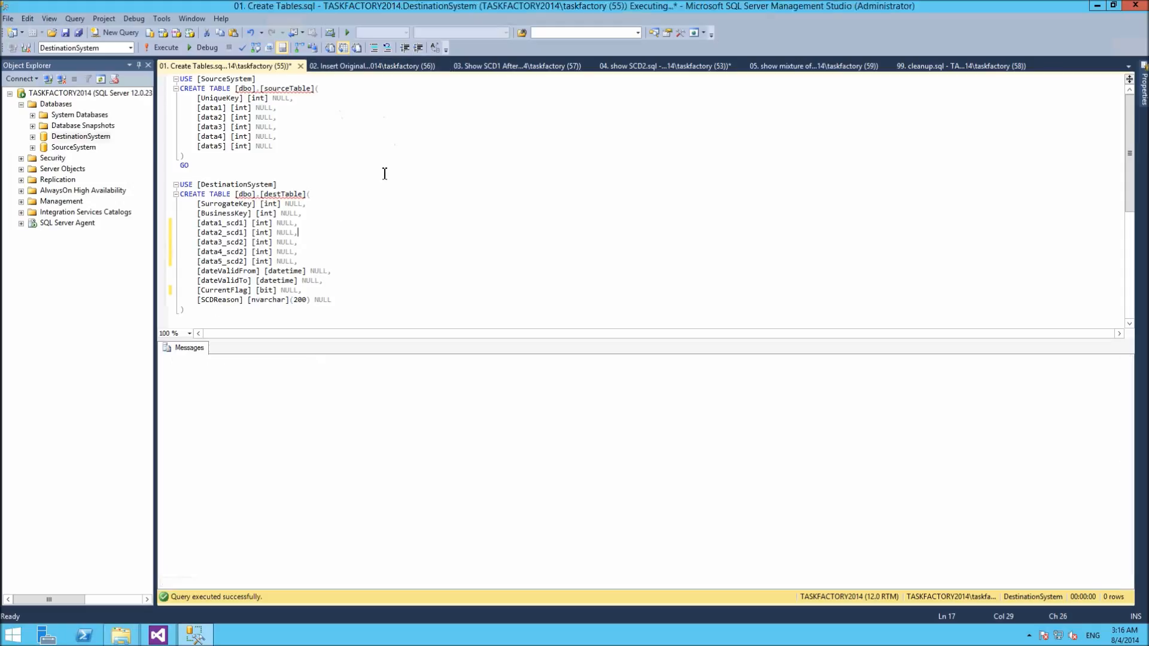
right_click(55, 137)
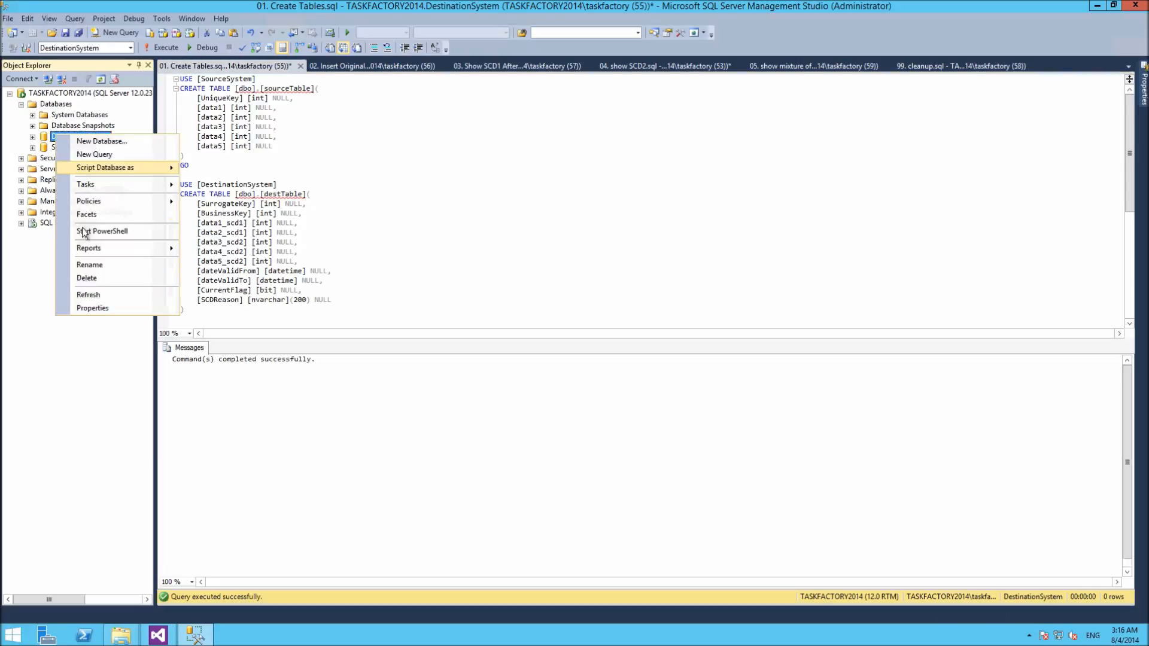
click(86, 295)
click(33, 137)
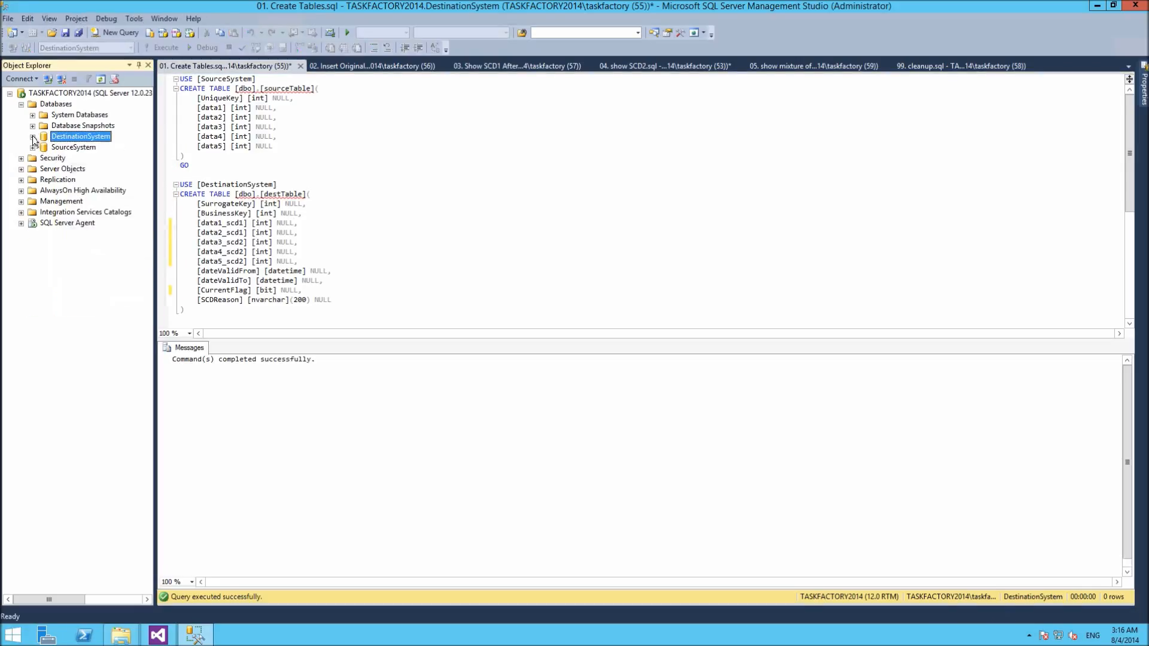
click(44, 159)
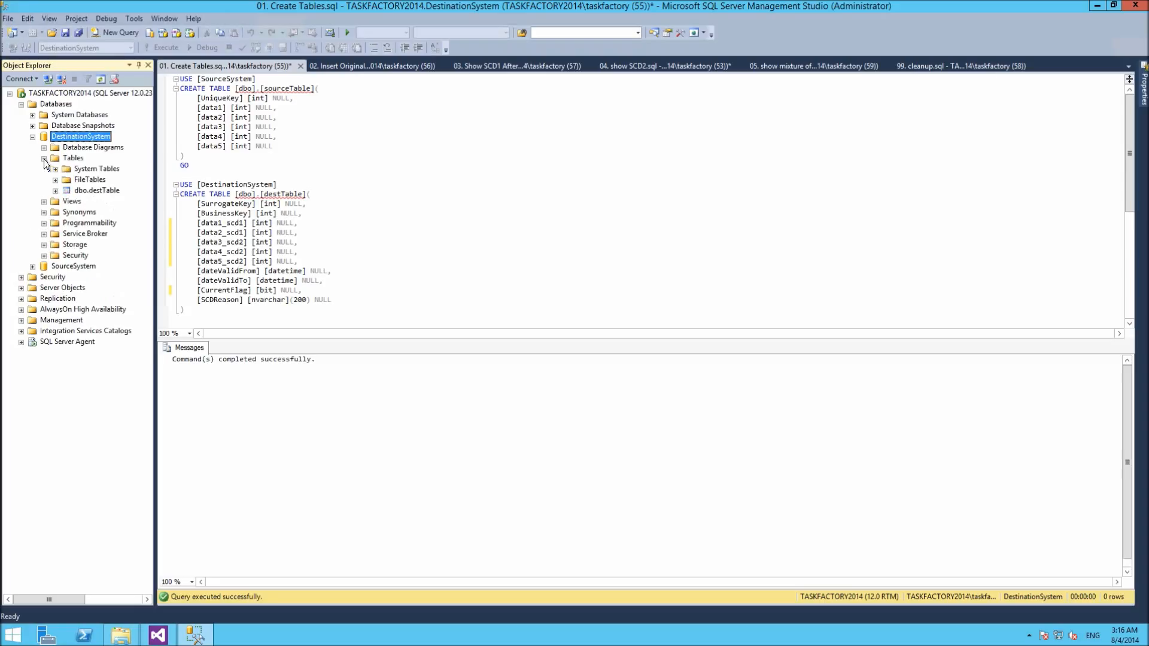
Execute the "02. Insert Original source Data" script to fill sourceTable and review the returned rows.
click(382, 67)
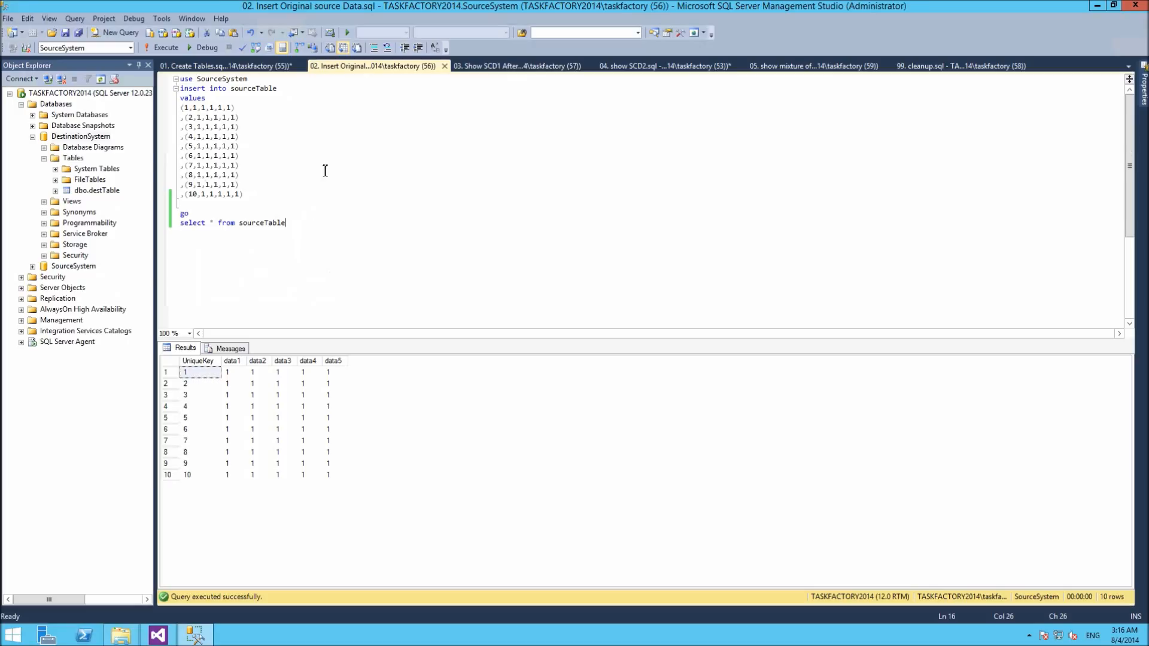
key(F5)
drag(206, 372, 332, 475)
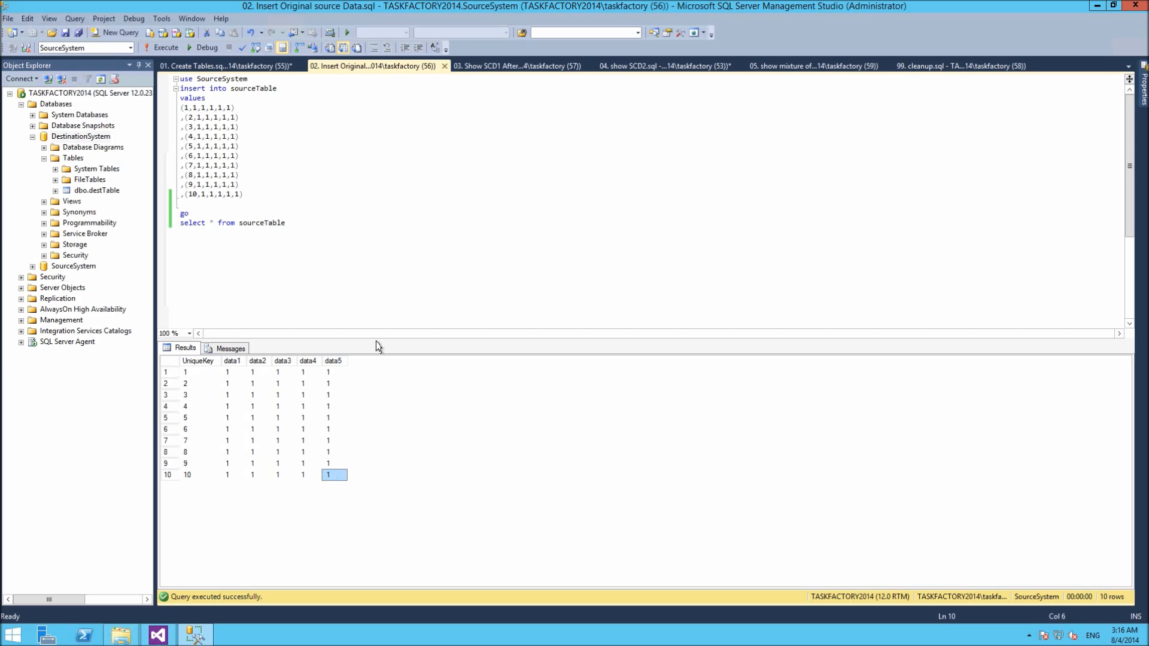
Switch to Visual Studio and add a new SSIS package to the Integration Services project.
click(159, 636)
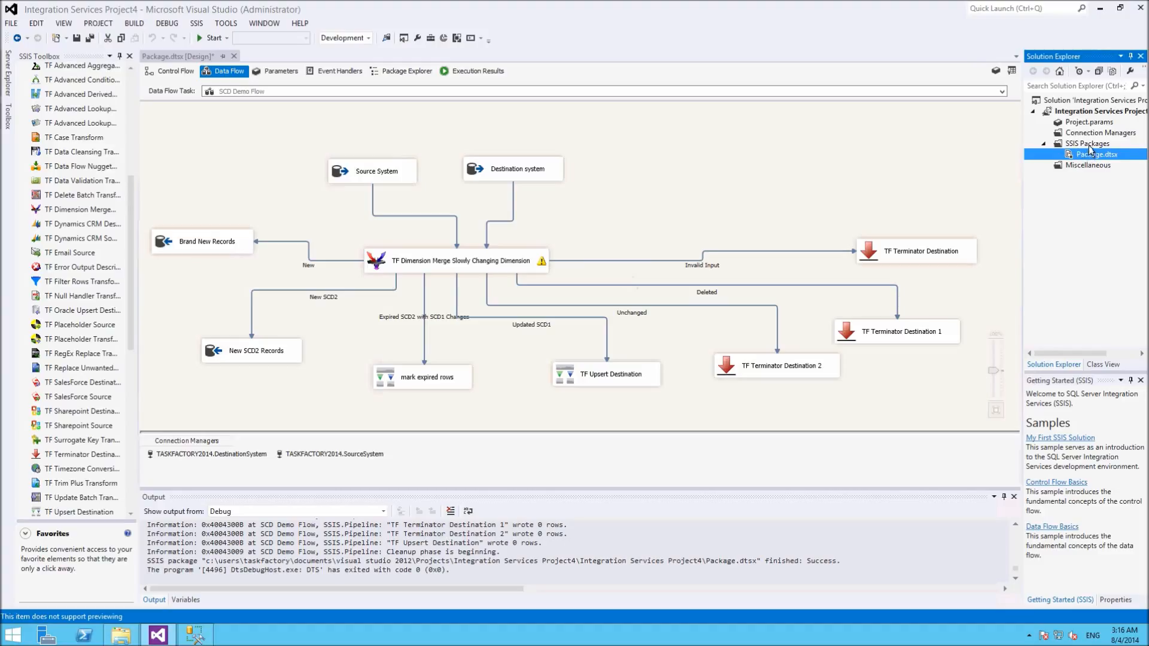
right_click(1088, 145)
key(Escape)
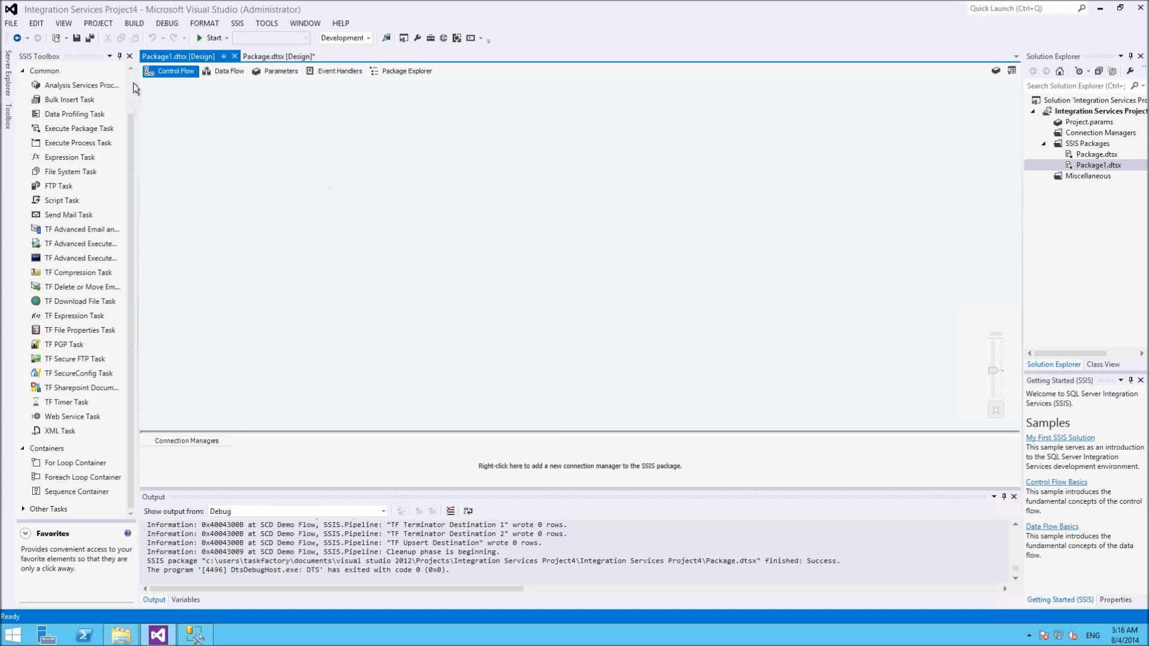
Add a Data Flow Task to the new package's control flow and name it "Demo SCD".
click(131, 88)
drag(52, 91, 463, 214)
right_click(496, 227)
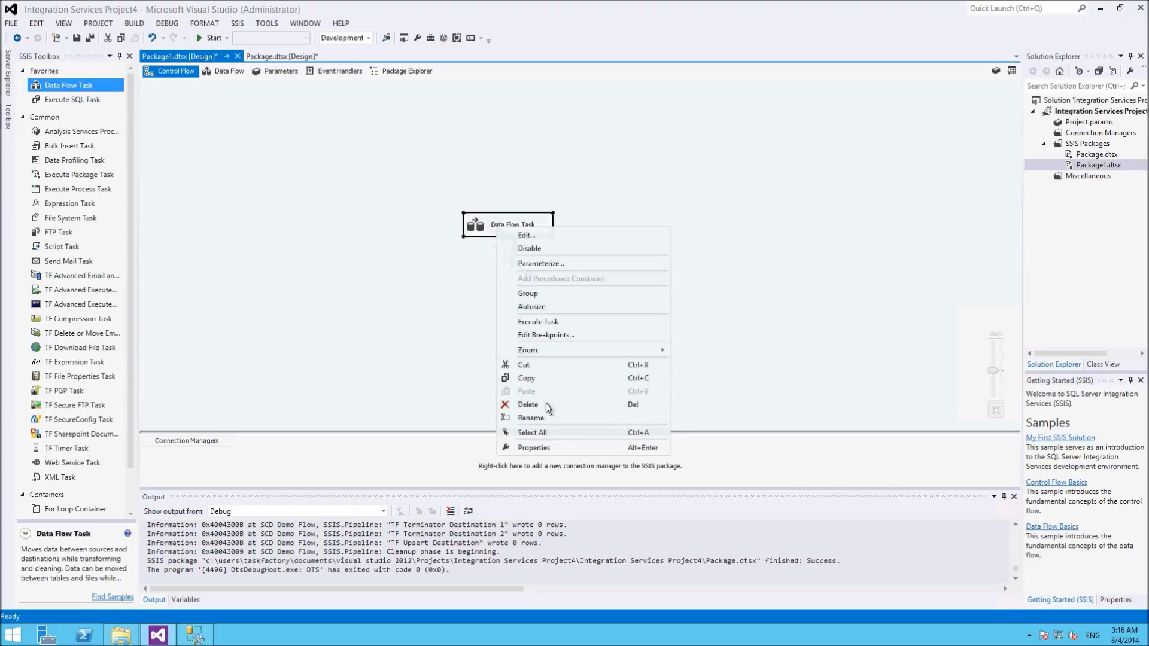
click(531, 417)
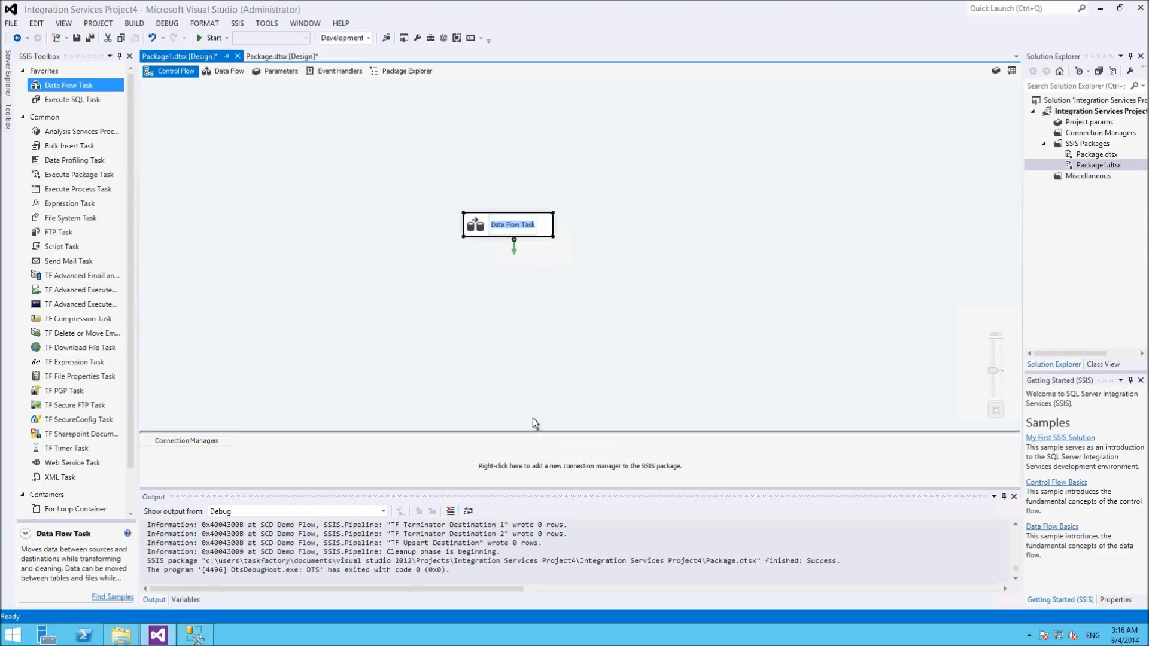
text(Demo SCD)
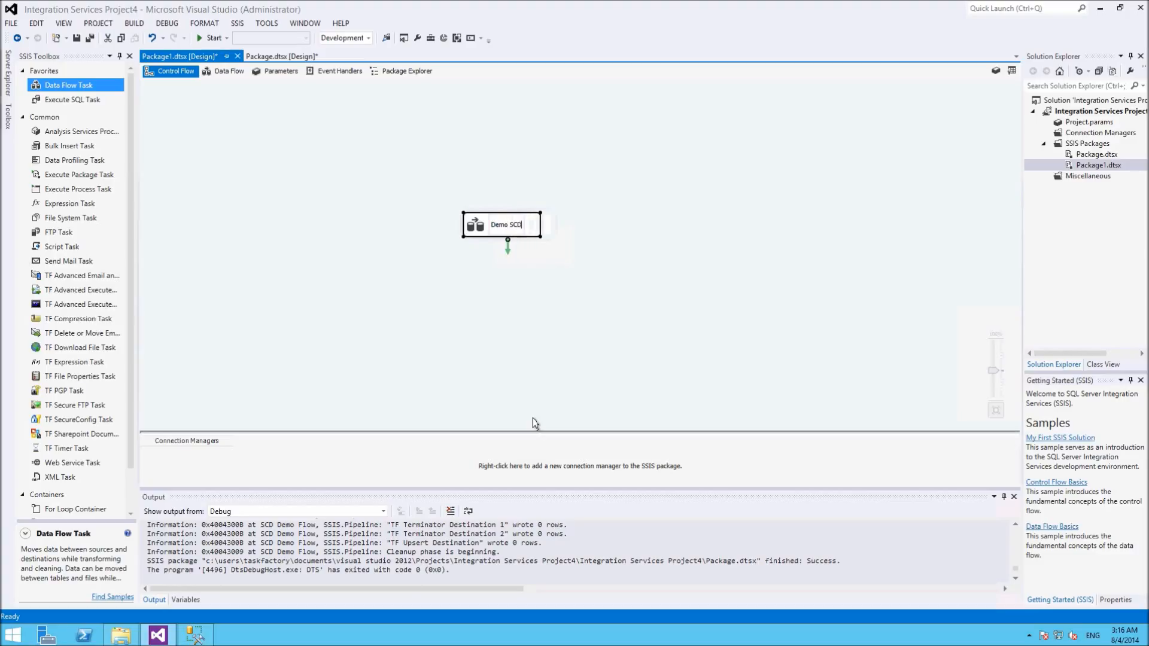
Open the Demo SCD data flow and add an ADO.NET connection manager for TASKFACTORY2014.SourceSystem.
double_click(506, 229)
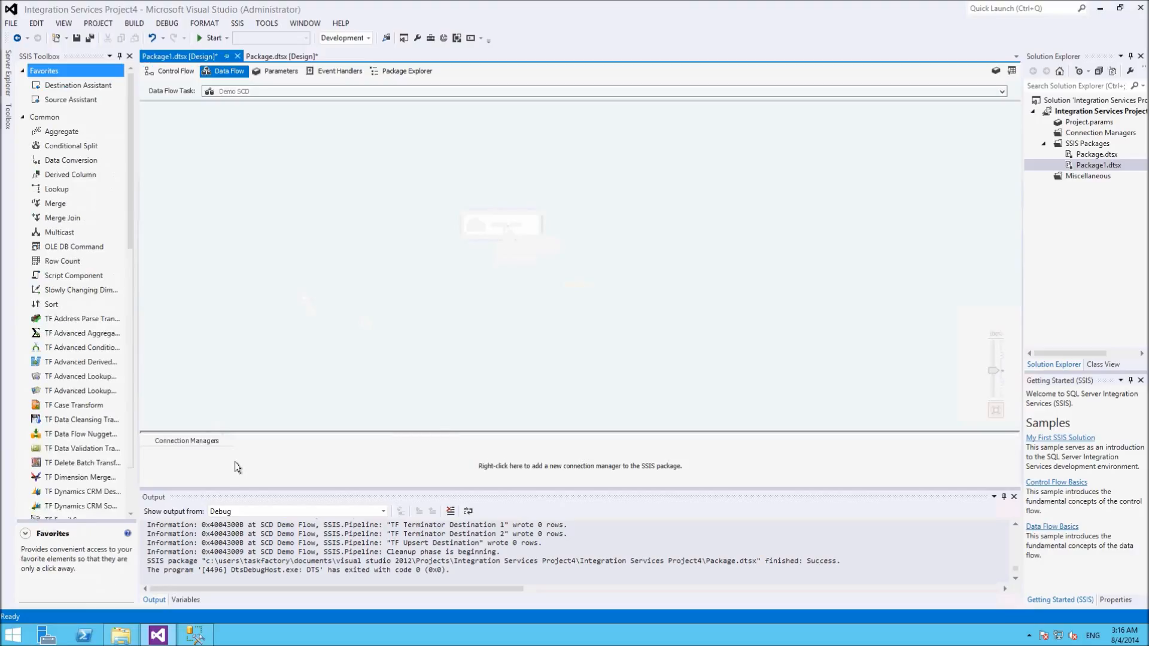
right_click(235, 467)
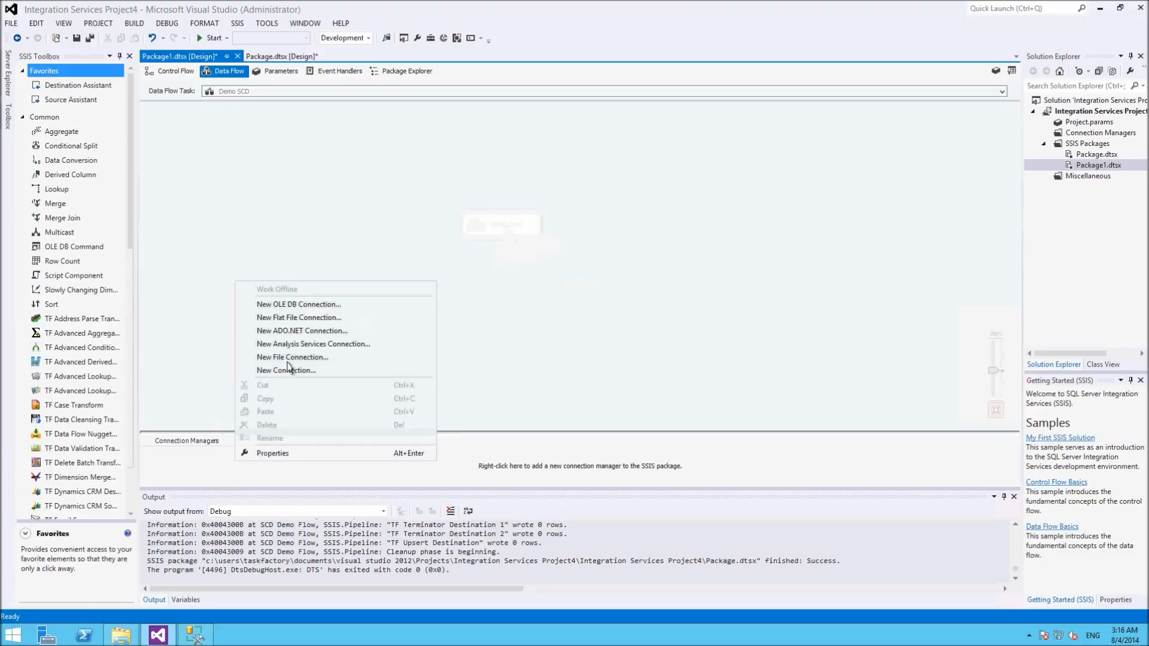
click(295, 332)
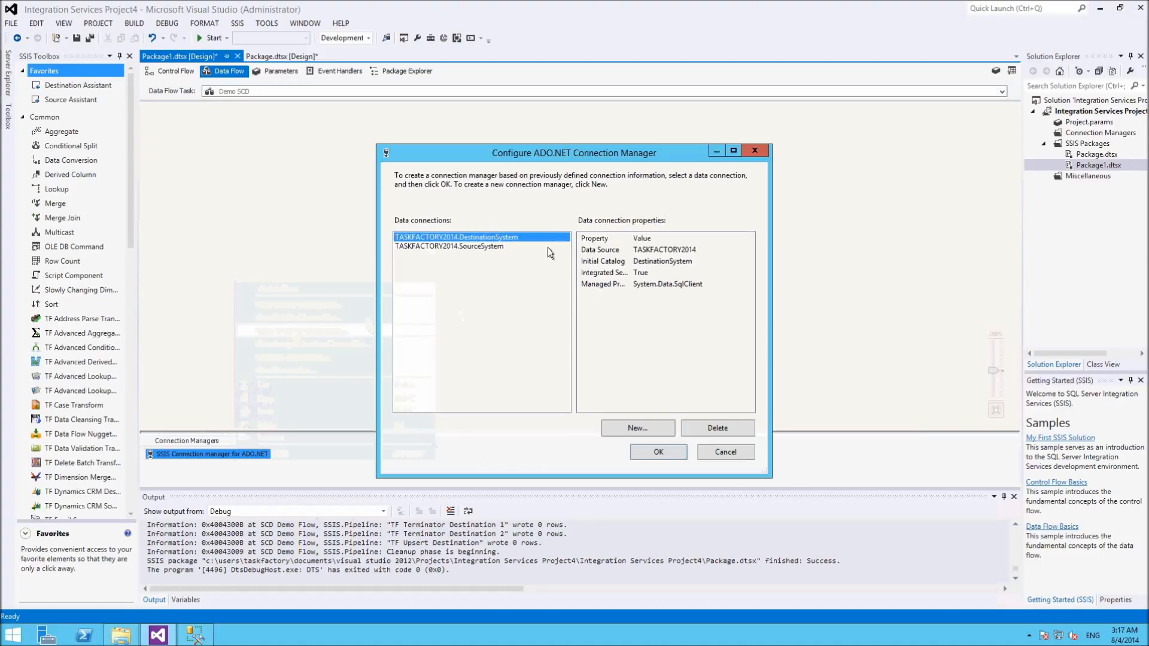
click(483, 249)
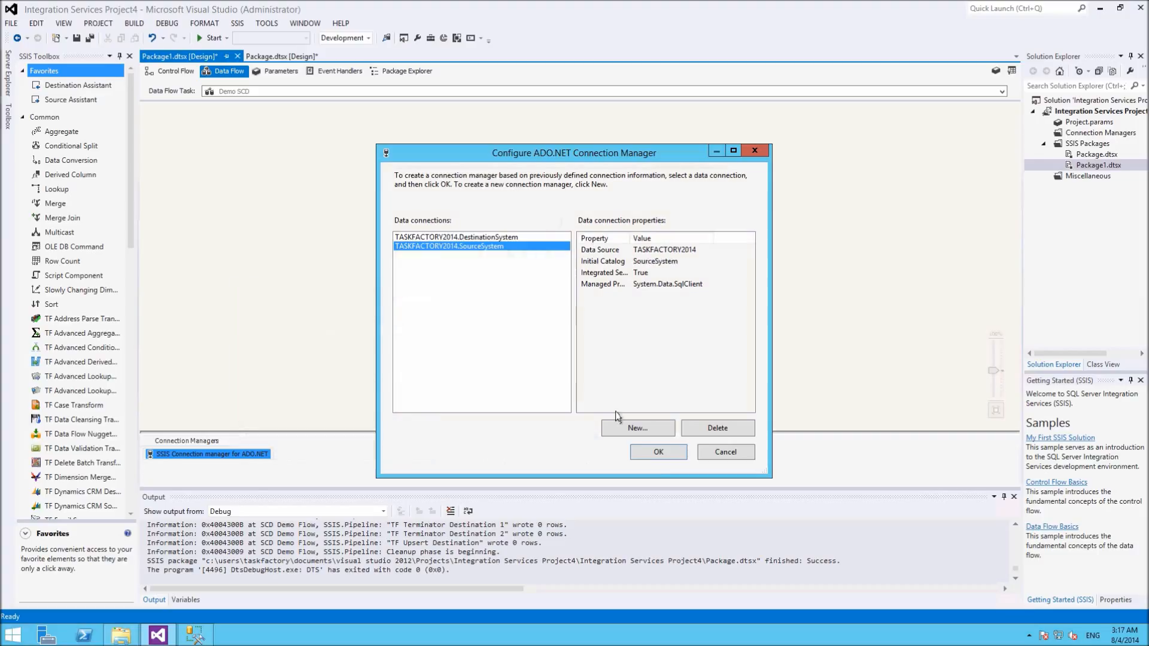
click(657, 453)
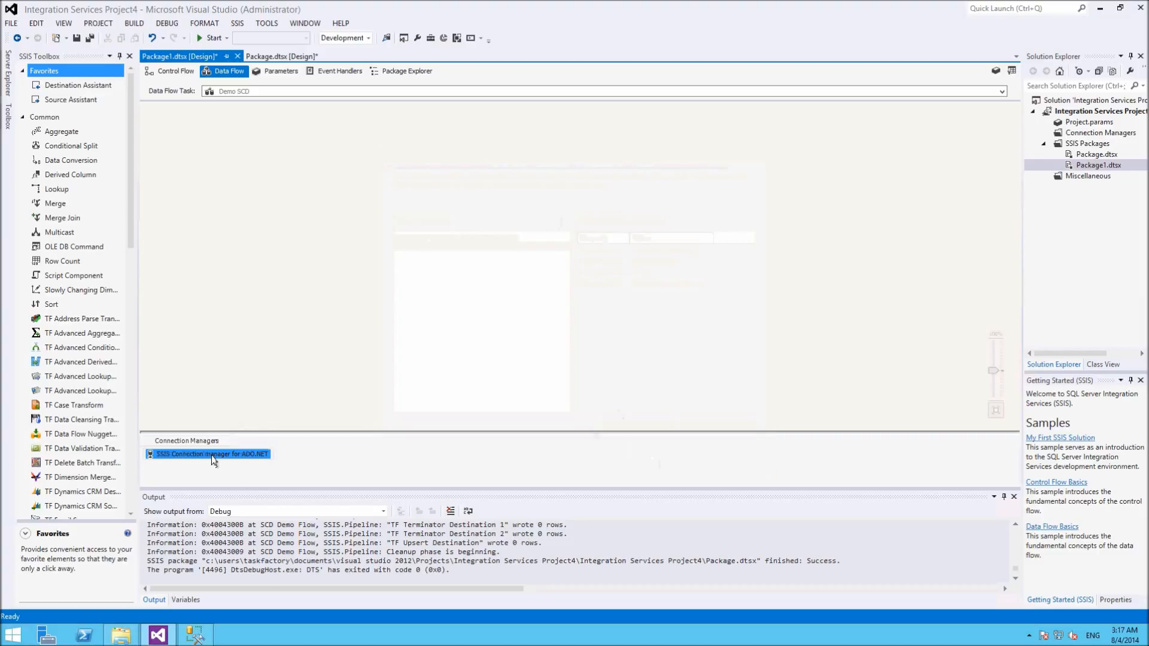
Add a second ADO.NET connection manager using the TASKFACTORY2014.DestinationSystem data connection.
right_click(304, 463)
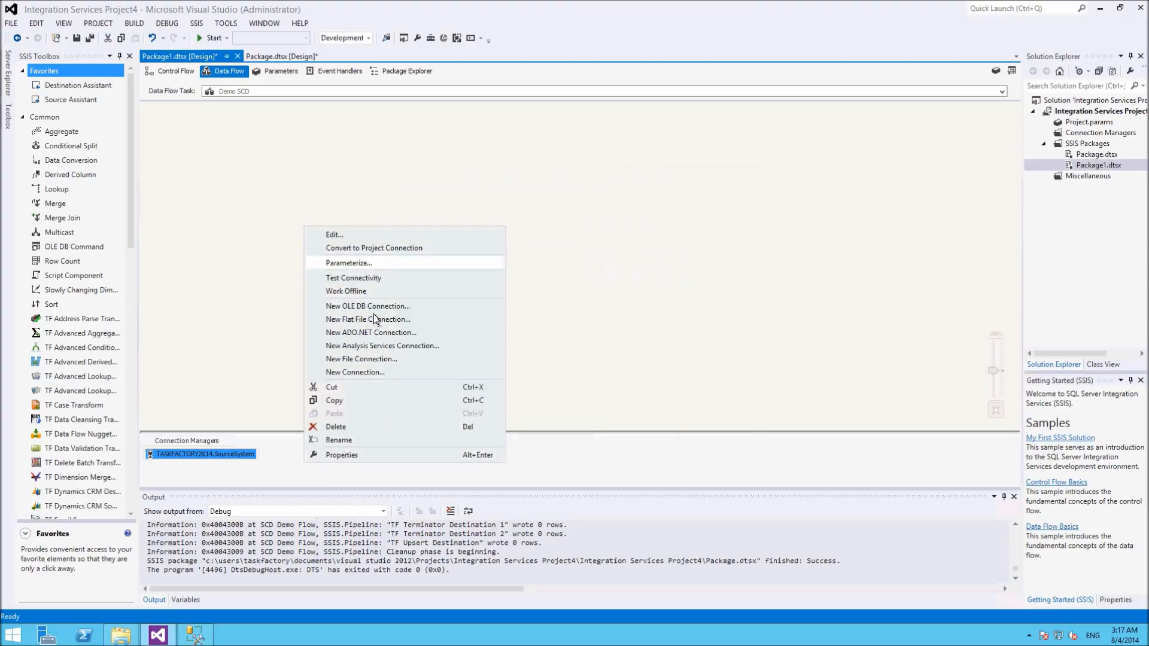
click(375, 334)
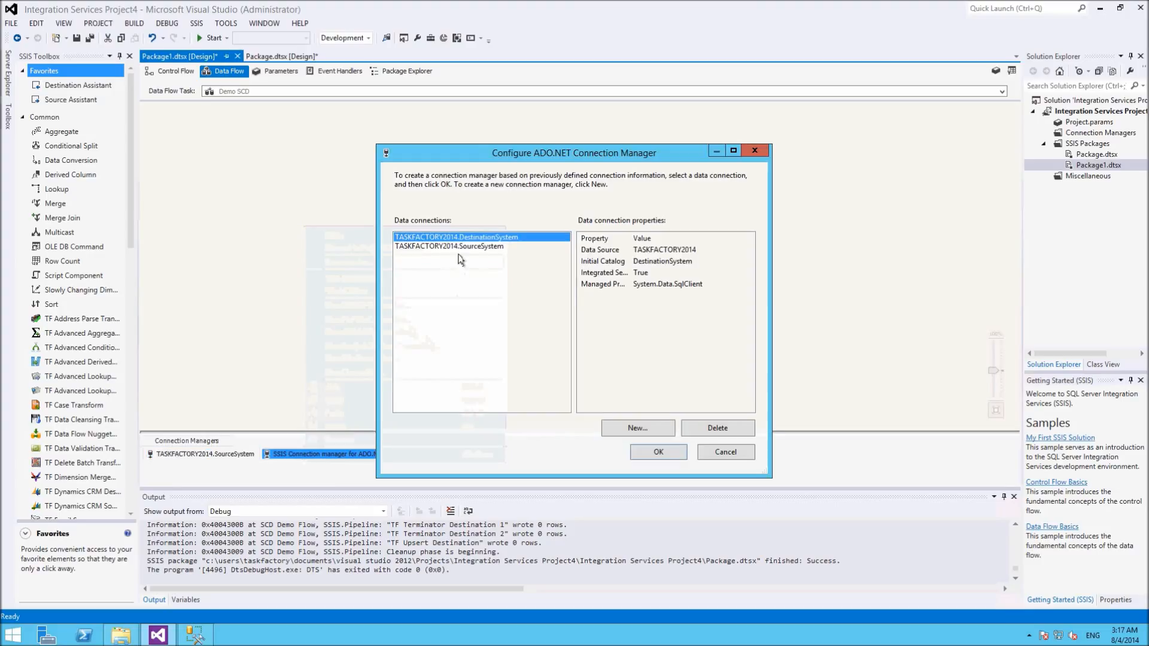
click(658, 452)
Place two ADO NET Source components side by side in the data flow and rename the first "Source System".
drag(131, 221, 132, 524)
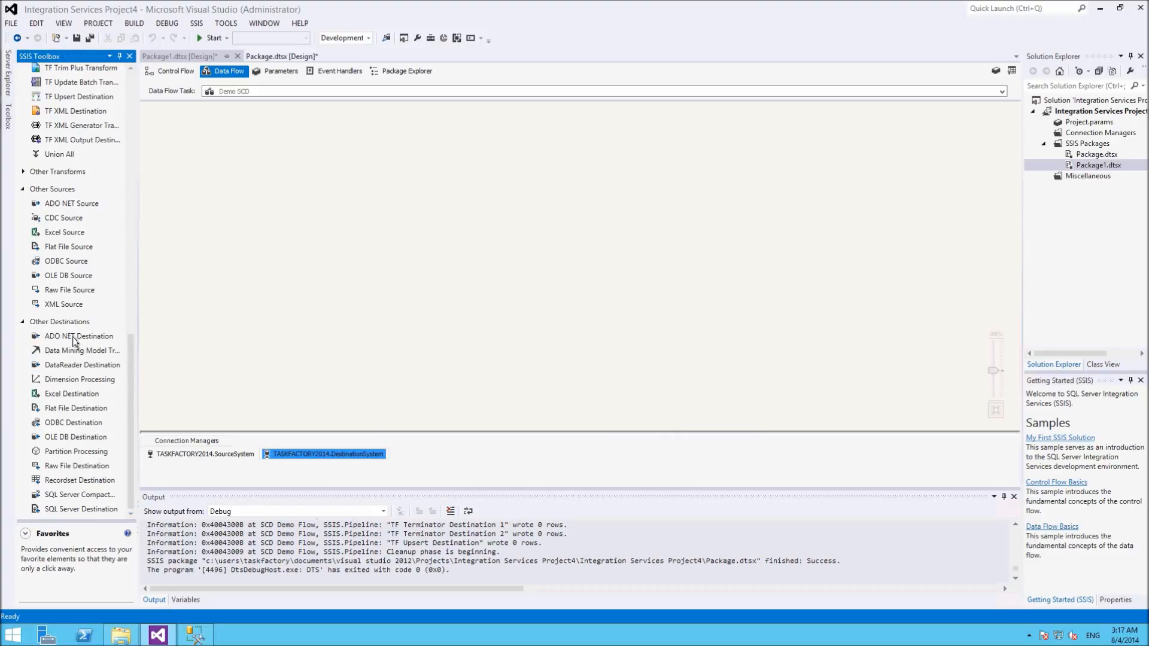
drag(109, 206, 372, 150)
drag(88, 209, 571, 164)
right_click(424, 171)
click(456, 318)
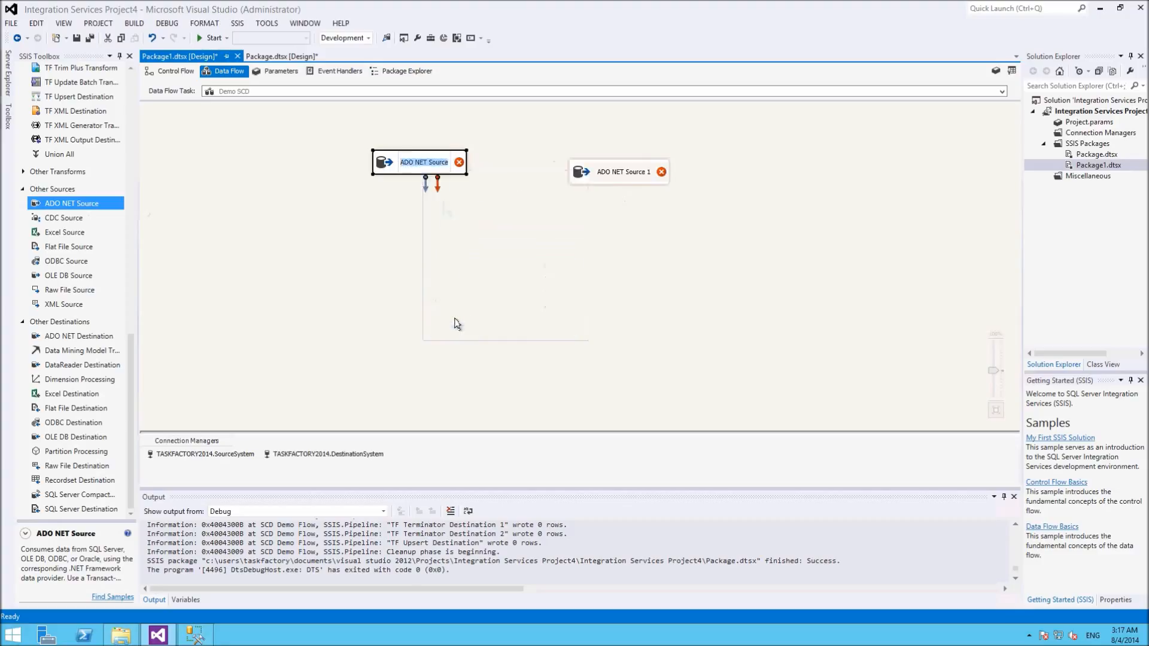
text(Source System)
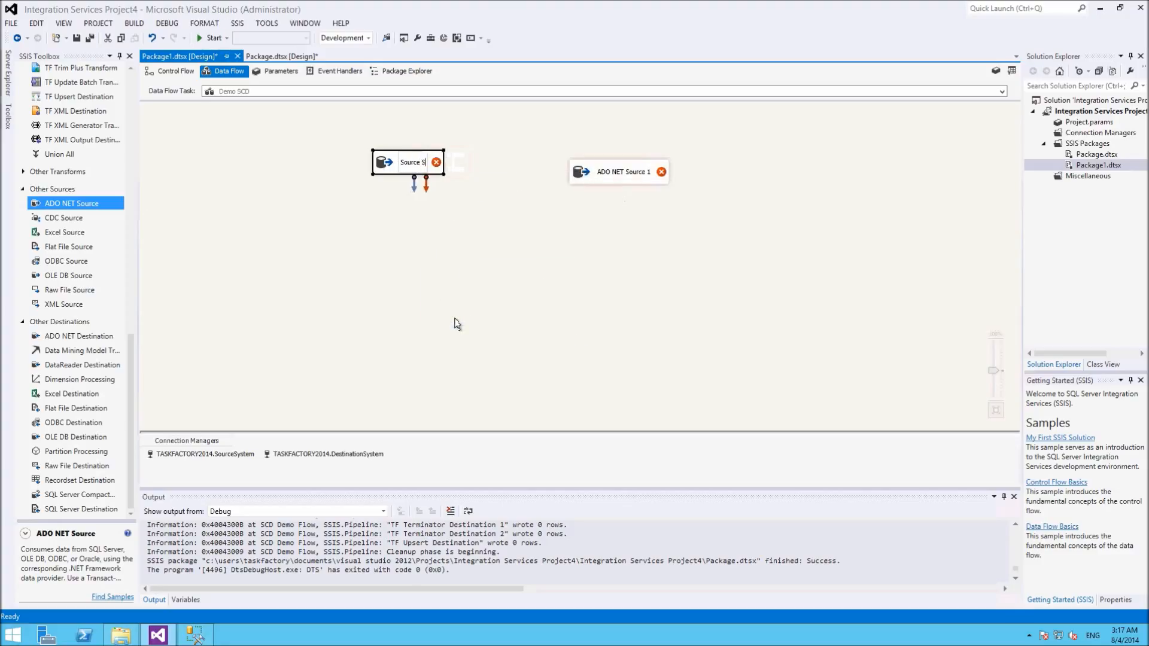
key(Return)
Rename the second ADO NET source "Destination system" and align it with the Source System component.
right_click(636, 169)
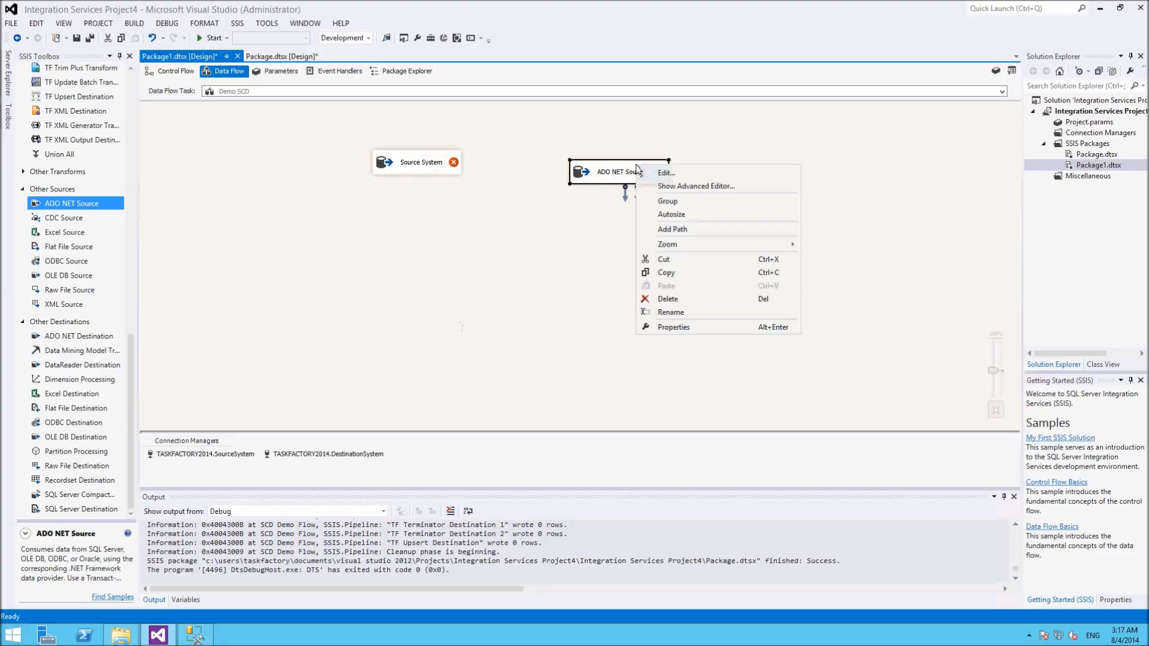
click(665, 312)
text(D)
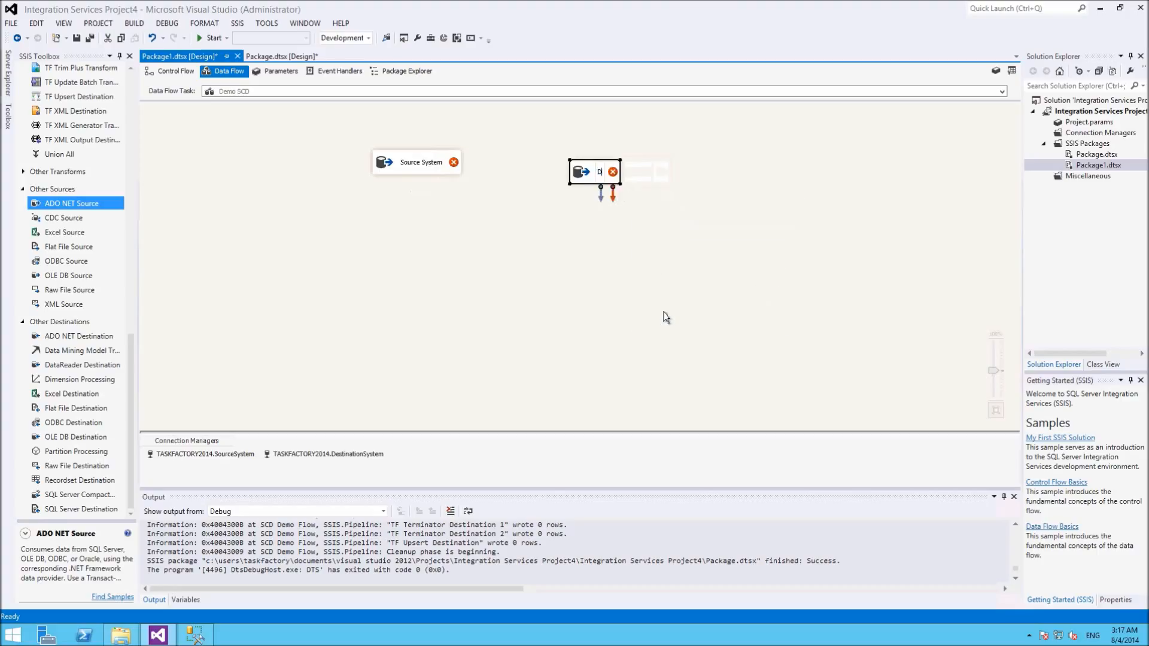
text(estination system)
key(Return)
drag(616, 174, 608, 160)
Configure the Source System component to read table "dbo"."sourceTable" through the TASKFACTORY2014.SourceSystem connection, previewing its data.
click(422, 161)
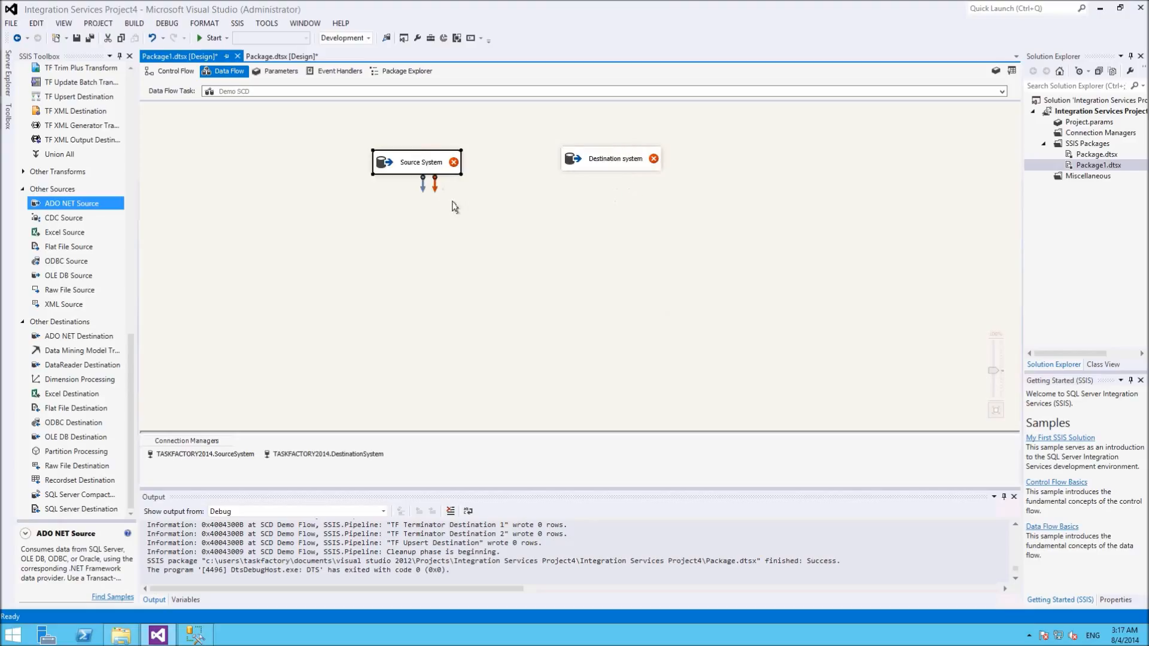
double_click(393, 162)
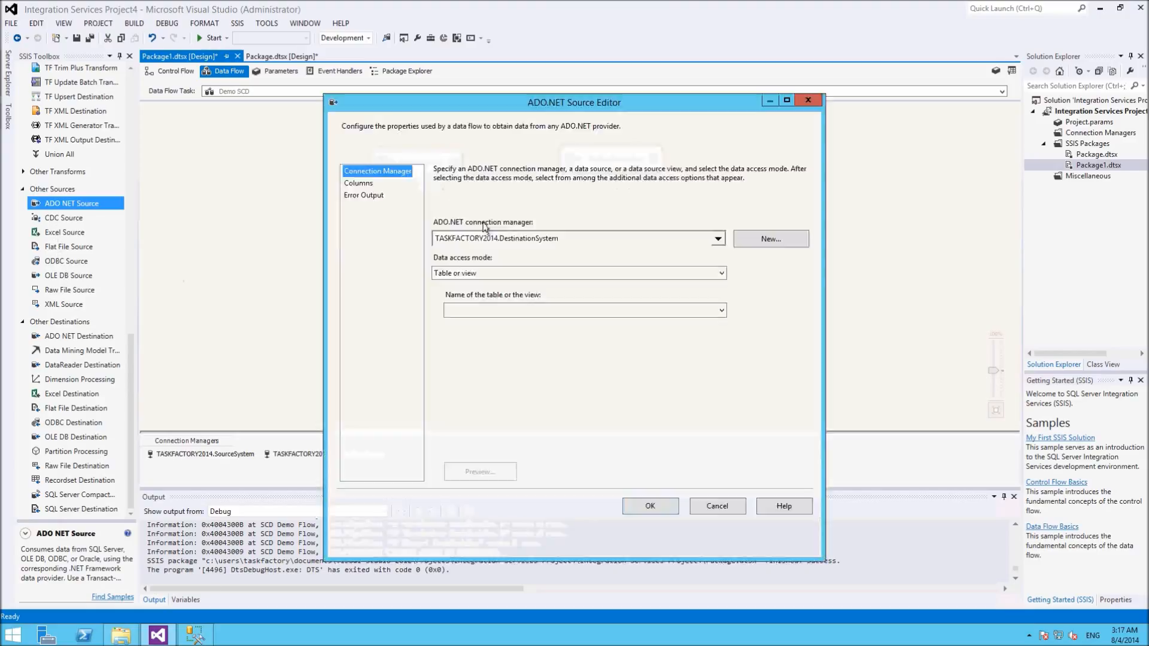
click(718, 240)
click(489, 274)
click(622, 366)
click(714, 311)
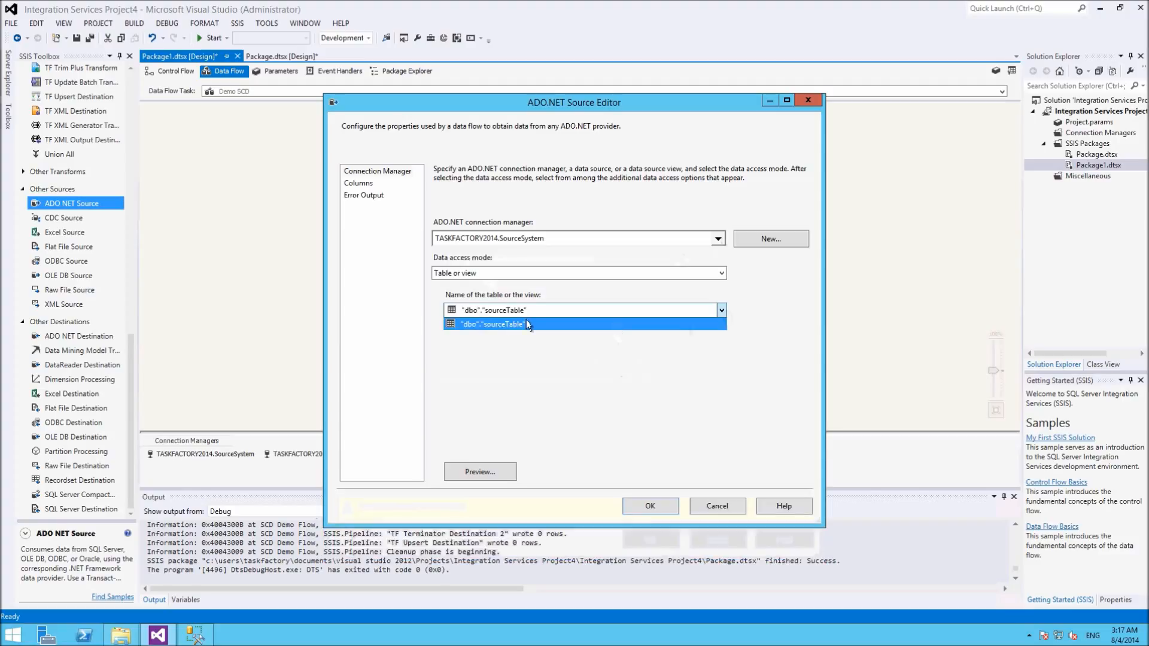
click(529, 322)
click(478, 472)
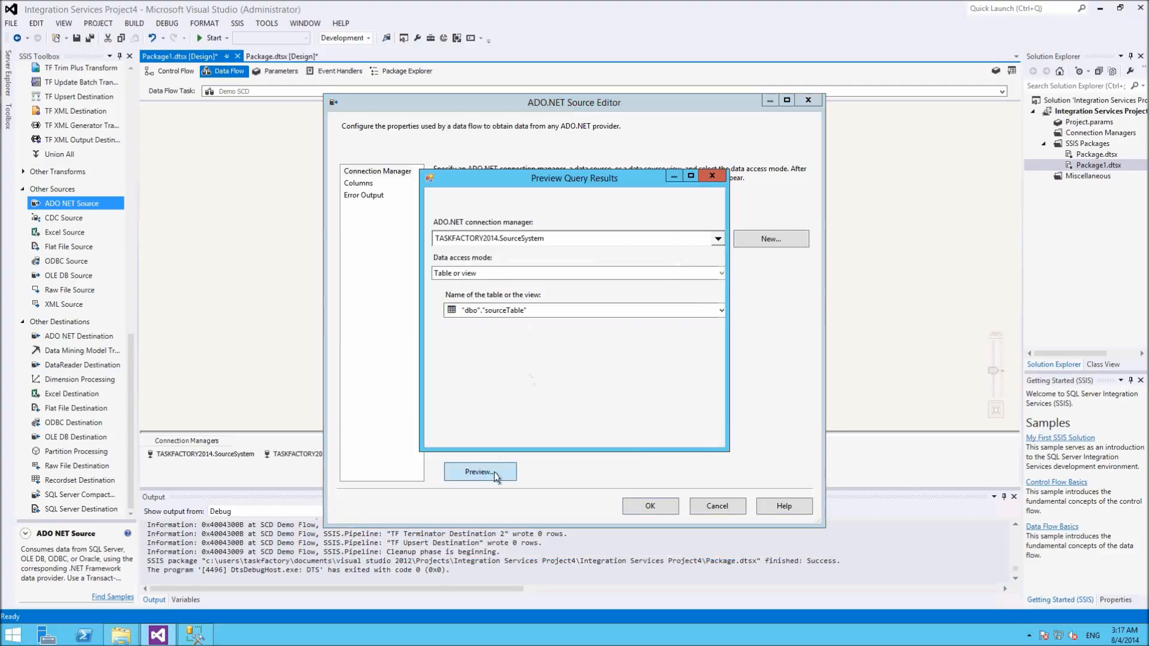
click(670, 433)
click(648, 508)
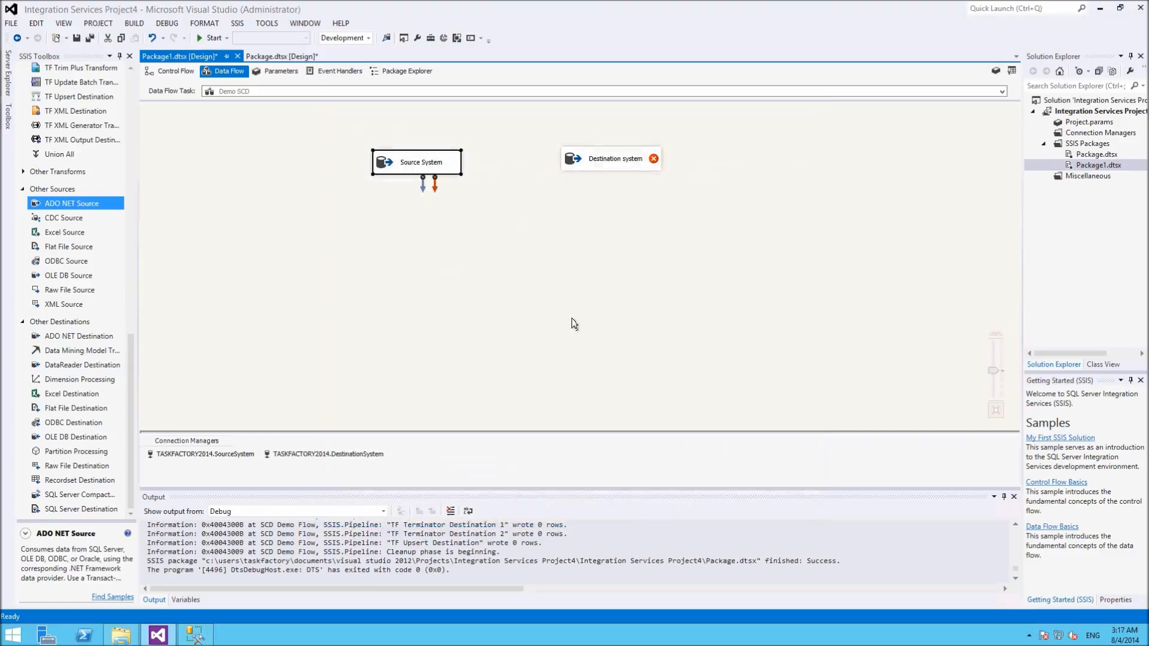
Configure the Destination system component to read table "dbo"."destTable" through the TASKFACTORY2014.DestinationSystem connection, previewing its data.
double_click(601, 160)
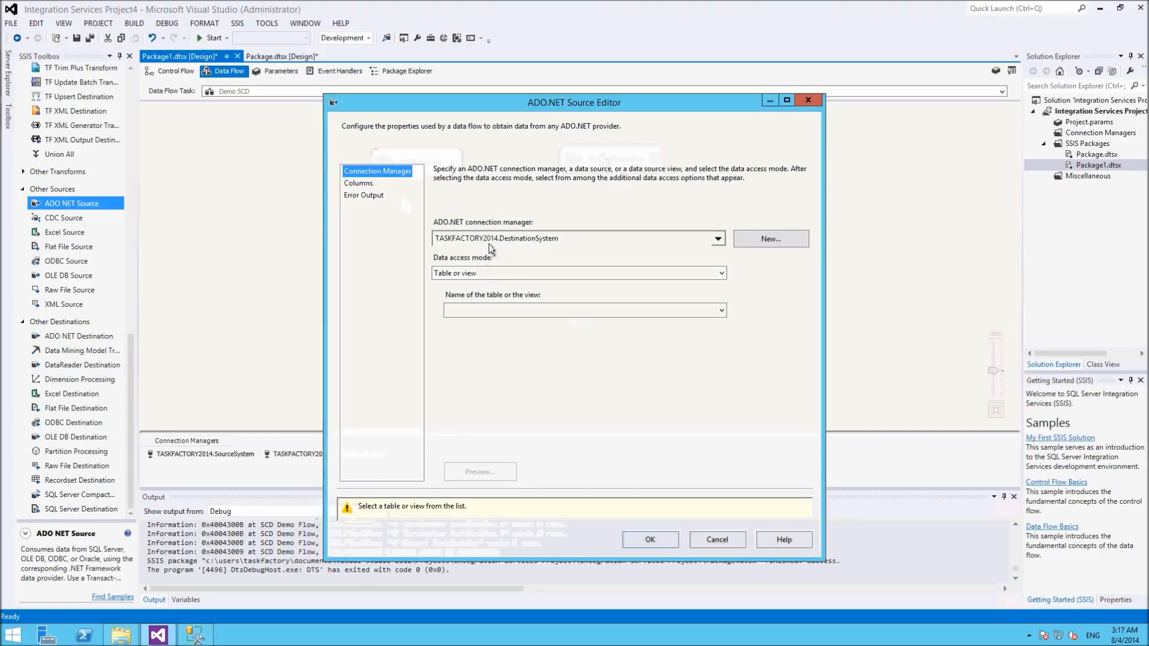
click(518, 310)
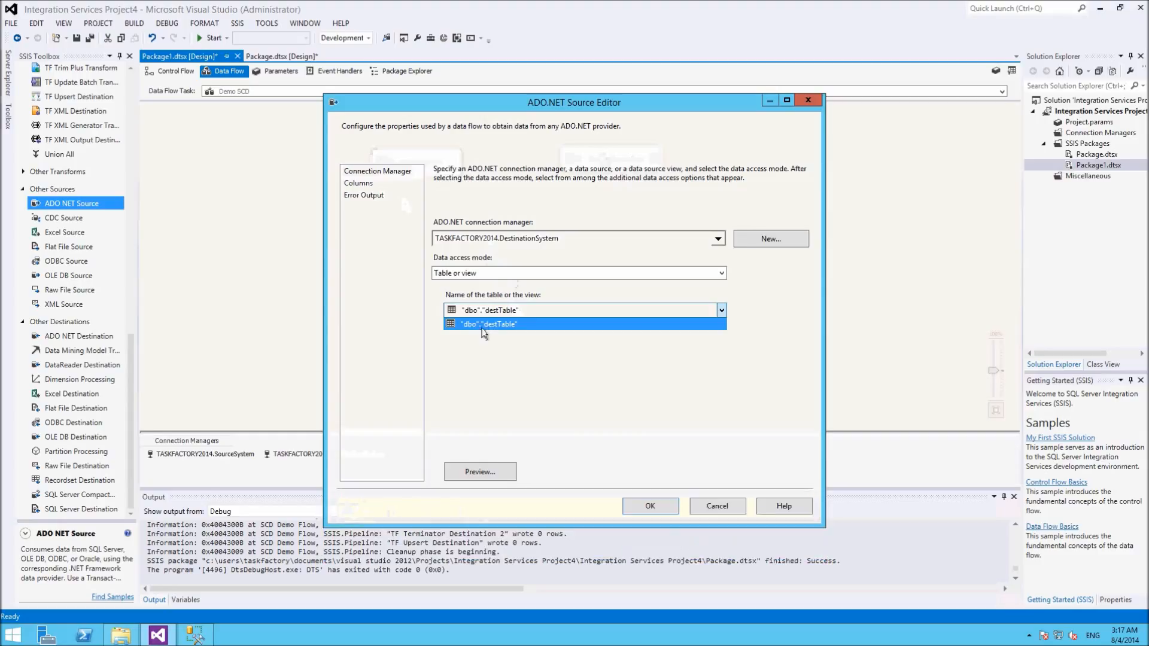
click(484, 326)
click(477, 471)
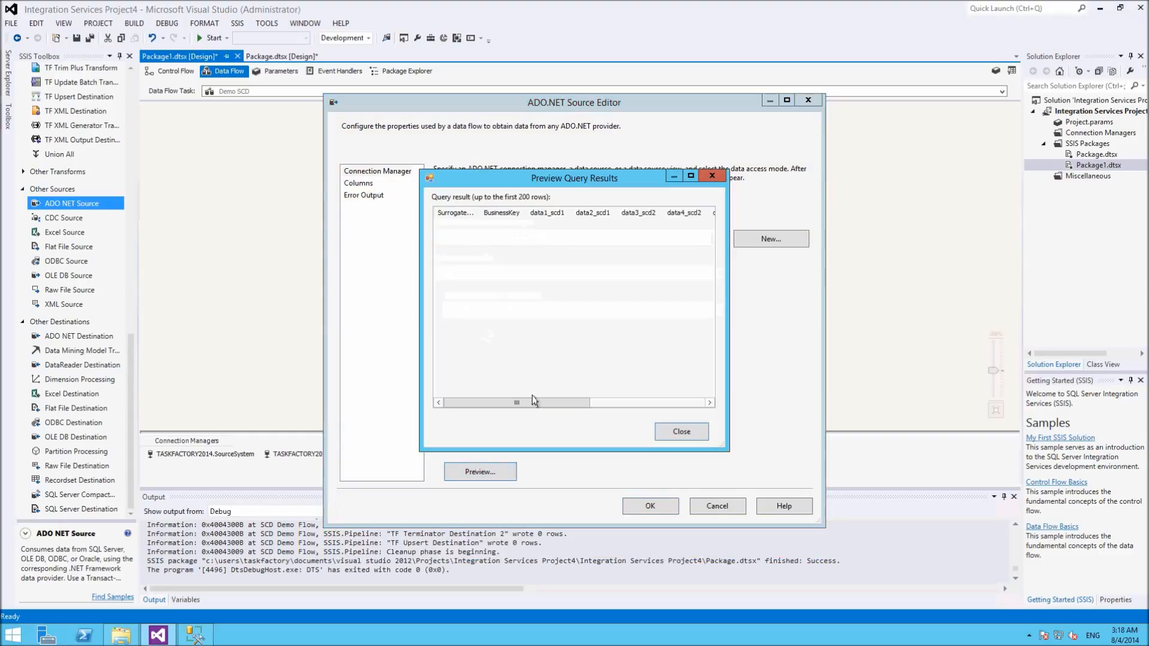
click(681, 431)
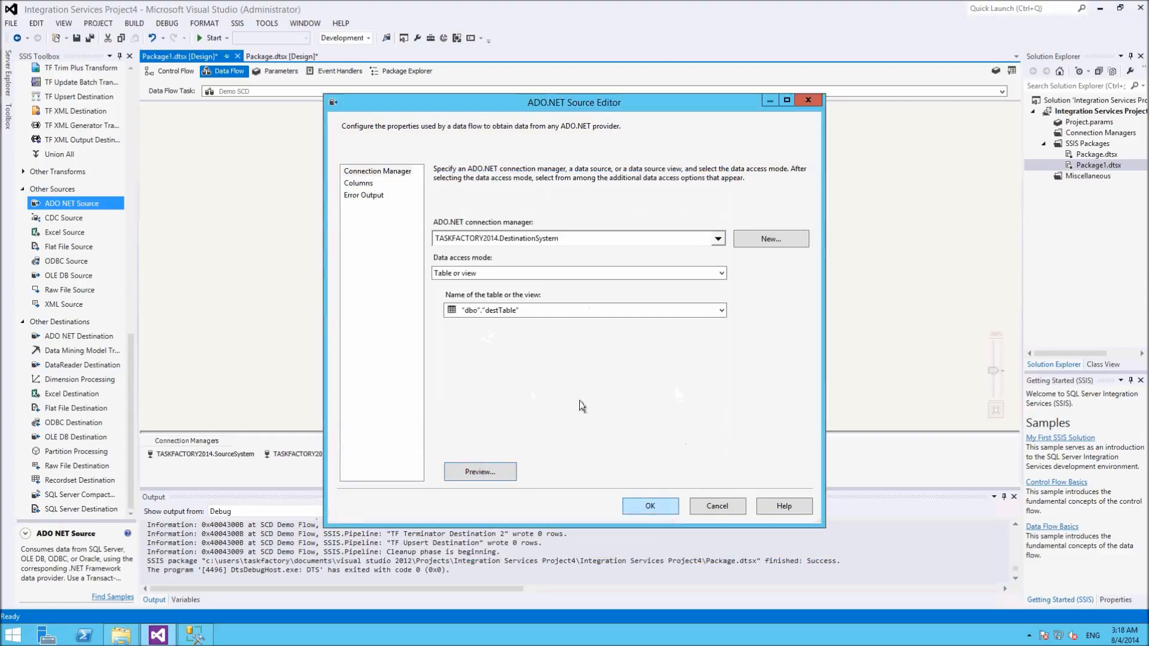
click(650, 506)
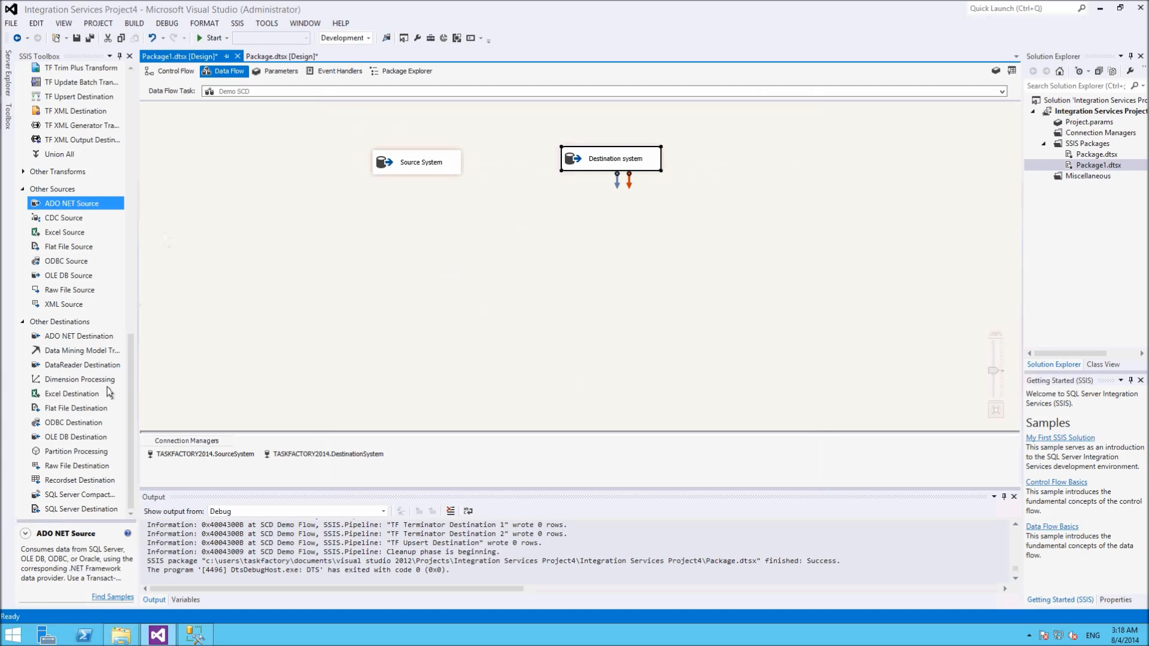
Add a TF Dimension Merge Slowly Changing Dimension component to the data flow below the two sources.
drag(131, 381, 138, 197)
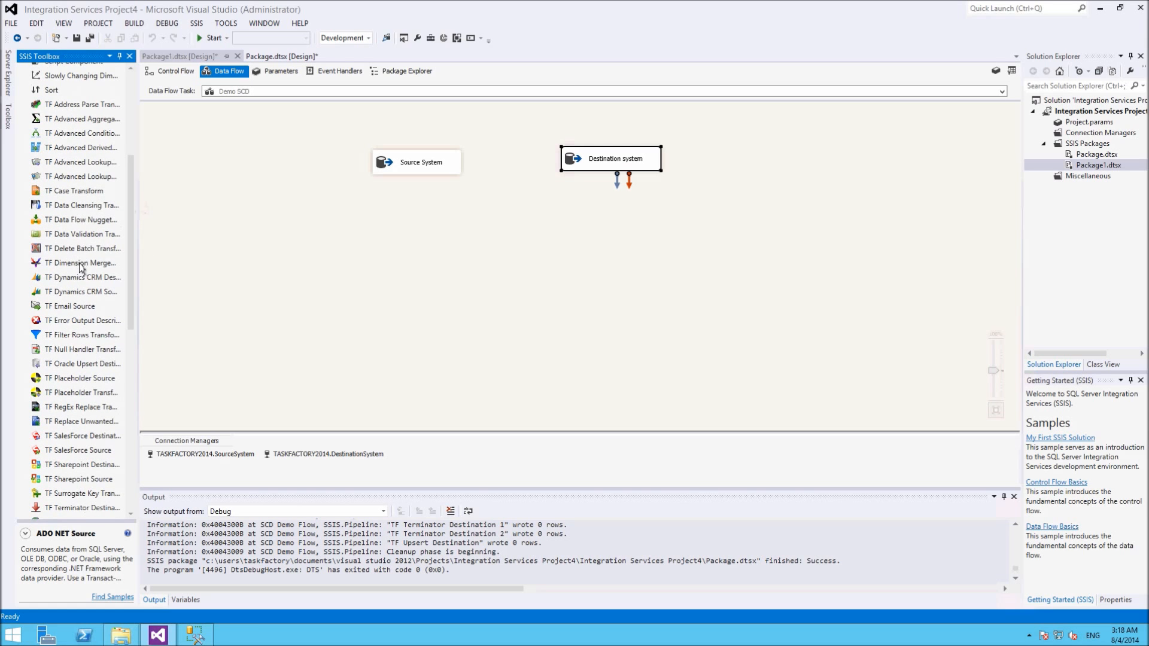
click(80, 263)
scroll(80, 266, up, 1)
drag(79, 283, 501, 257)
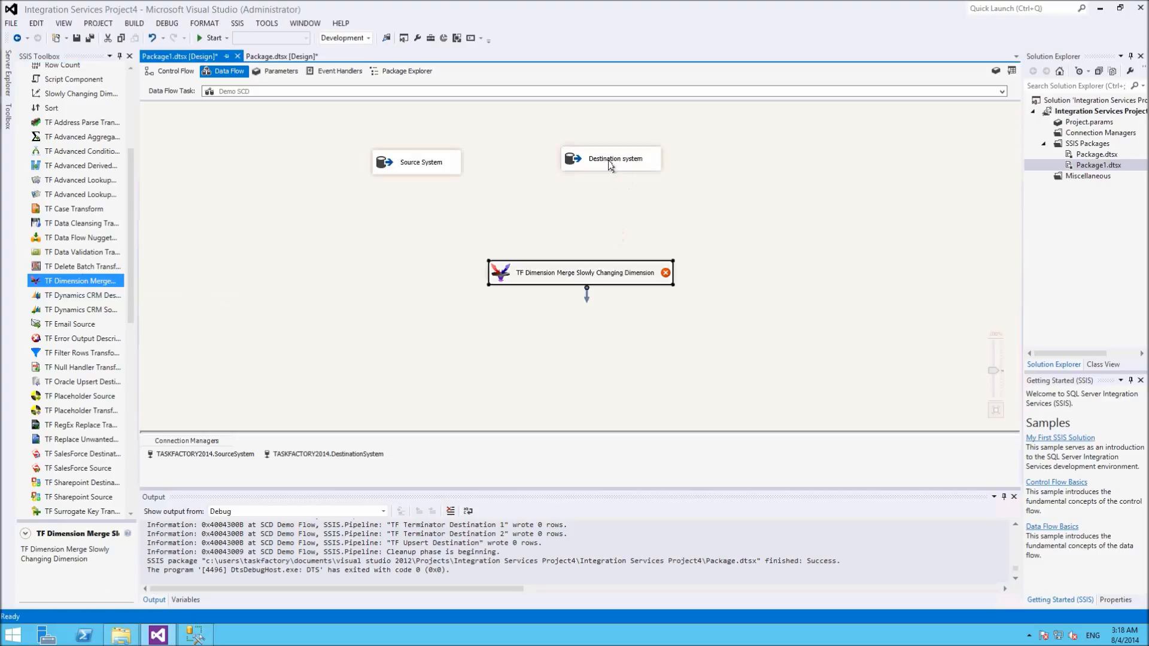
Connect the Destination system's ADO NET Source Output to the Existing Dimension input of the Dimension Merge component.
click(618, 185)
drag(618, 186, 584, 286)
click(551, 309)
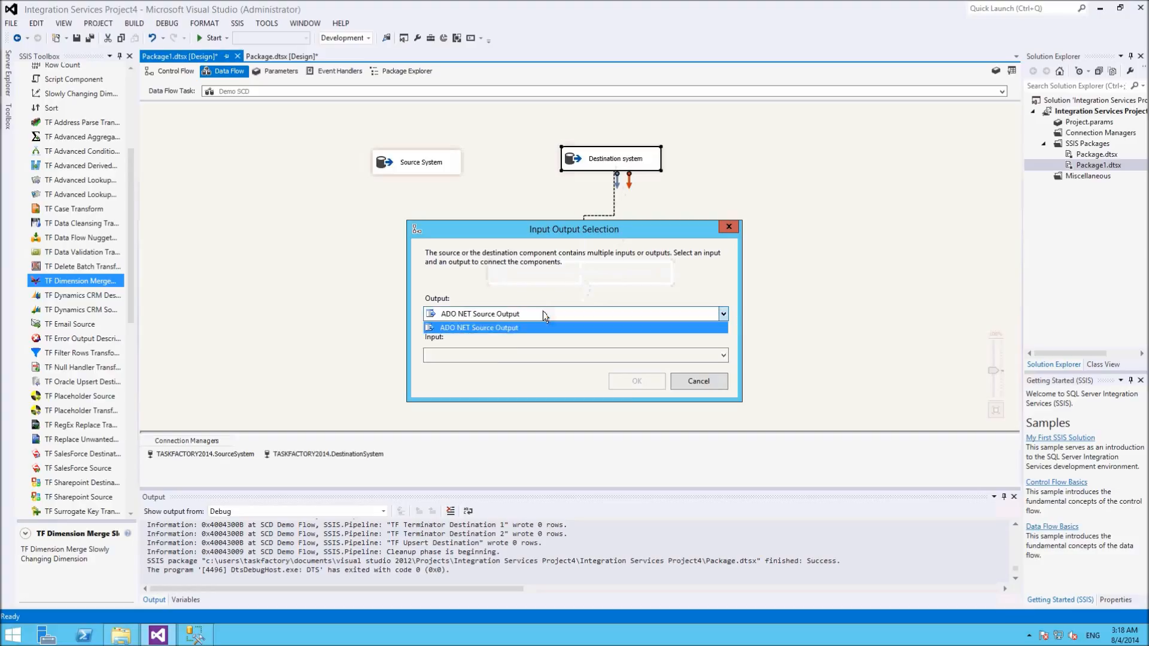
click(497, 357)
click(499, 359)
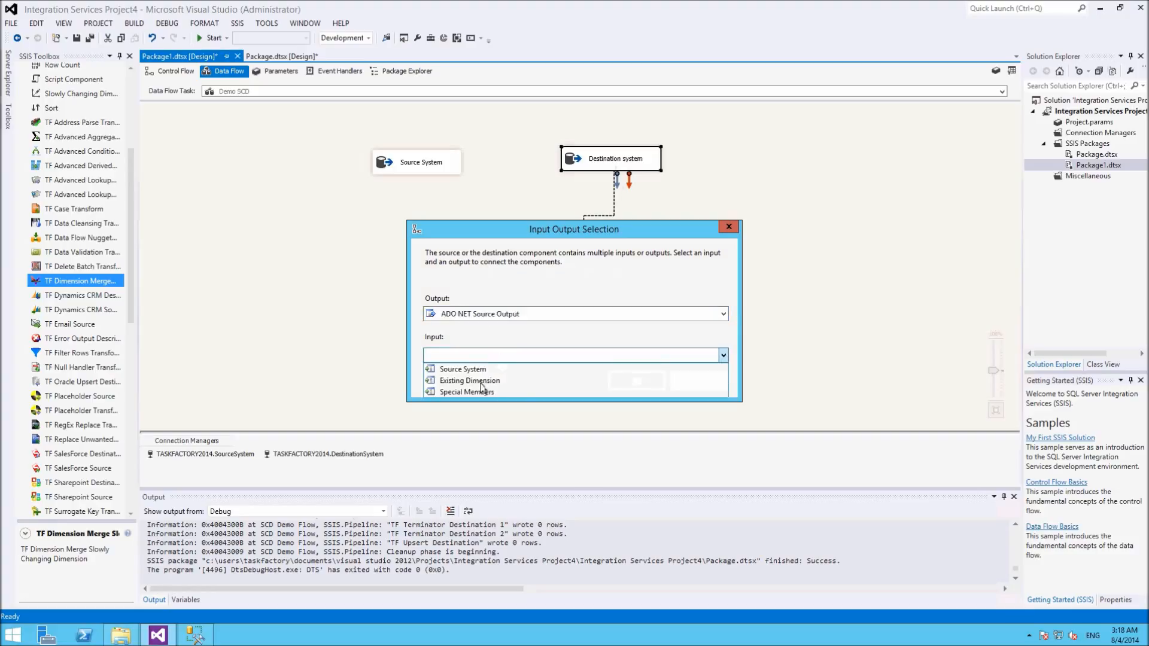
click(483, 387)
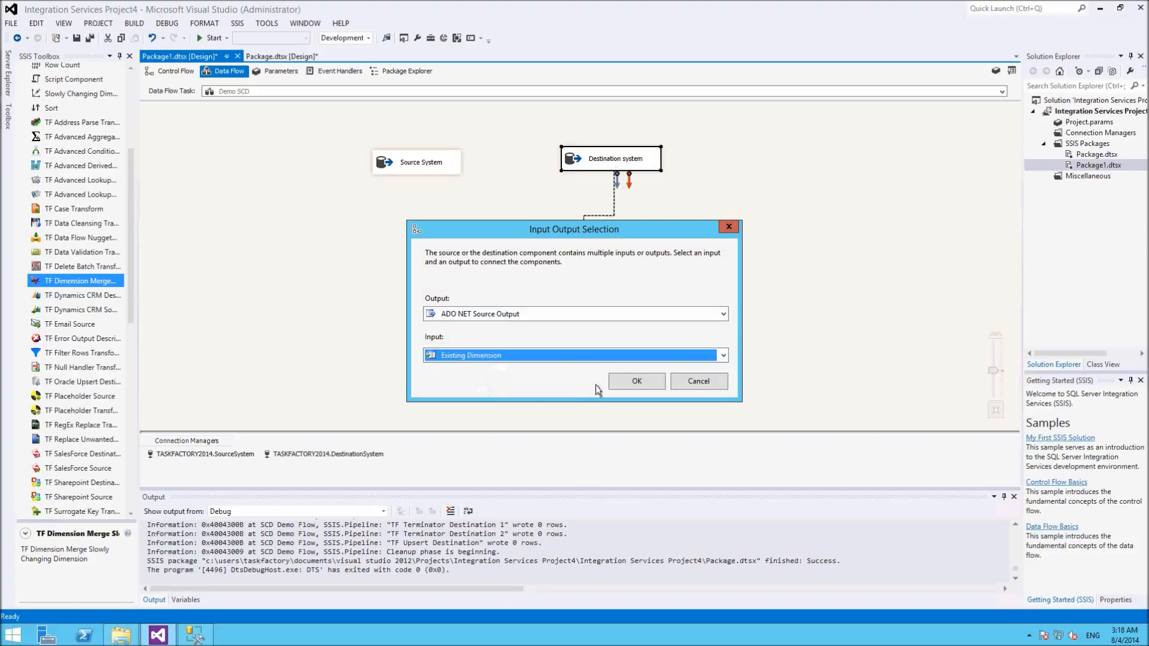
click(636, 379)
Connect the Source System's output to the Dimension Merge's Source System input, and center the merge component between the two sources.
click(421, 170)
drag(424, 190, 548, 278)
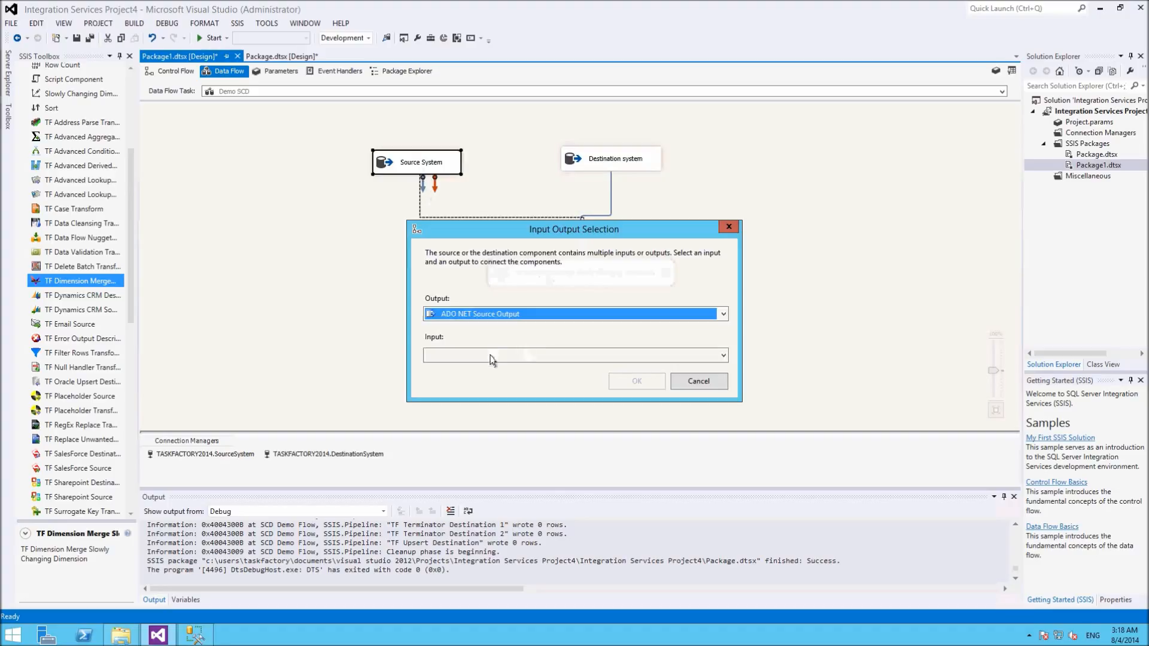
click(489, 357)
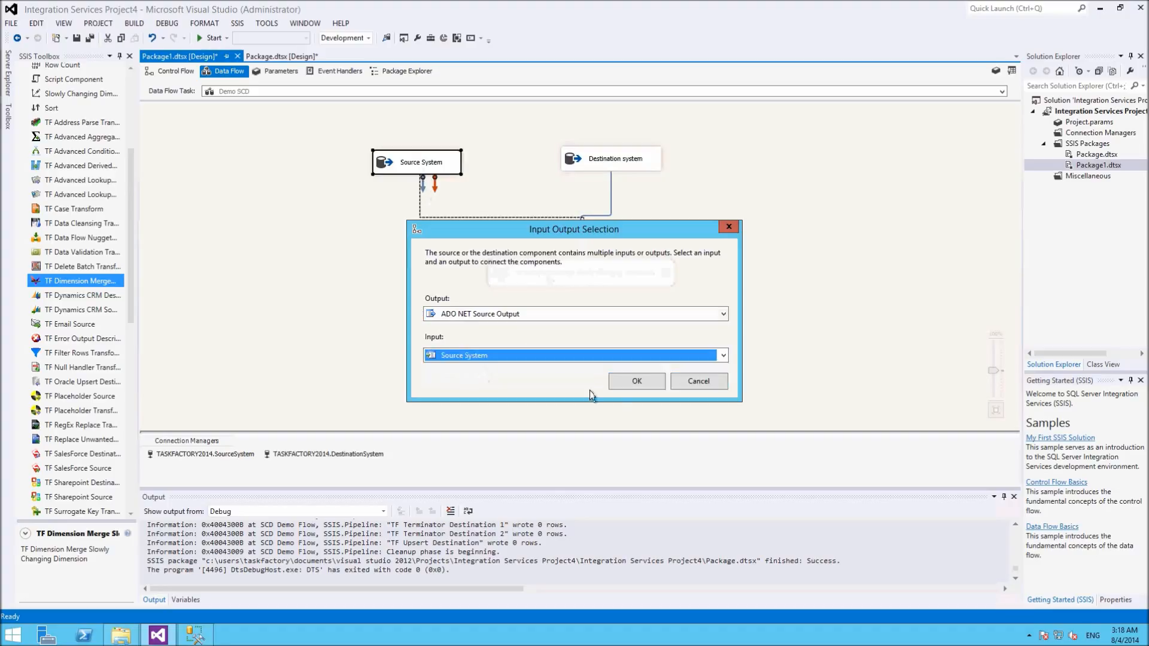
click(634, 357)
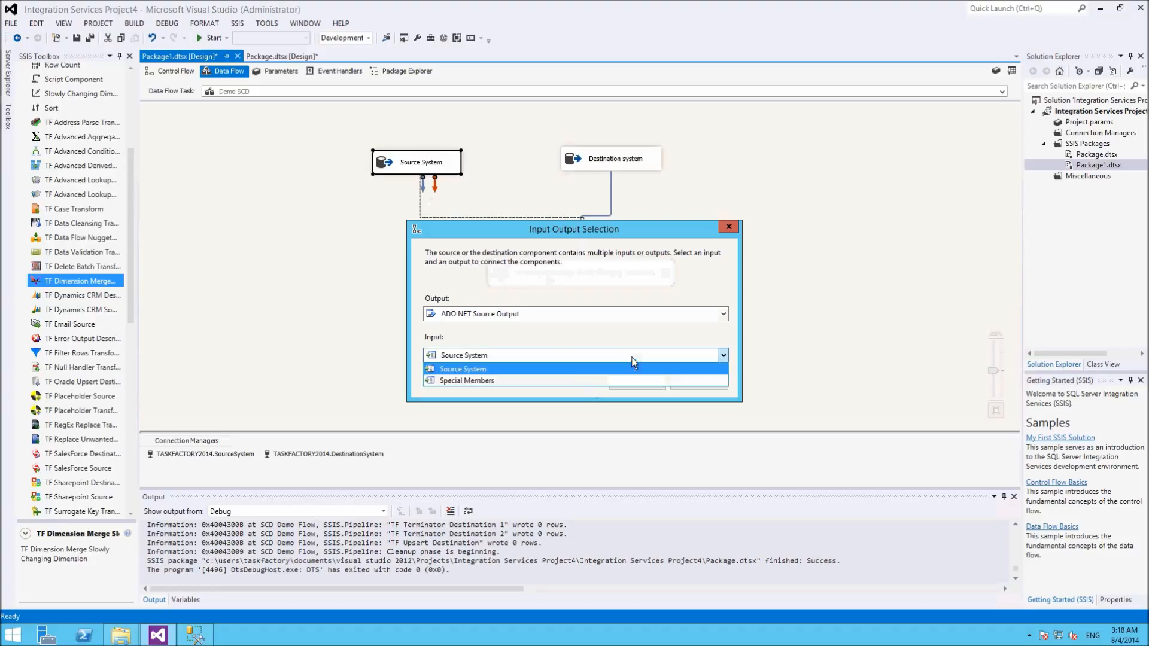
click(587, 375)
click(636, 383)
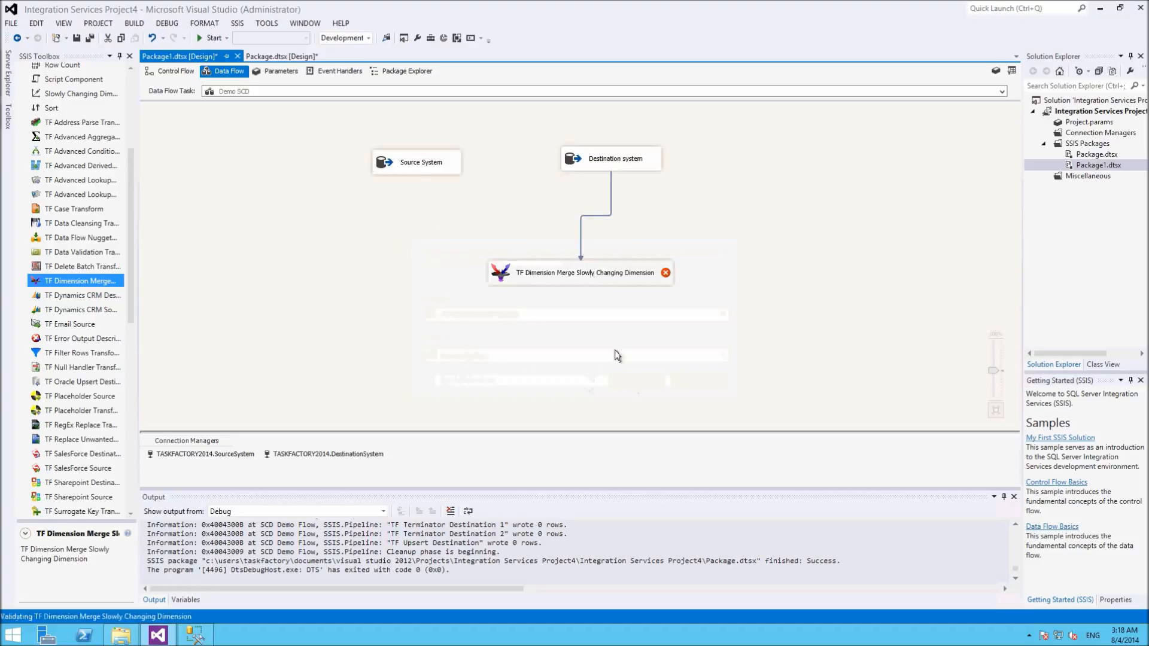
drag(593, 275, 519, 272)
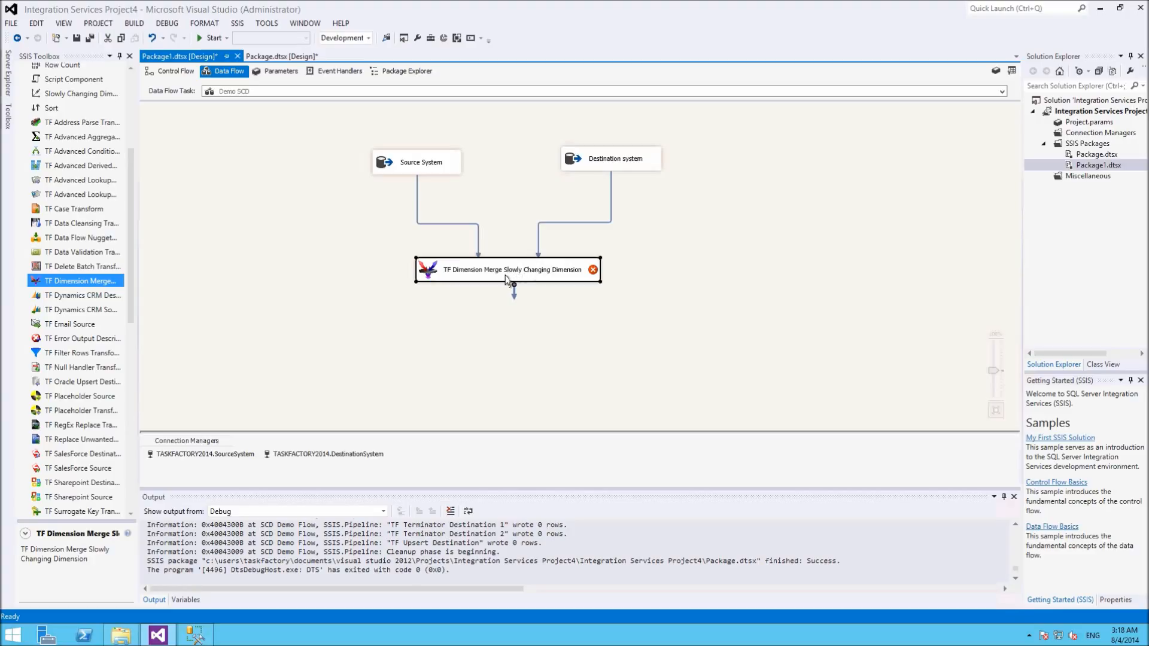
In the Dimension Merge editor, set the SCD column type of SurrogateKey to Surrogate Key and of BusinessKey to Business Key.
double_click(505, 279)
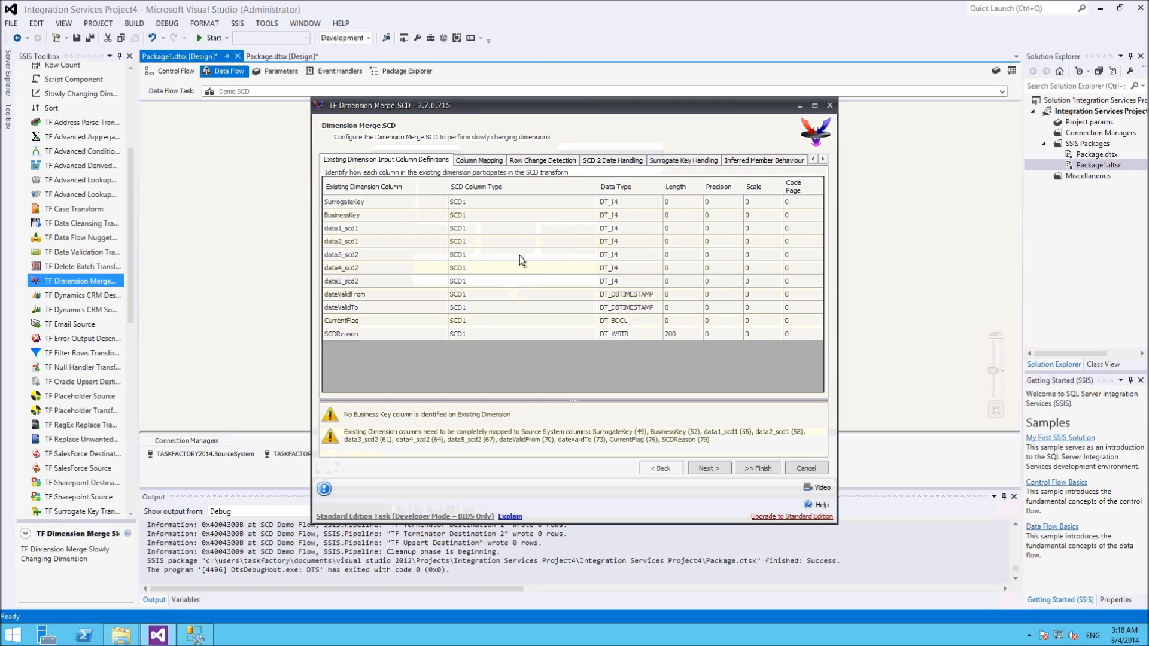
click(460, 203)
click(461, 204)
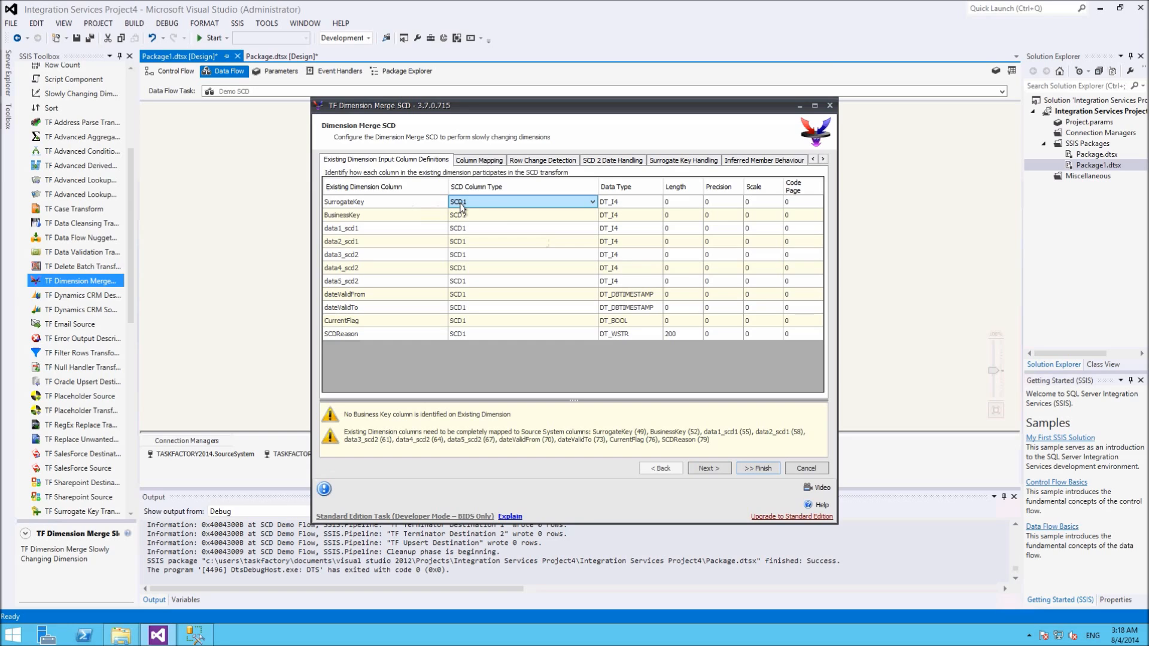
click(512, 204)
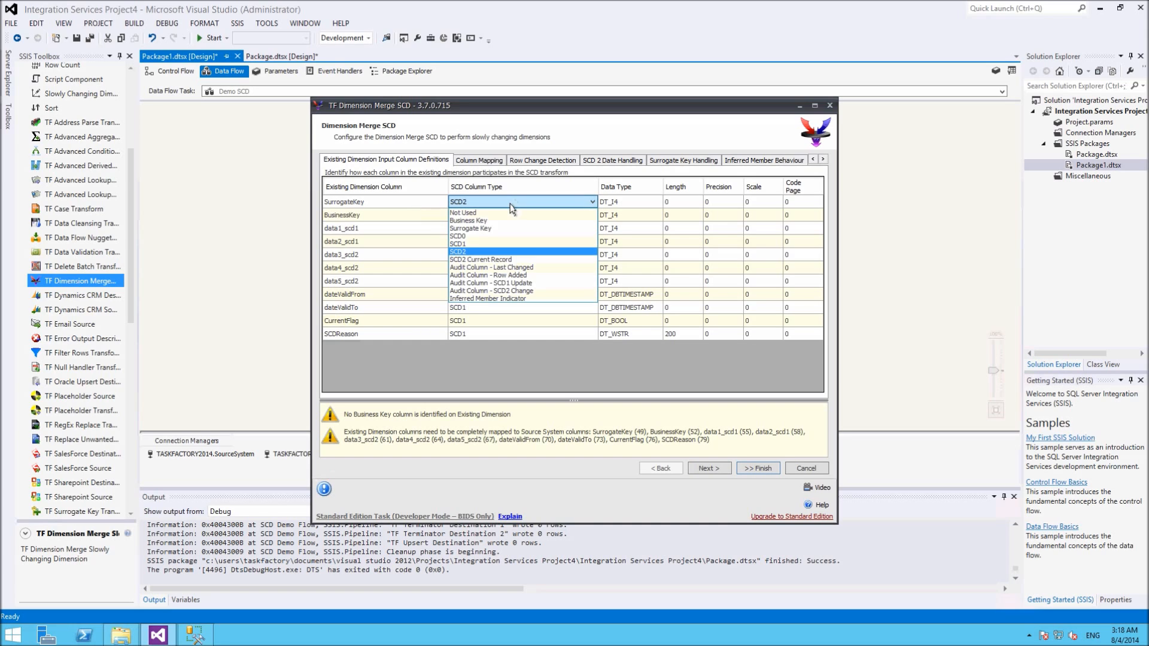
click(473, 235)
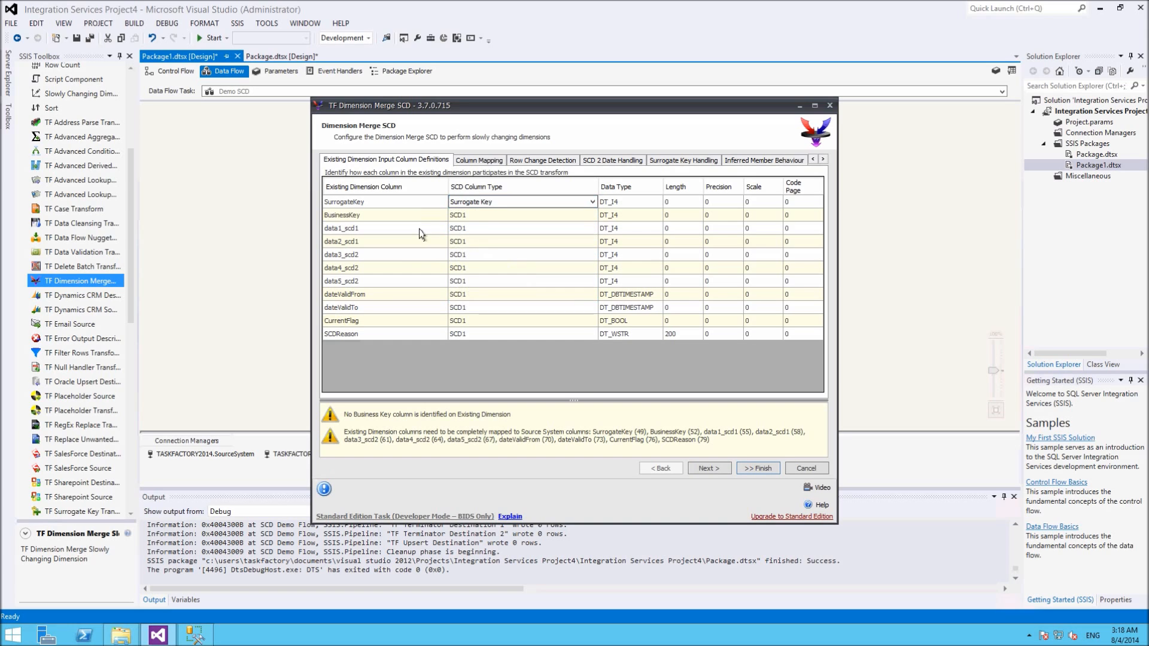
click(490, 216)
click(491, 216)
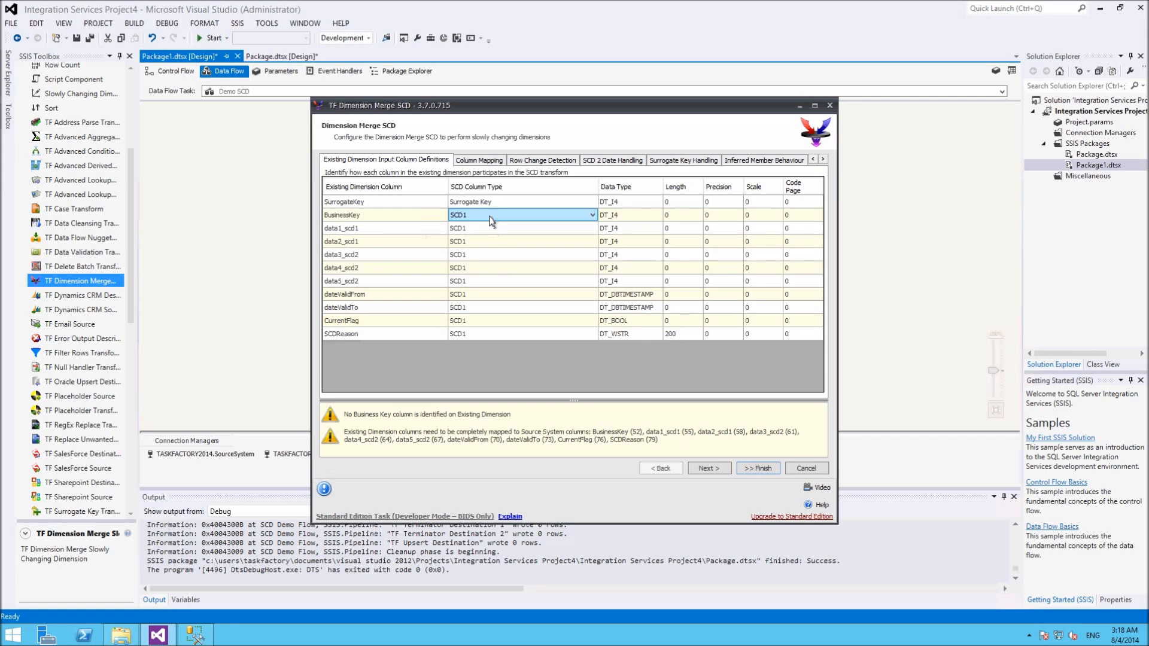
click(490, 220)
click(472, 233)
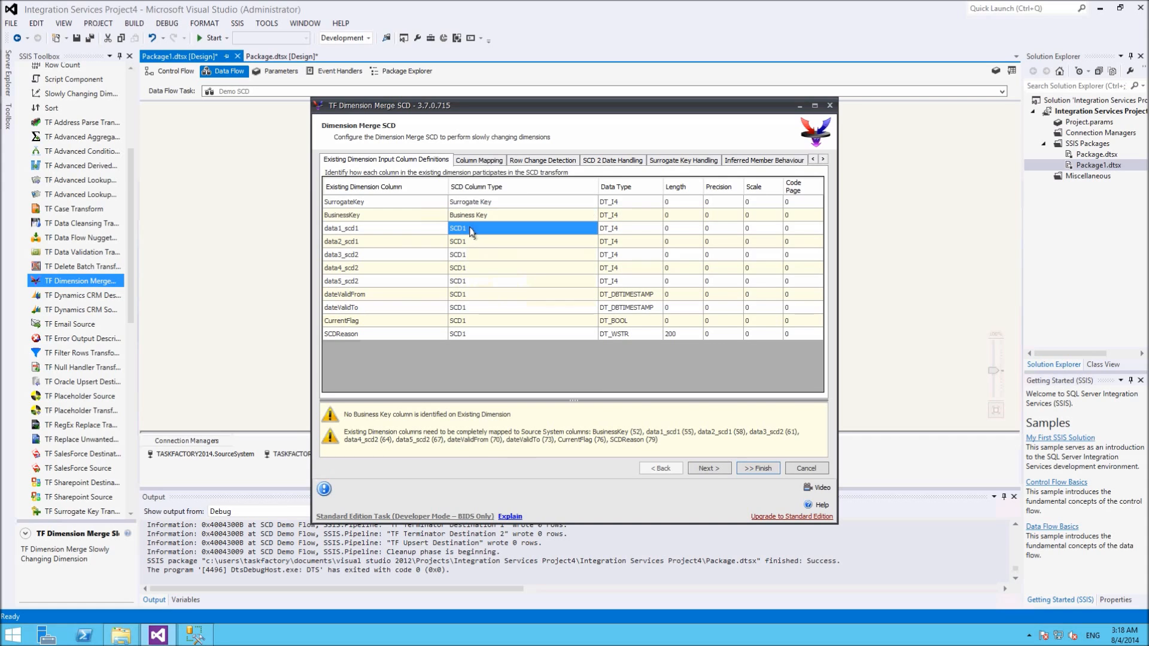
click(470, 232)
click(471, 232)
click(478, 236)
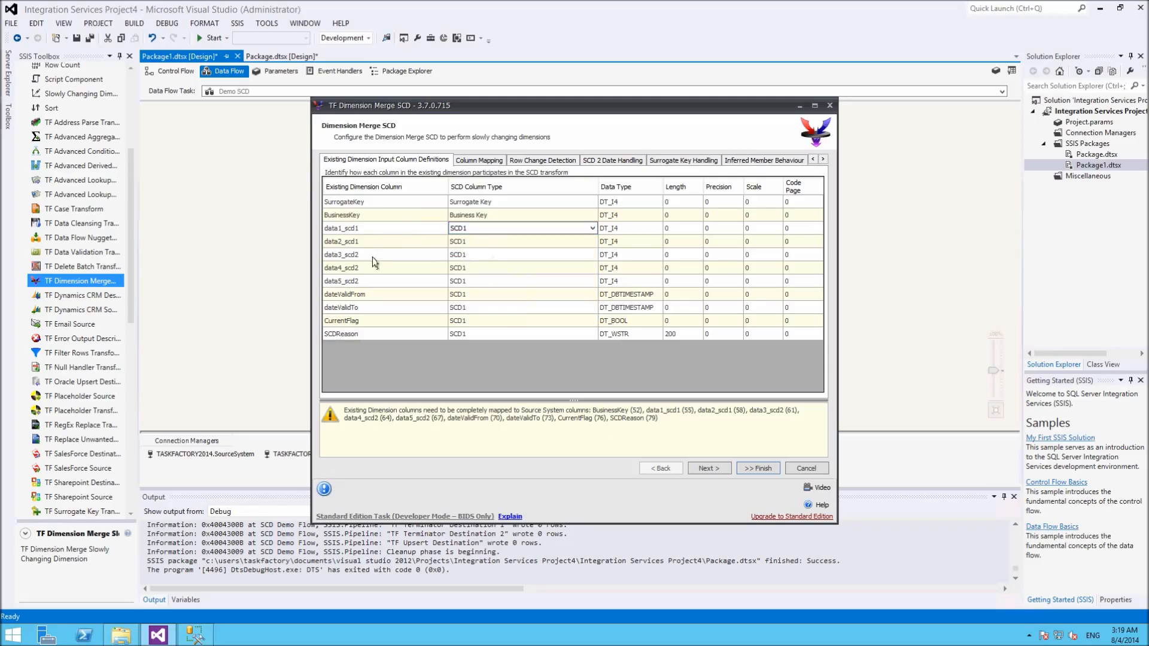
Set the SCD column type of data3_scd2, data4_scd2 and data5_scd2 to SCD2.
click(469, 257)
click(470, 258)
click(473, 269)
click(475, 270)
click(475, 271)
click(480, 282)
click(481, 279)
key(s)
click(483, 271)
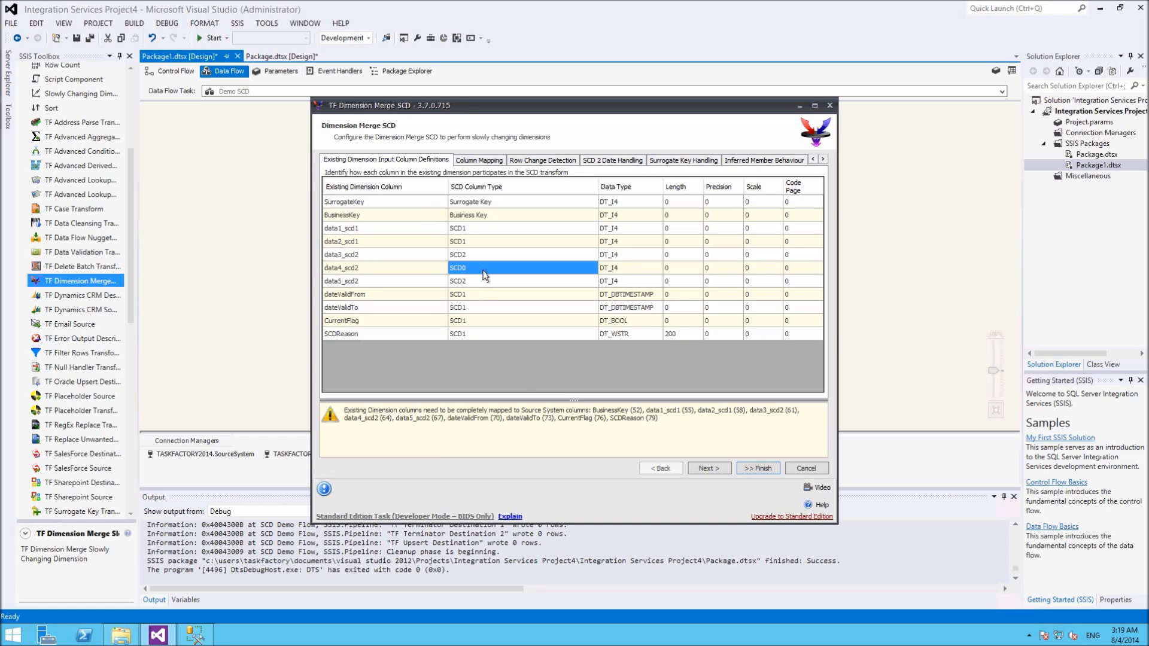
click(482, 270)
click(482, 270)
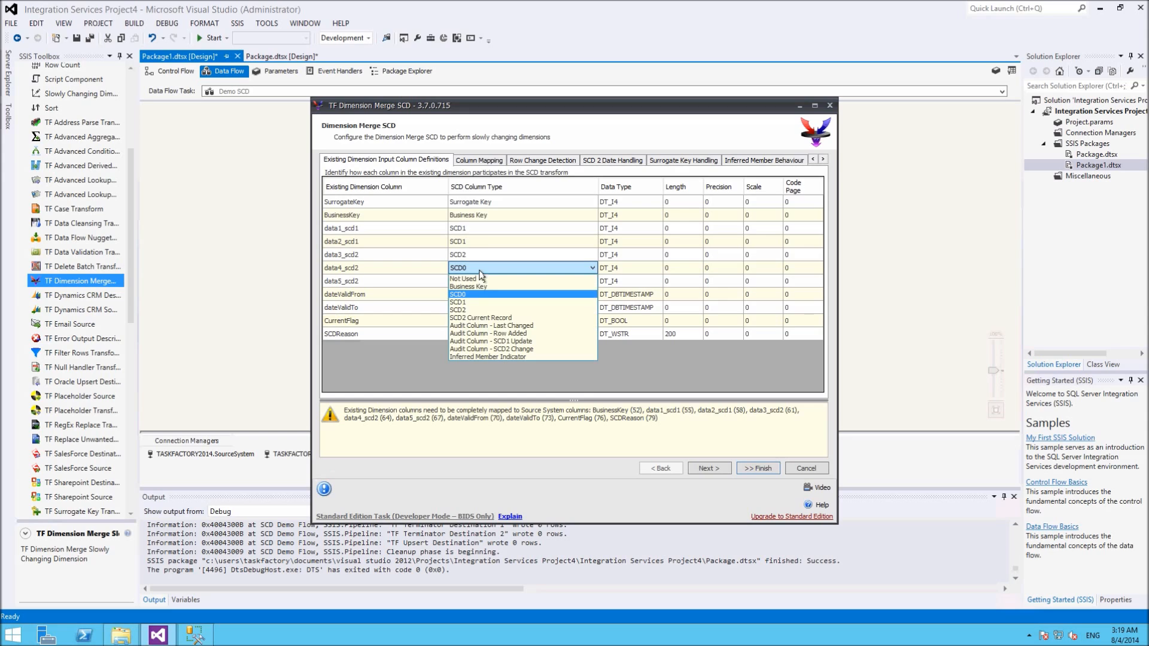
click(467, 310)
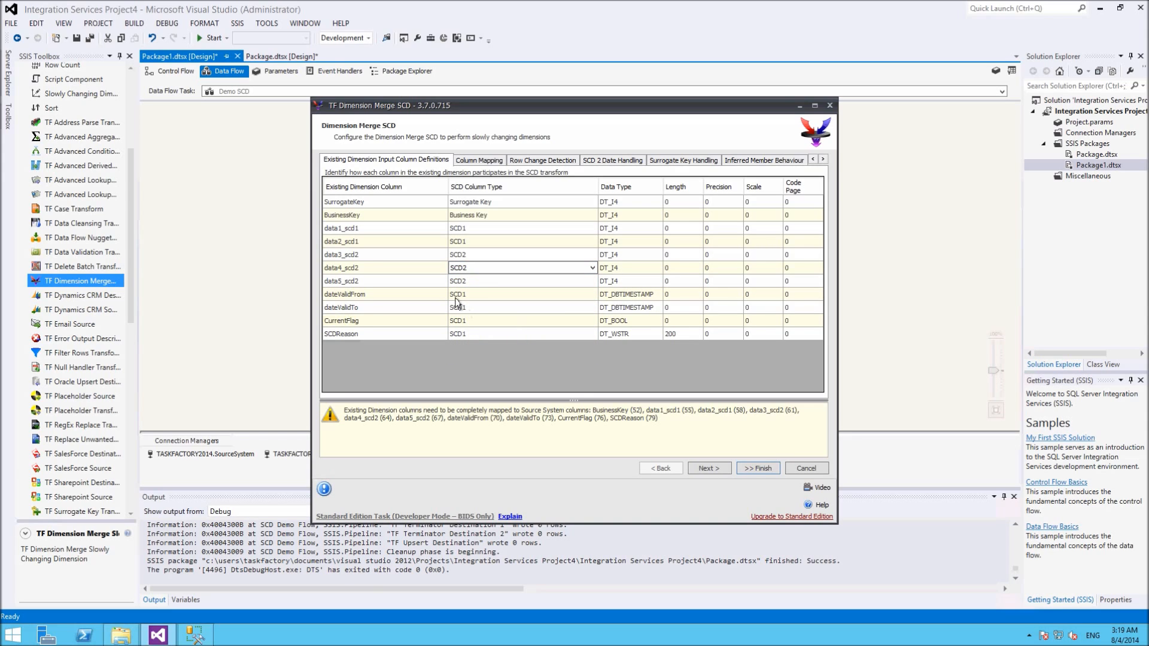
Set the SCD column type of dateValidFrom to SCD2 Effective Date and of dateValidTo to SCD2 Expiry Date.
click(490, 296)
click(491, 296)
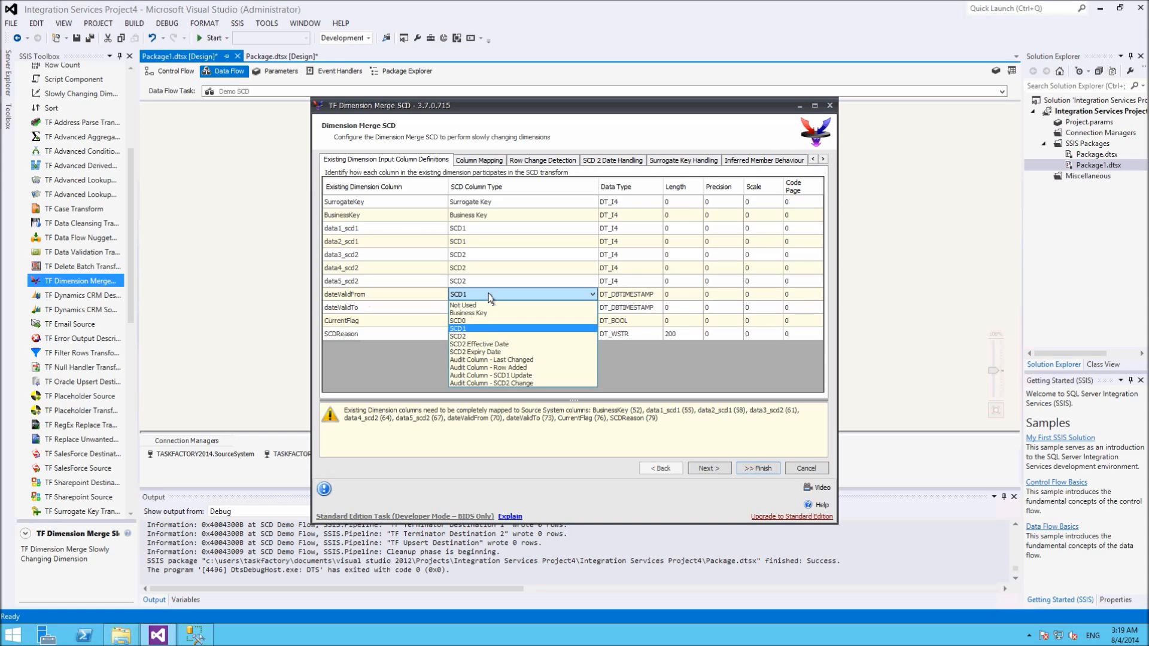
click(482, 344)
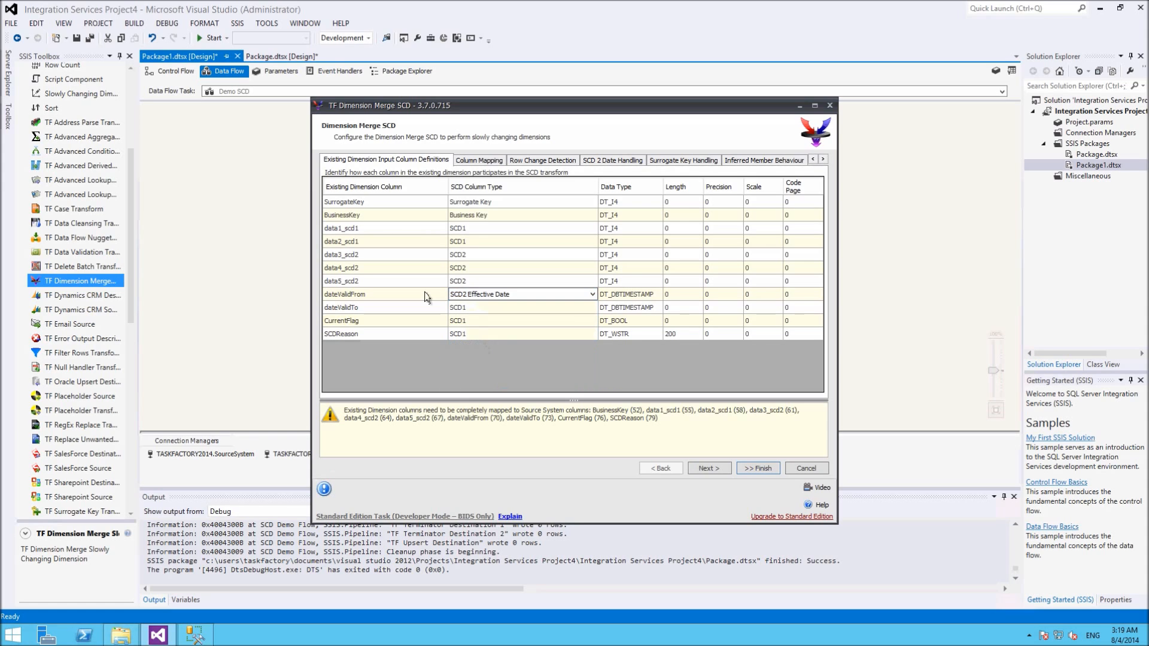
click(478, 311)
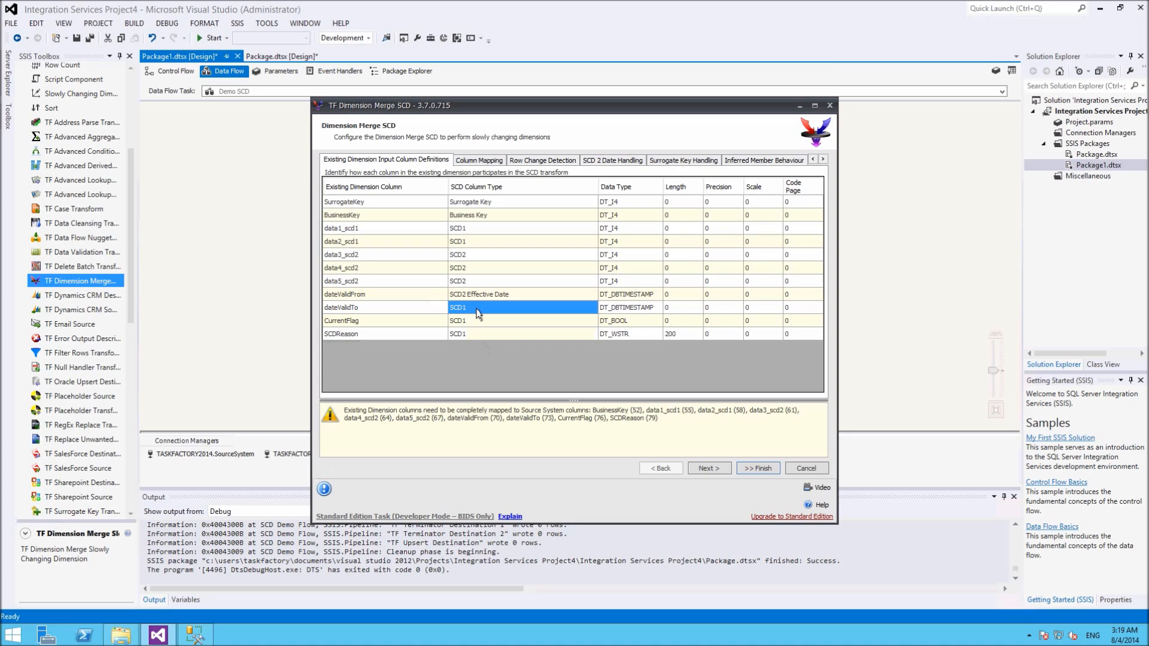
click(478, 310)
click(478, 310)
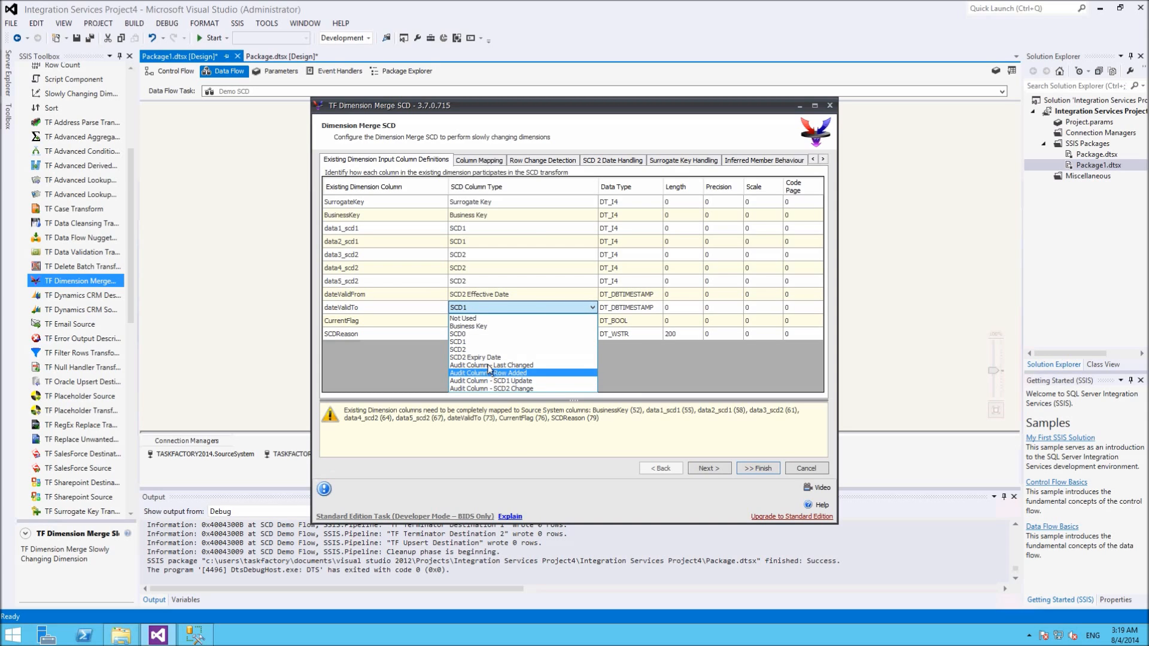
click(489, 357)
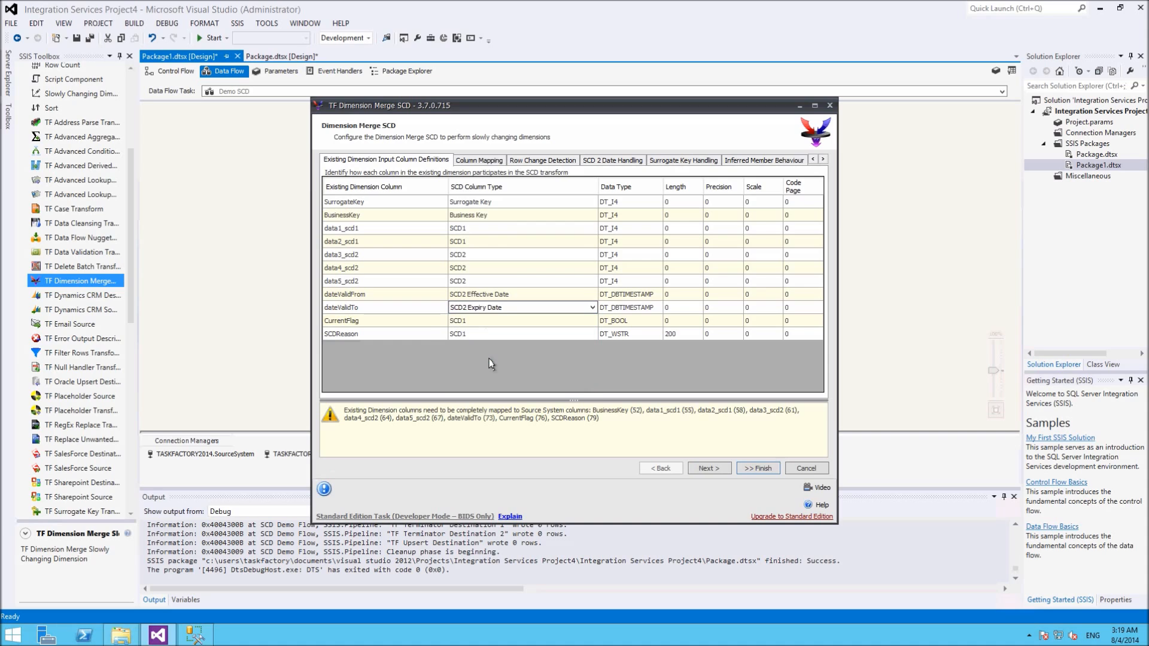
Set the SCD column type of CurrentFlag to SCD2 Current Record and of SCDReason to Not Used.
click(479, 322)
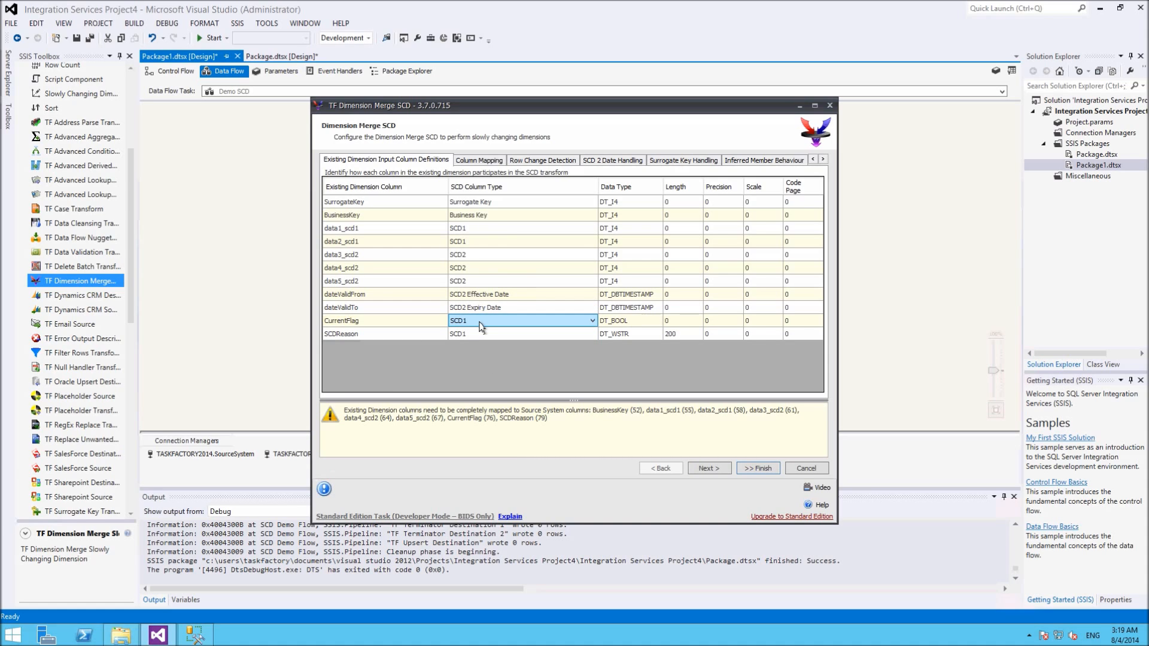
click(480, 323)
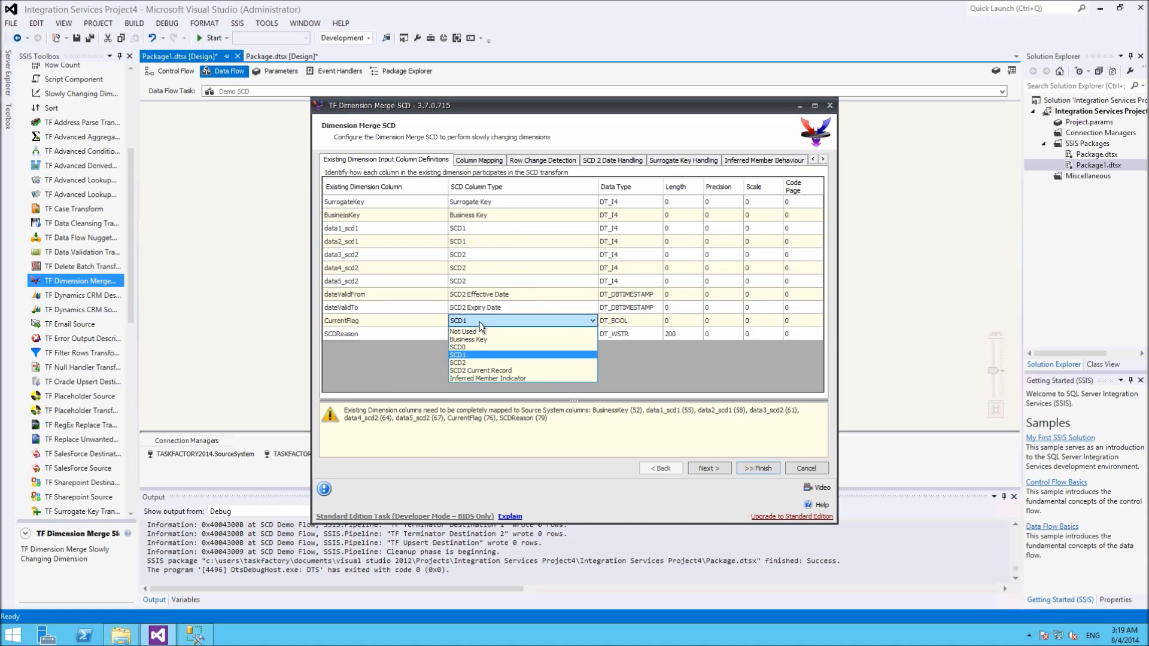
click(491, 371)
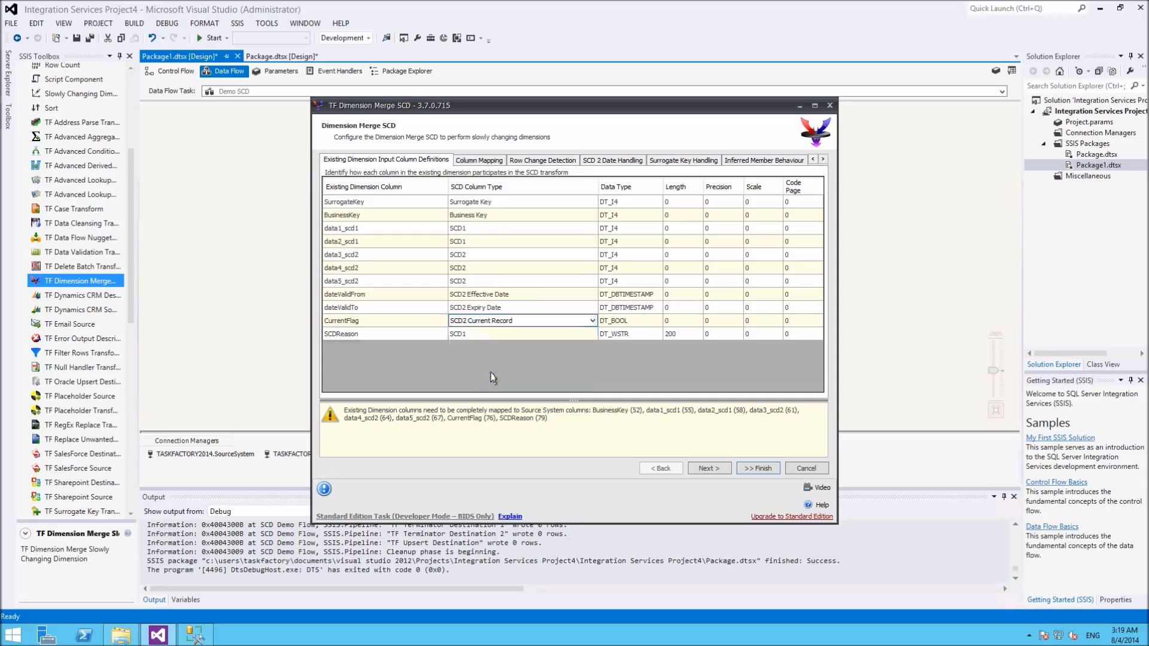
click(478, 335)
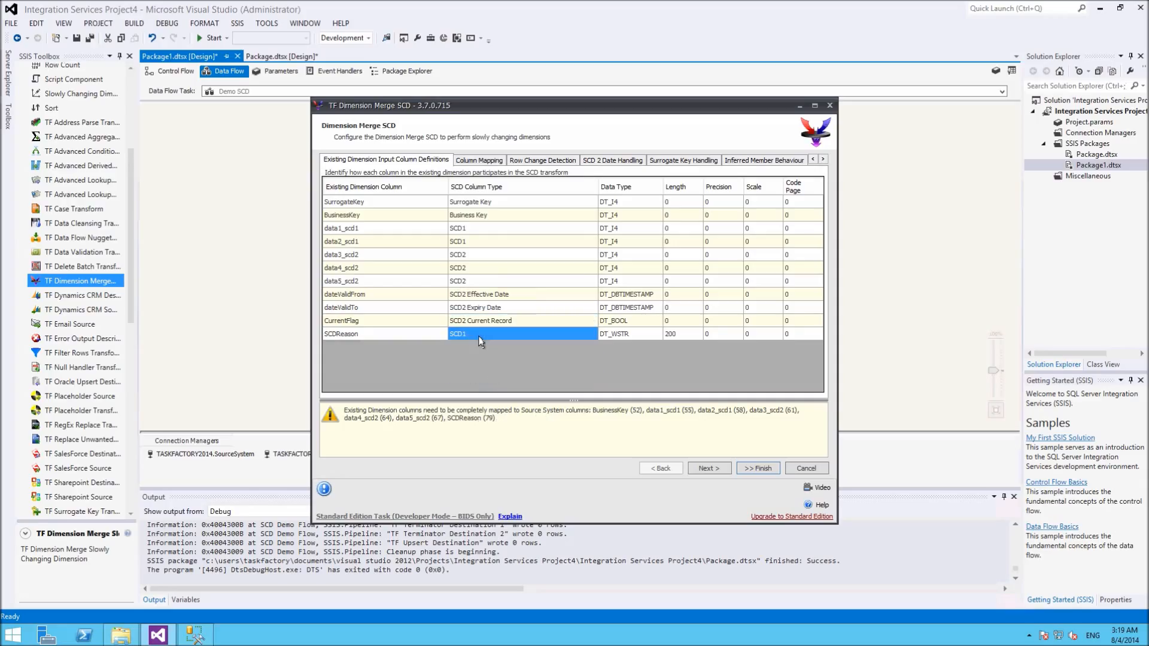
click(478, 335)
click(479, 335)
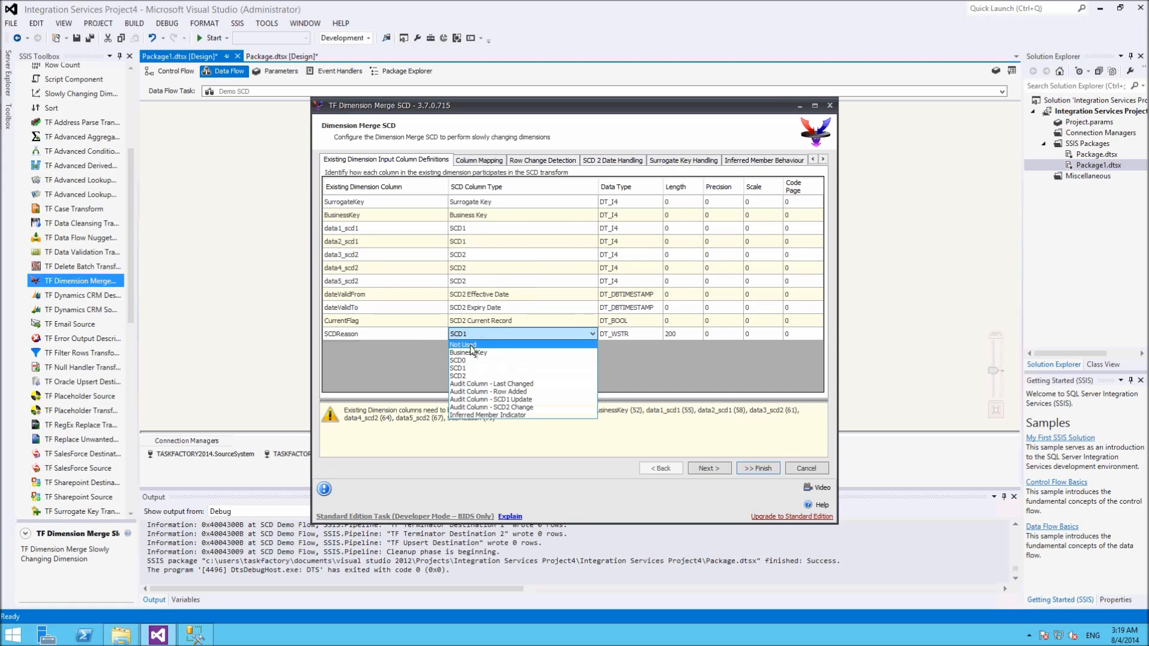
click(472, 346)
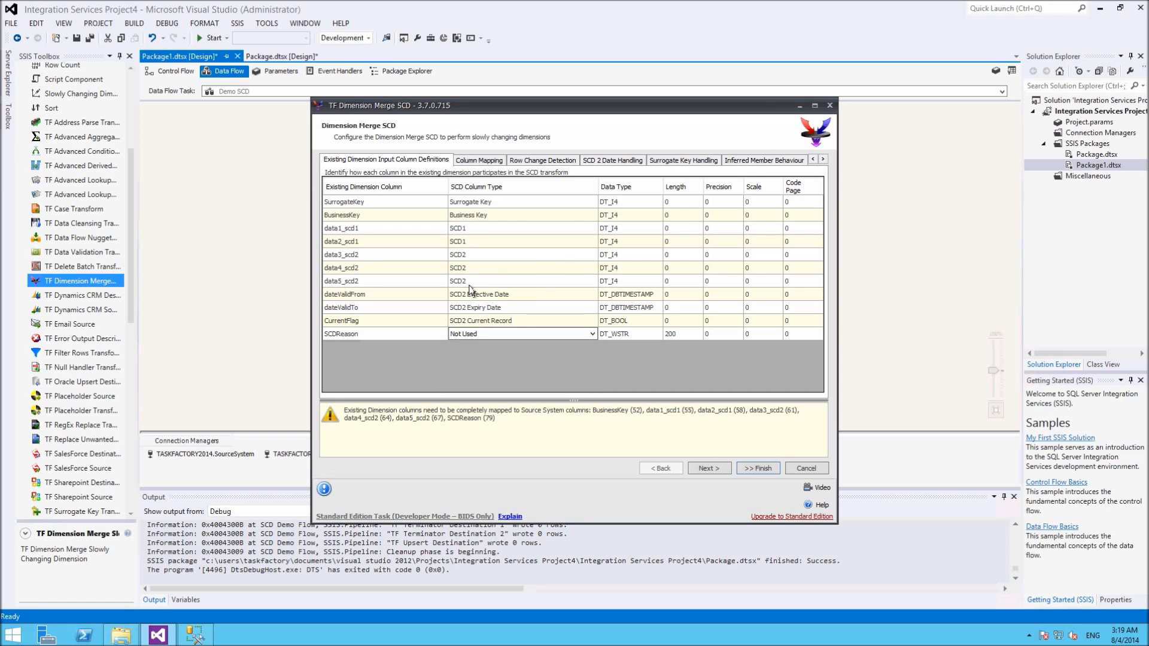
Map the existing dimension columns BusinessKey, data1_scd1 and data2_scd1 to the source columns UniqueKey, data1 and data2.
click(488, 161)
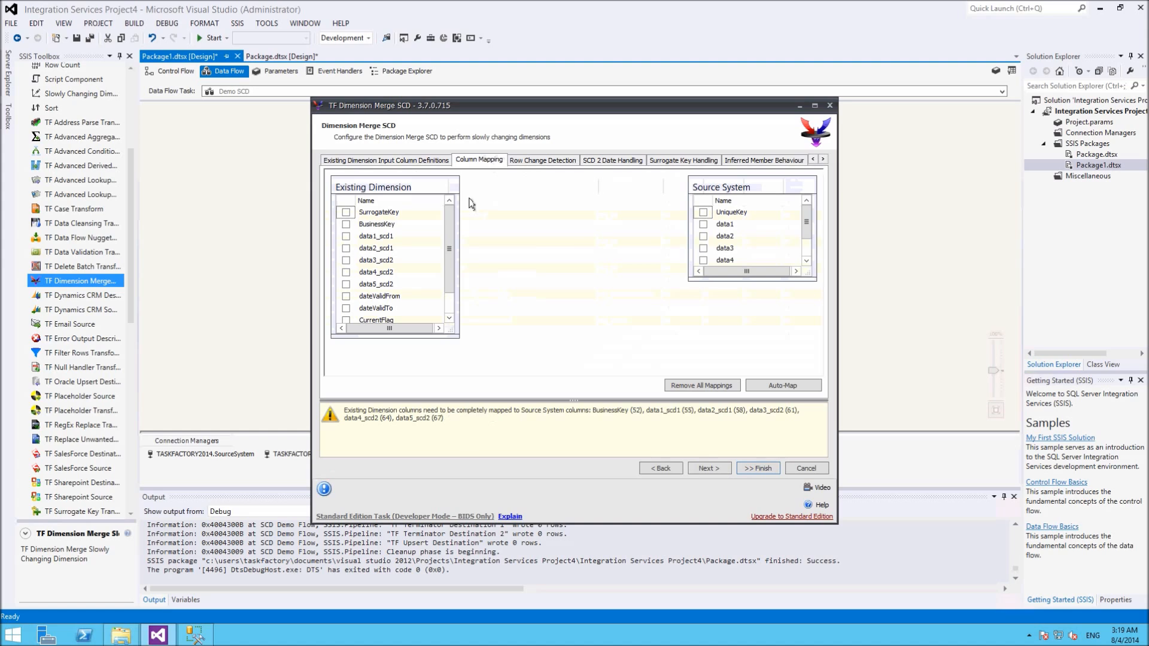
drag(388, 229, 729, 214)
drag(408, 236, 724, 224)
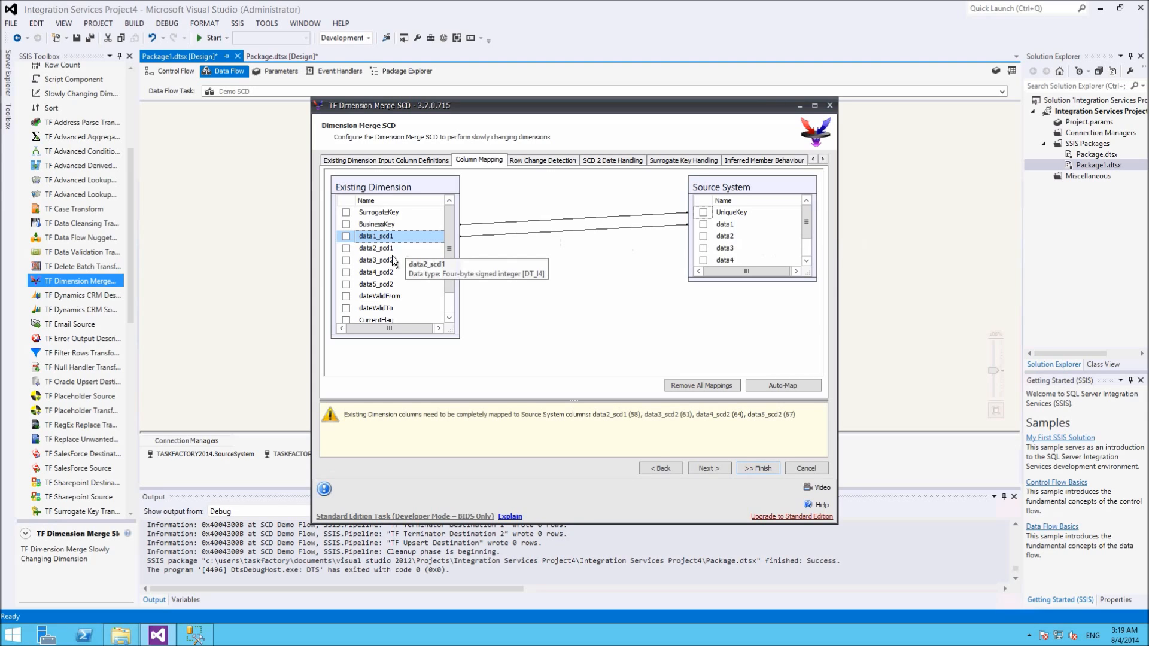
drag(383, 248, 725, 236)
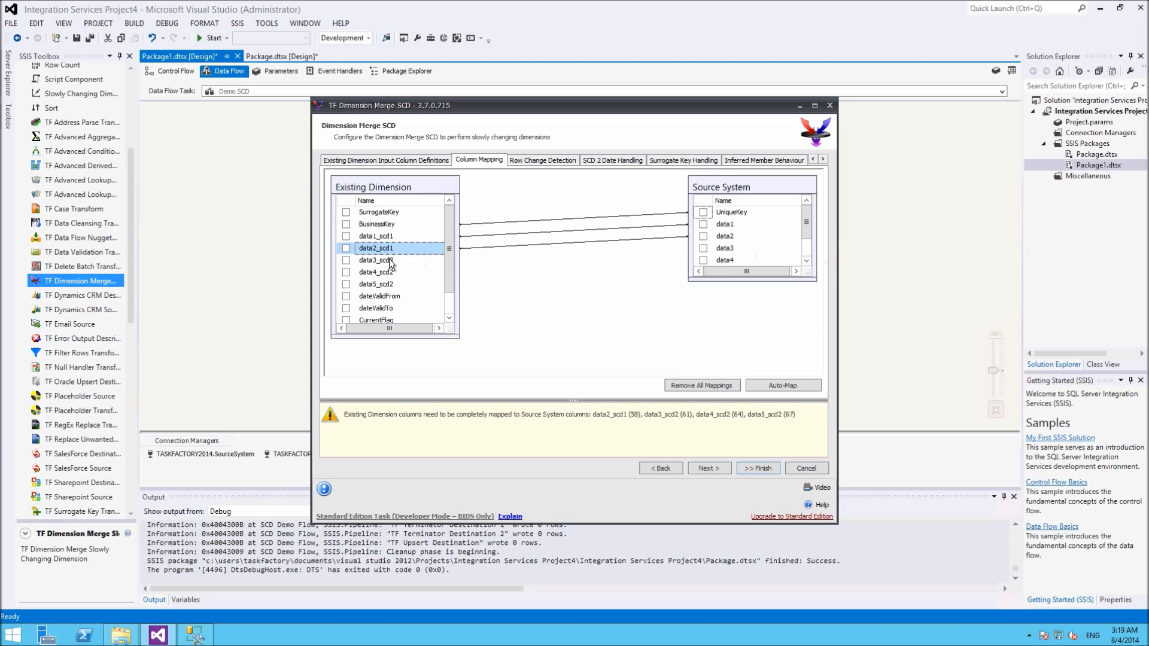
Map the existing dimension columns data3_scd2, data4_scd2 and data5_scd2 to the source columns data3, data4 and data5.
drag(389, 259, 726, 248)
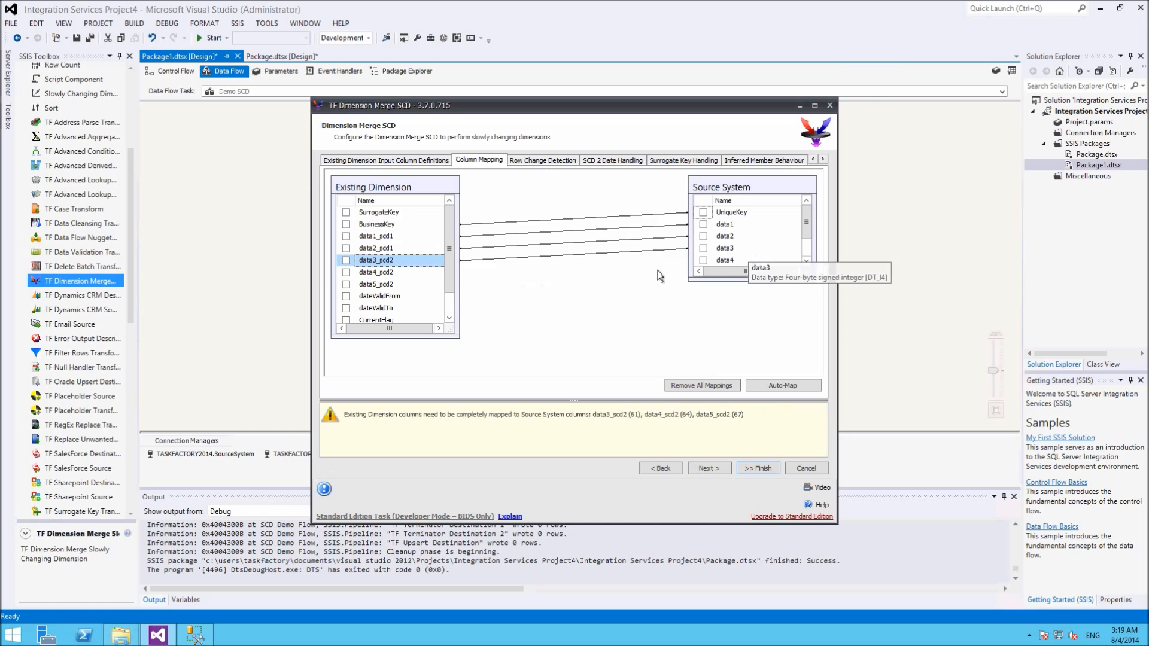
drag(383, 271, 727, 261)
click(806, 261)
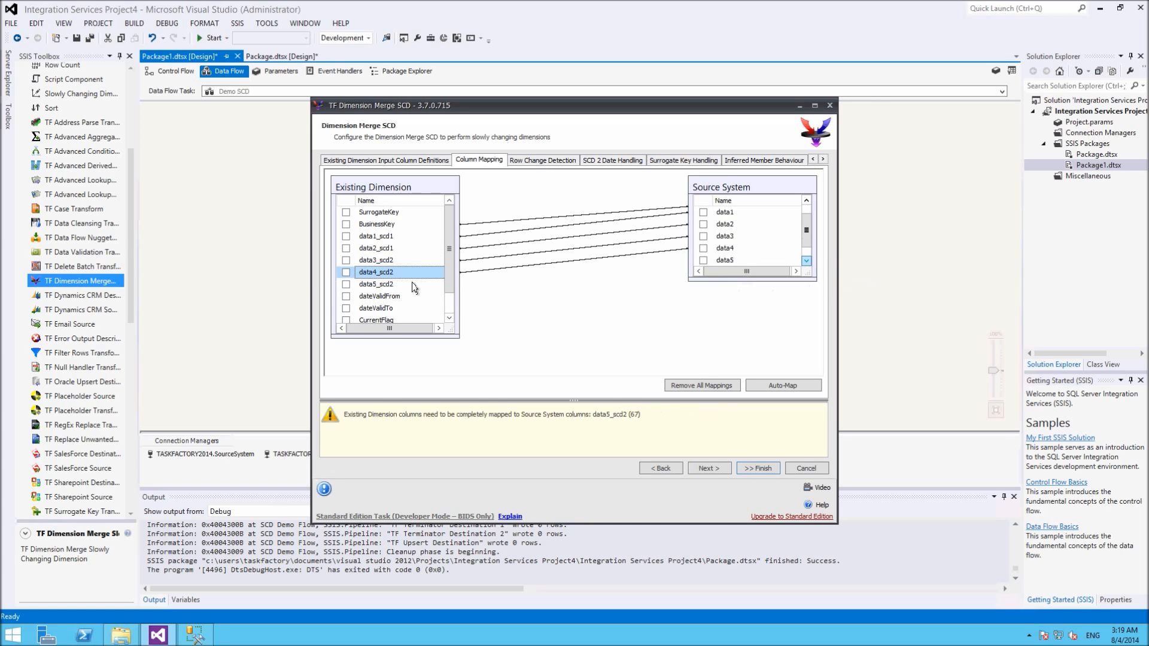
drag(383, 284, 726, 262)
click(807, 261)
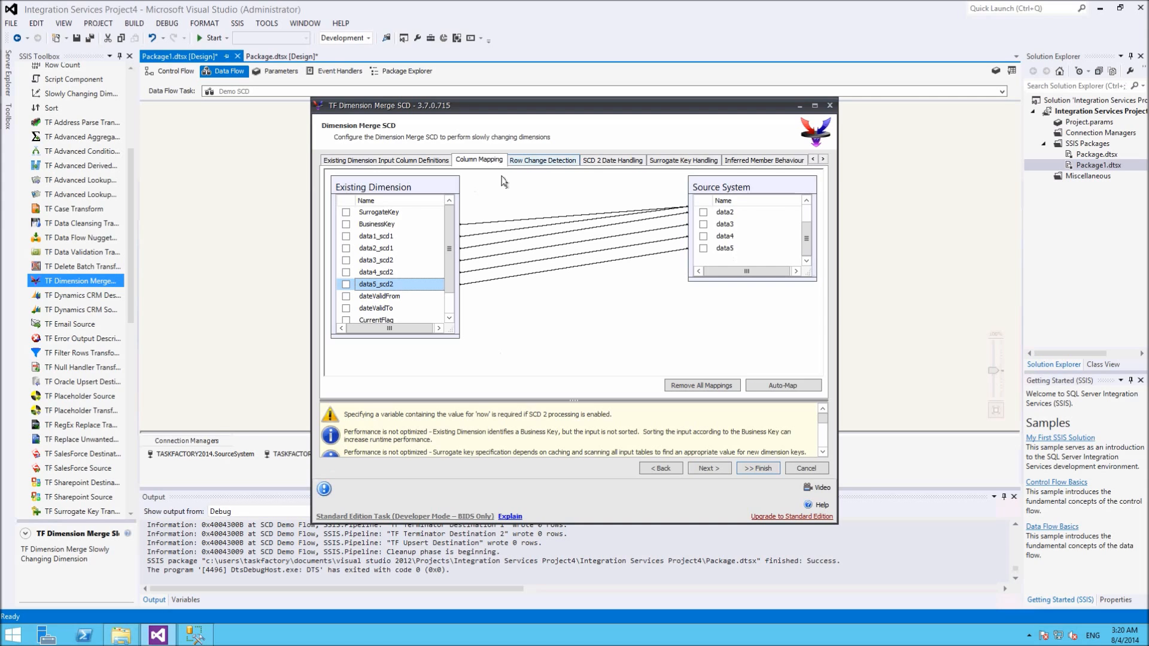
click(449, 318)
For SCD 2 date handling, set the "now" variable to System::ContainerStartTime and the datetime granularity to Second.
click(565, 161)
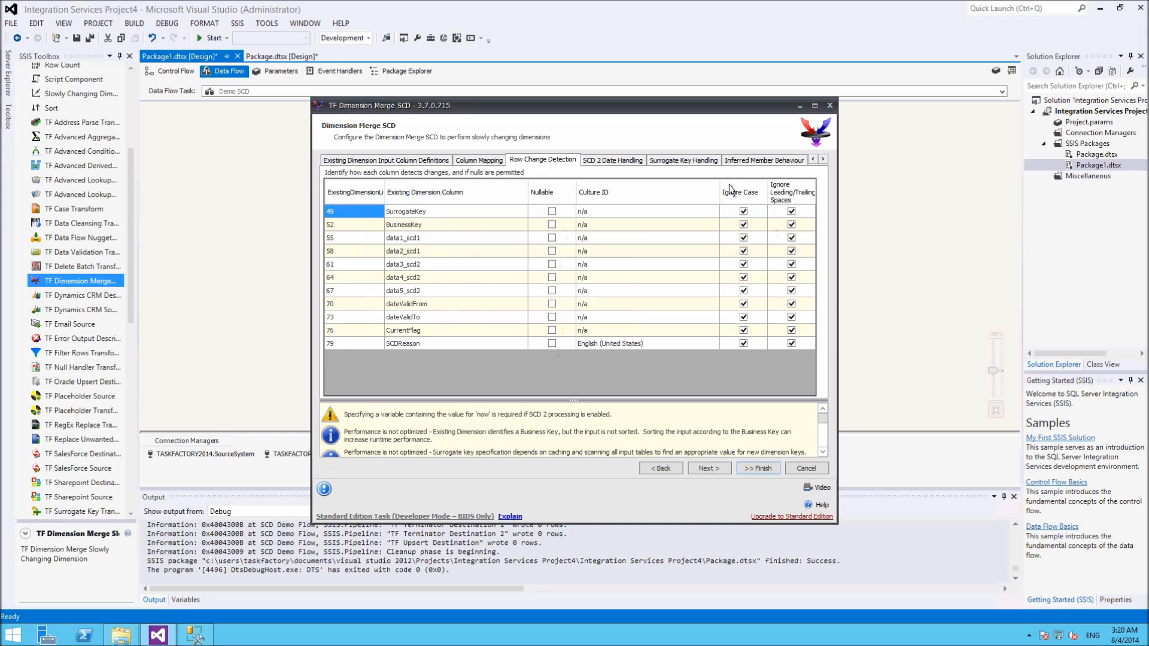
click(608, 163)
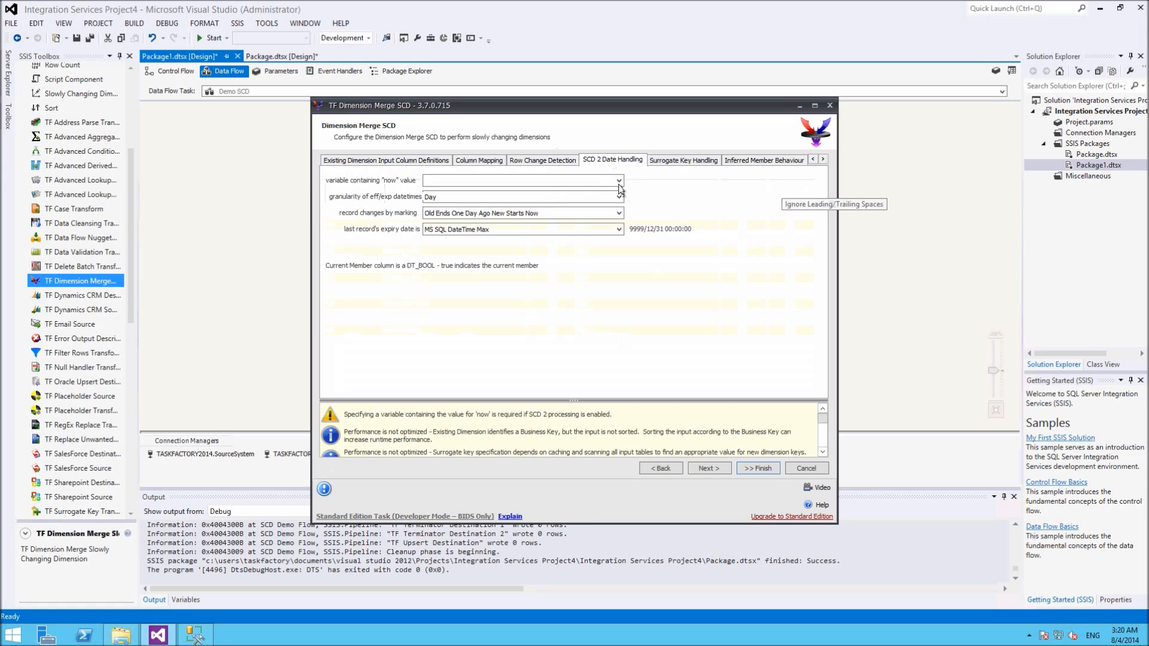
click(619, 186)
click(467, 191)
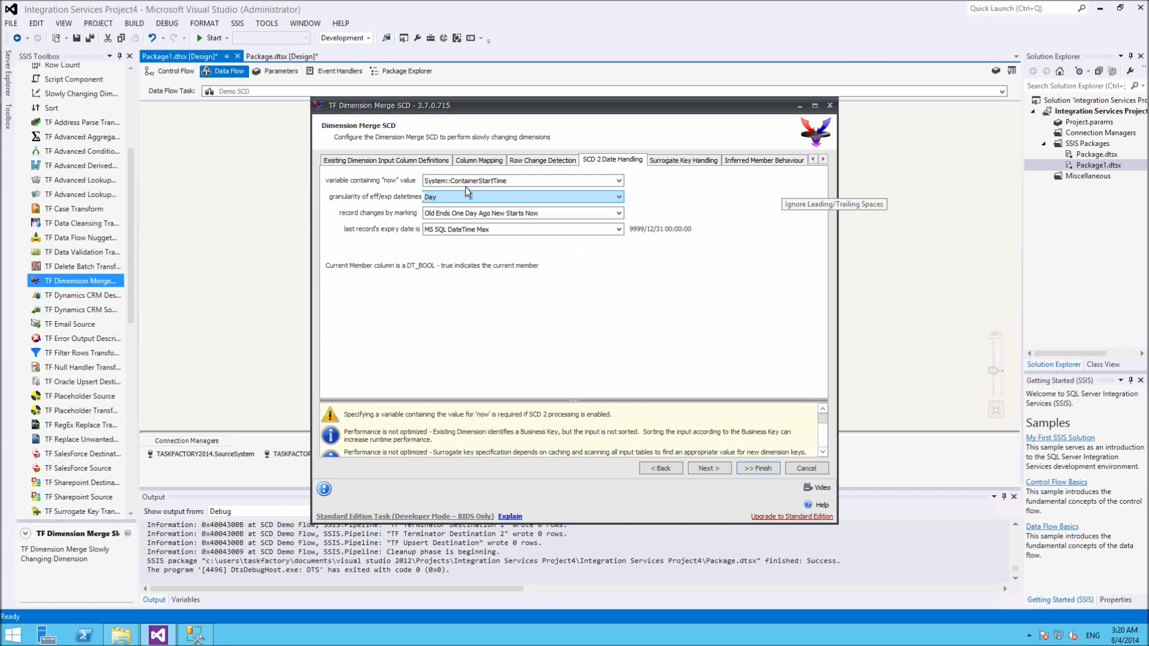
click(451, 201)
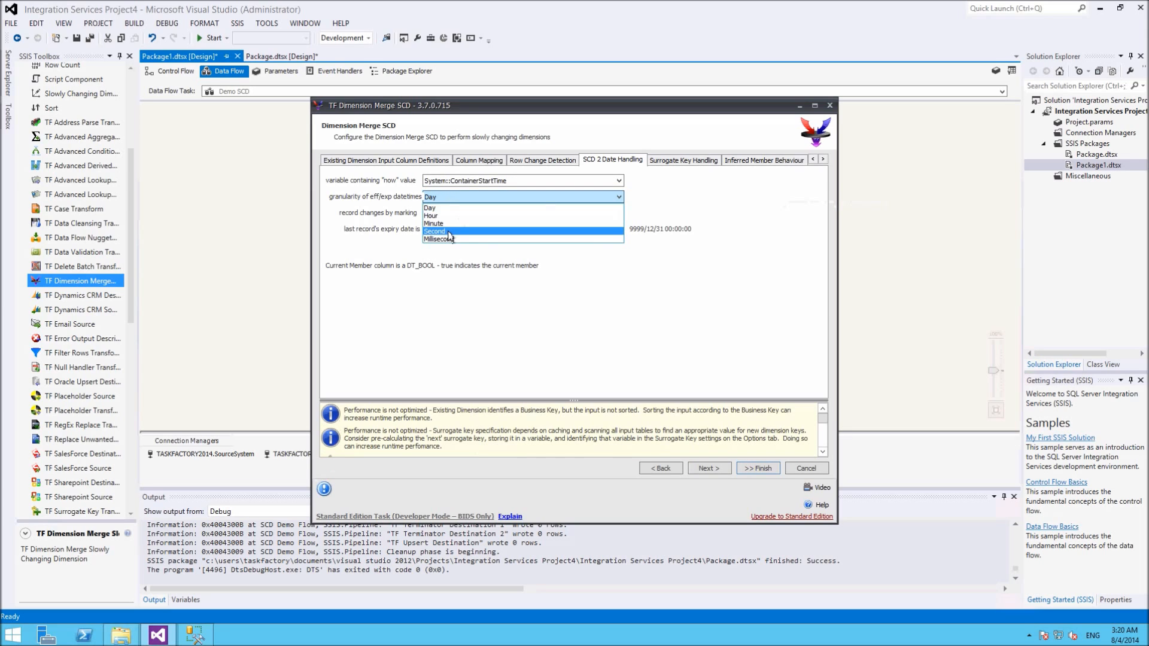
click(450, 231)
Mark record changes as Old Ends Now New Starts One Second From Now, and set the last record's expiry date to Null Value.
click(447, 216)
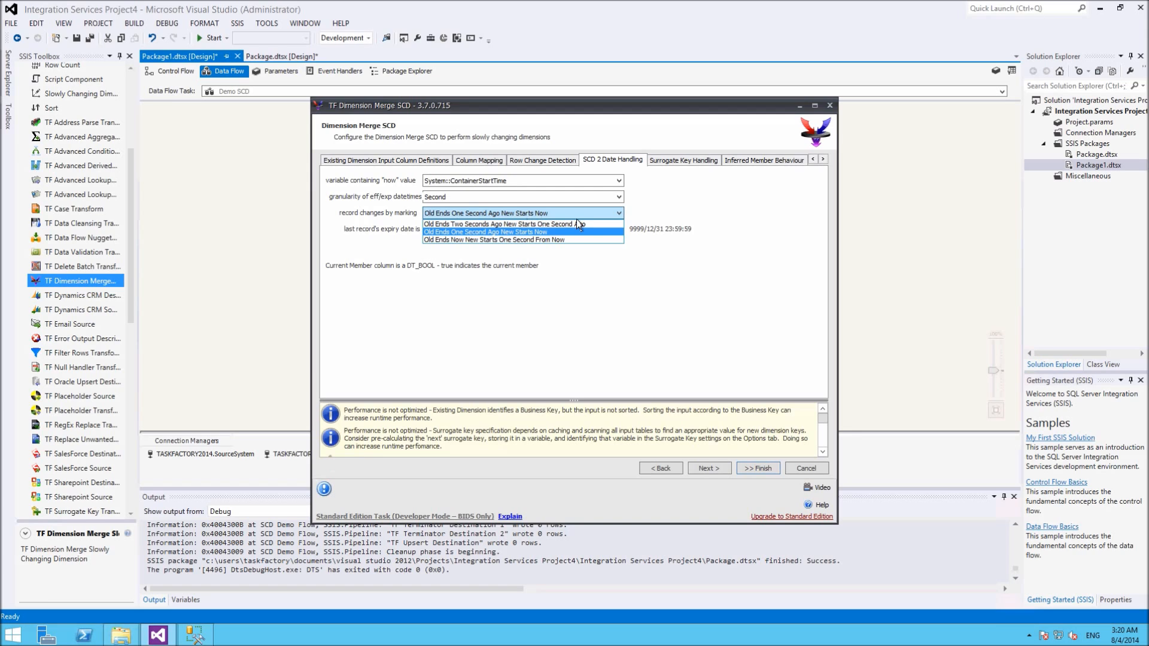
click(508, 240)
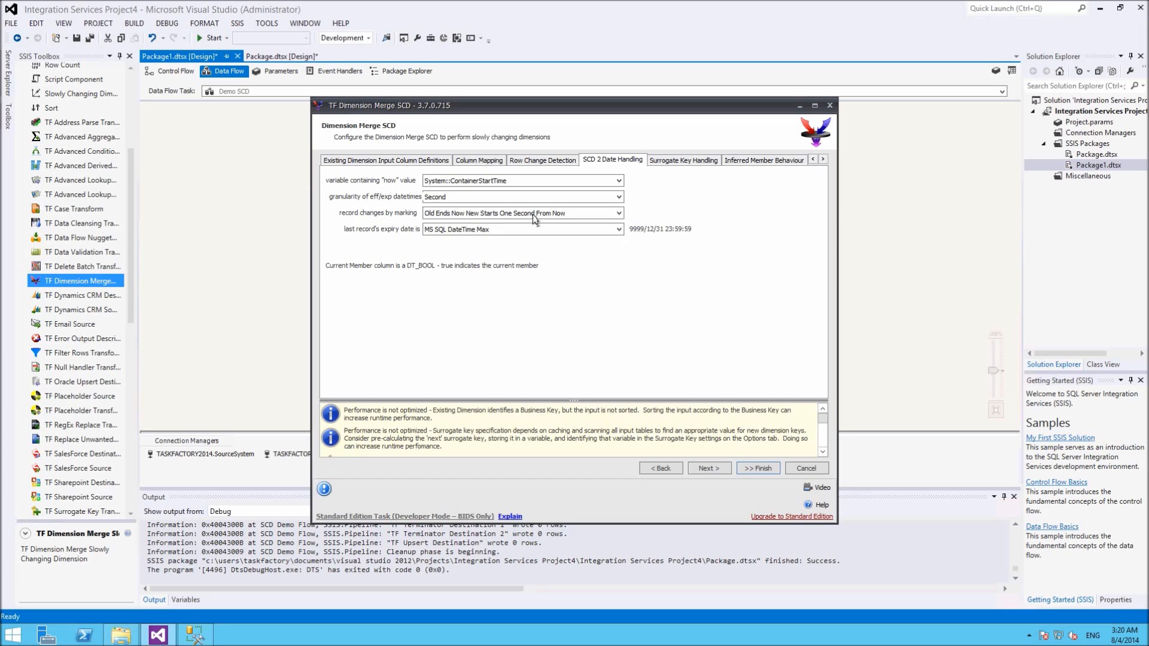
click(479, 232)
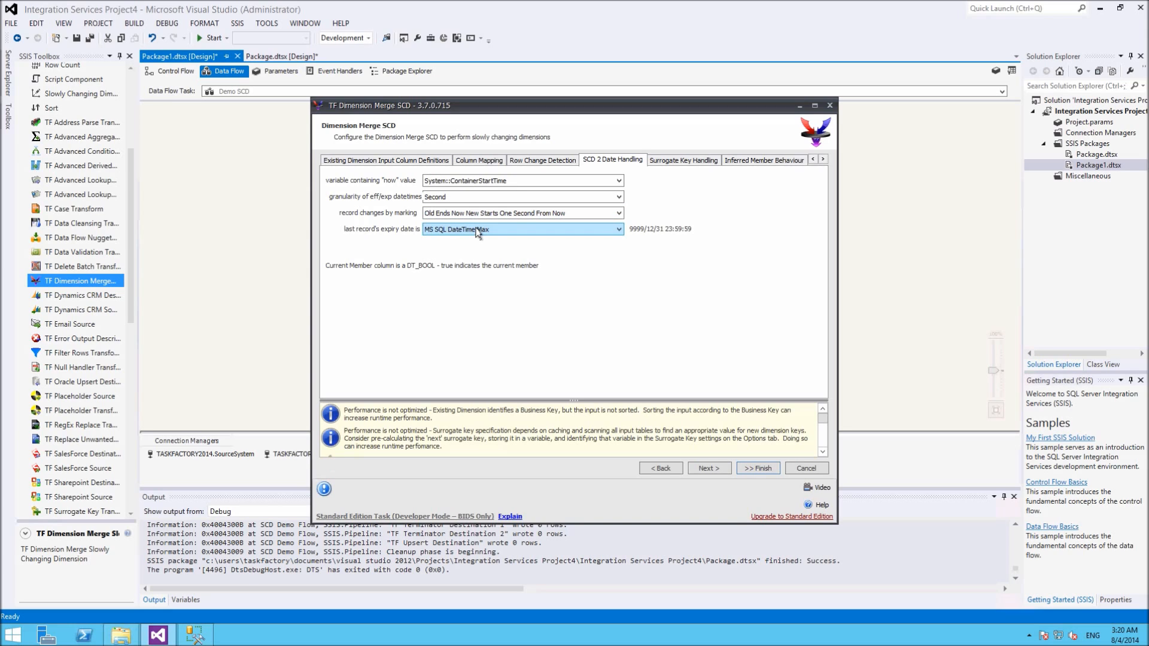
click(477, 232)
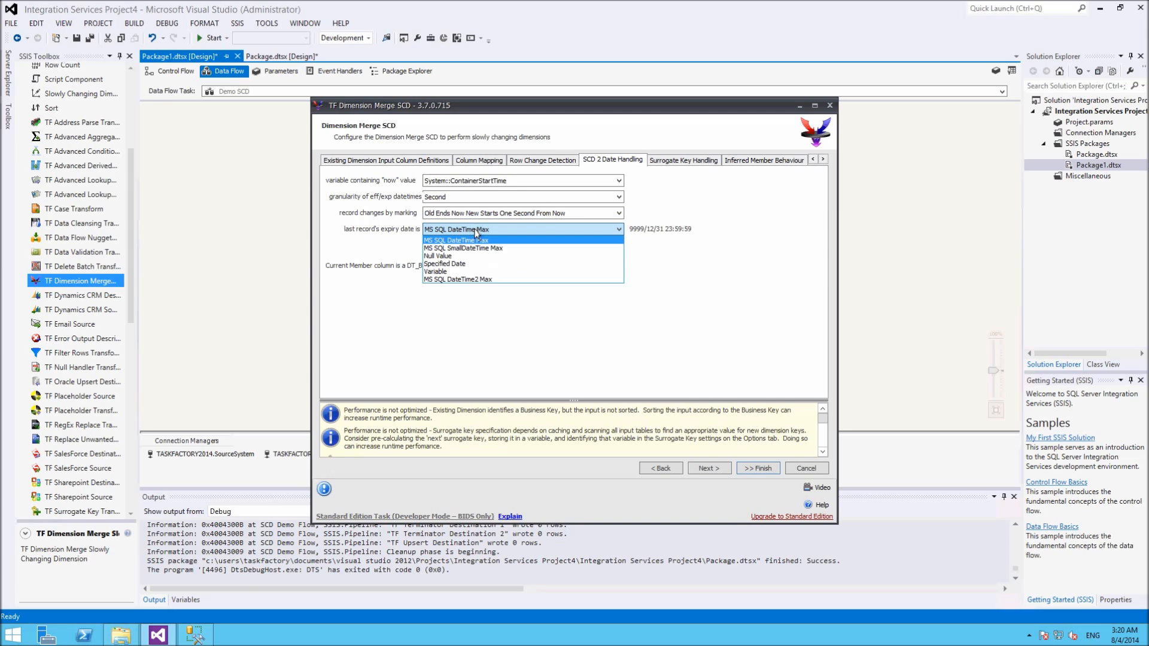
click(441, 256)
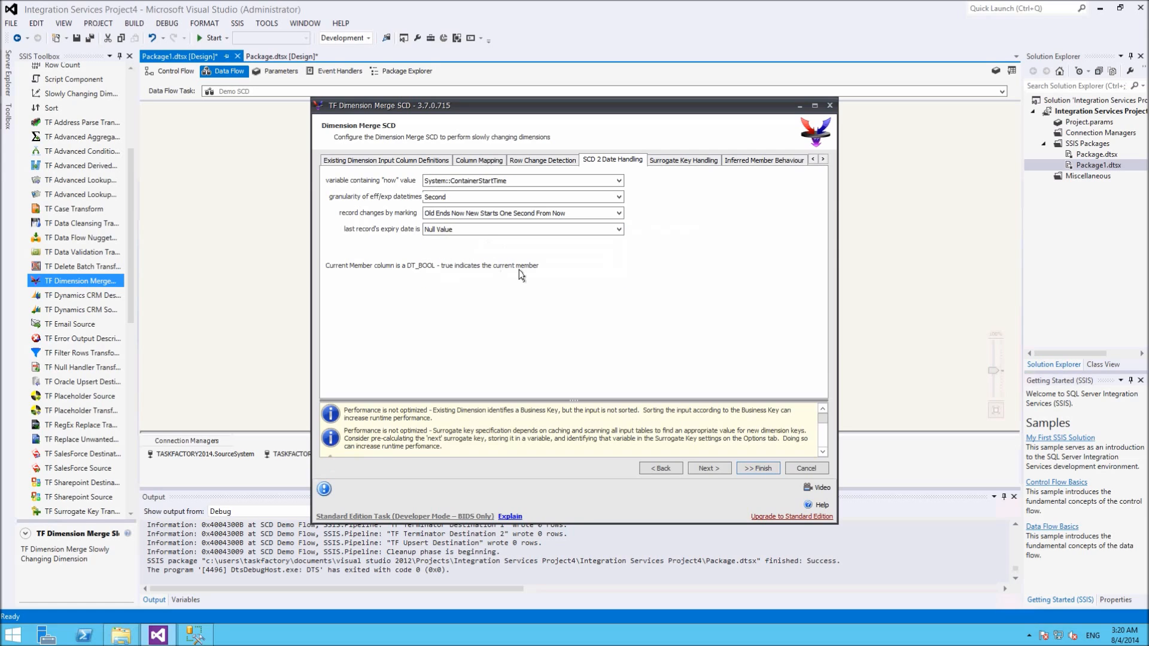
Review the surrogate key, inferred member, output column, auditing, logging and performance settings of the Dimension Merge.
click(694, 162)
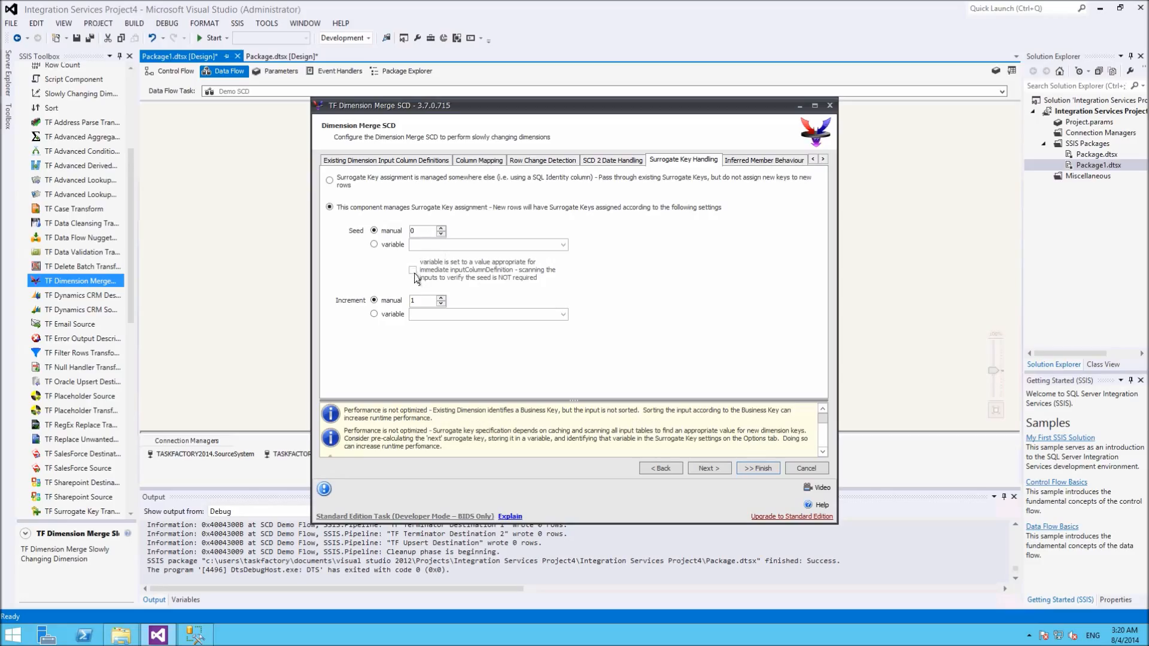
click(743, 162)
click(824, 160)
click(823, 159)
click(675, 161)
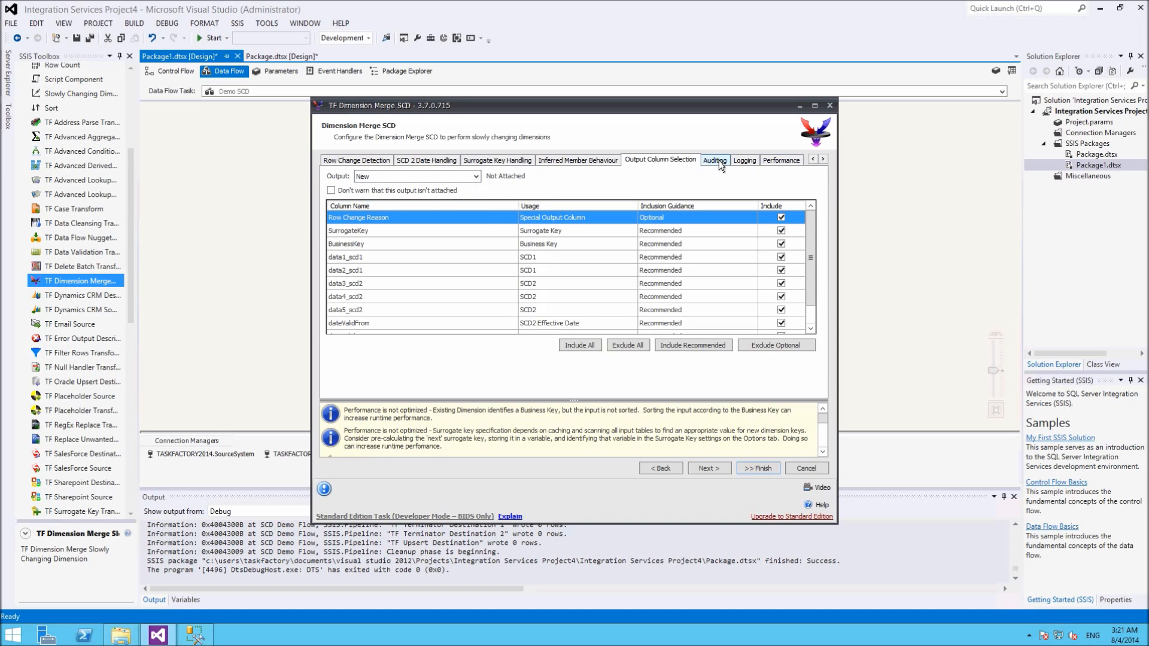
click(476, 176)
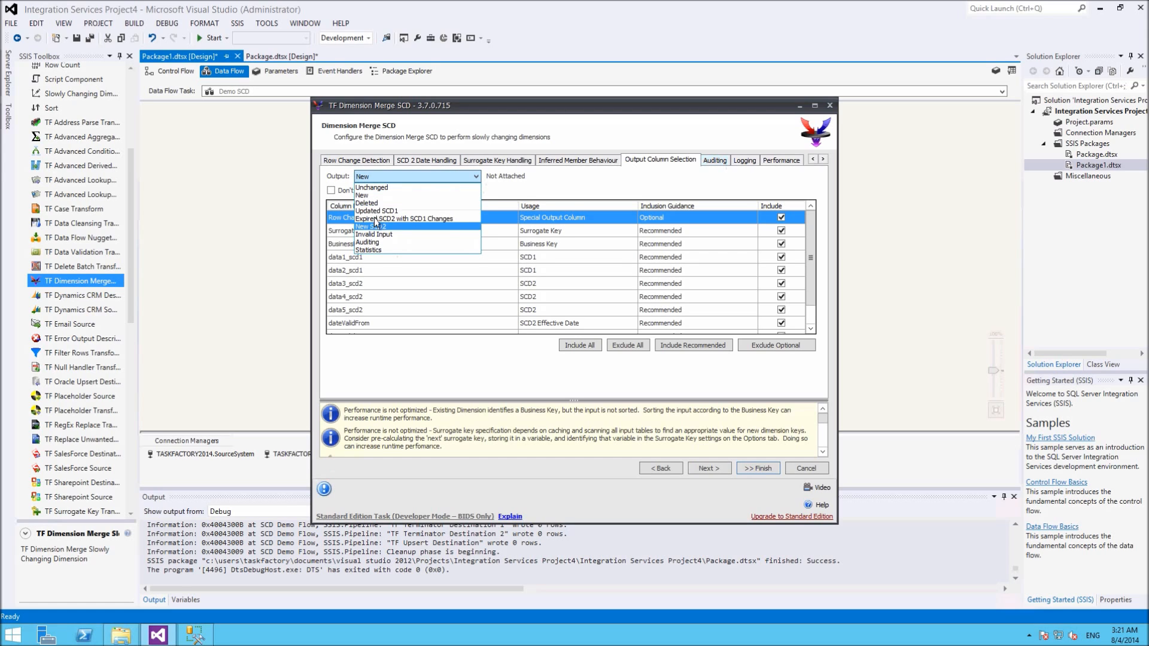
click(632, 188)
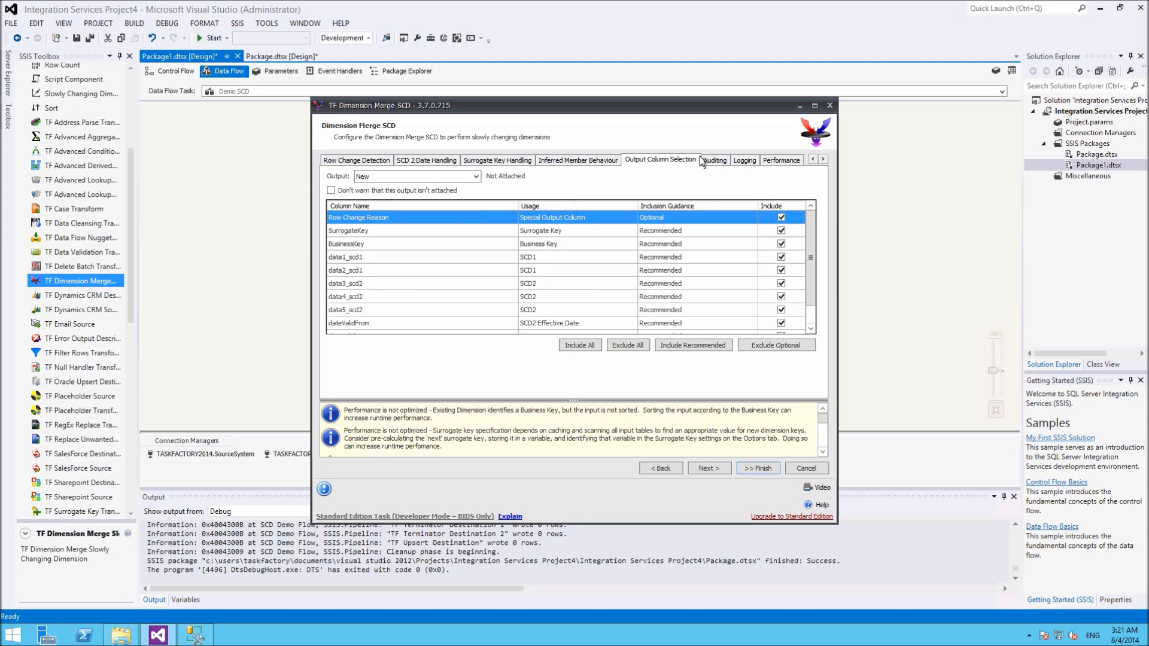
click(718, 163)
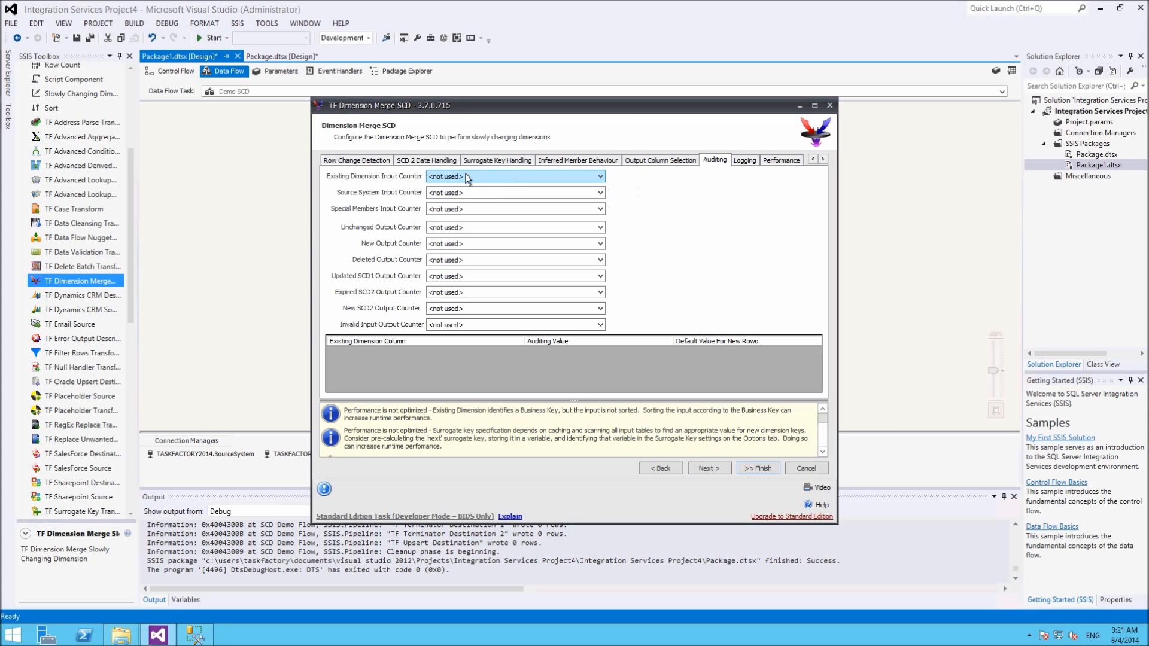
click(746, 162)
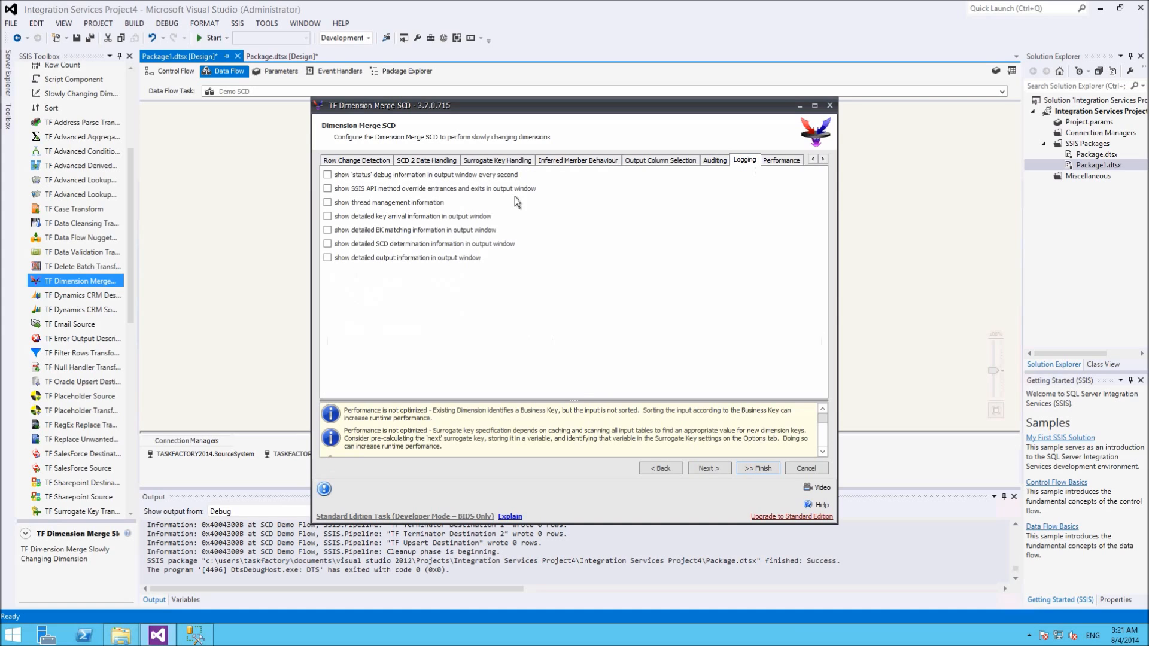
click(780, 162)
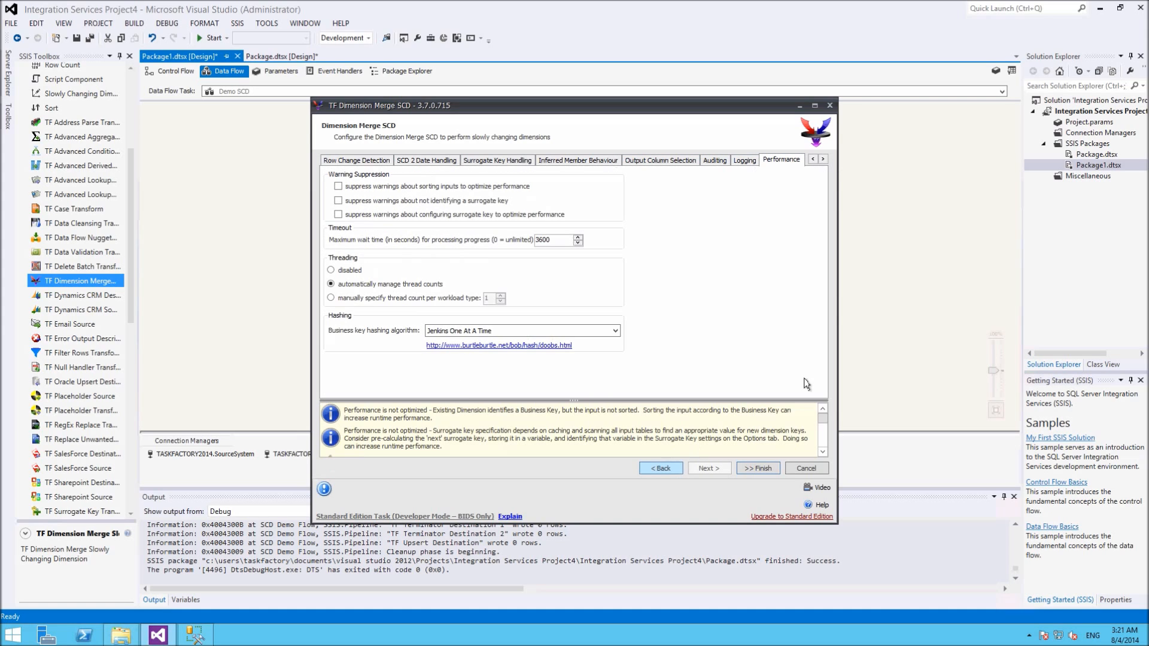
Enlarge the Dimension Merge editor to read its warnings, and finish it, saving the changes despite the reported problems.
click(814, 106)
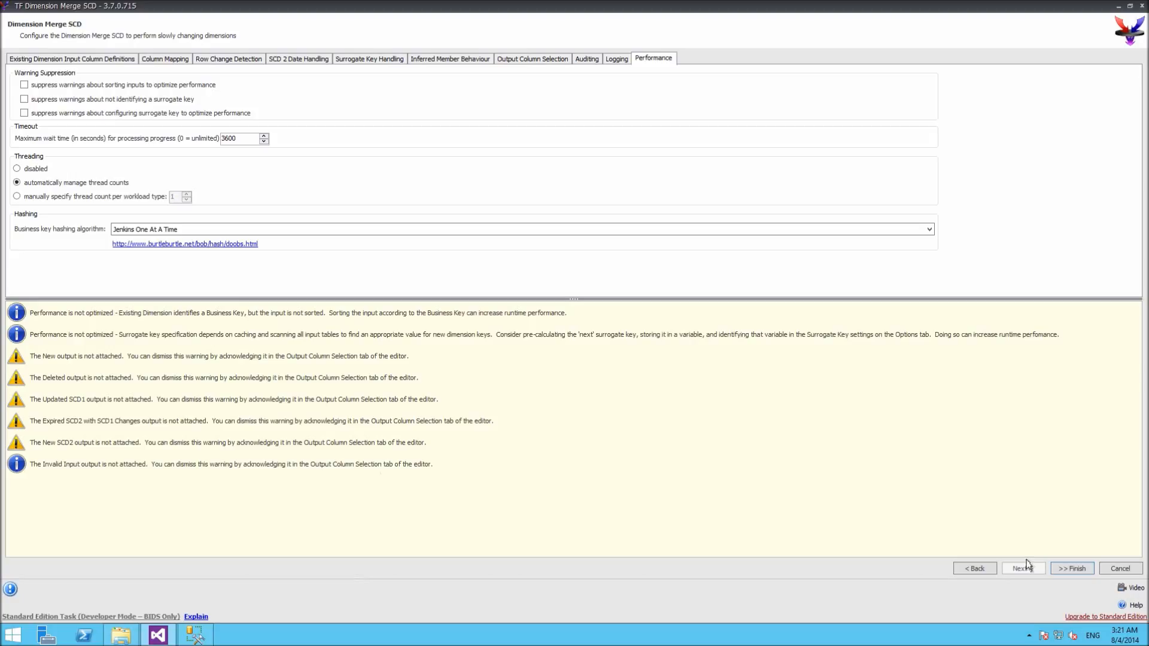
click(1070, 570)
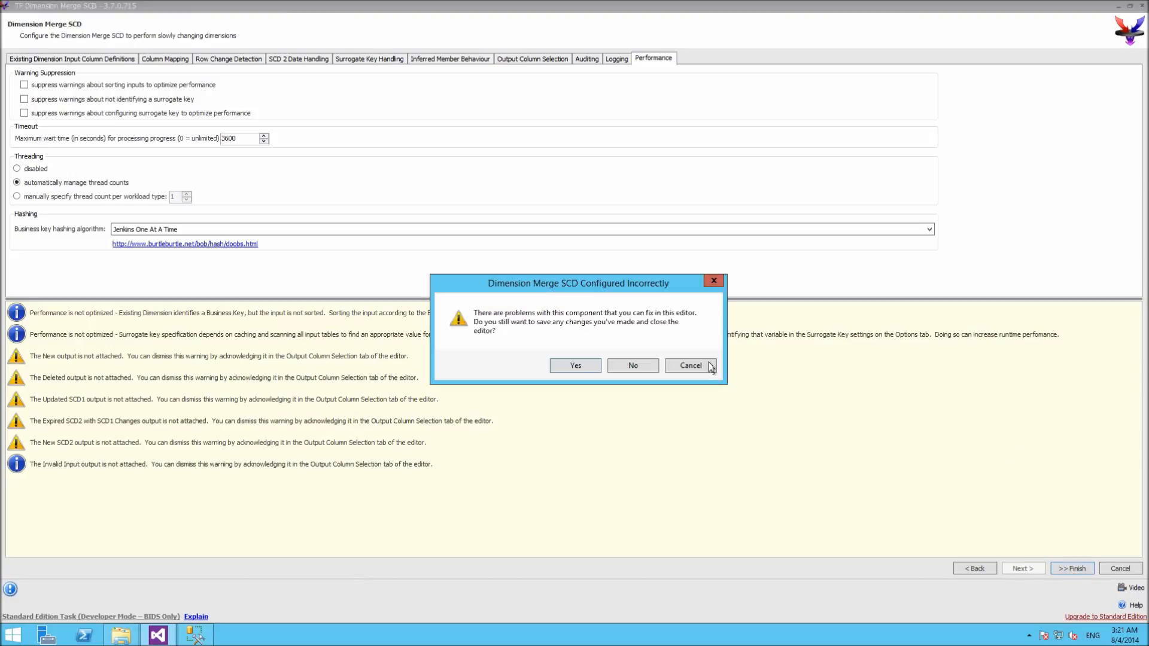
click(573, 366)
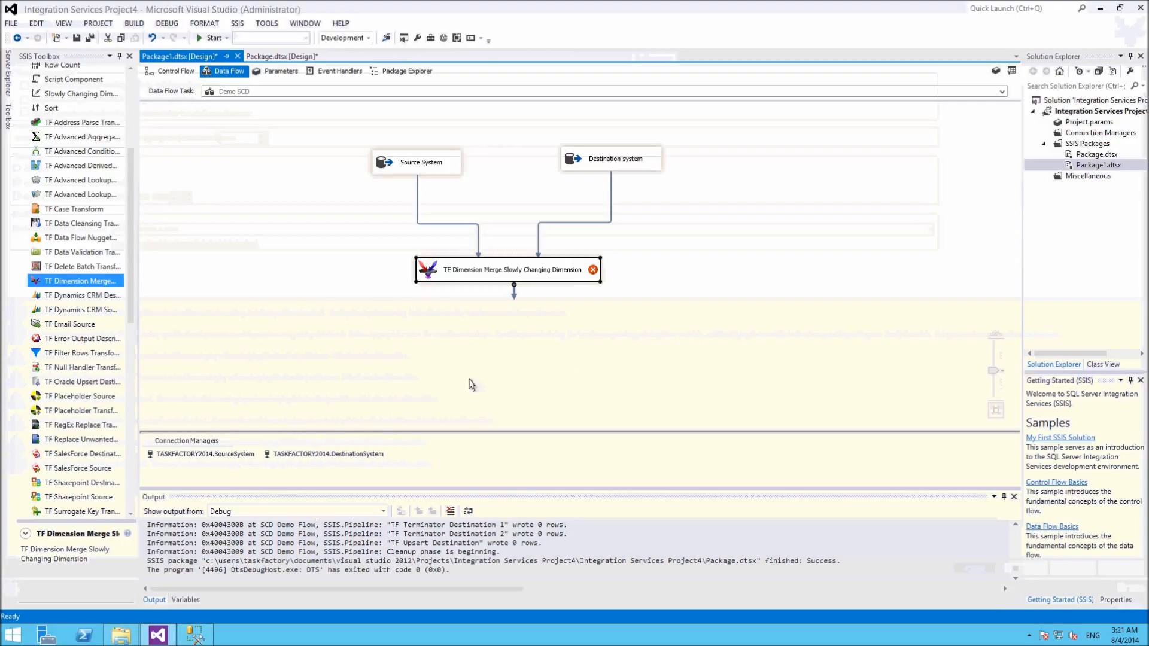
Add two ADO NET Destination components to the data flow, below and beside the Dimension Merge.
drag(130, 296, 132, 529)
drag(84, 337, 174, 294)
drag(78, 336, 251, 354)
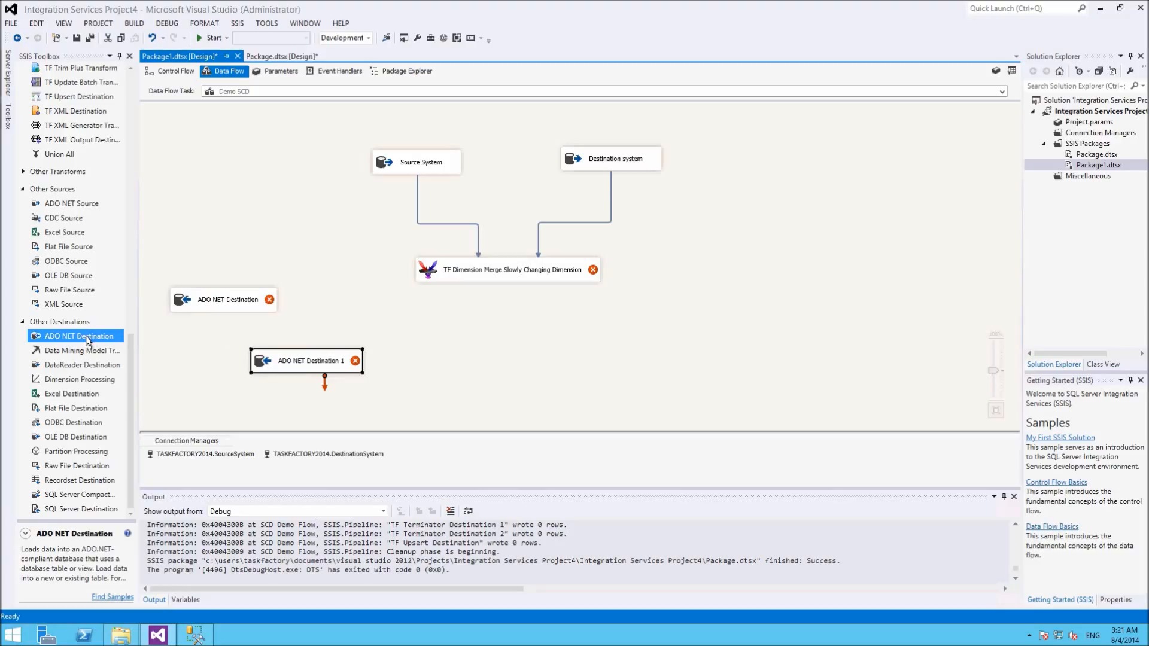
Rename the first ADO NET Destination as Brand New.
right_click(233, 300)
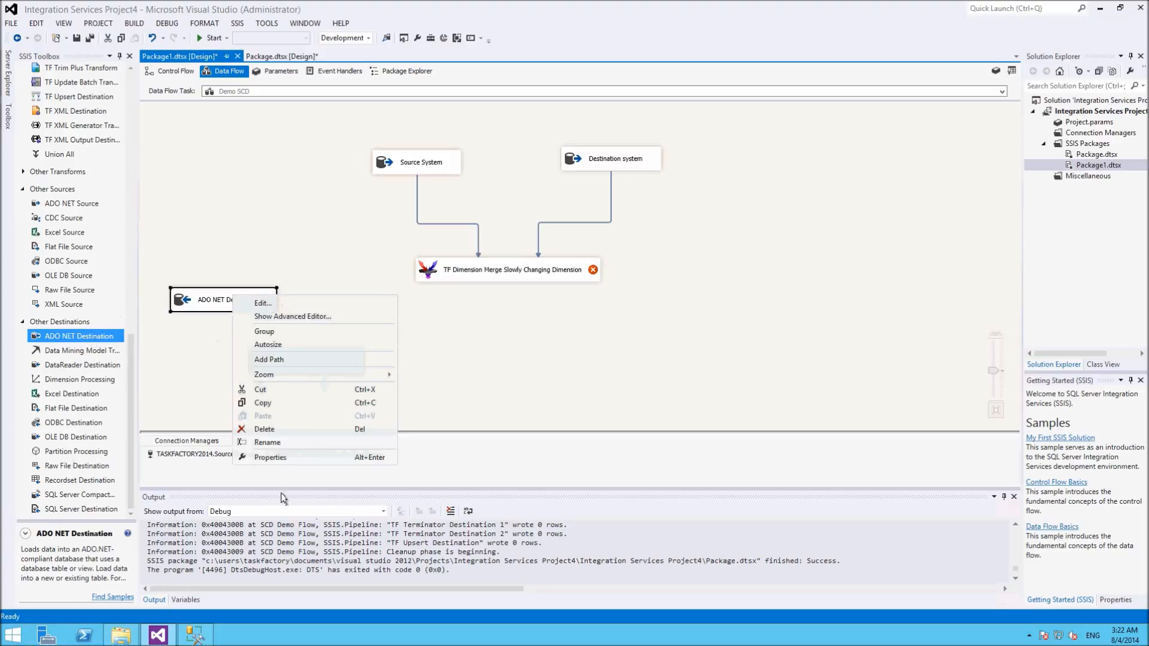
click(275, 446)
text(Brand New)
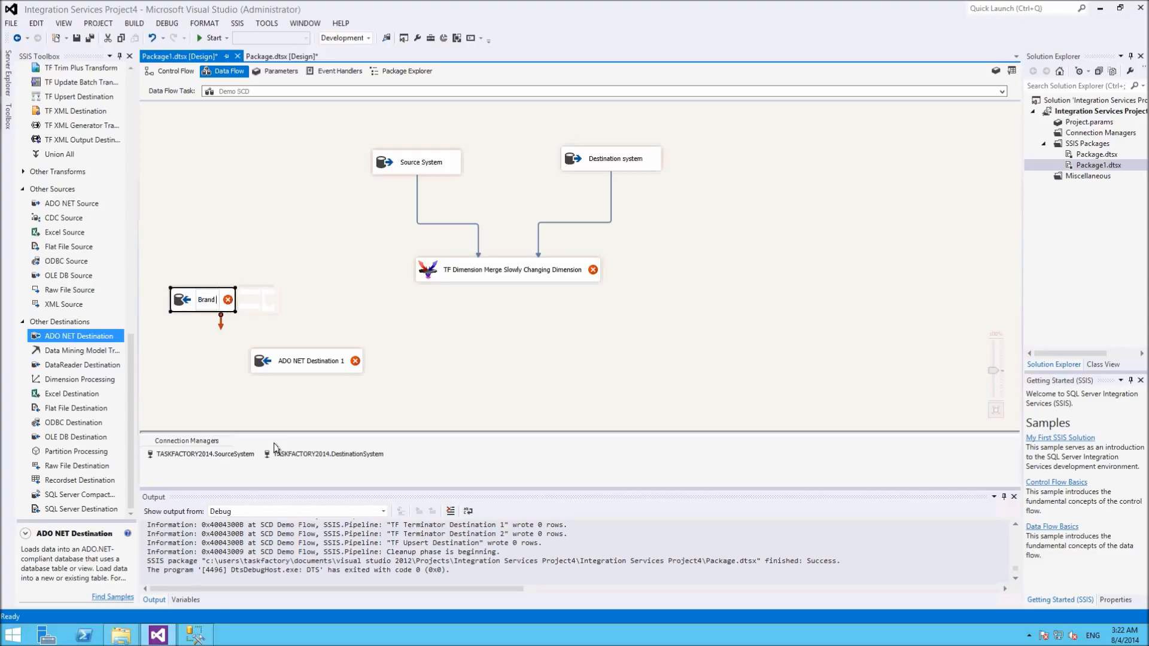
click(290, 357)
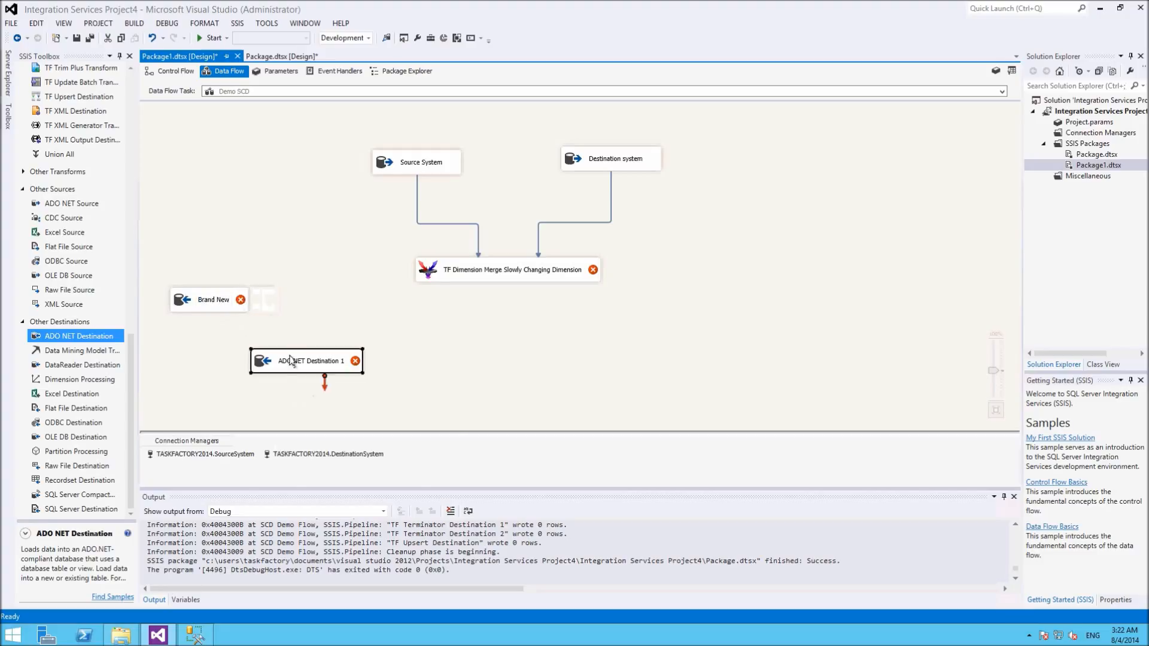
Rename the second ADO NET Destination as SCD2 Detected.
right_click(290, 356)
click(323, 503)
text(SCD2 Detected)
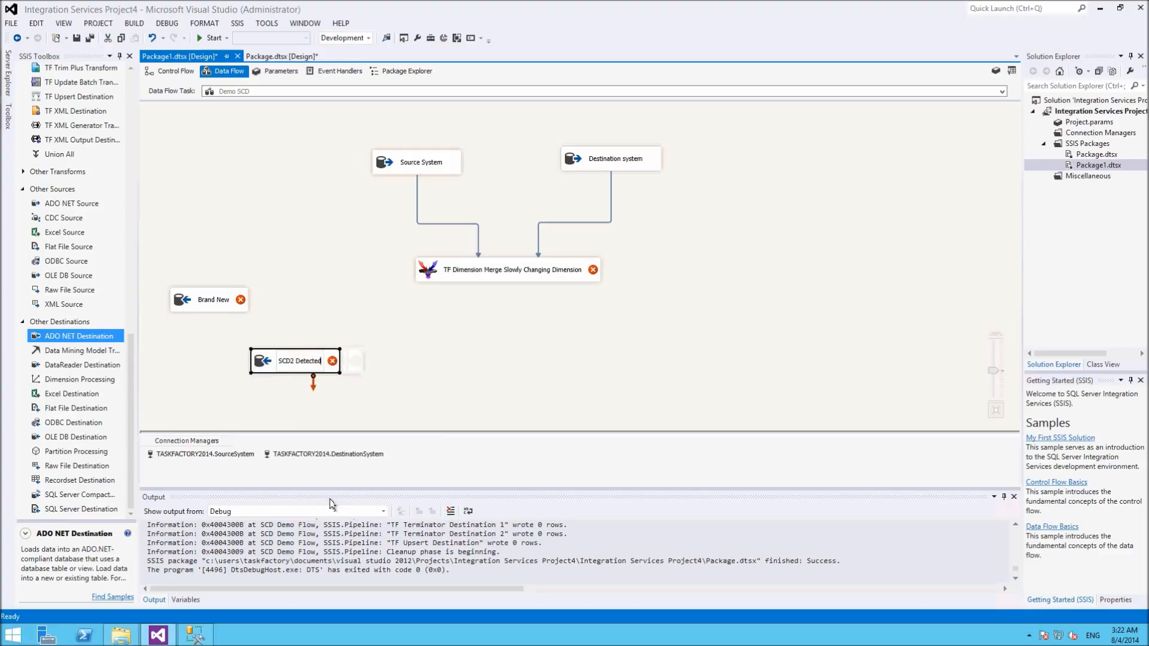
click(441, 367)
Connect the Dimension Merge's New output to the Brand New destination's ADO NET Destination Input.
click(500, 275)
drag(514, 295, 216, 302)
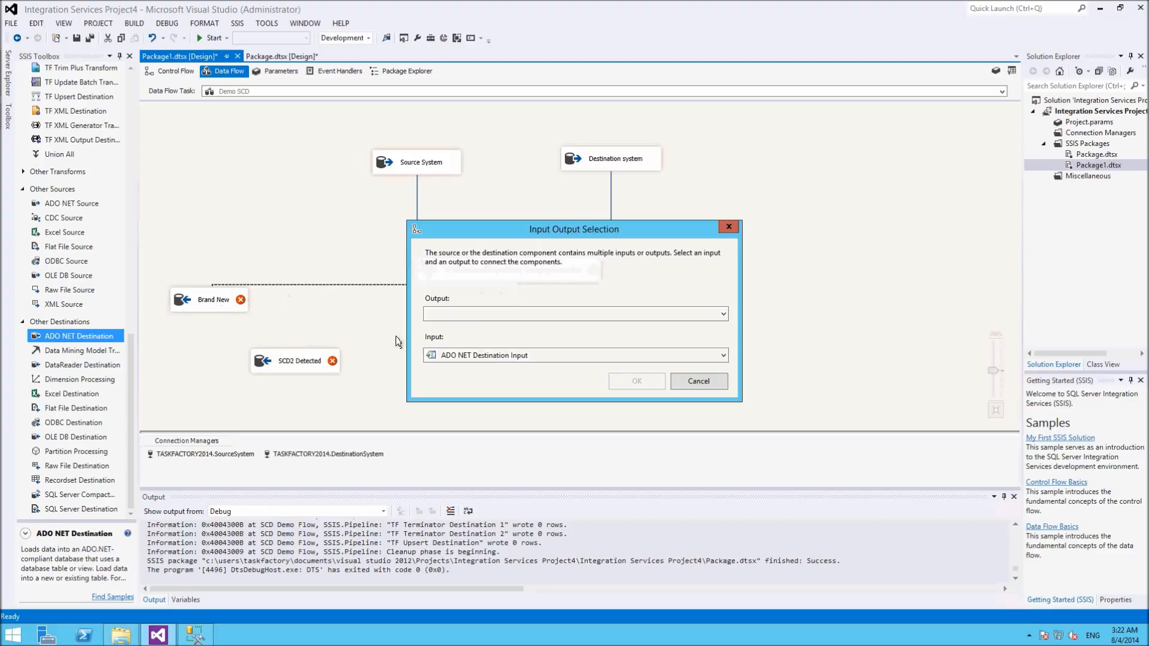
click(478, 317)
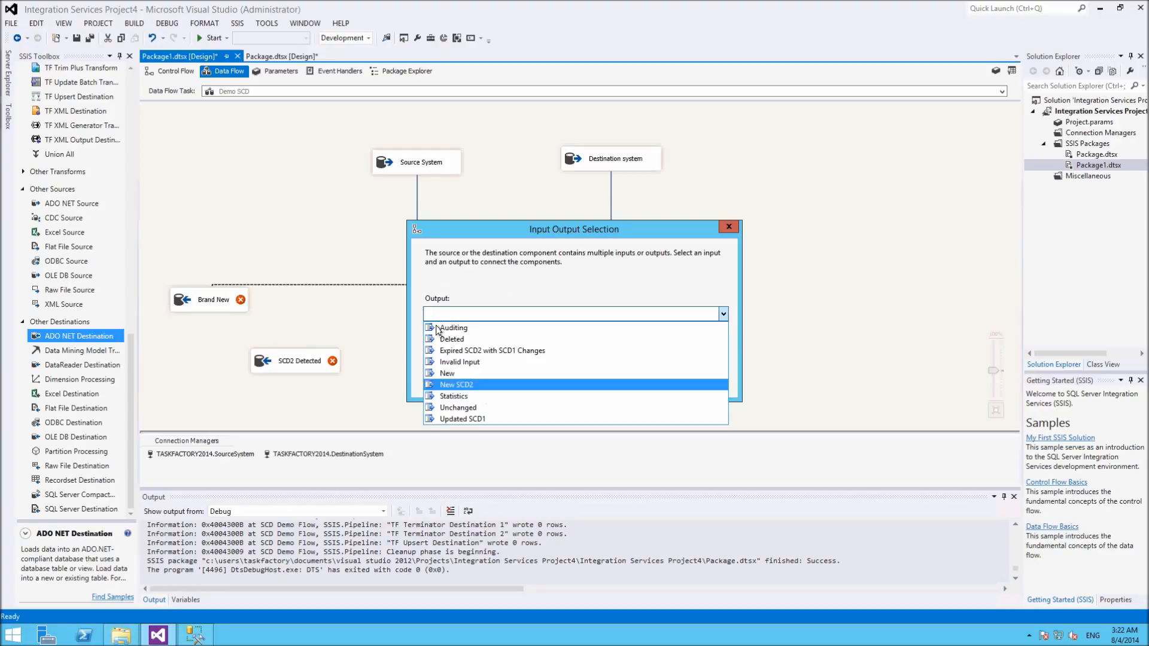
click(450, 373)
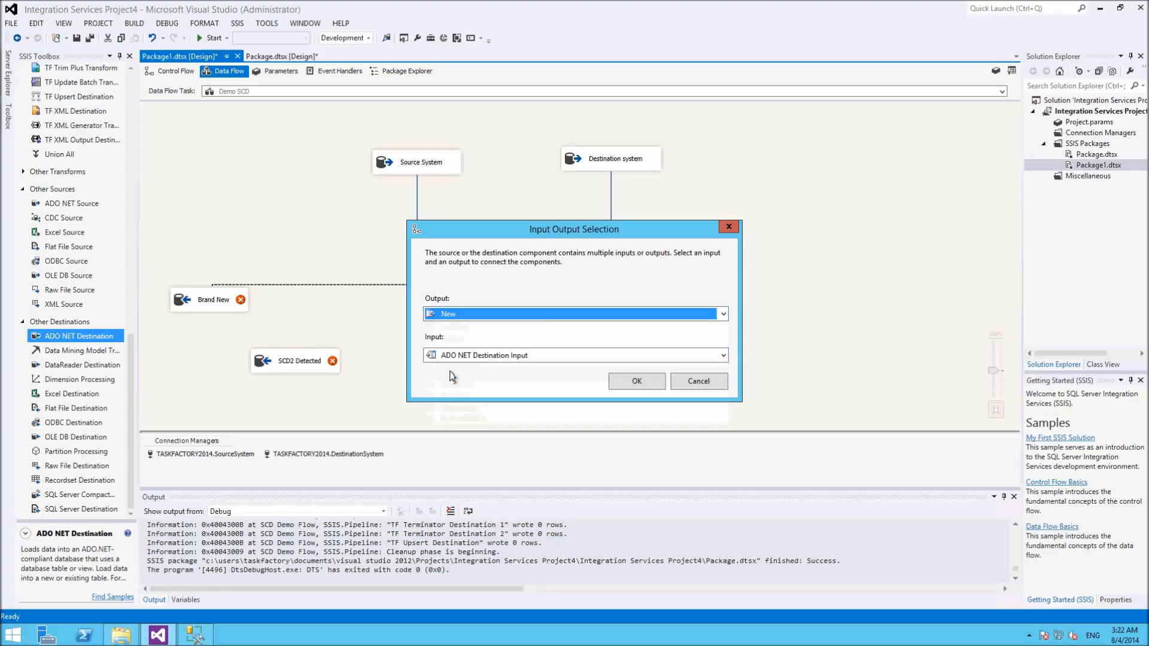
click(636, 383)
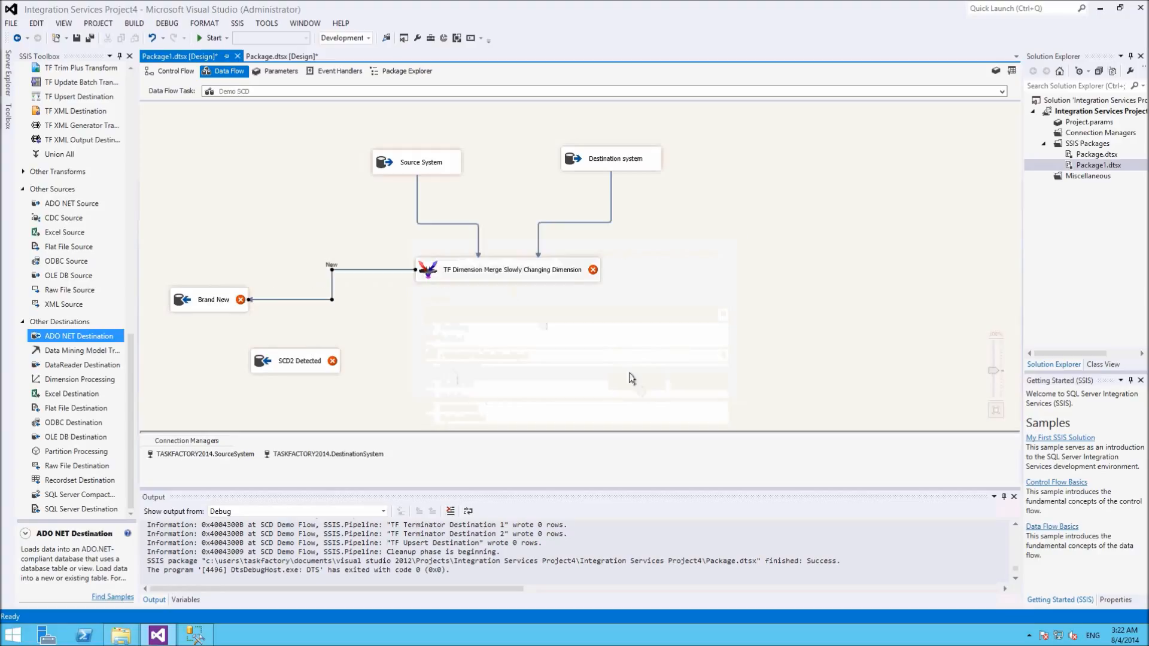
Connect the Dimension Merge's New SCD2 output to the SCD2 Detected destination's ADO NET Destination Input.
click(518, 275)
drag(514, 293, 289, 365)
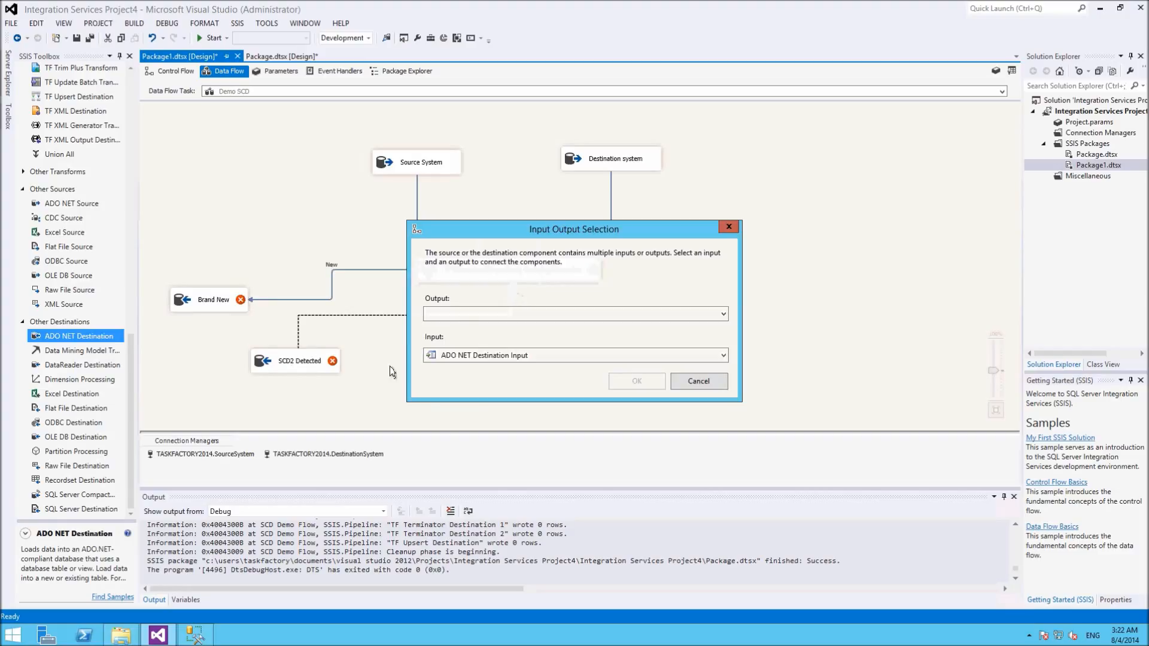
click(460, 317)
click(460, 376)
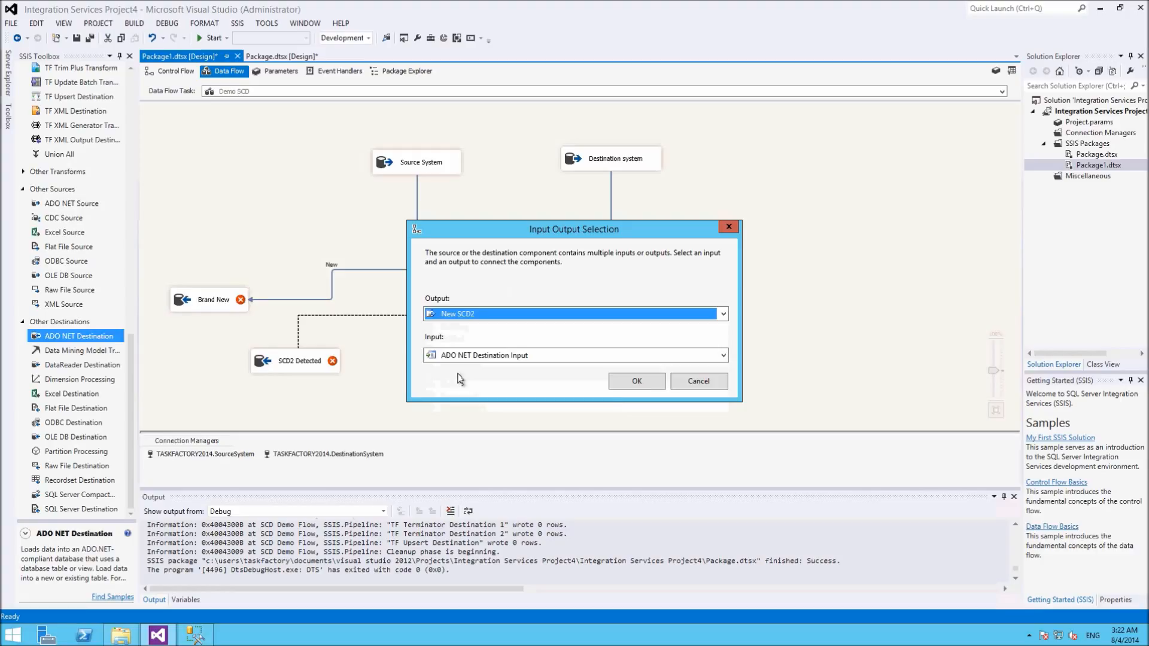
click(637, 381)
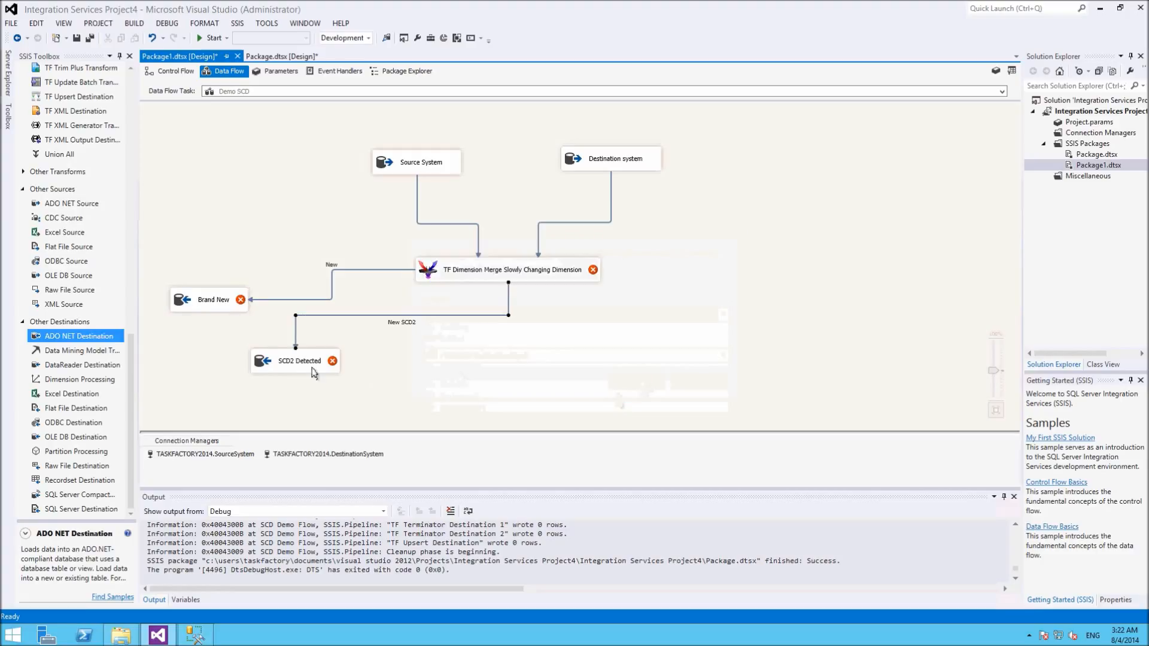
Set the Brand New destination's table to "dbo"."destTable".
double_click(200, 299)
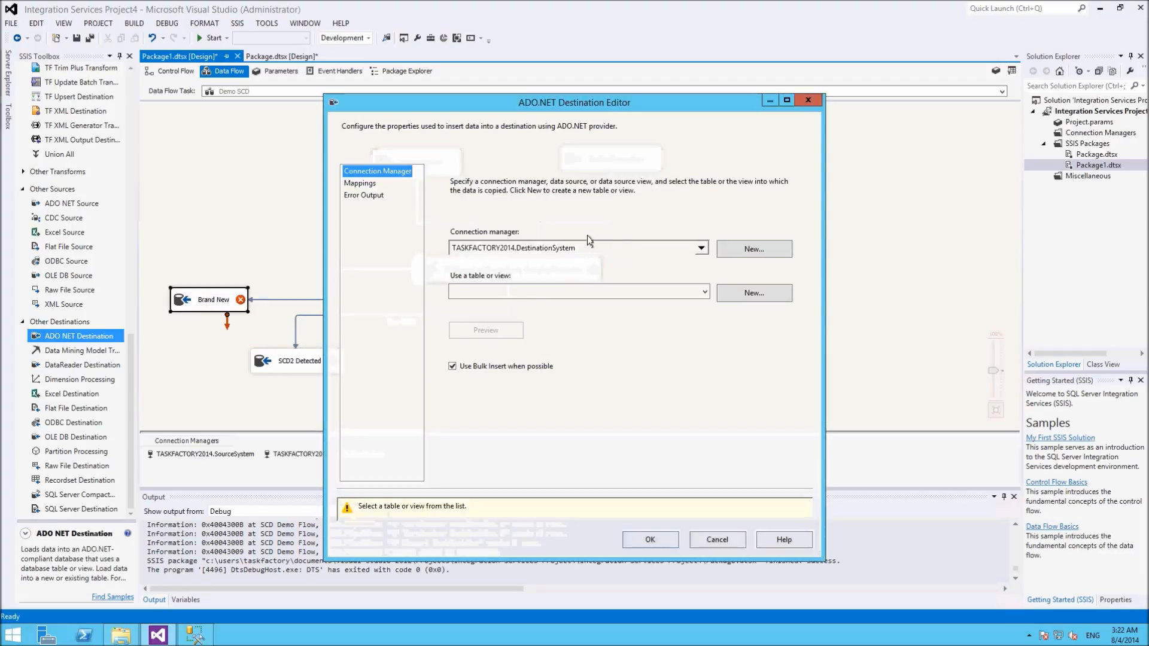
click(526, 294)
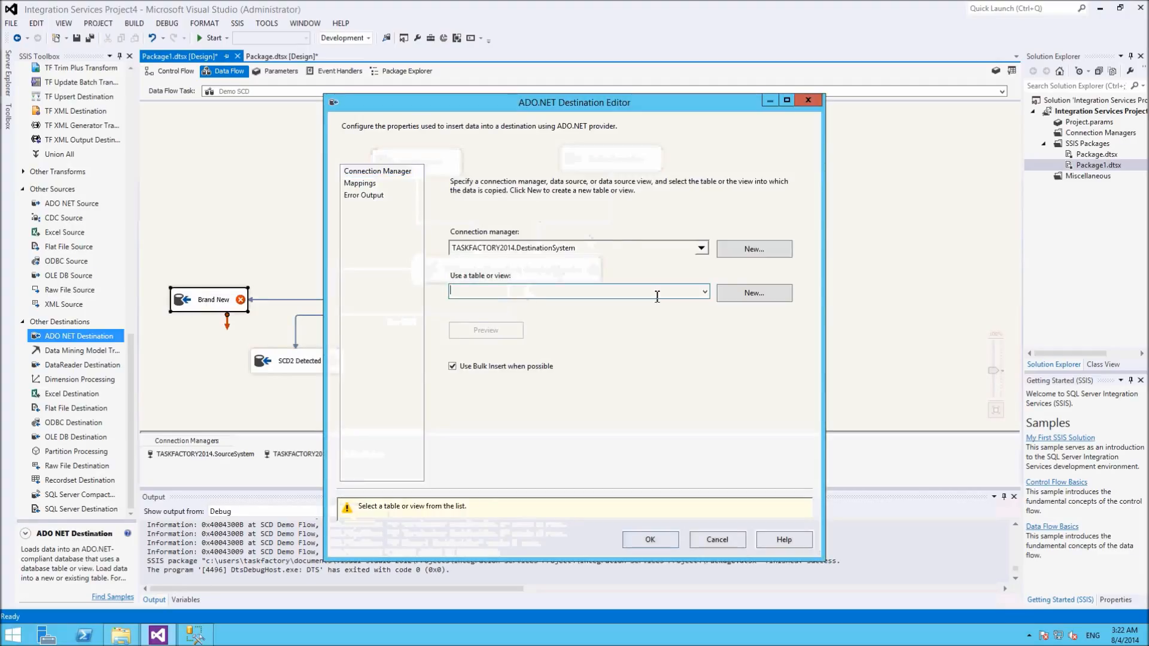
click(704, 292)
click(488, 309)
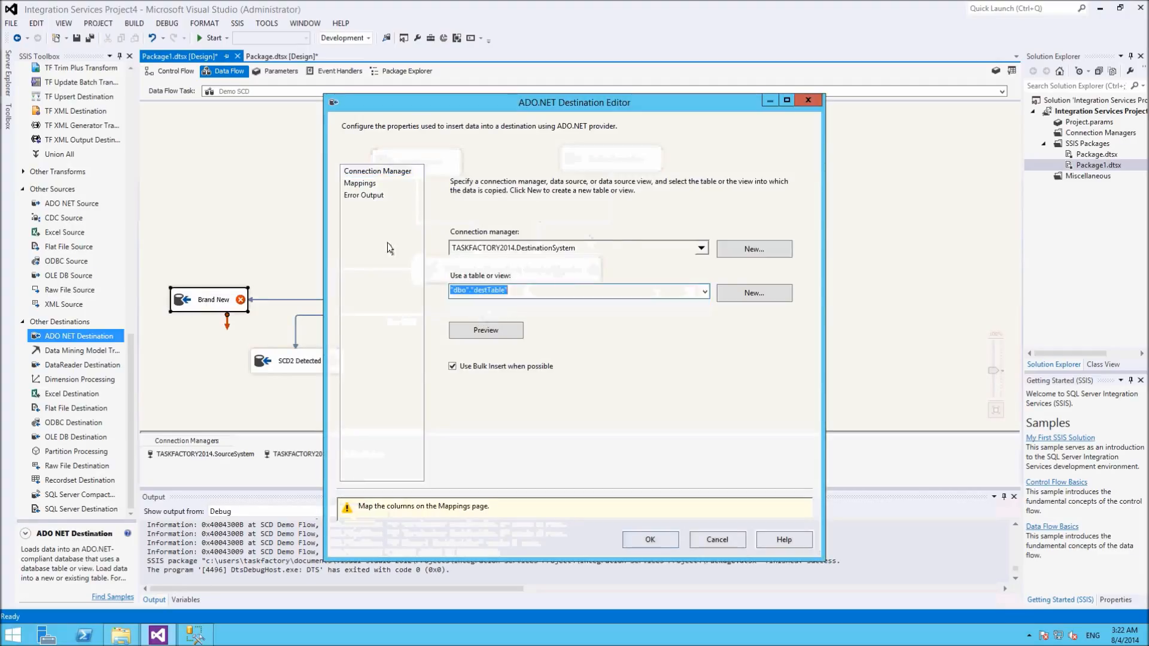
Map the Row Change Reason input column to SCDReason in the Brand New destination and save its settings.
click(358, 183)
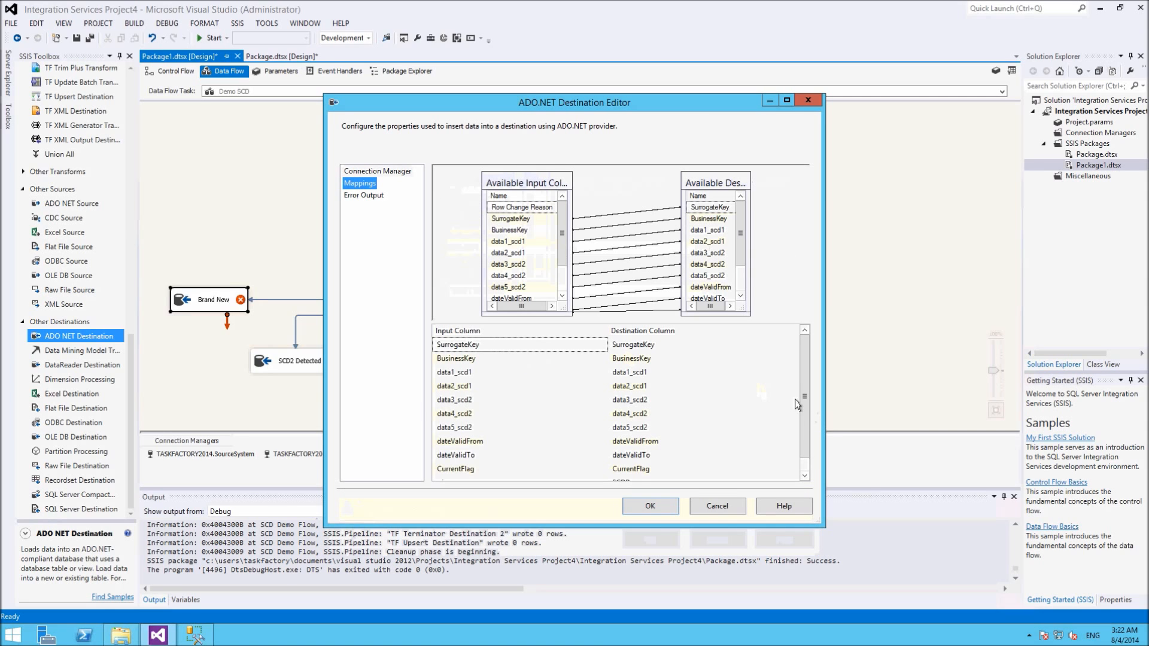
click(806, 474)
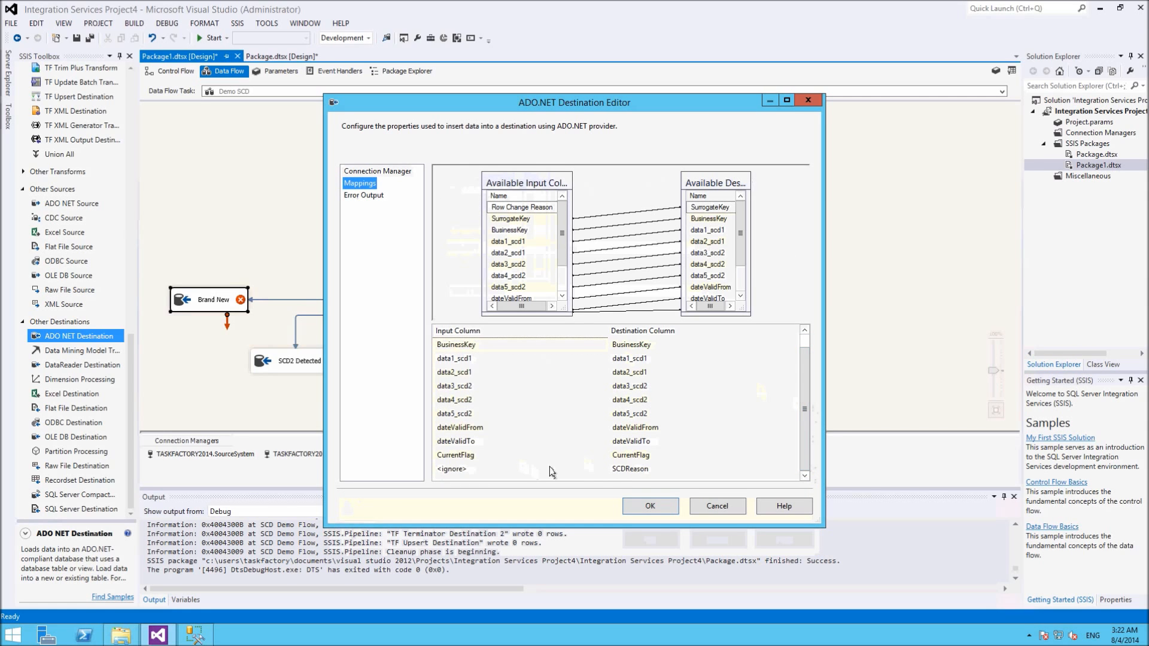
click(541, 469)
click(602, 469)
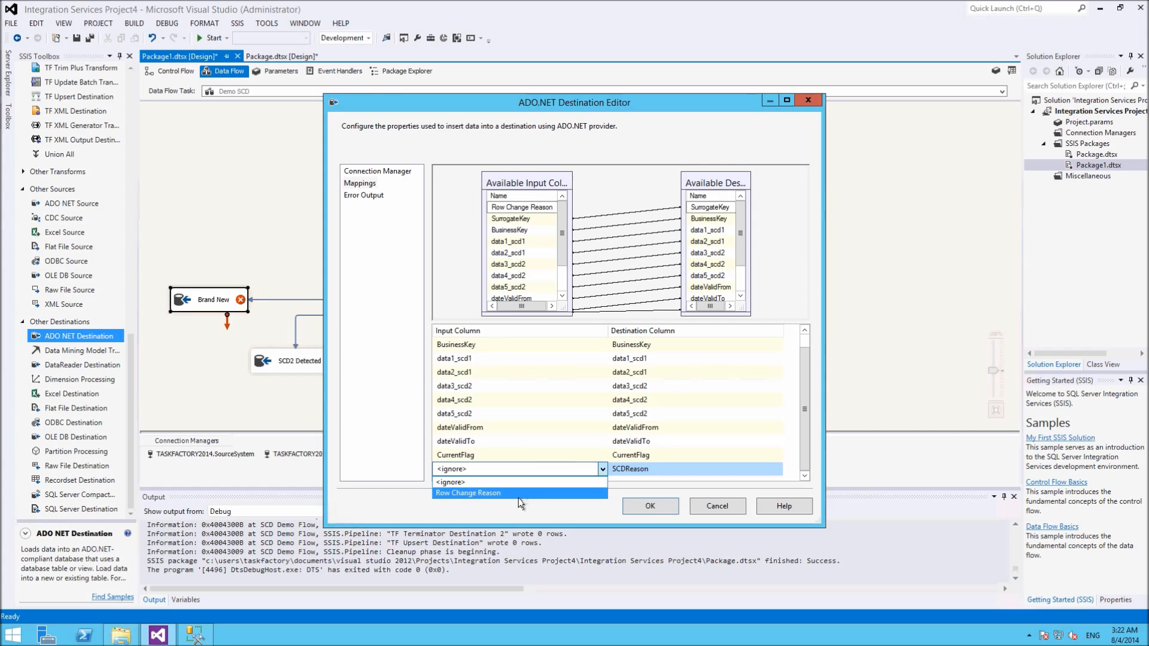
click(524, 492)
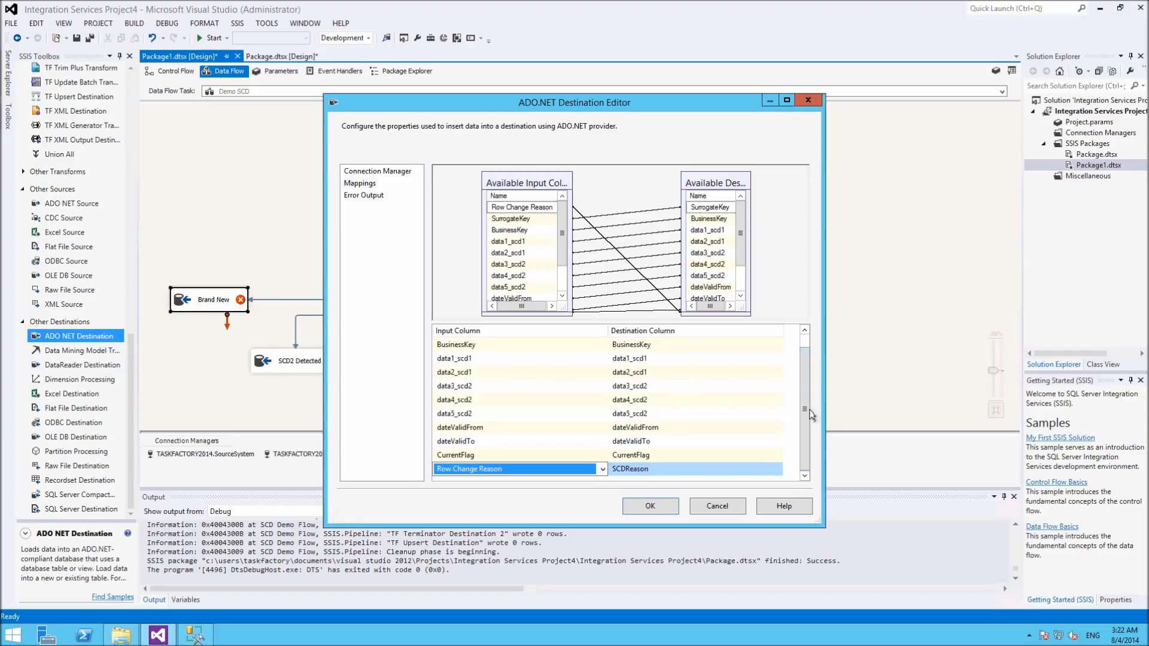
drag(807, 409, 788, 321)
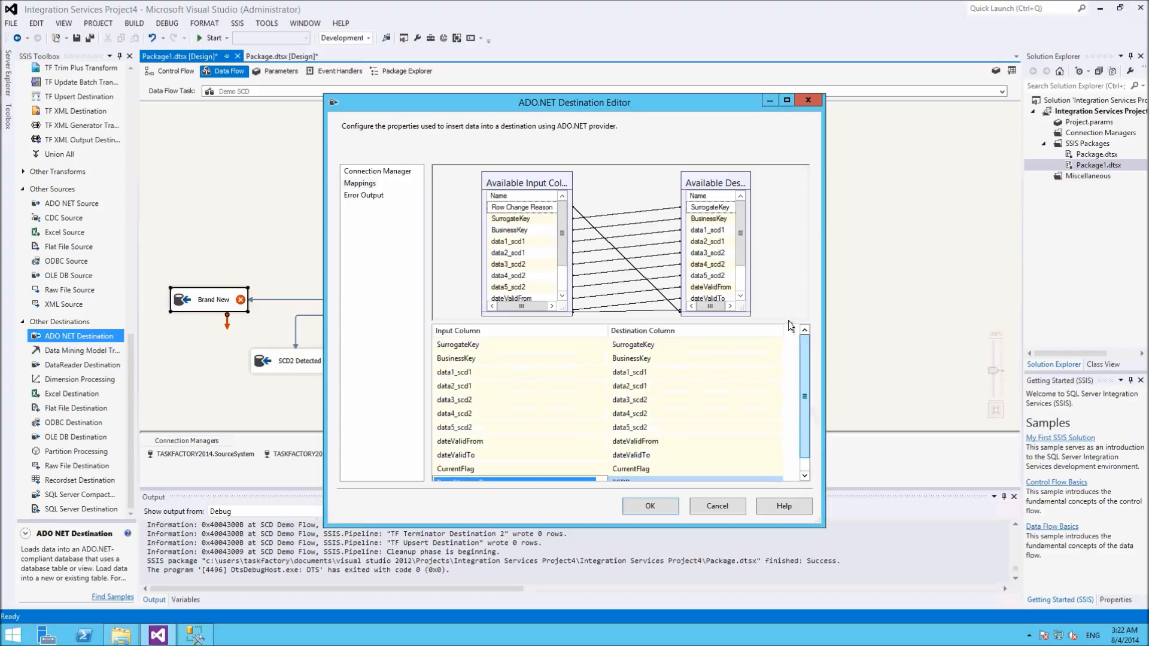
click(641, 510)
Set the SCD2 Detected destination's table to "dbo"."destTable".
double_click(297, 362)
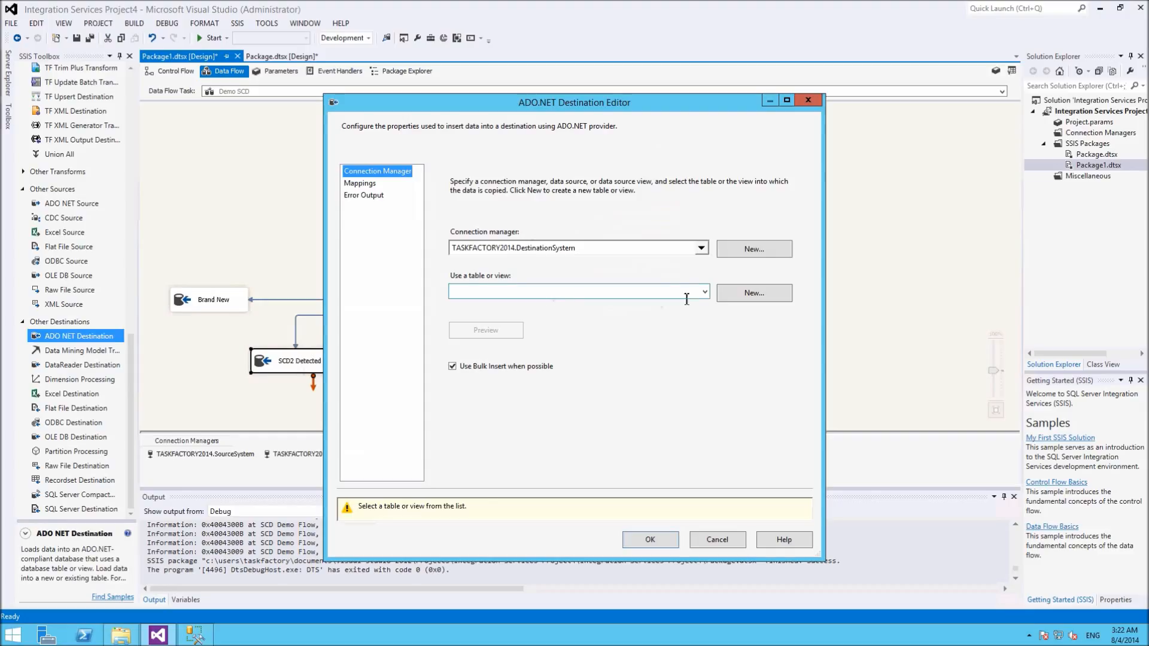
click(704, 292)
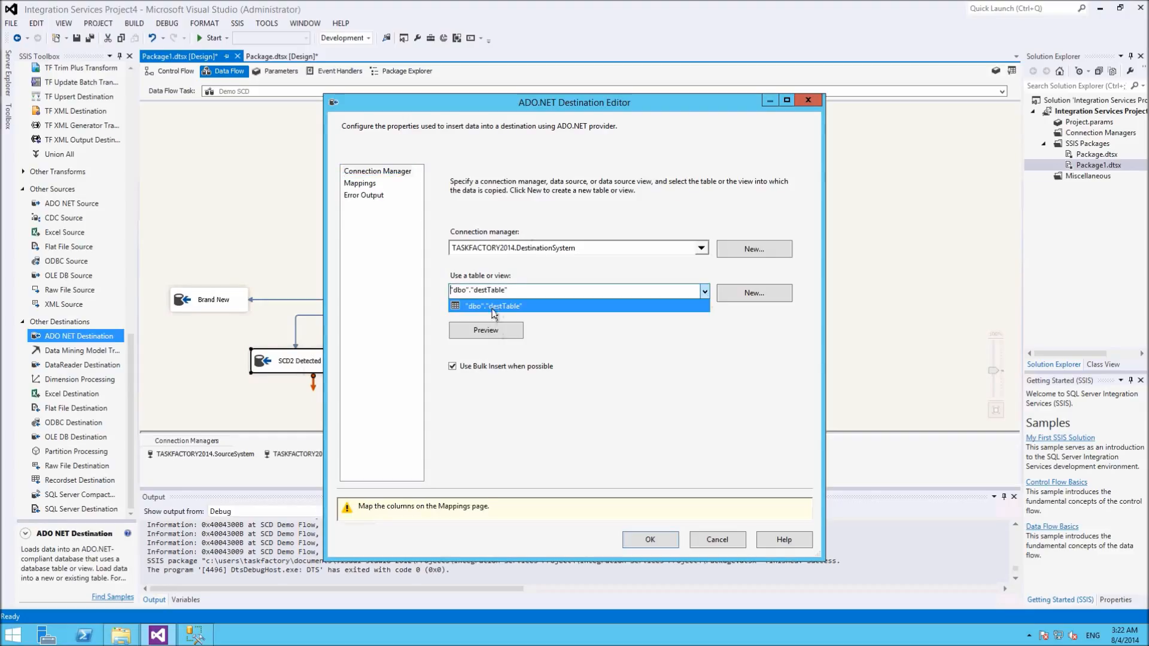
click(493, 306)
Map the Row Change Reason input column to SCDReason in the SCD2 Detected destination and save its settings.
click(360, 183)
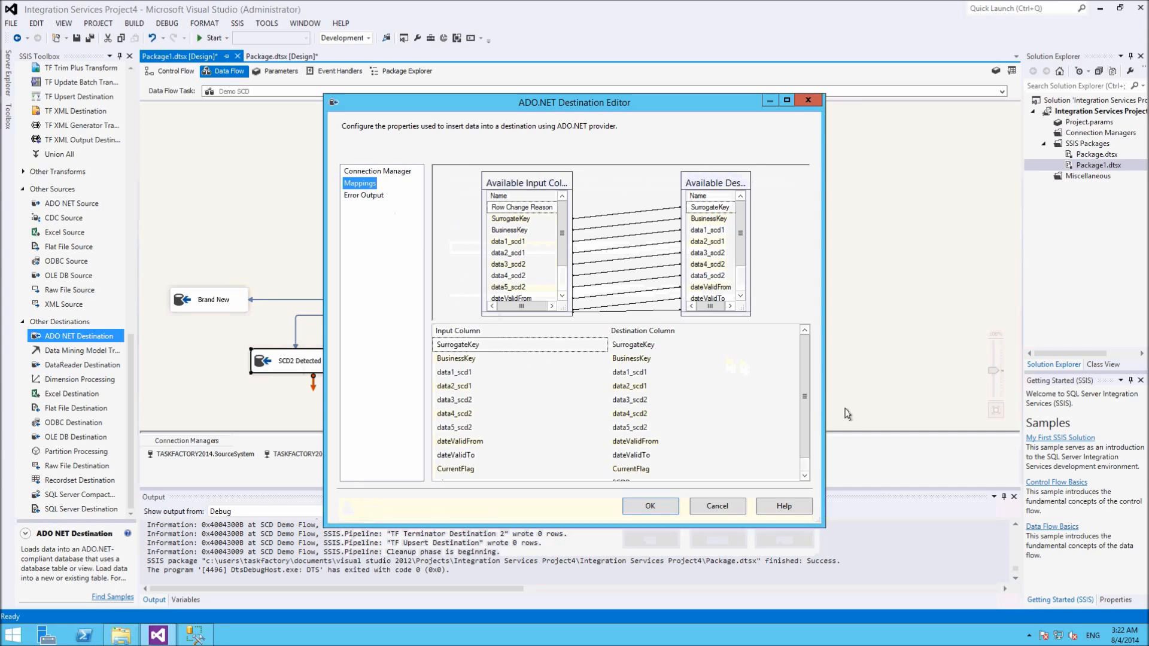
click(804, 476)
click(577, 472)
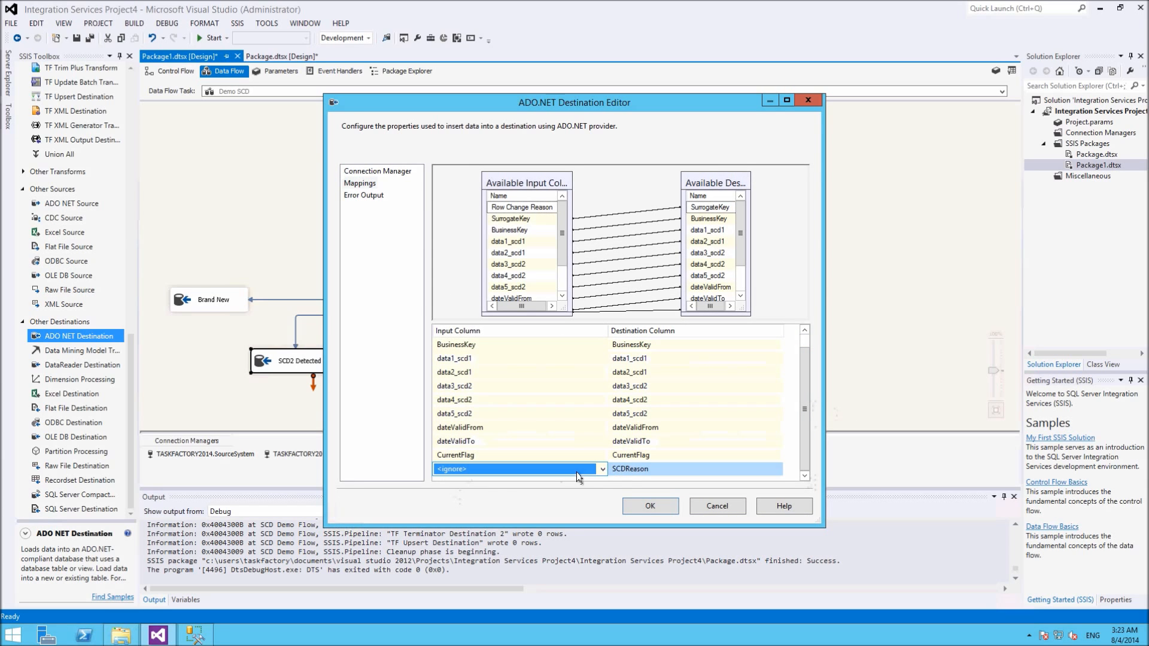
click(601, 470)
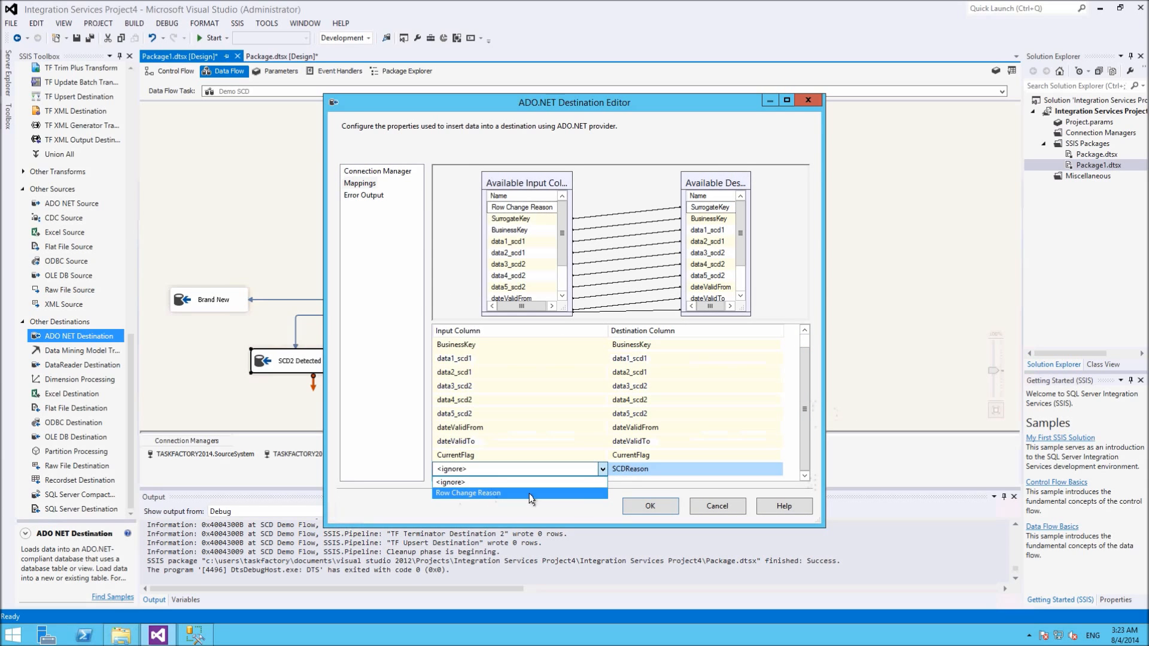
click(491, 493)
click(655, 508)
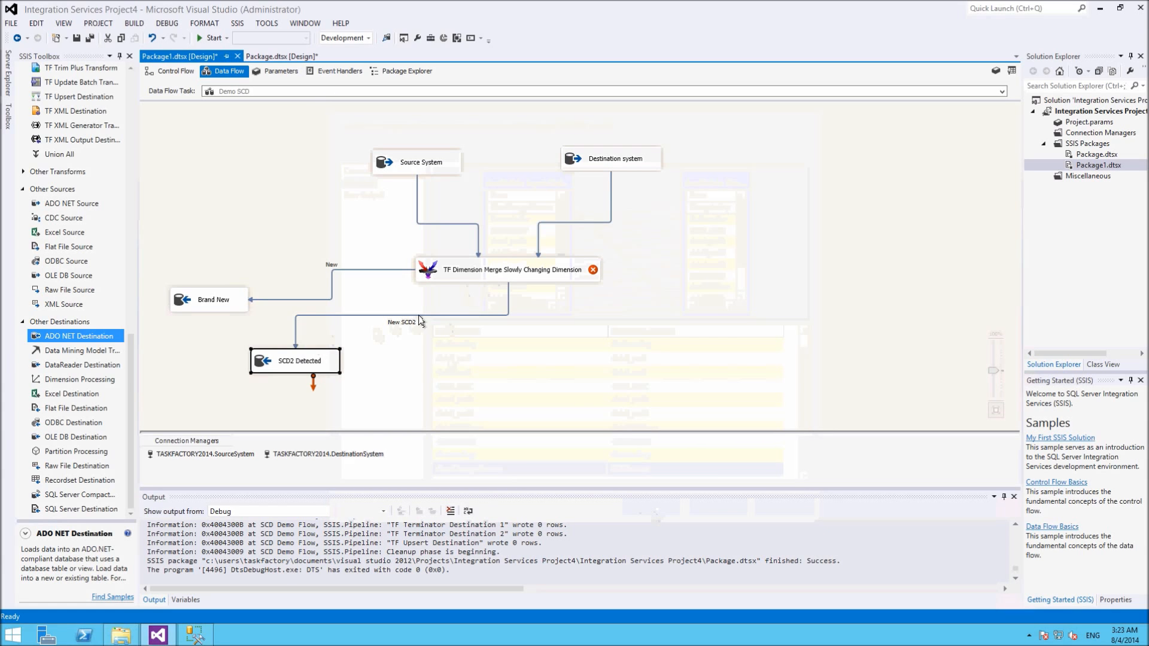
Add a TF Upsert Destination below the Dimension Merge and connect the Updated SCD1 output to it.
drag(132, 376, 142, 316)
drag(96, 285, 477, 369)
click(524, 285)
drag(520, 353, 518, 390)
click(518, 323)
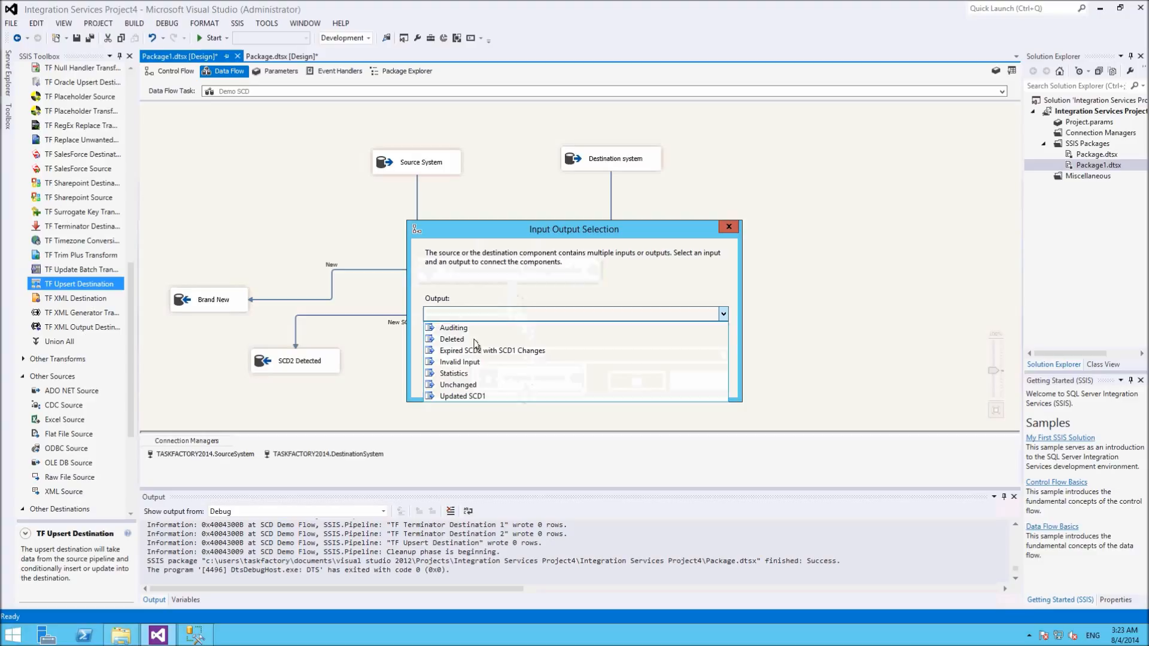
click(474, 397)
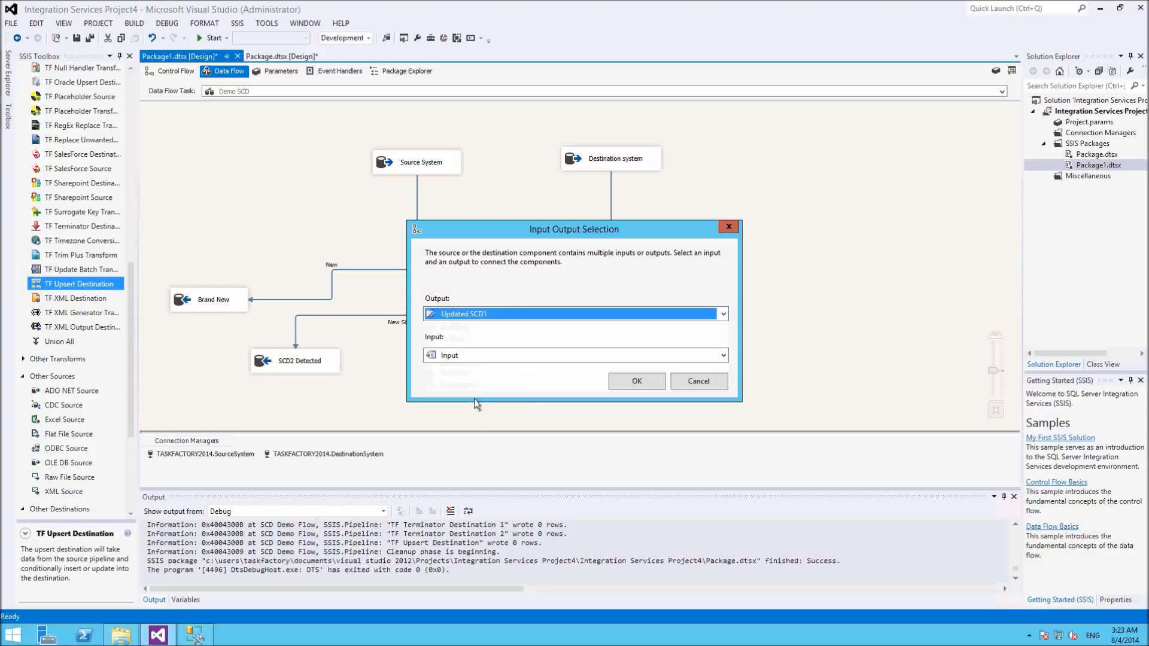
click(643, 385)
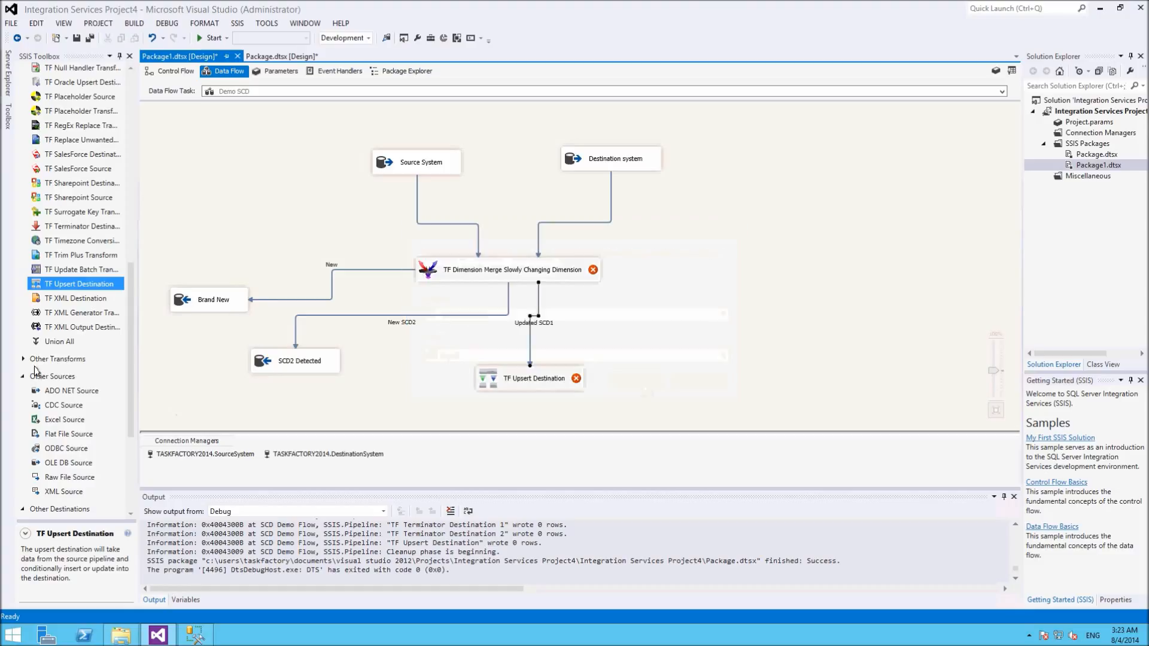
Add a second TF Upsert Destination beside the first and connect the Expired SCD2 with SCD1 Changes output to it.
drag(79, 284, 670, 372)
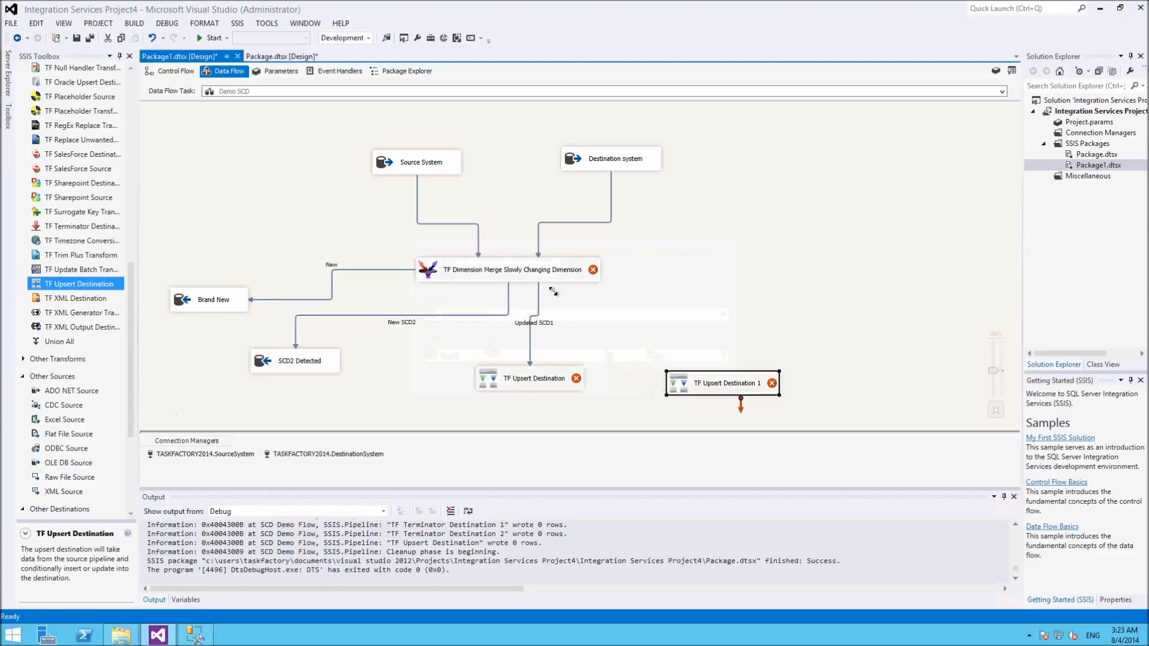
click(518, 276)
drag(513, 295, 719, 389)
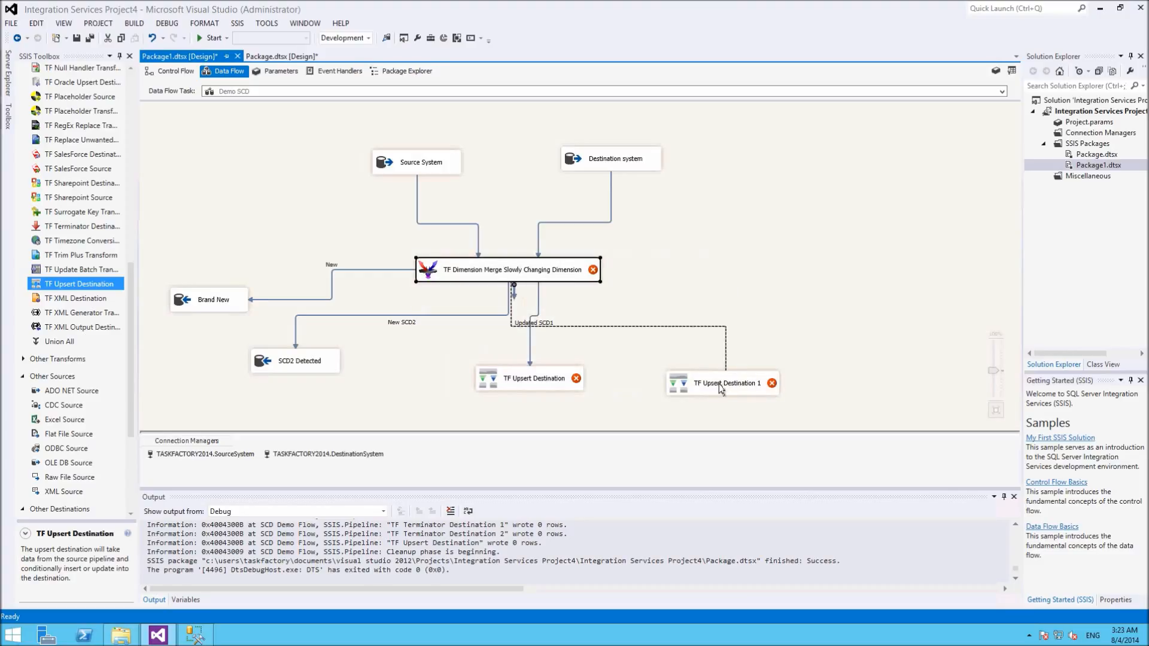
click(485, 315)
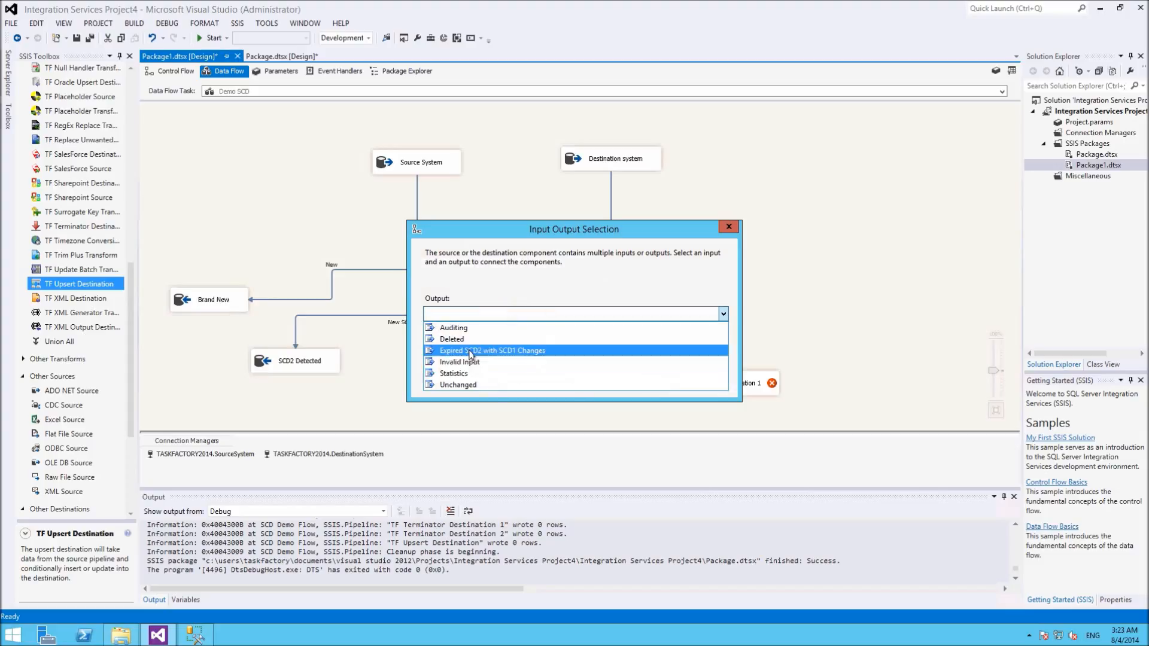
click(469, 351)
click(644, 386)
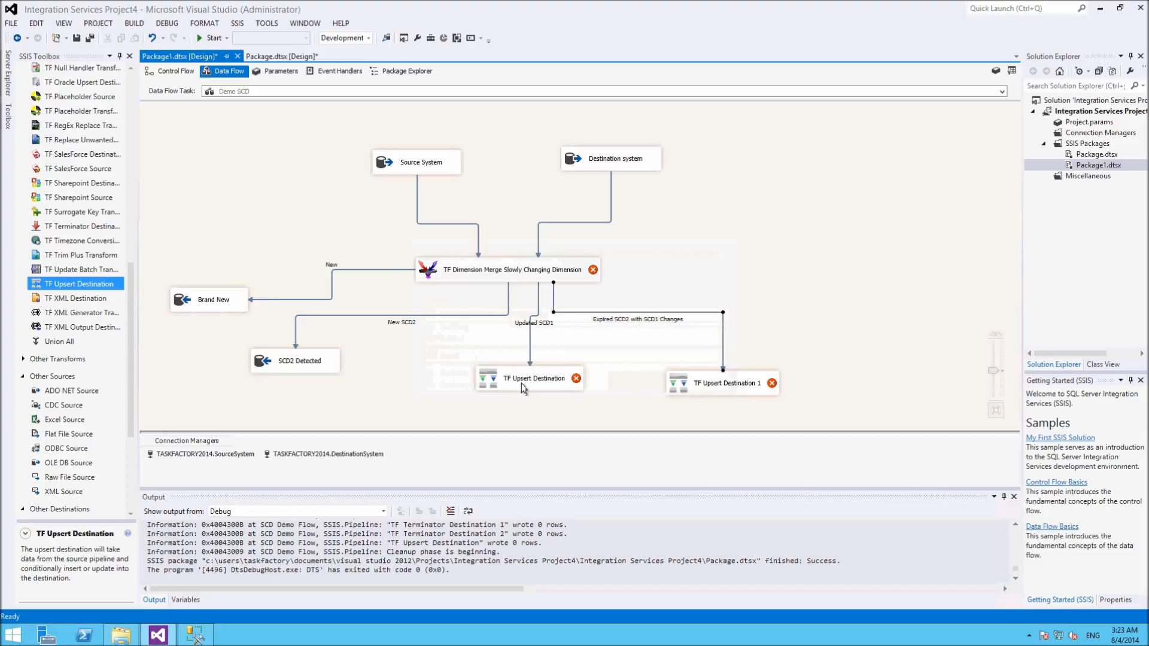
Rename the second TF Upsert Destination as edit scd2 flags.
right_click(696, 383)
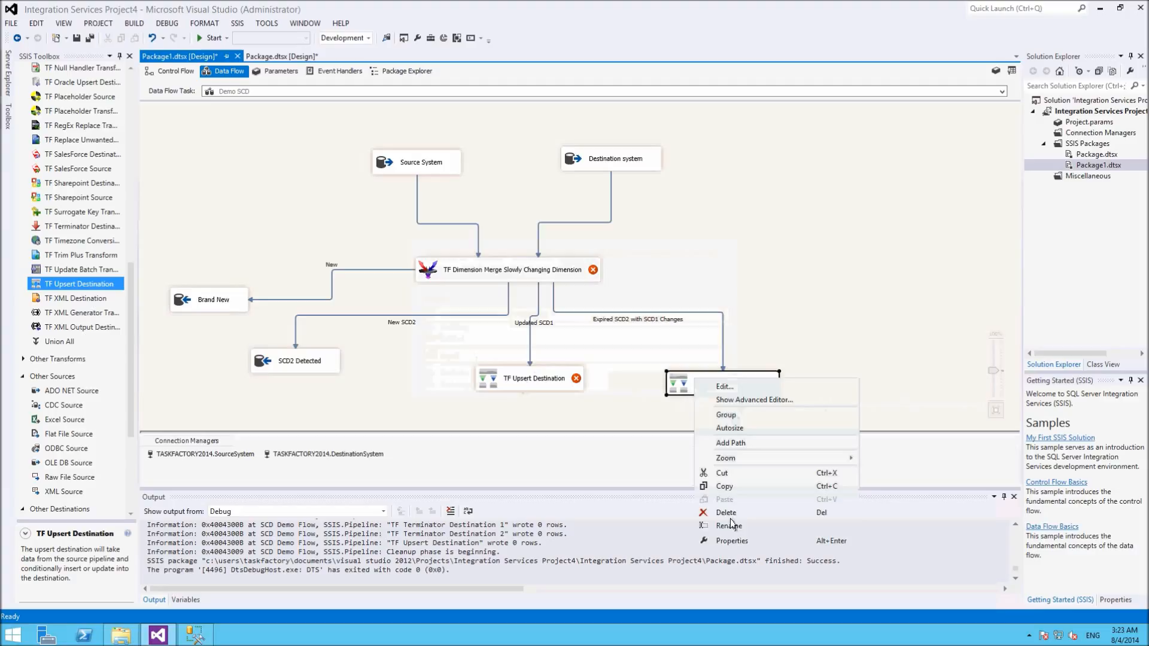
click(728, 525)
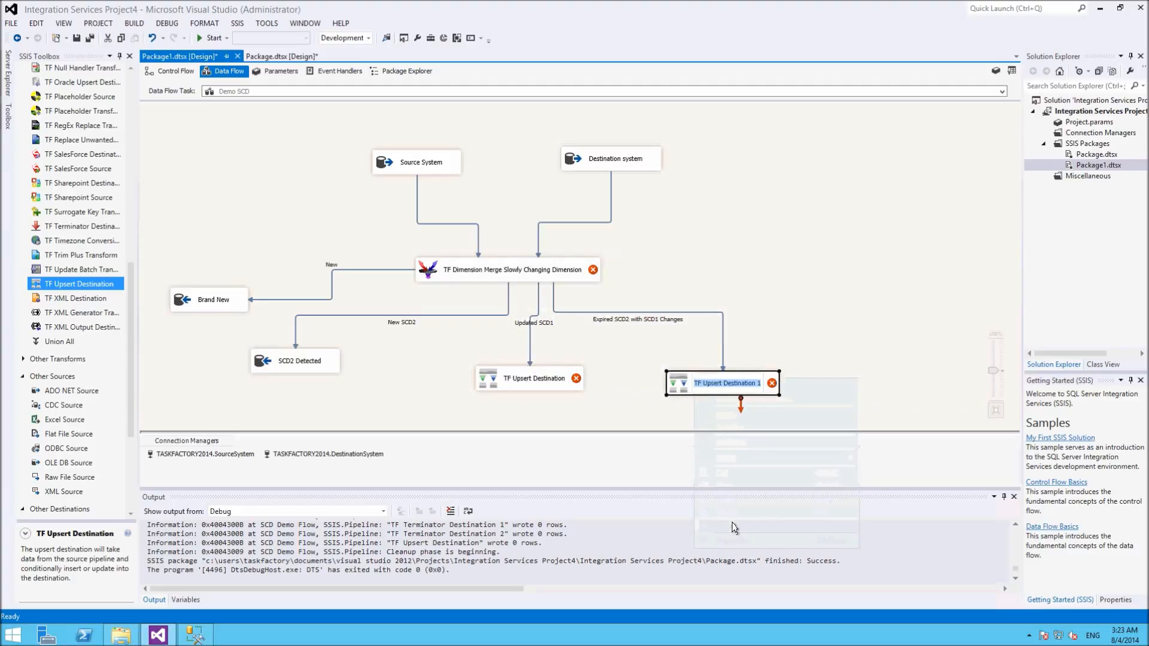
text(edit scd2 flags)
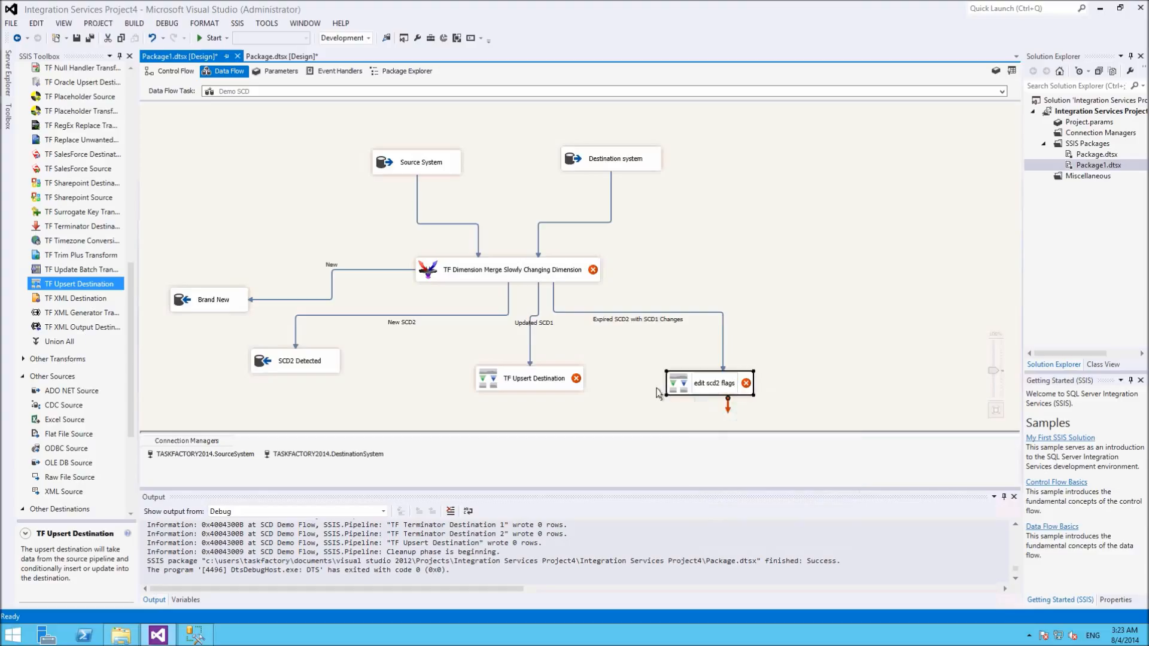
Set the Updated SCD1 Upsert Destination to the TASKFACTORY2014.DestinationSystem connection and table dbo.destTable, with SurrogateKey as the key column.
click(537, 385)
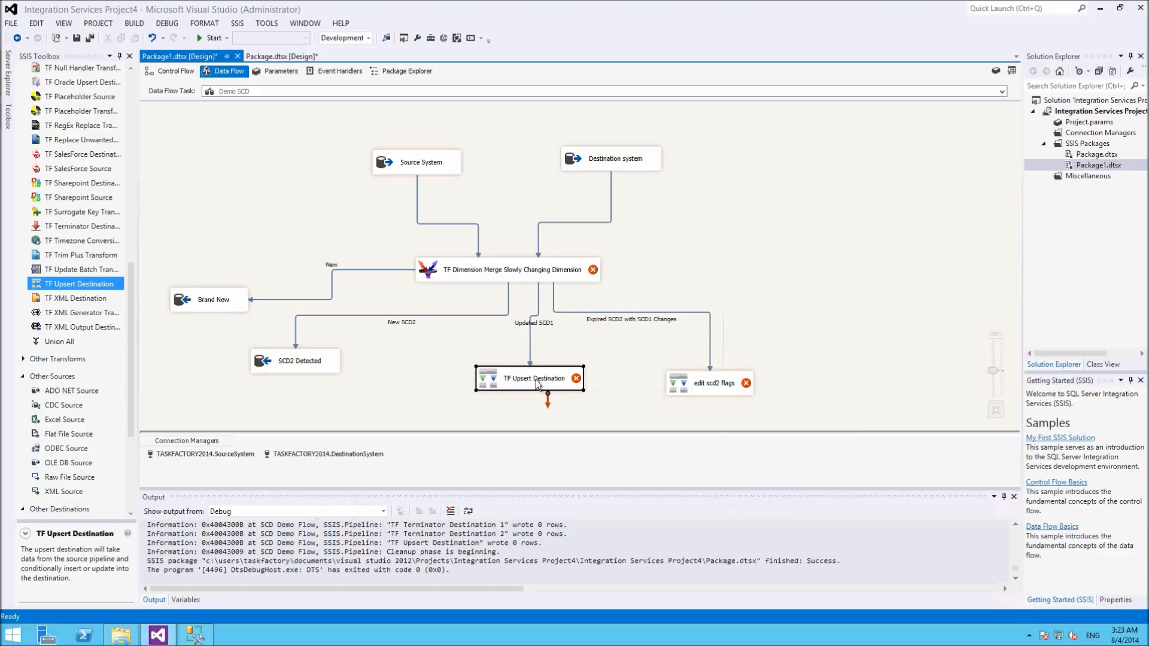
double_click(539, 383)
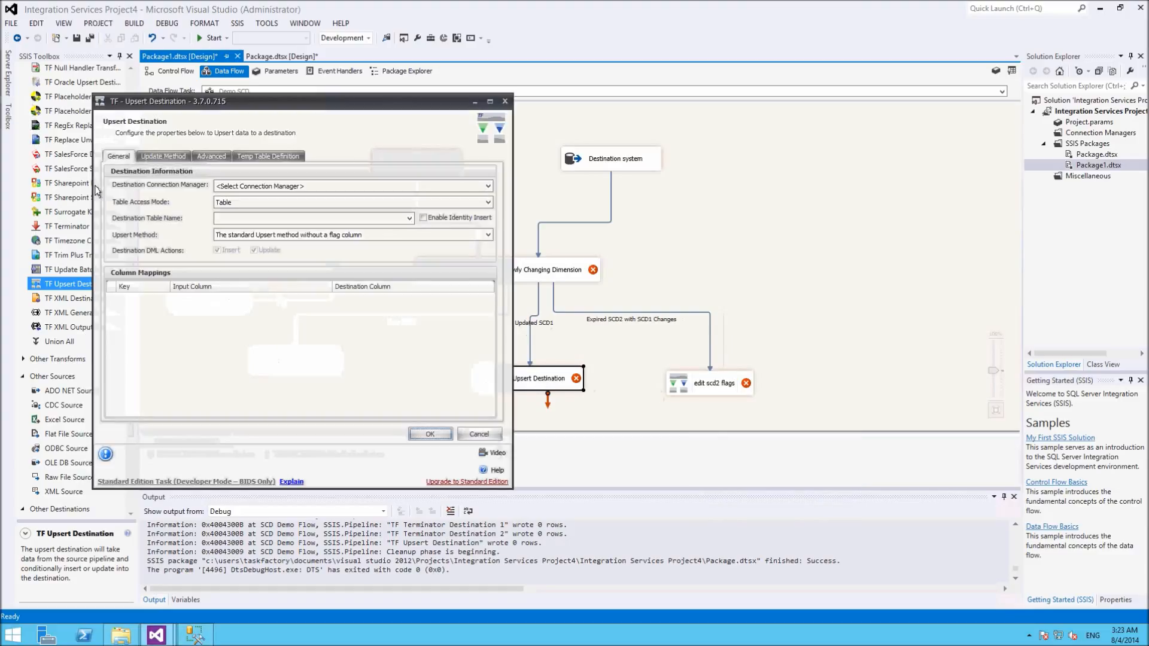
click(257, 186)
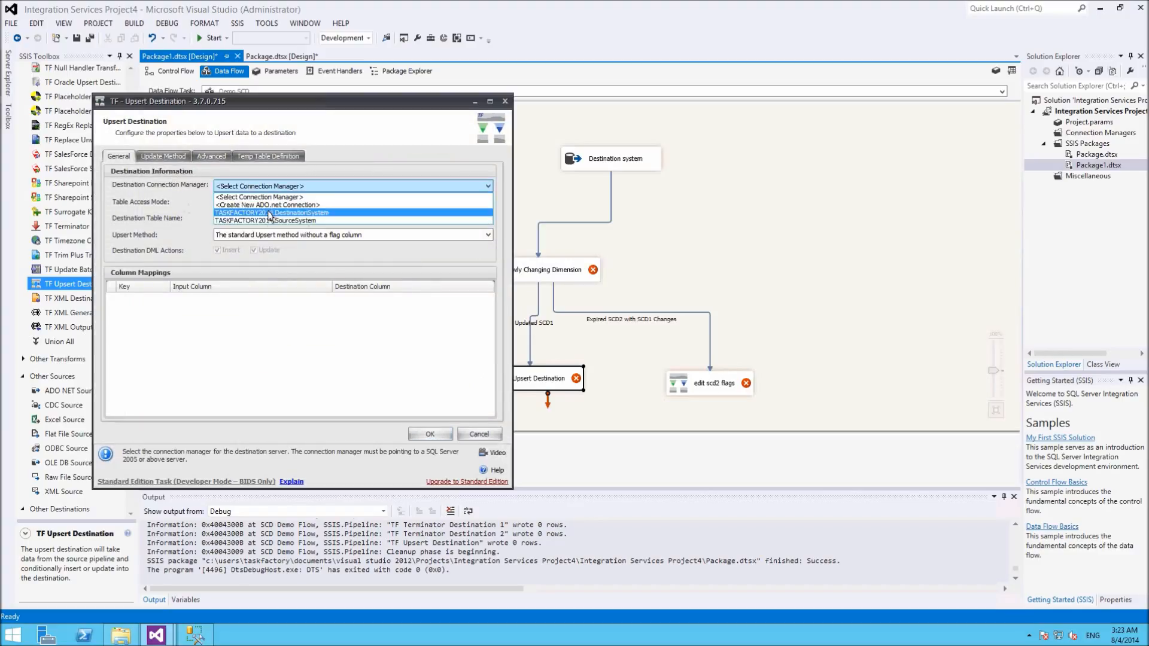
click(270, 213)
click(257, 218)
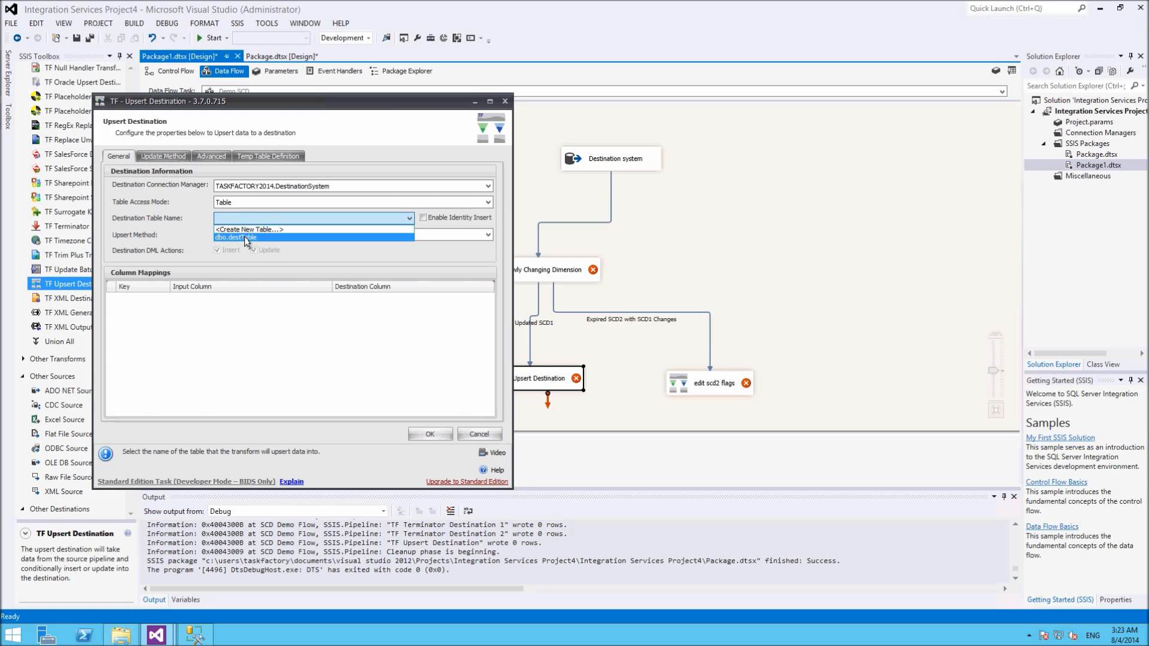
click(245, 238)
click(142, 299)
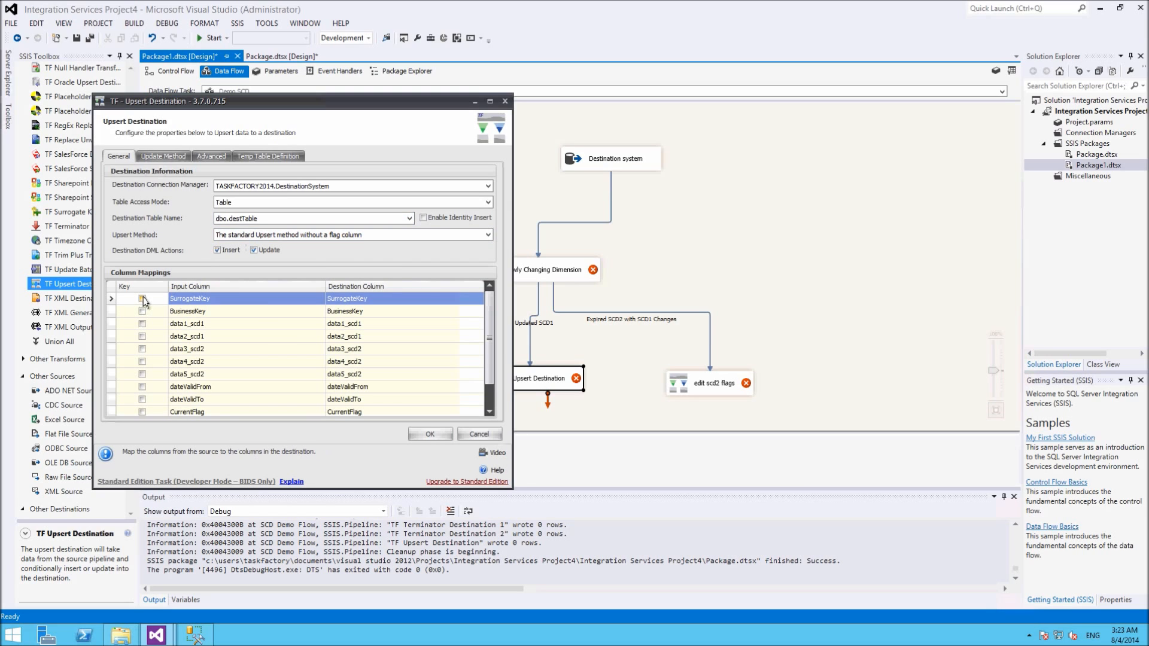
Map the Row Change Reason input column to SCDReason in this Upsert Destination and save its settings.
drag(492, 335, 489, 371)
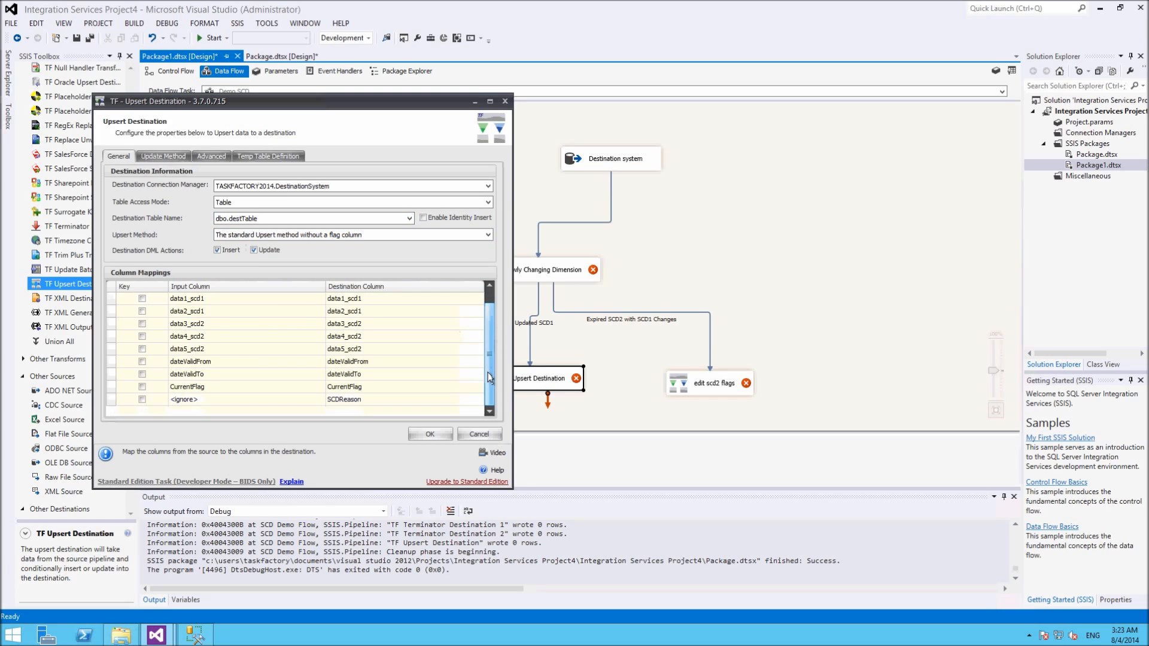
click(294, 399)
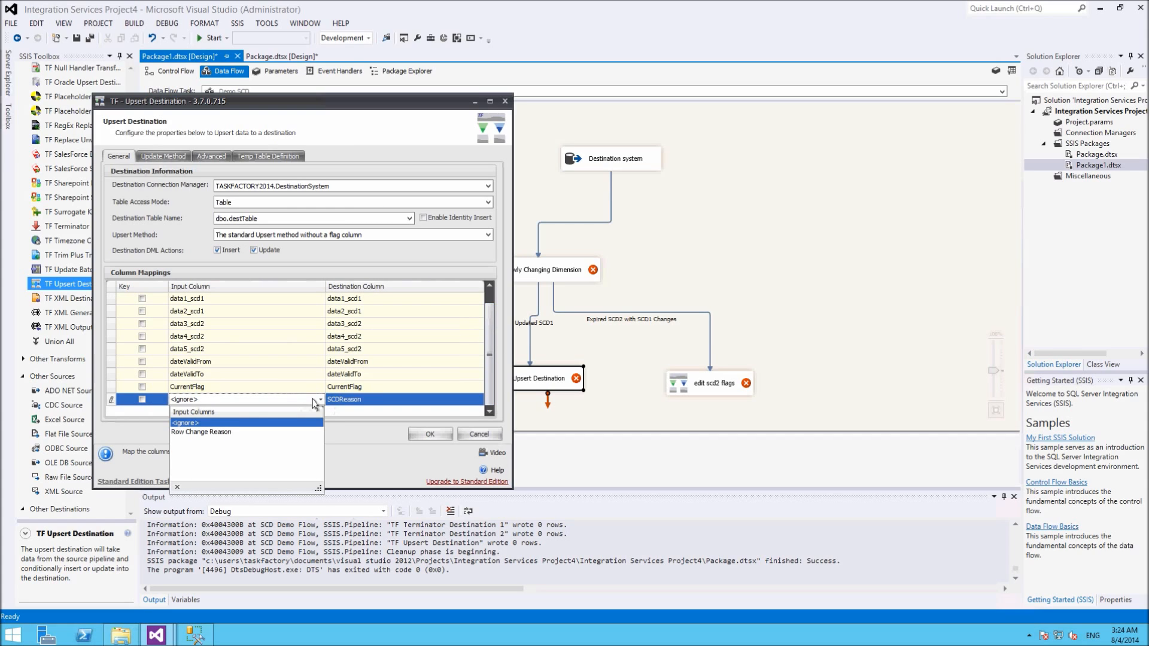
click(224, 432)
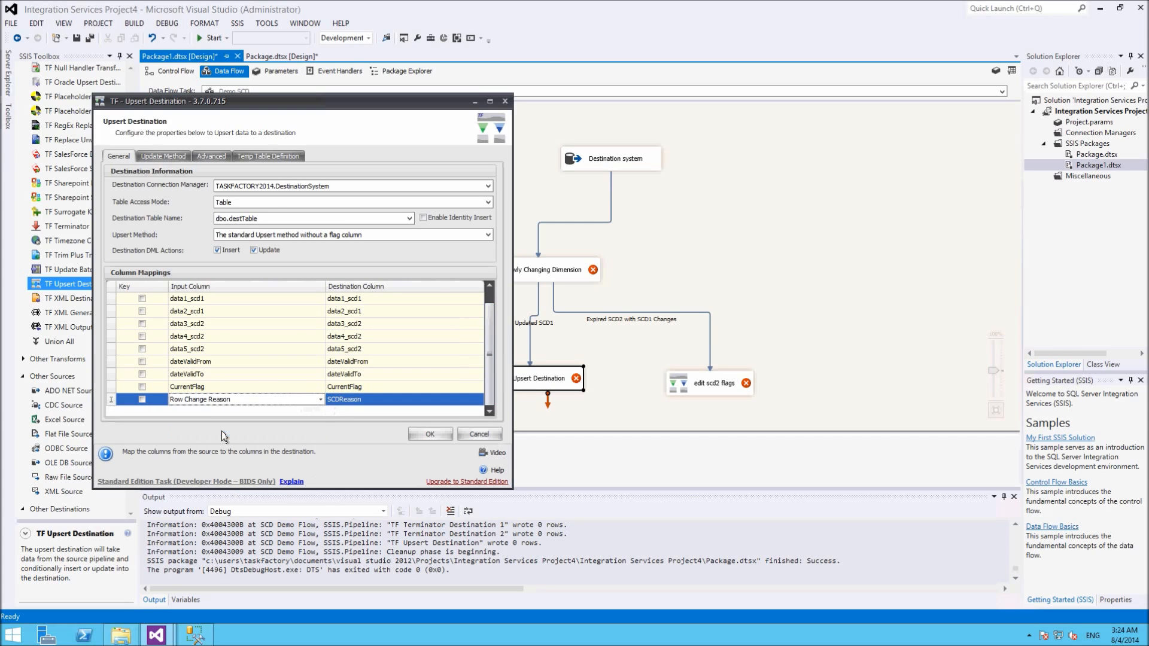
click(238, 387)
click(246, 376)
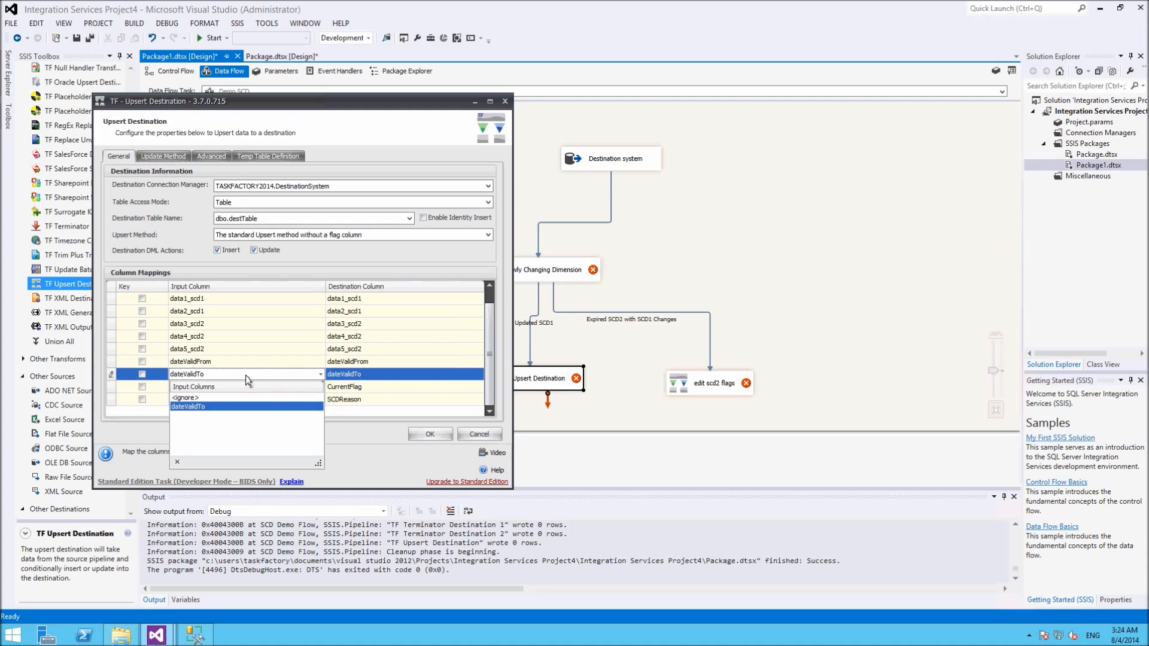
click(268, 362)
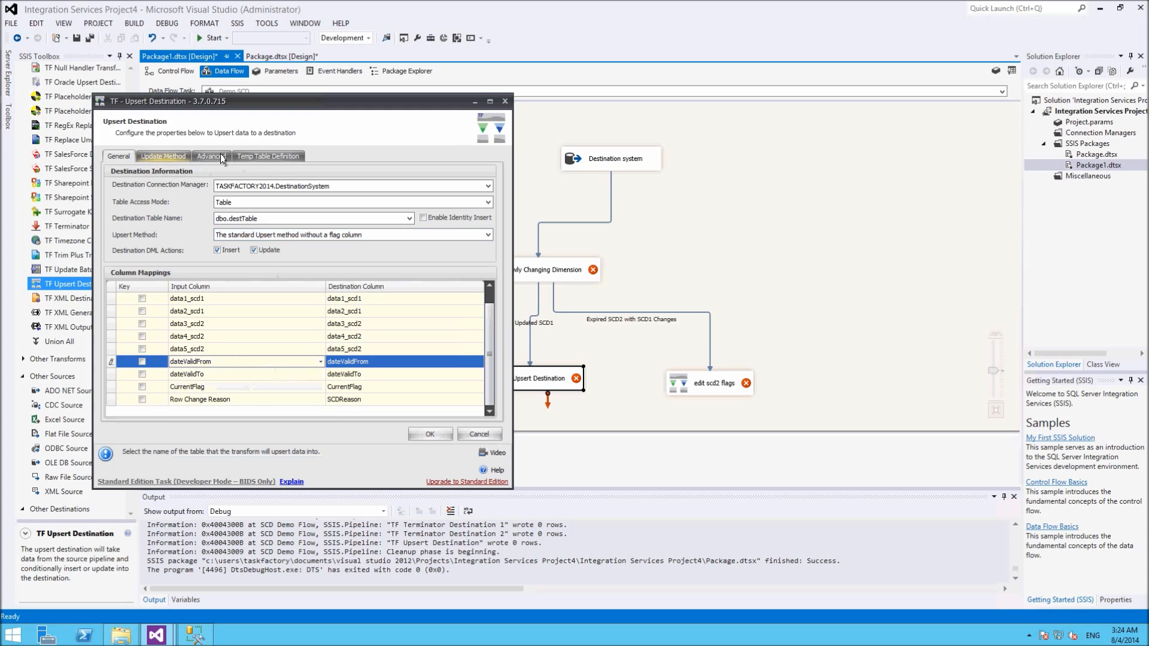
click(433, 436)
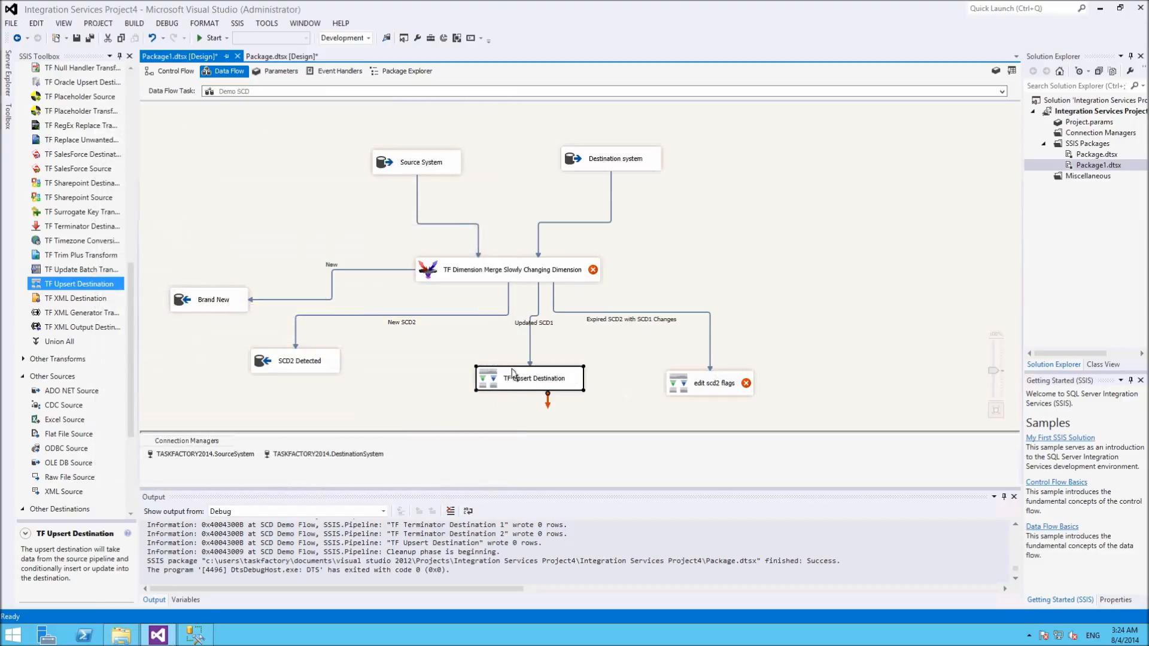
Rename the Upsert Destination fed by the Updated SCD1 output as update the scd1 fields.
right_click(524, 383)
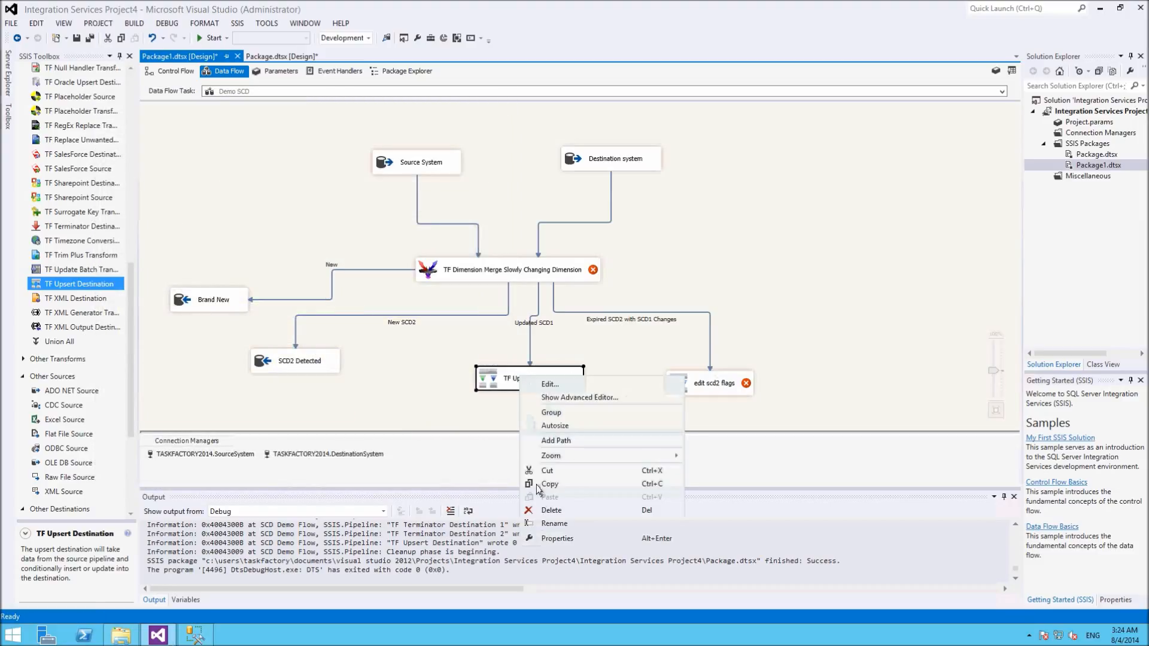
click(551, 524)
text(update the scd1 fields)
key(Return)
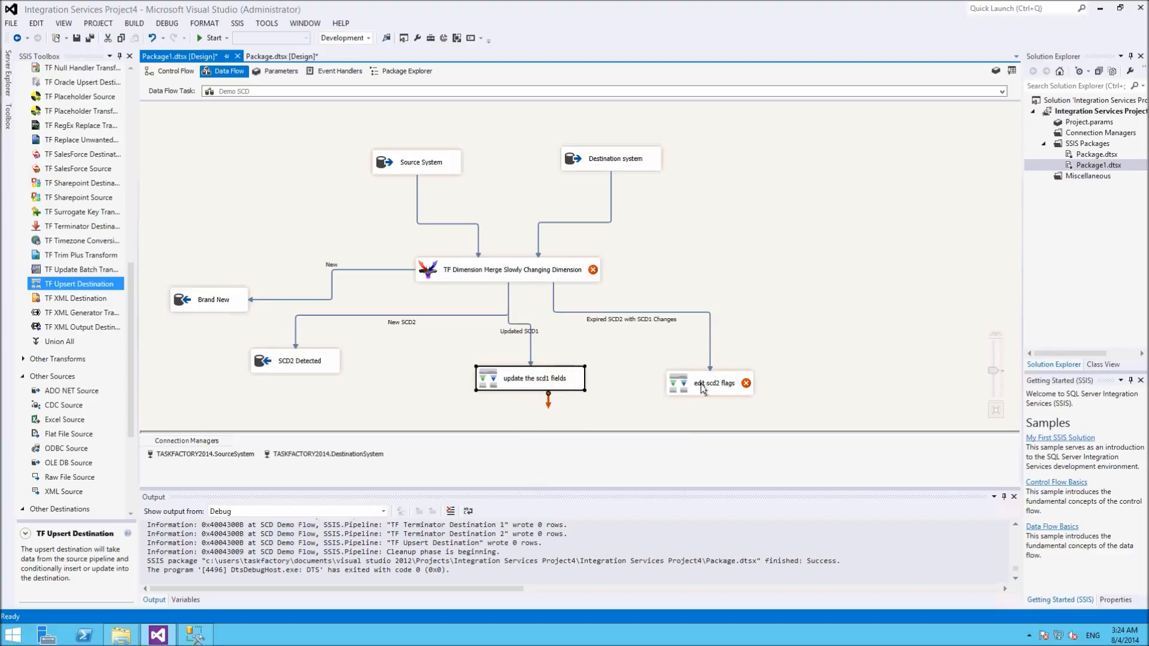
Add a TF Terminator Destination to the data flow and connect the Dimension Merge's Deleted output to it.
drag(58, 230, 744, 230)
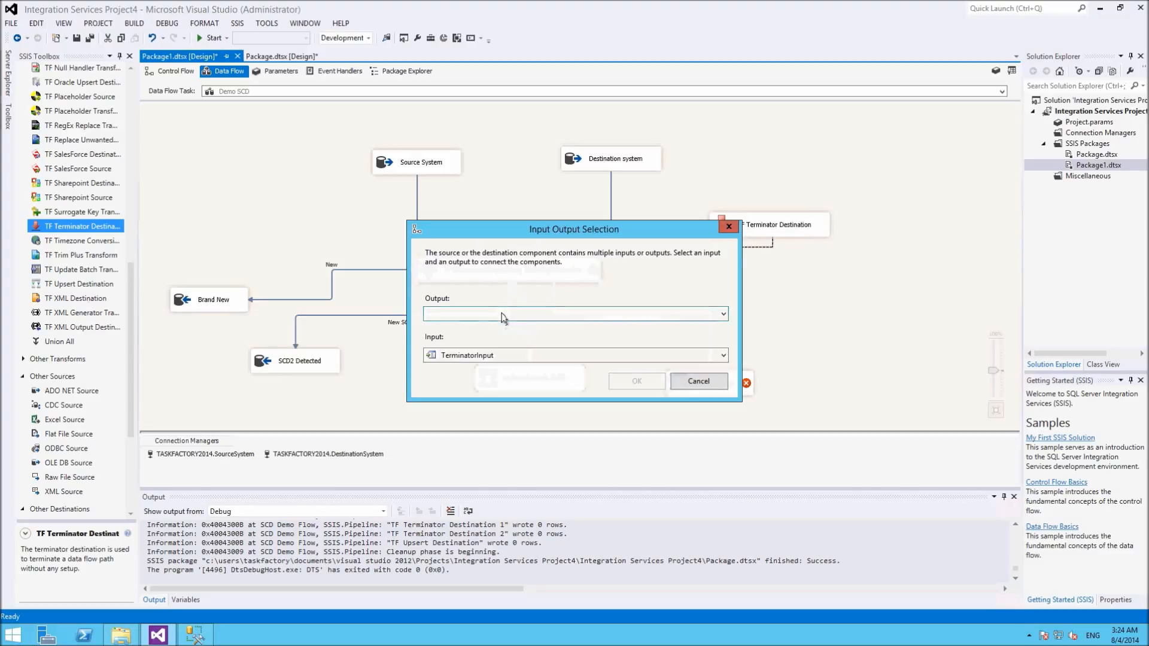
click(503, 316)
click(507, 340)
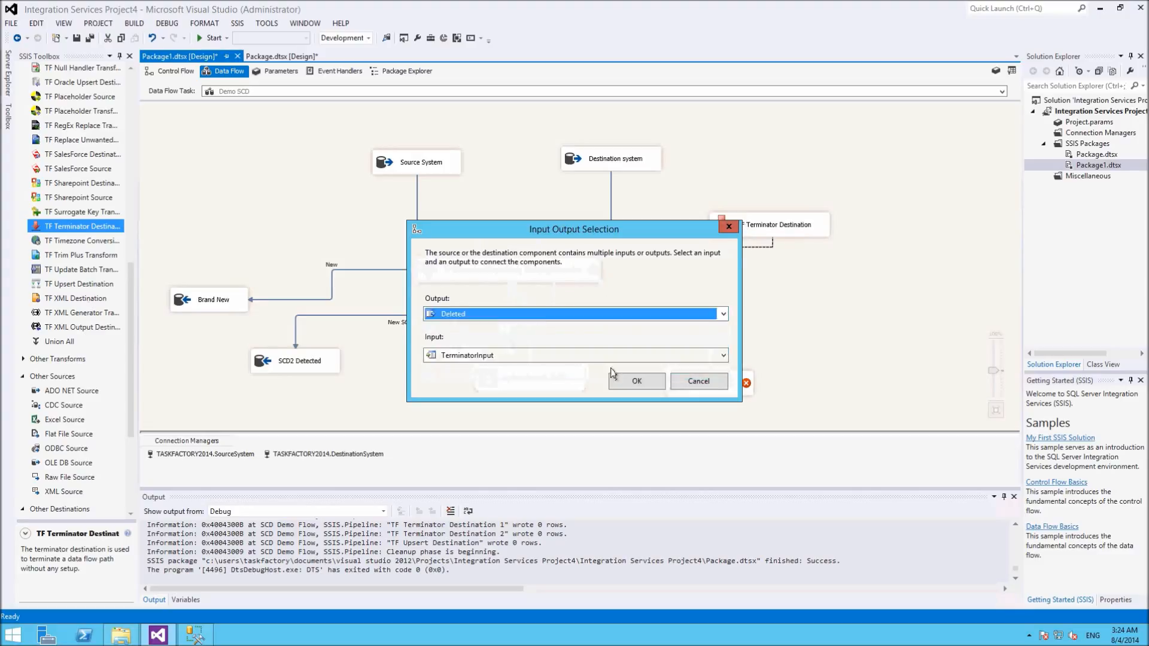
click(638, 382)
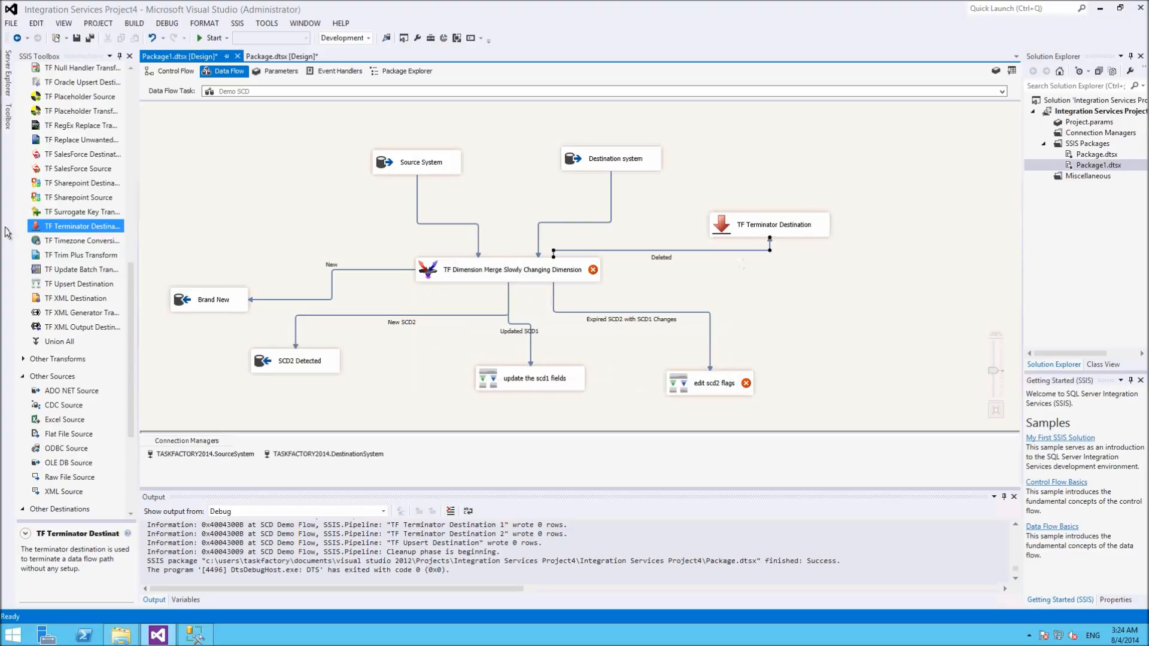
Add a second TF Terminator Destination below the first and connect the Dimension Merge's Unchanged output to it.
drag(44, 227, 777, 290)
click(507, 269)
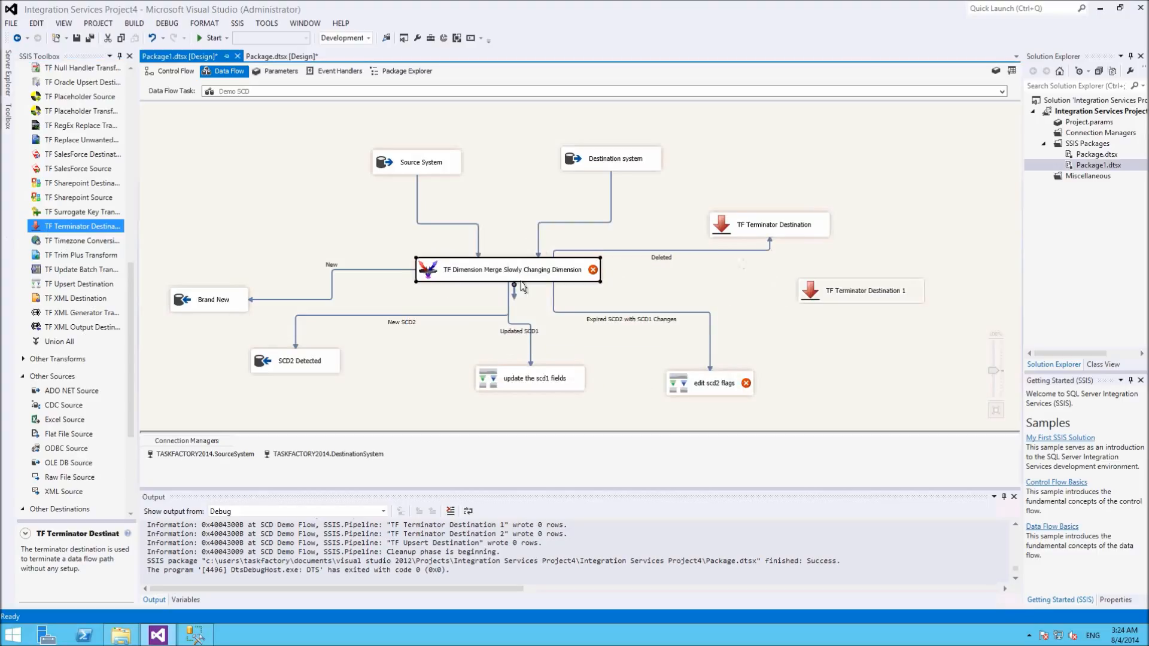
drag(515, 289, 895, 297)
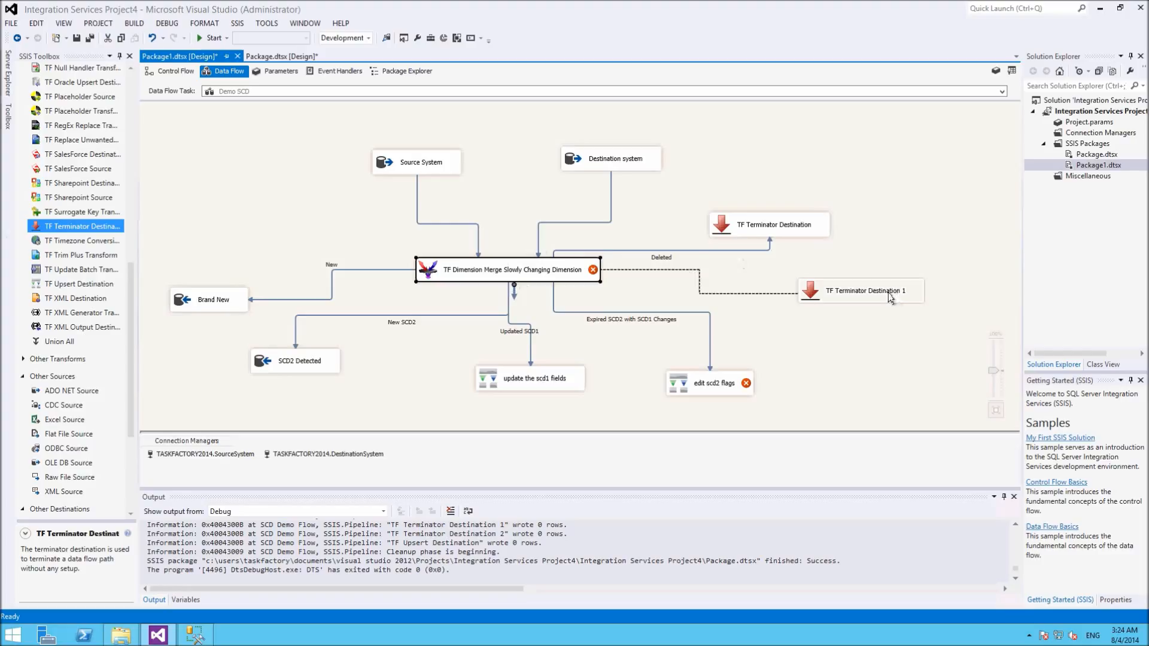
click(501, 314)
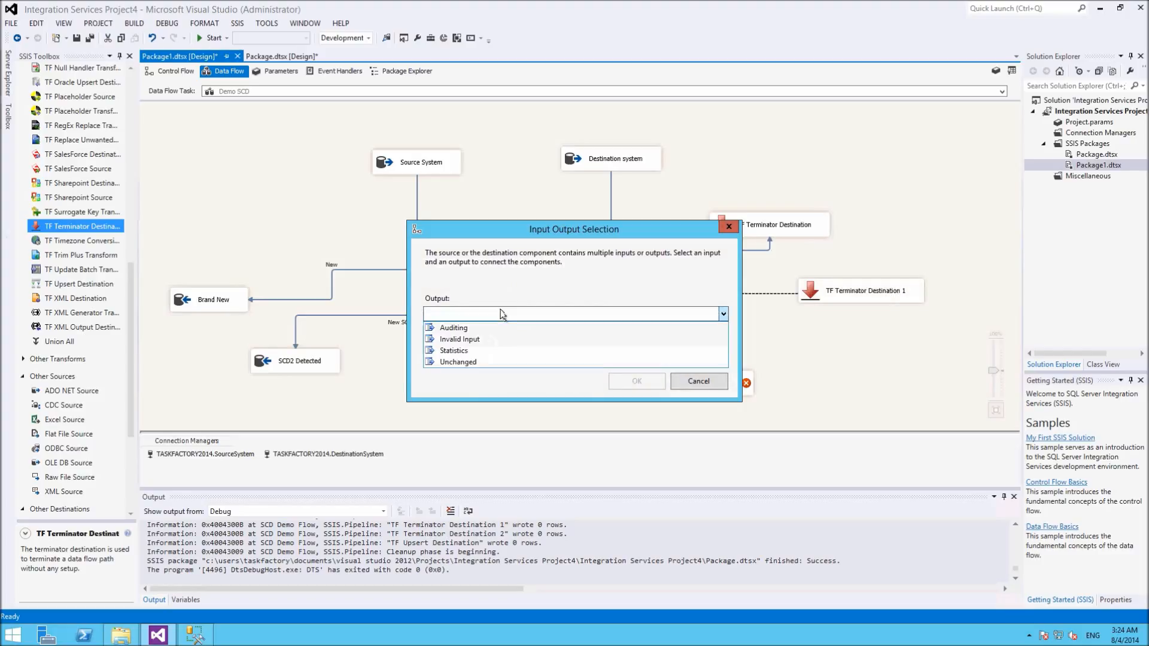
click(459, 364)
click(634, 381)
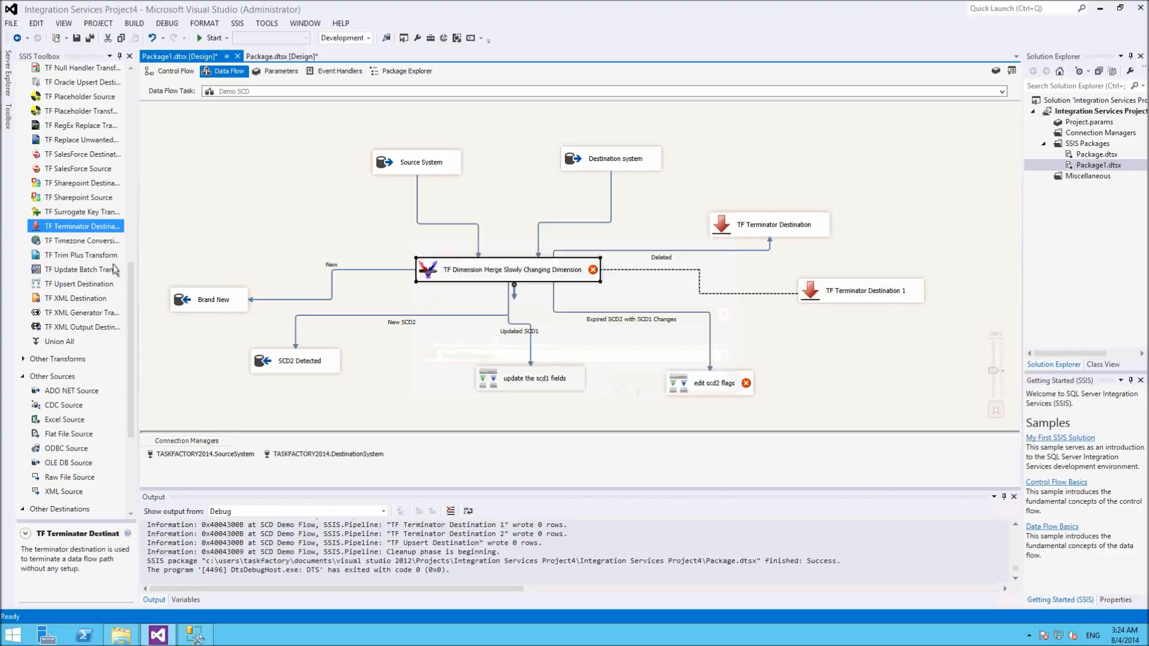
Add a third TF Terminator Destination below the others and connect the Dimension Merge's Invalid Input output to it.
drag(77, 226, 864, 361)
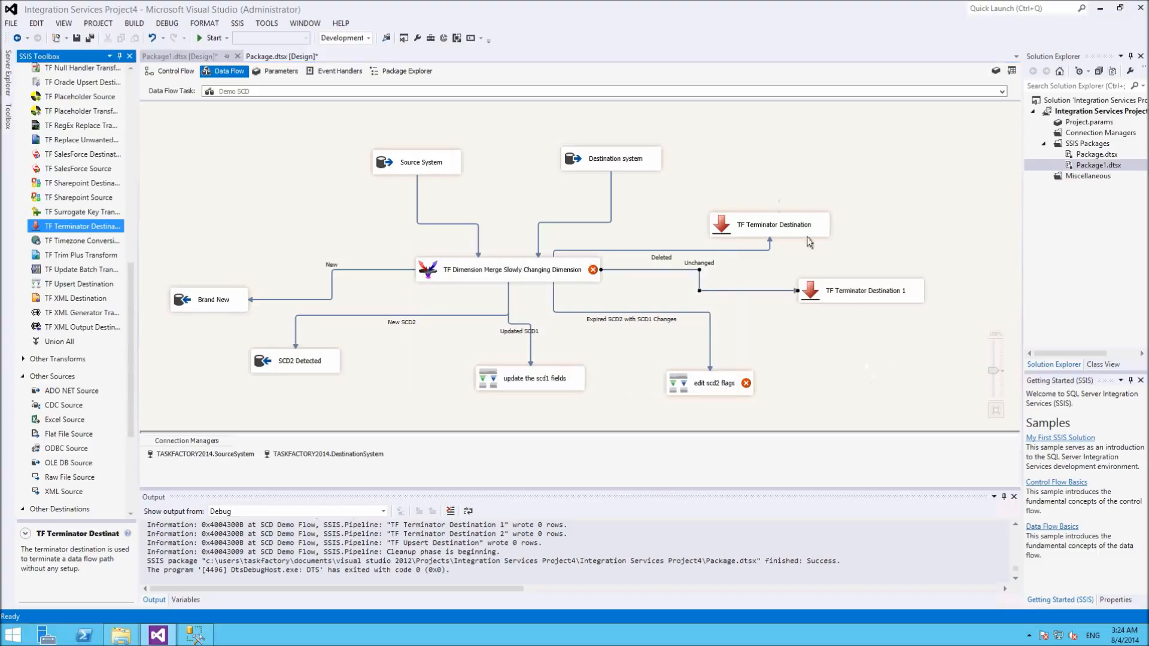
click(545, 276)
drag(516, 298, 889, 377)
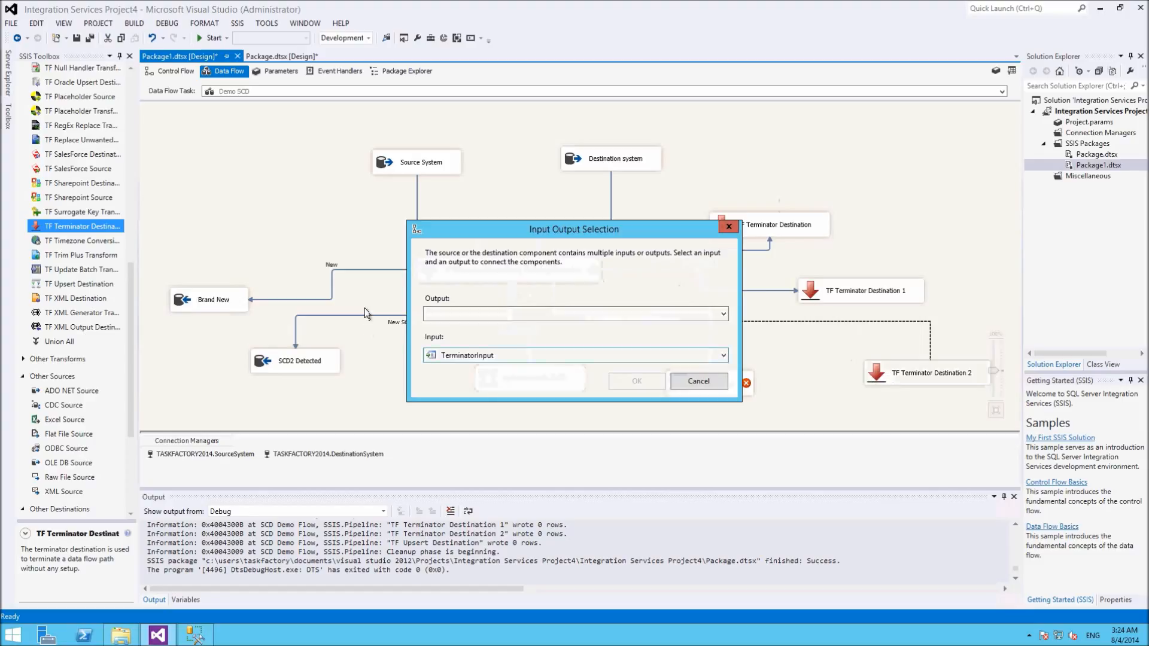
click(524, 317)
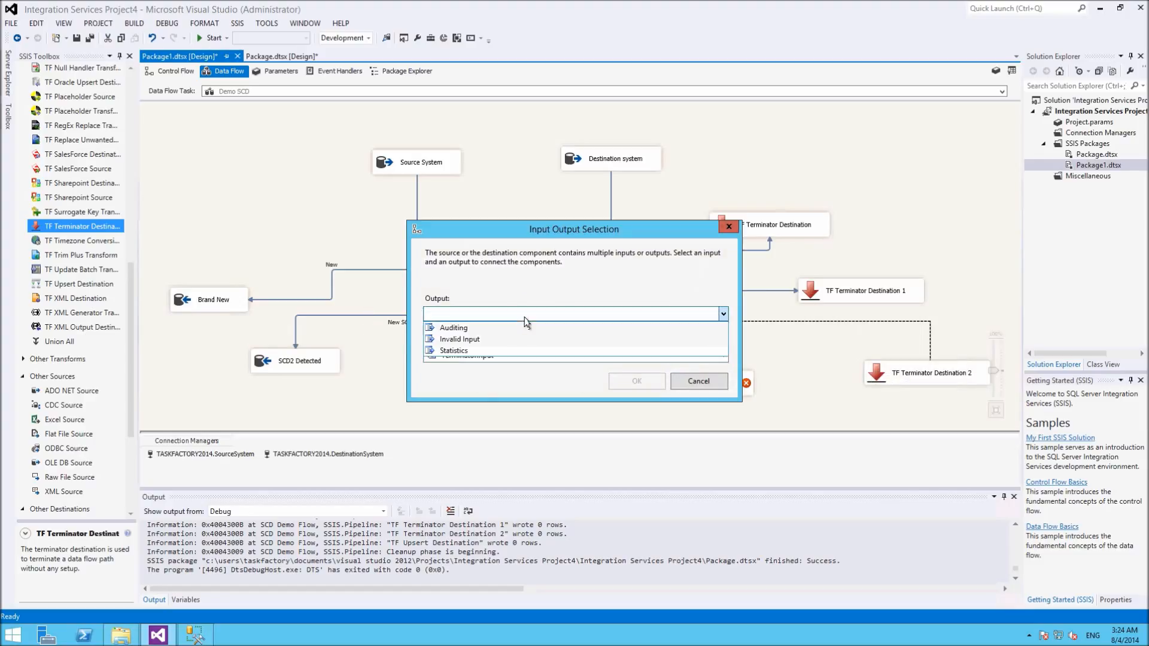
click(461, 344)
click(634, 383)
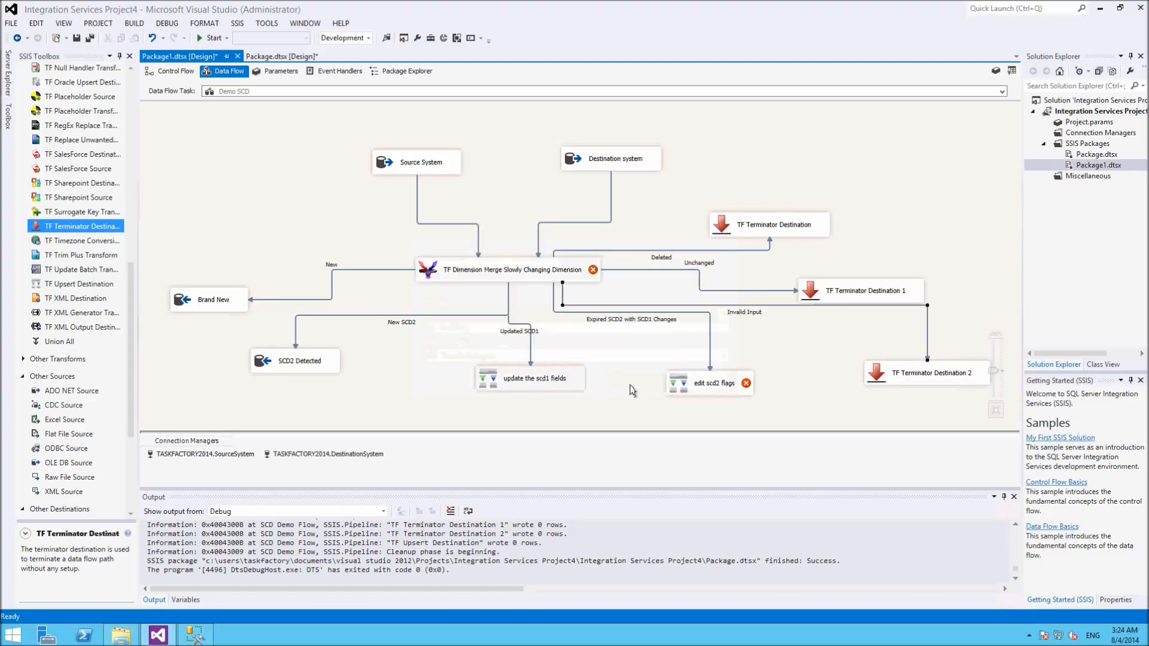
Set edit scd2 flags to the TASKFACTORY2014.DestinationSystem connection and table dbo.destTable, with SurrogateKey as the key column.
click(734, 388)
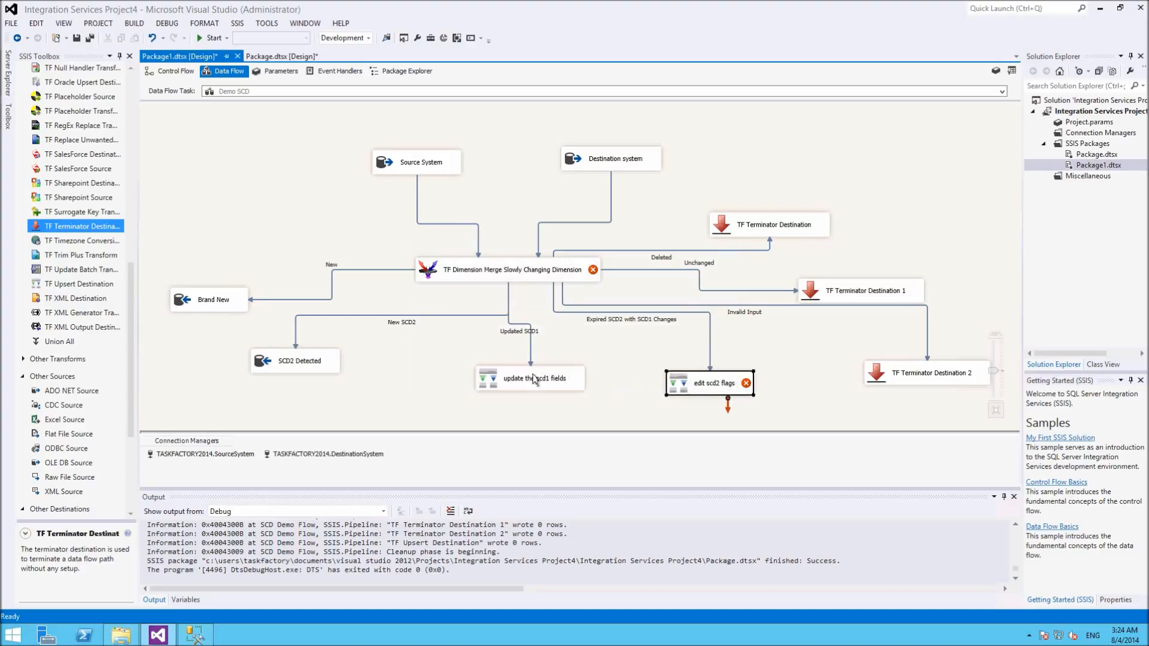
double_click(732, 389)
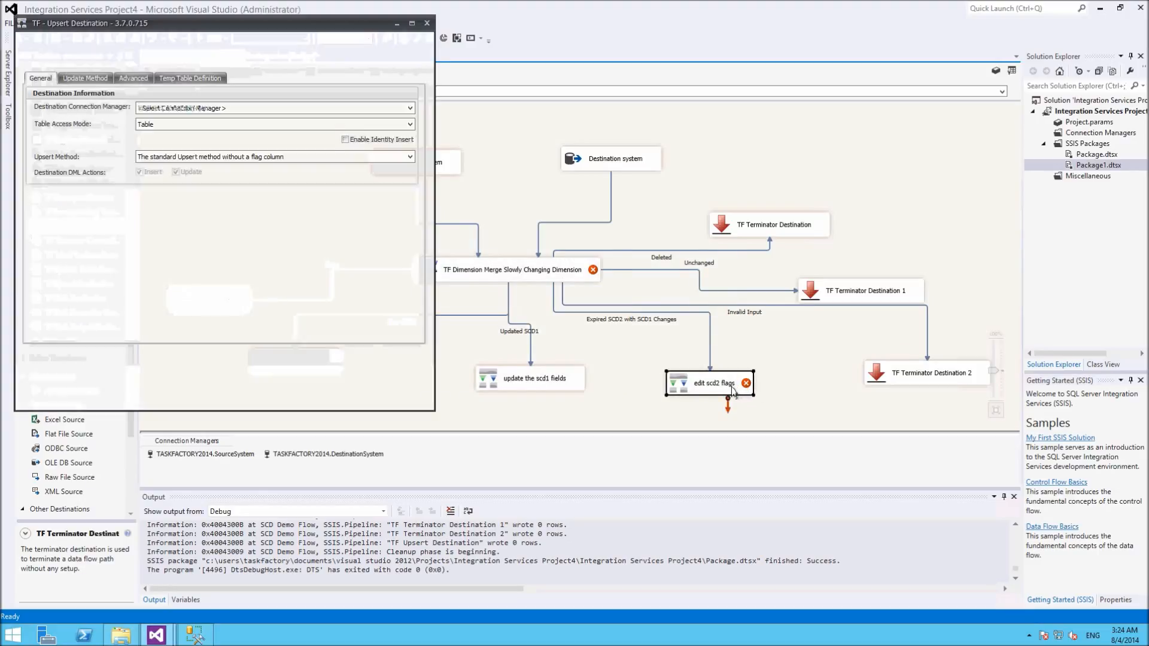
click(409, 110)
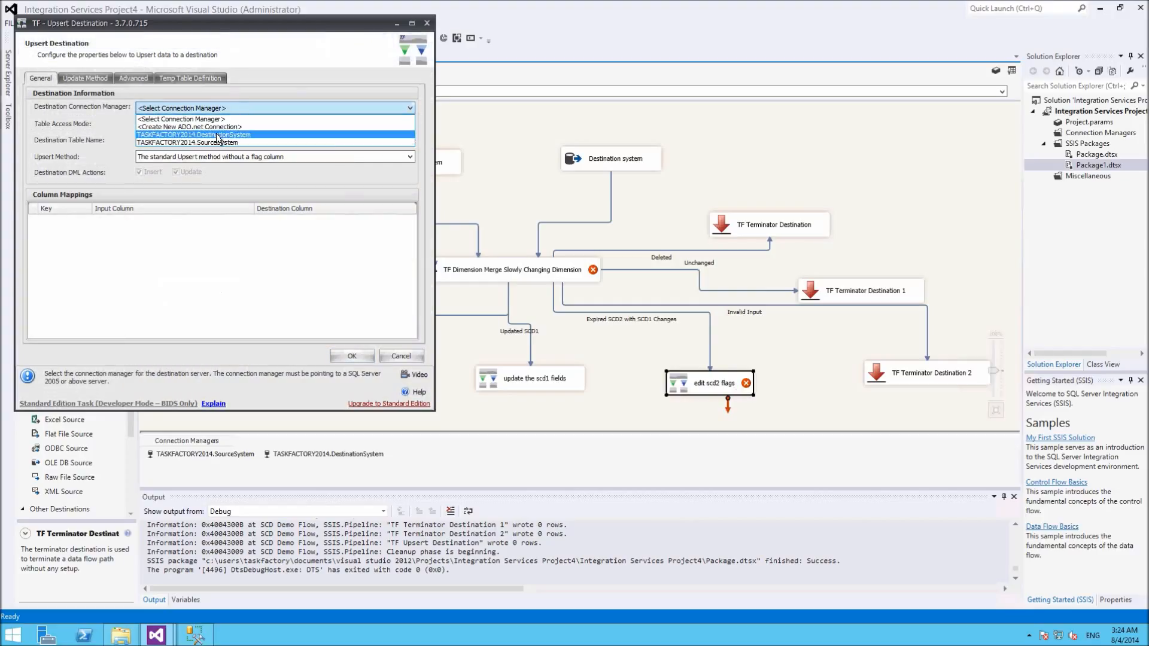
click(218, 134)
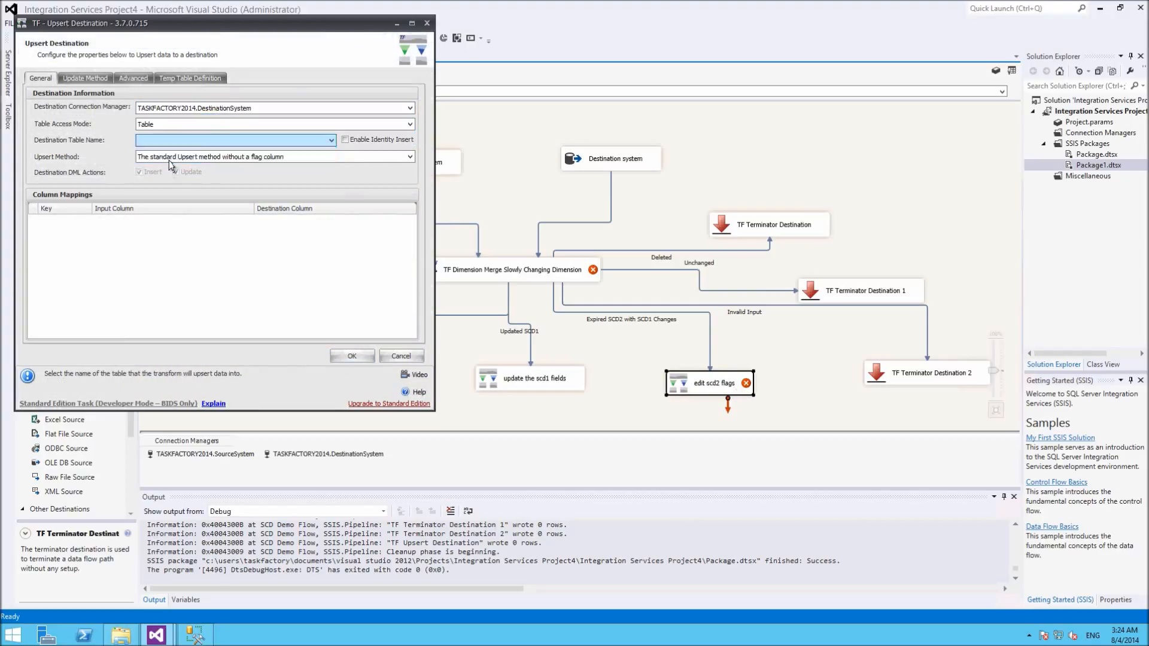
click(64, 221)
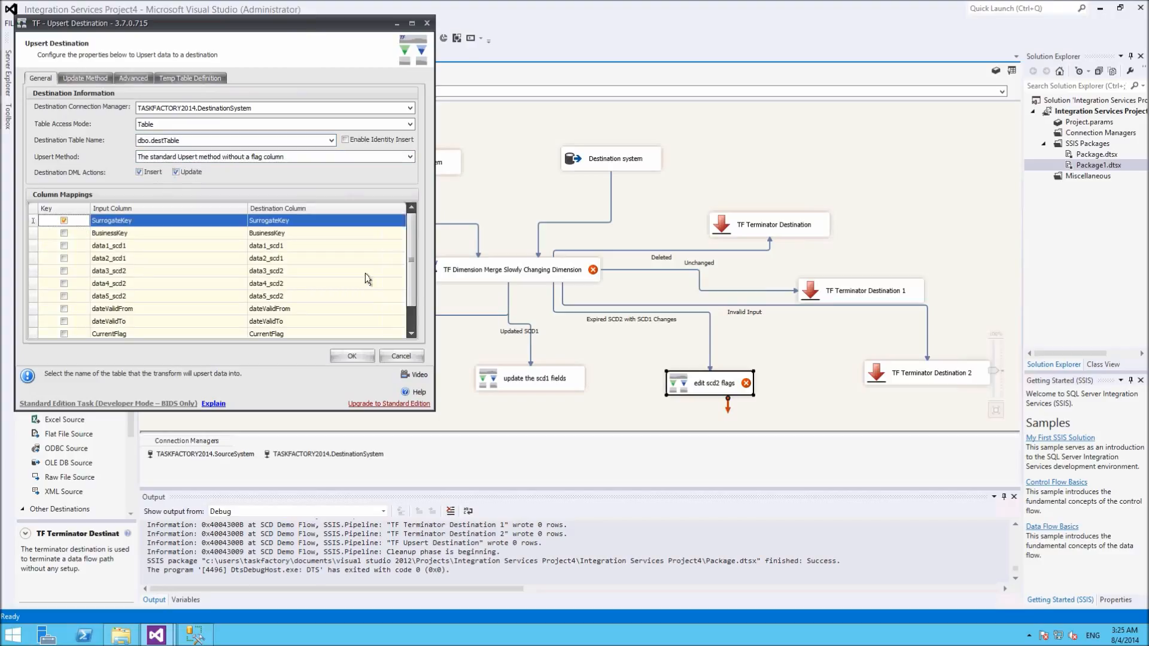
Map the Row Change Reason input column to SCDReason in the edit scd2 flags destination and save its settings.
scroll(409, 284, down, 1)
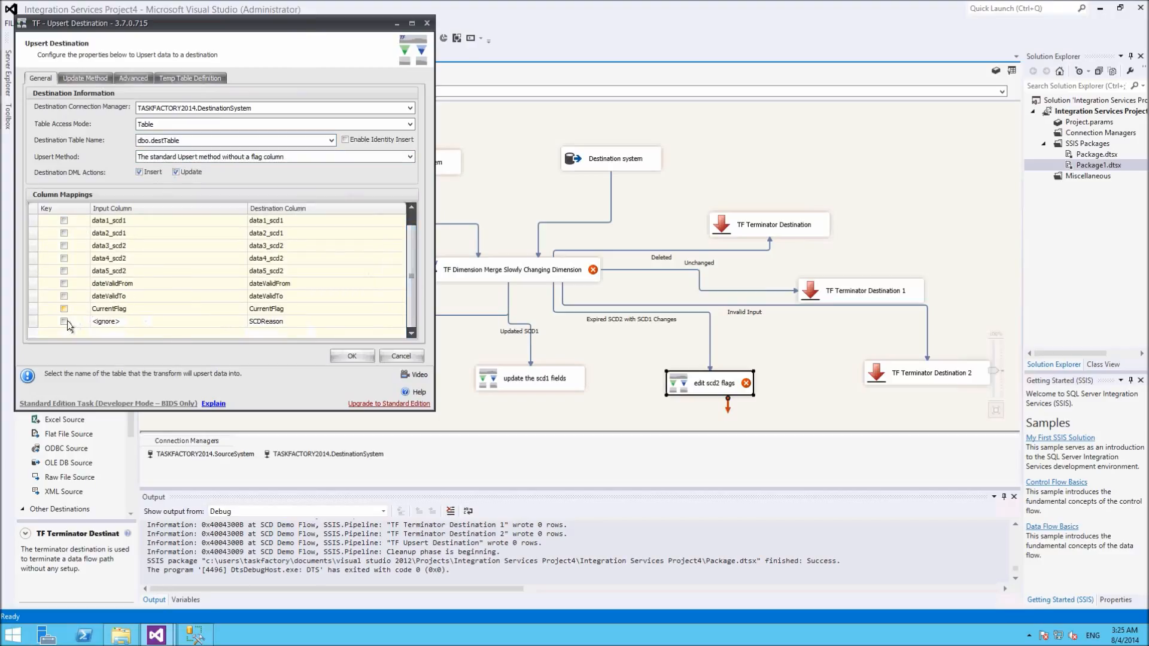
click(212, 324)
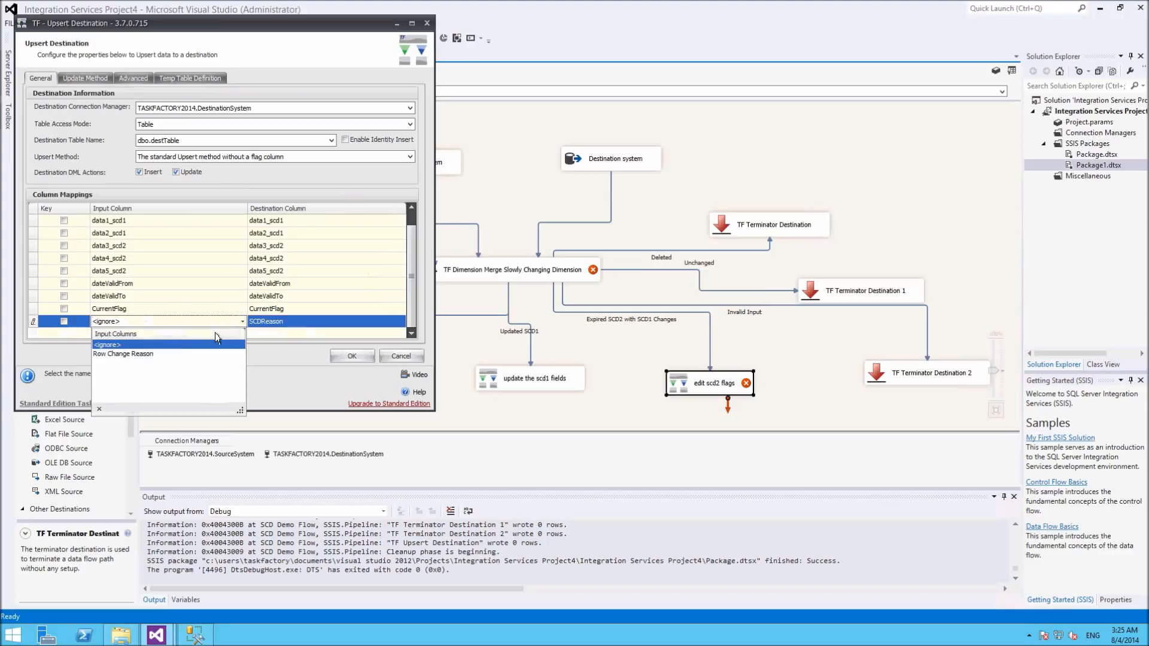
click(154, 354)
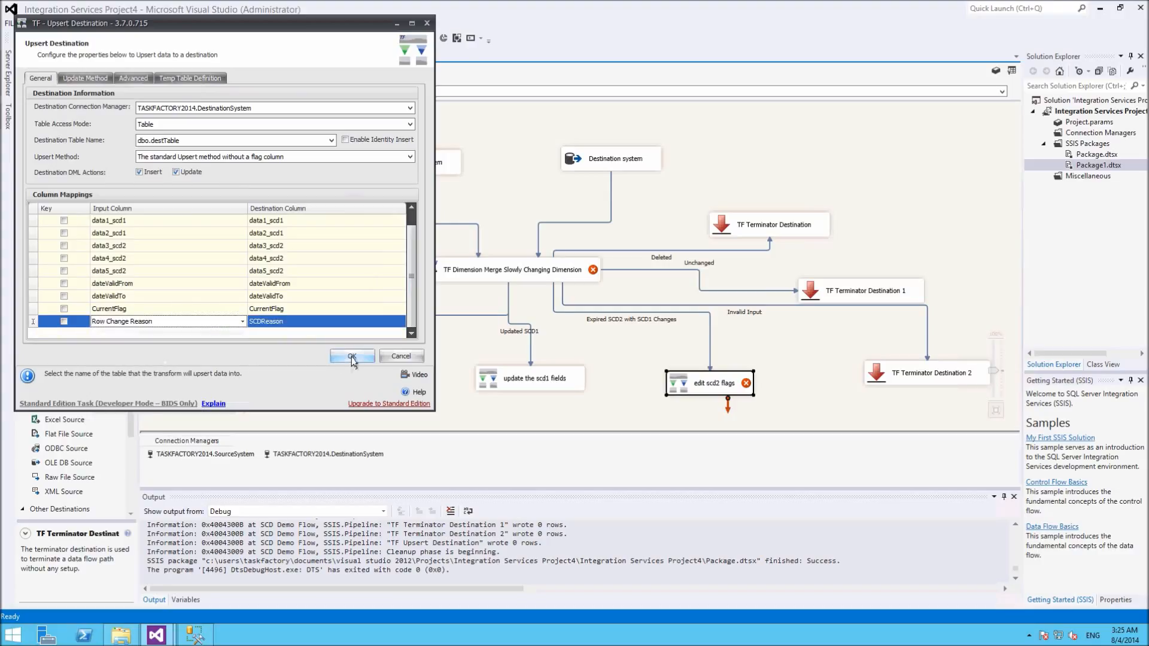
click(352, 356)
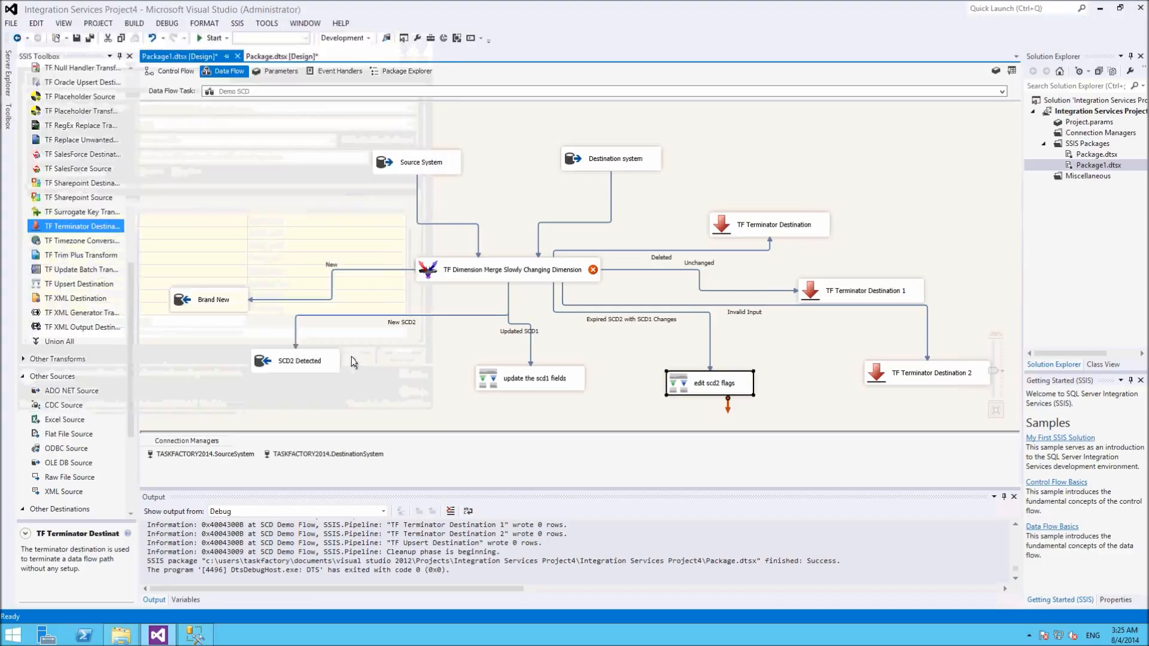
Review the TF Dimension Merge Slowly Changing Dimension in its editor, accept its current settings, and save the Package1.dtsx package.
click(512, 274)
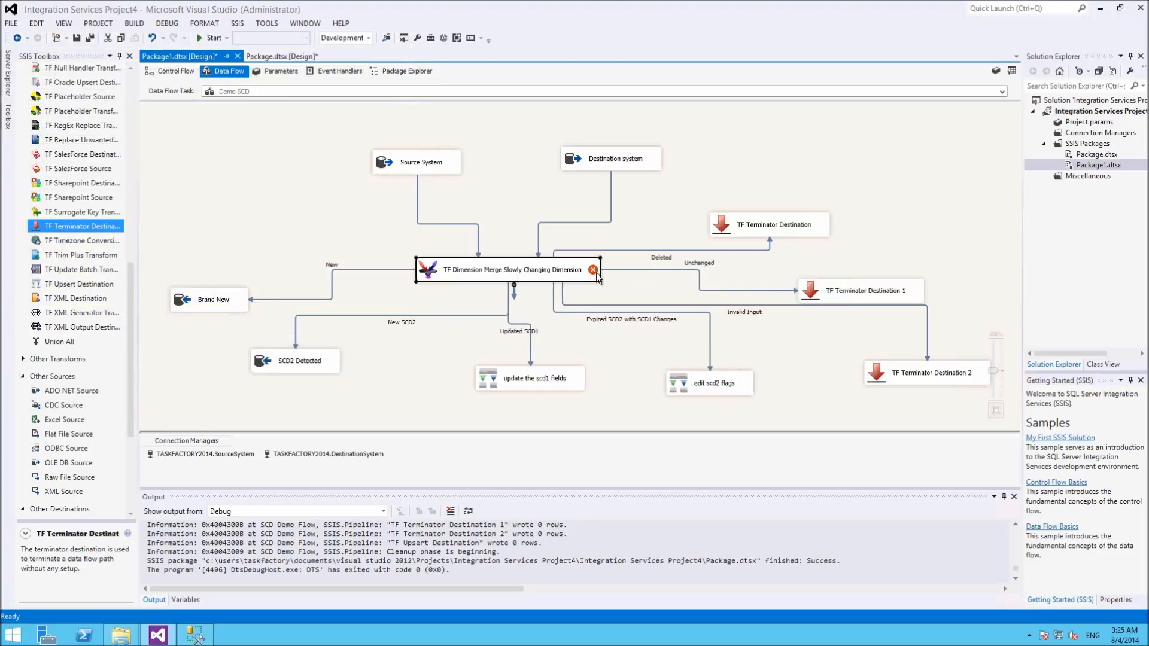
double_click(522, 274)
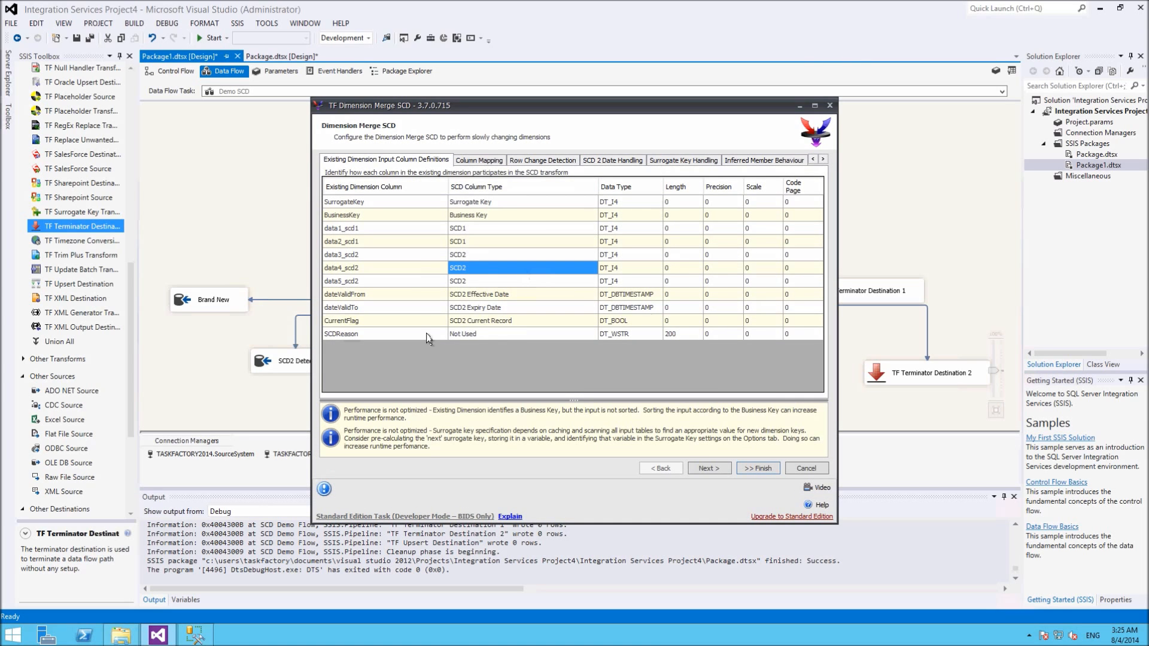
click(814, 106)
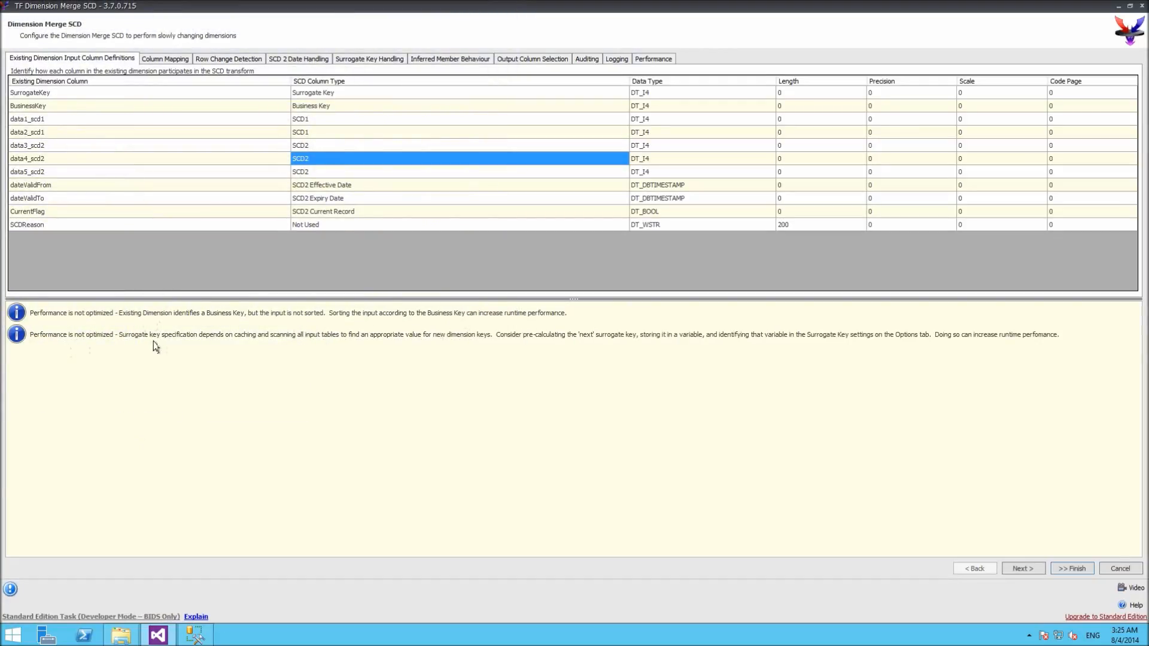
click(1078, 568)
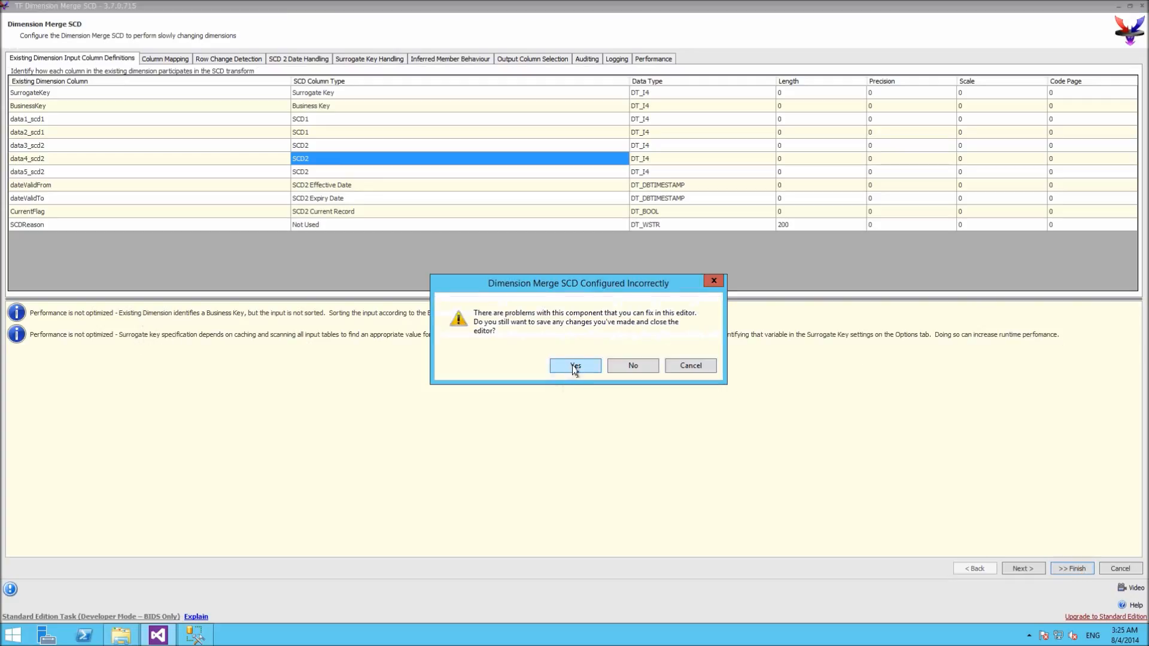
click(573, 366)
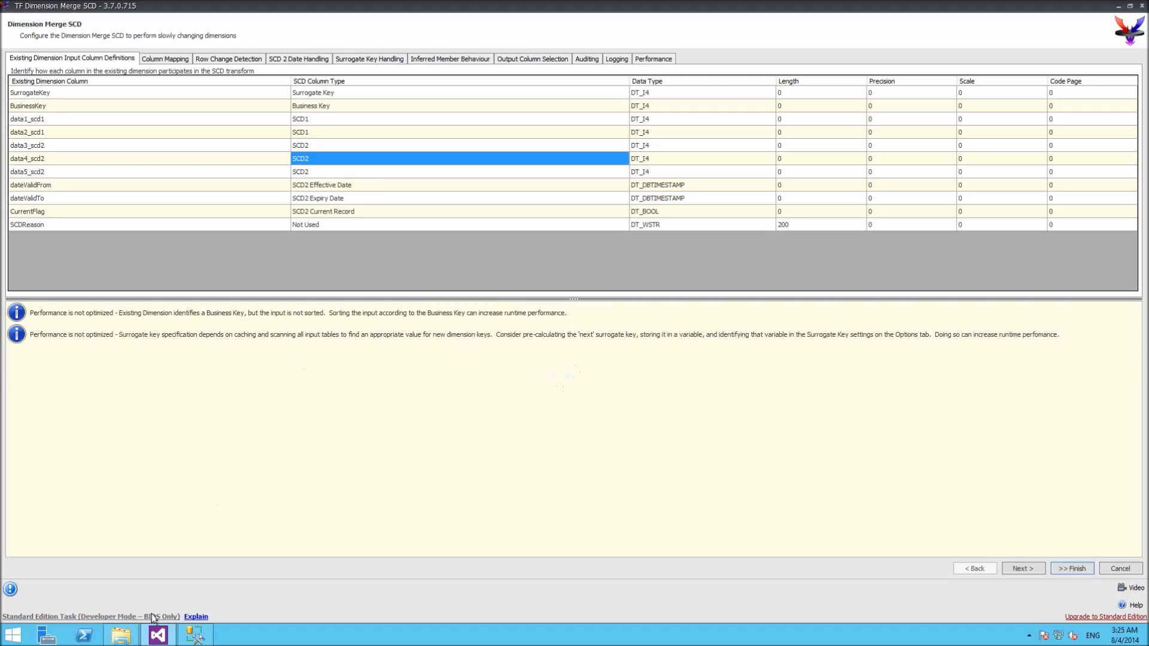
click(195, 636)
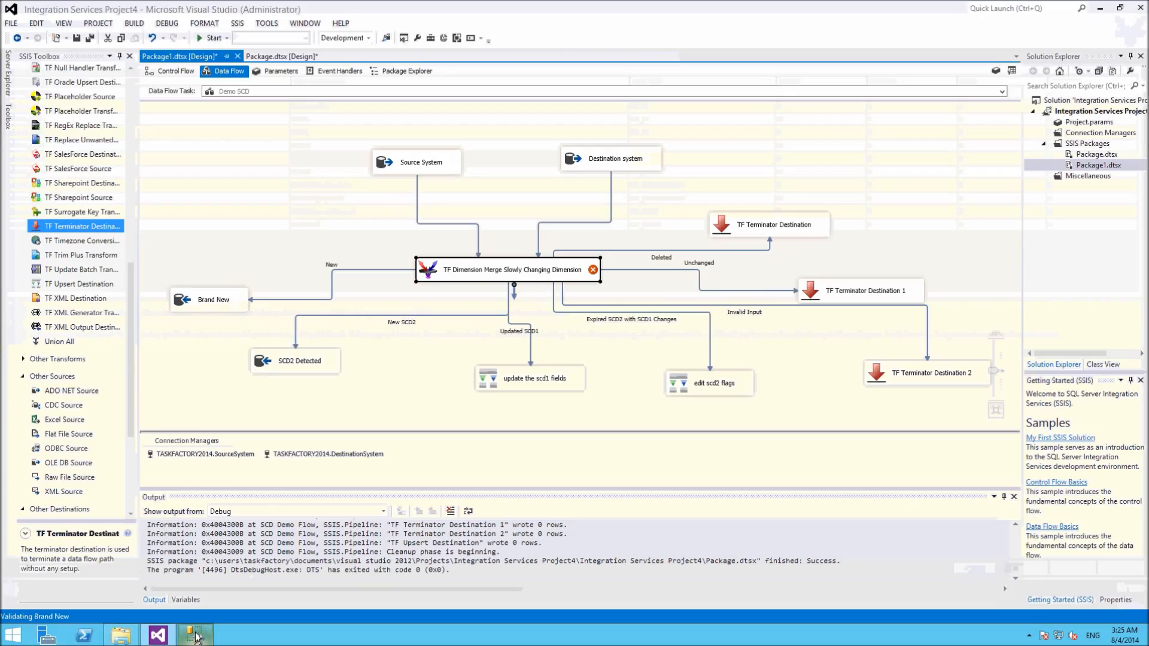
click(76, 39)
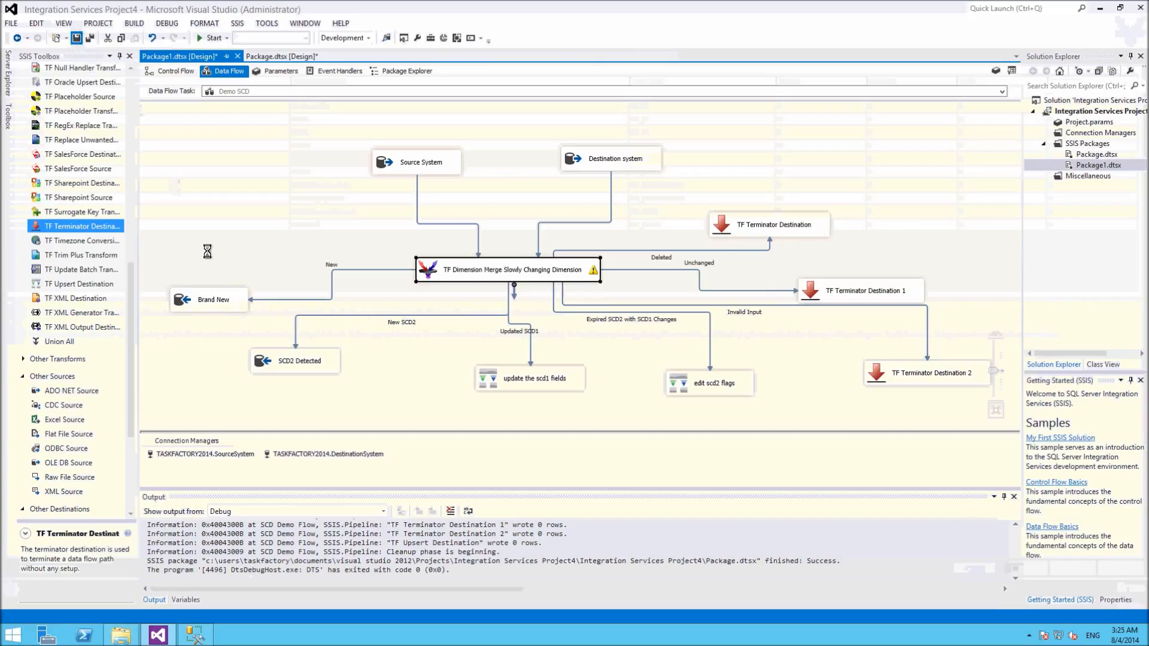
Switch to SQL Server Management Studio and run the 'start' selects on sourceTable and destTable in the 03. Show SCD1 script.
click(197, 634)
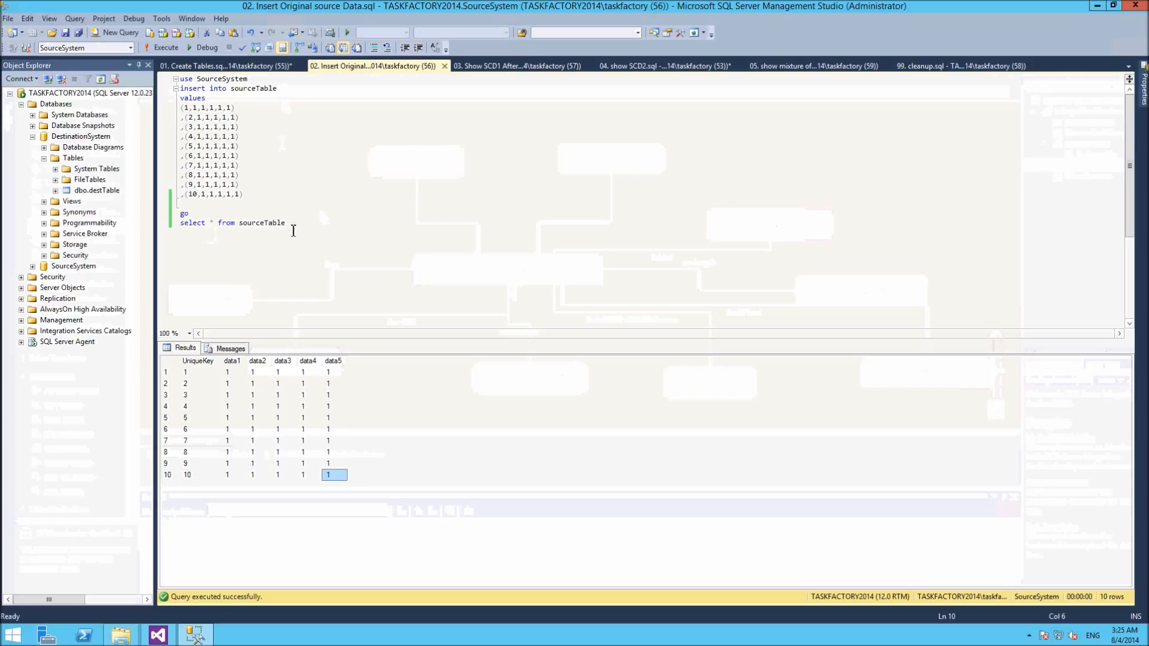
drag(198, 223, 286, 223)
click(521, 66)
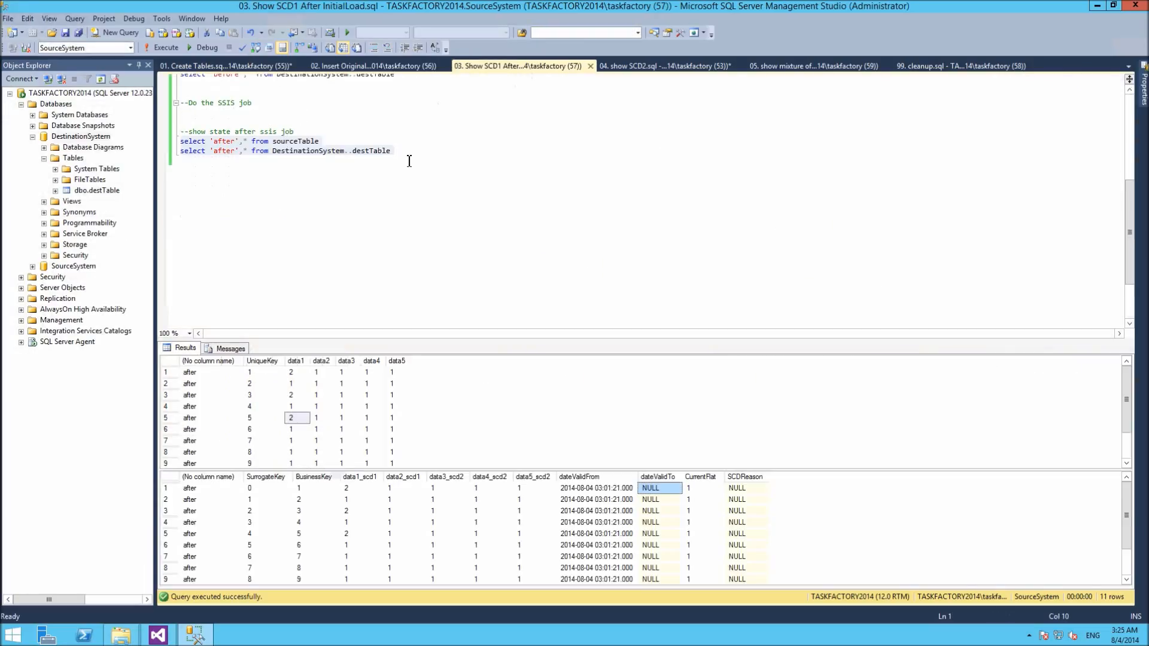
click(460, 126)
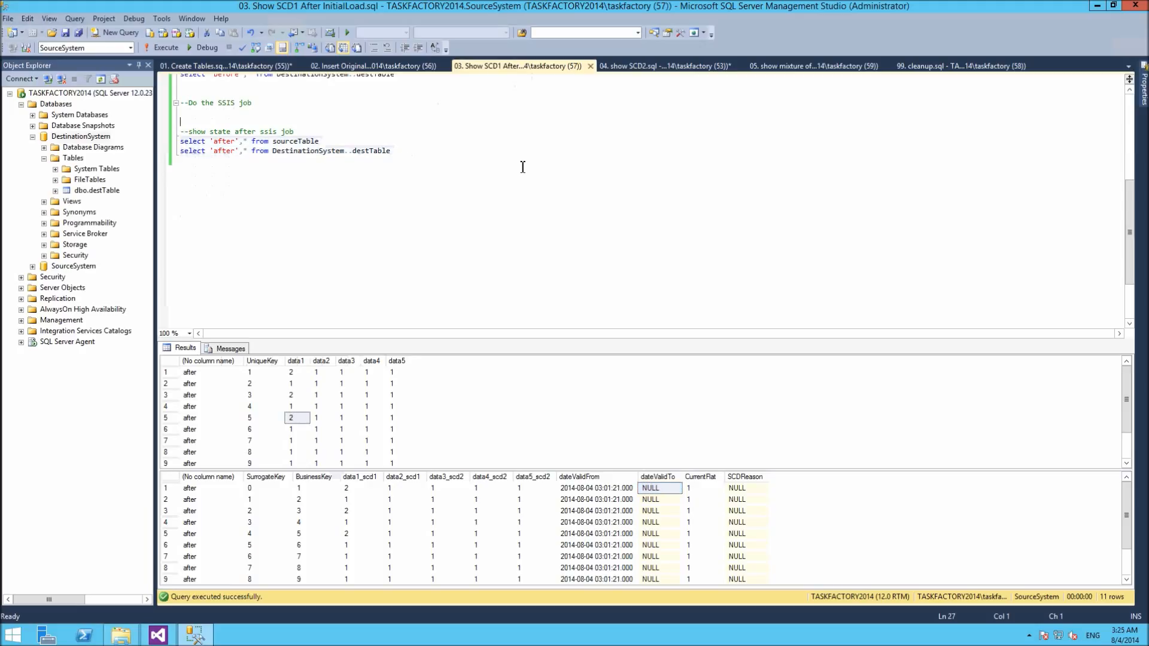
key(ctrl+Home)
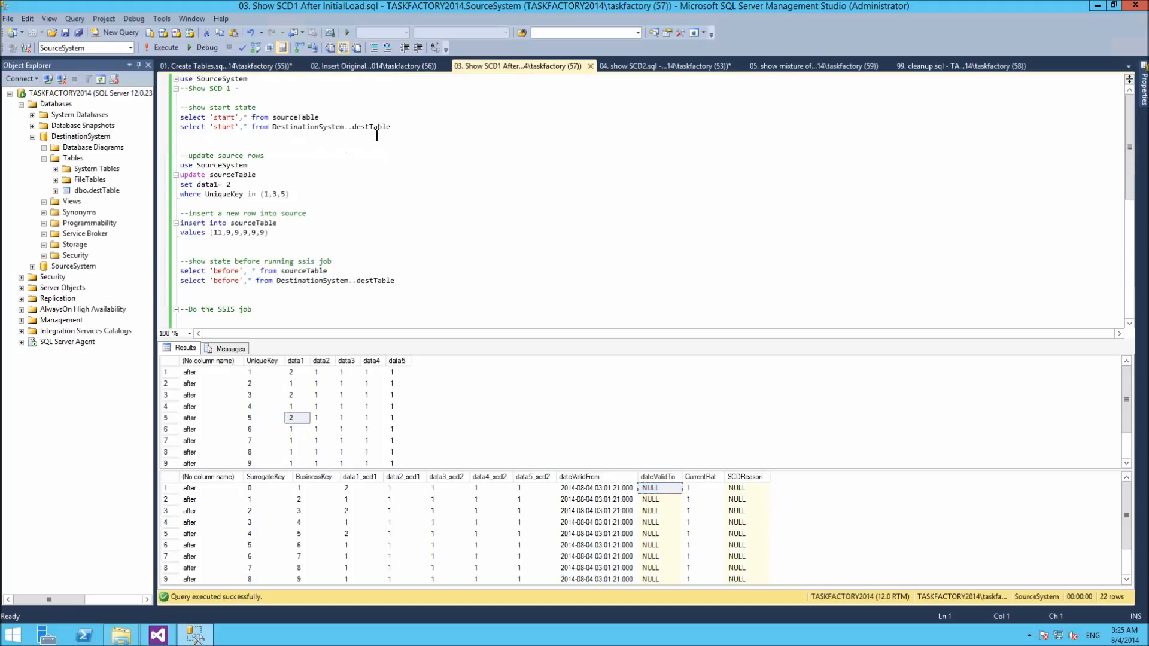
key(shift+Home)
key(shift+Up)
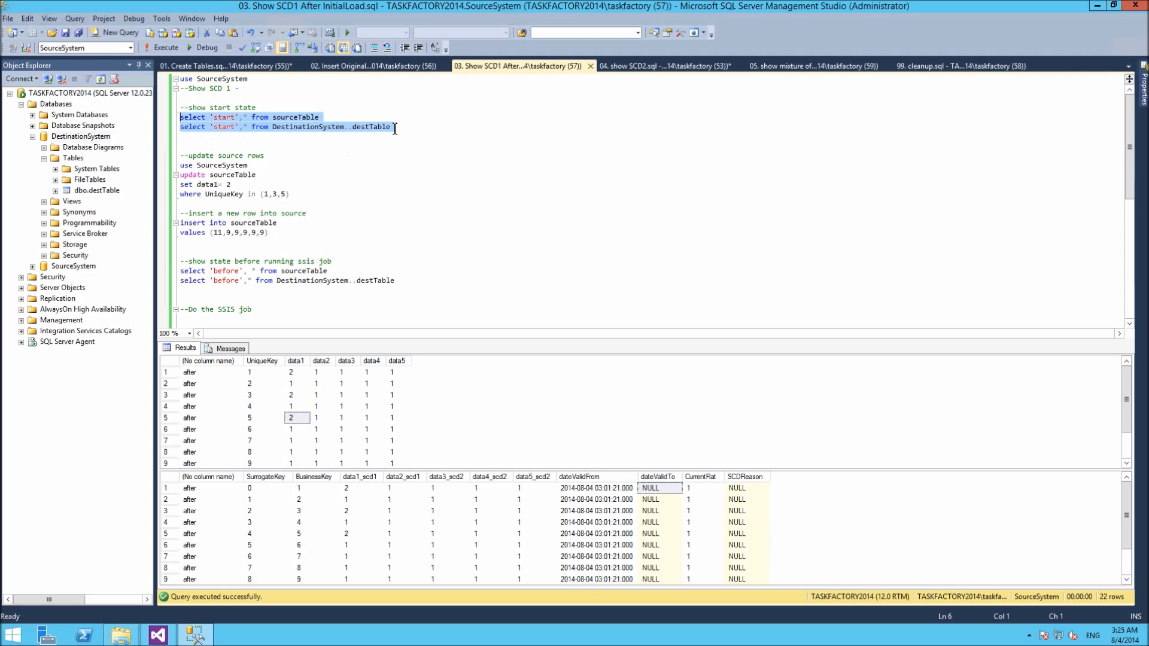
key(F5)
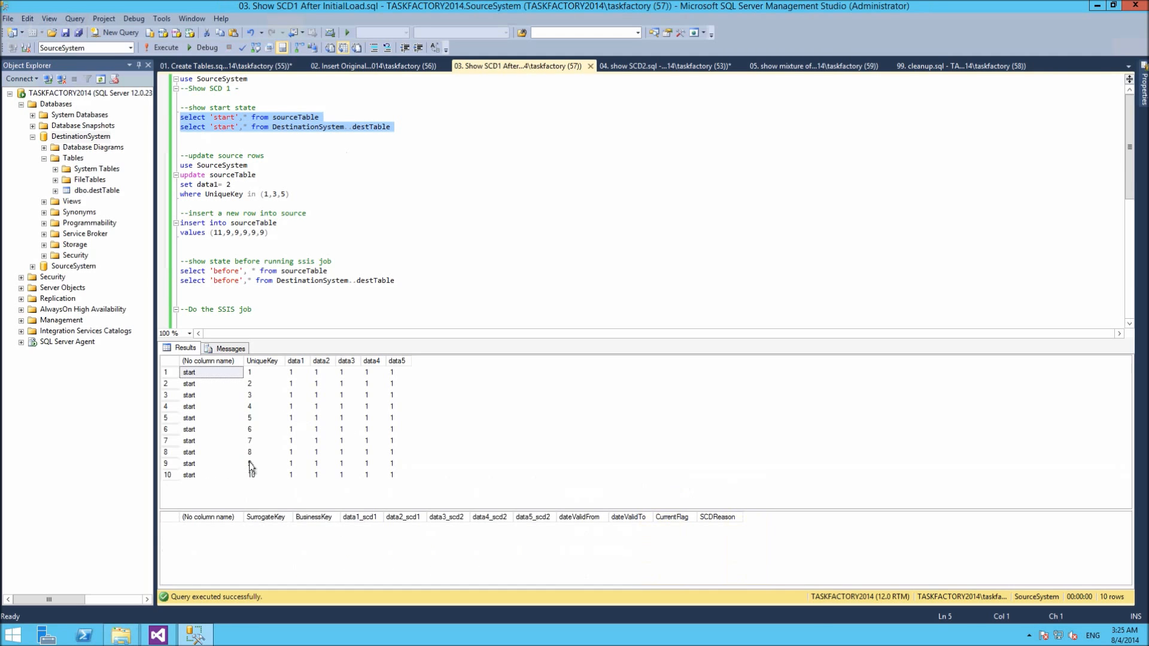
click(269, 475)
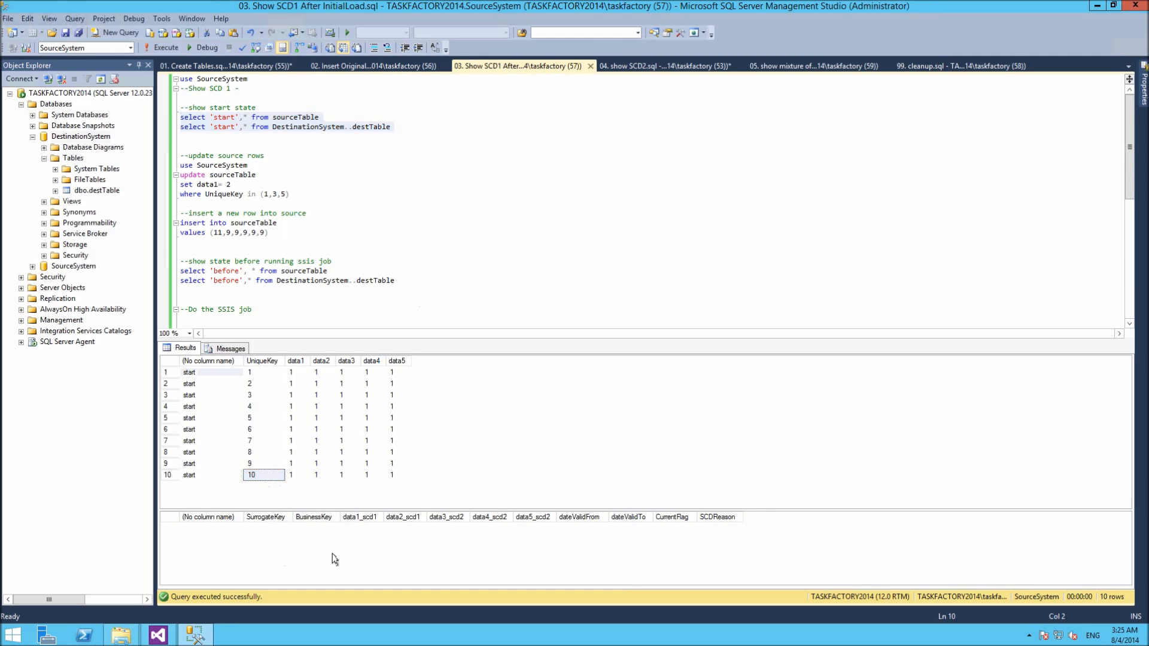
Switch to Visual Studio, run the Package1.dtsx package for the initial load, and stop debugging once it completes.
click(195, 635)
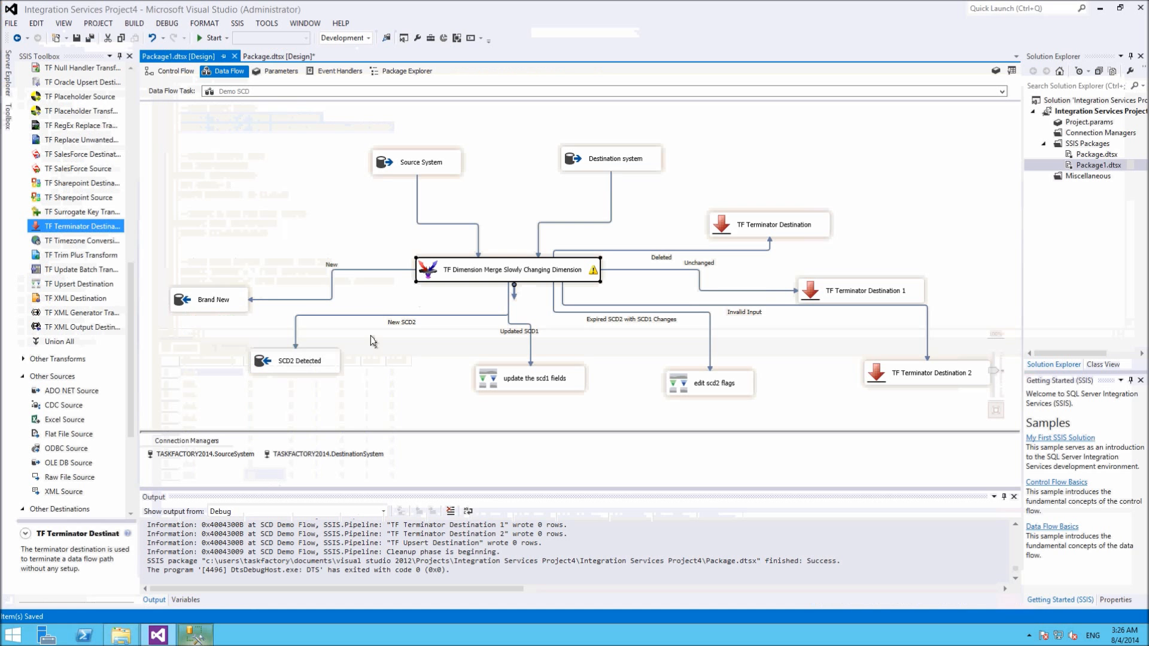
click(210, 37)
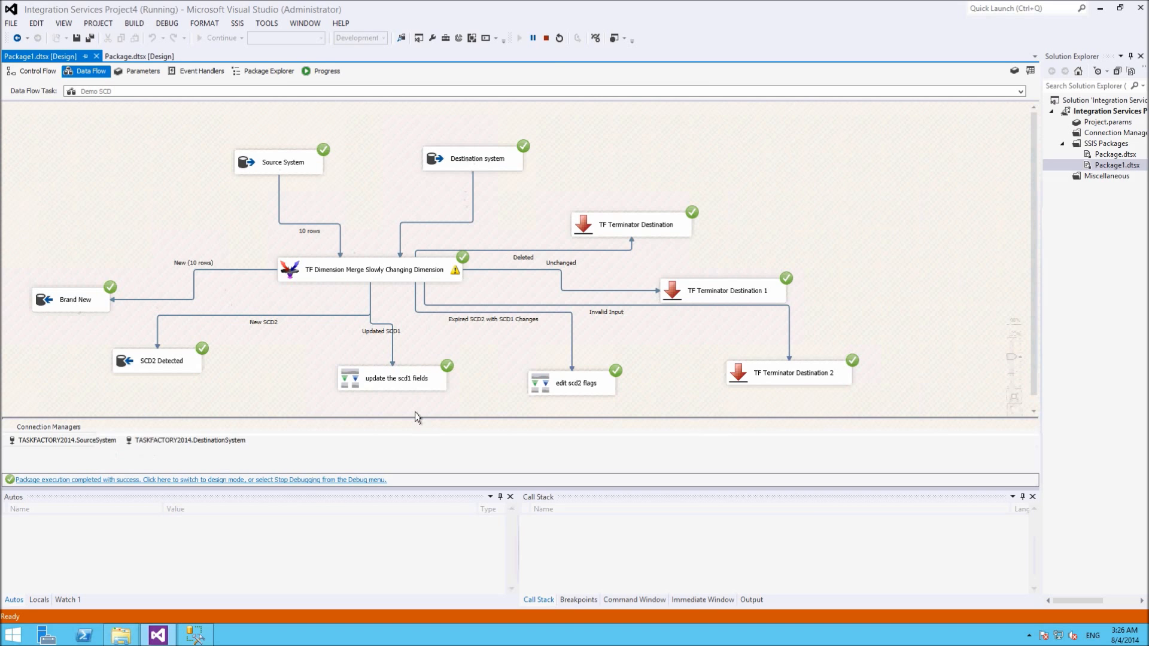
click(548, 39)
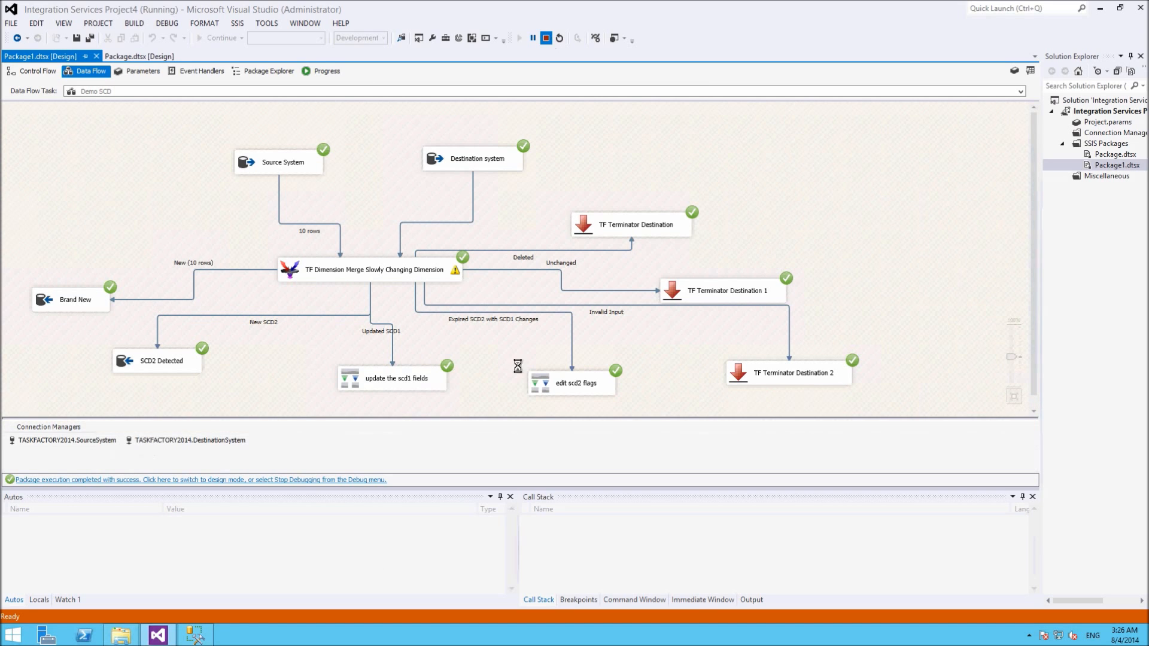
Switch to SQL Server Management Studio, rerun the 'start' selects, and compare the sourceTable rows with the loaded destTable rows.
mouse_move(205, 641)
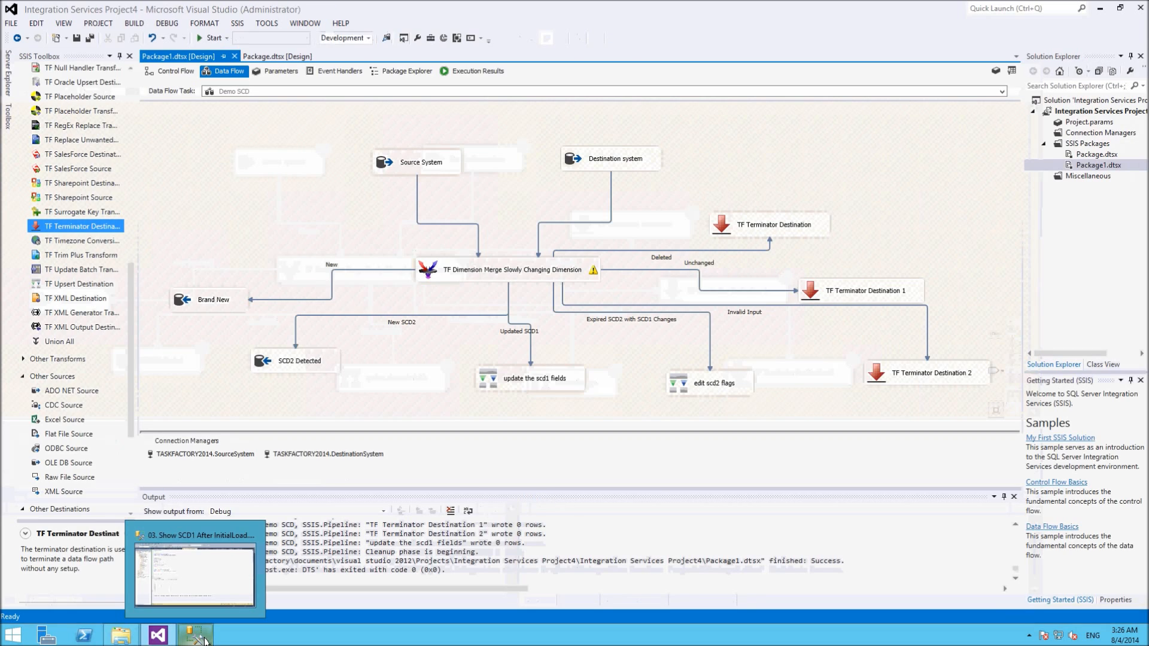
click(201, 597)
click(420, 127)
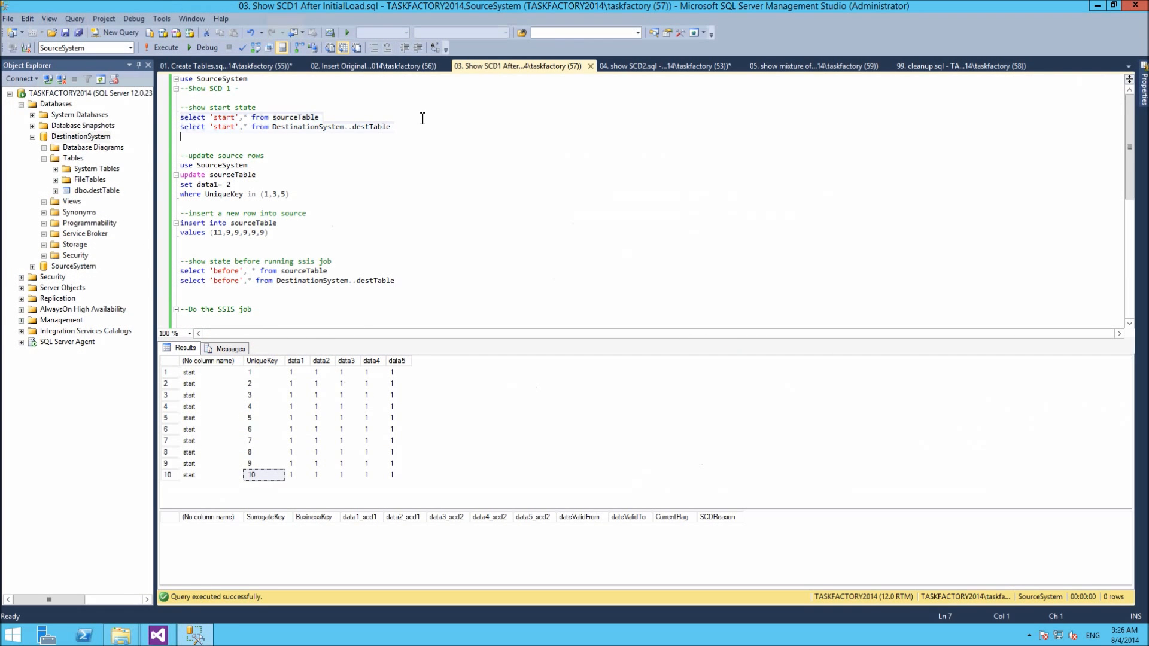
key(shift+Home)
key(shift+Up)
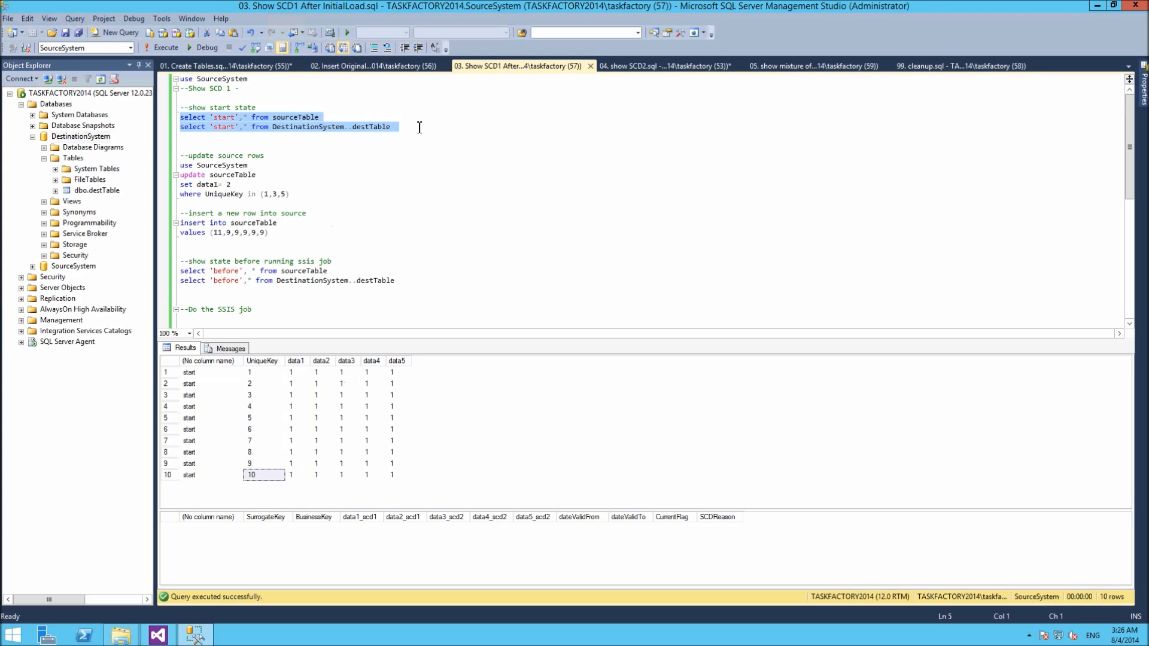
key(F5)
click(357, 378)
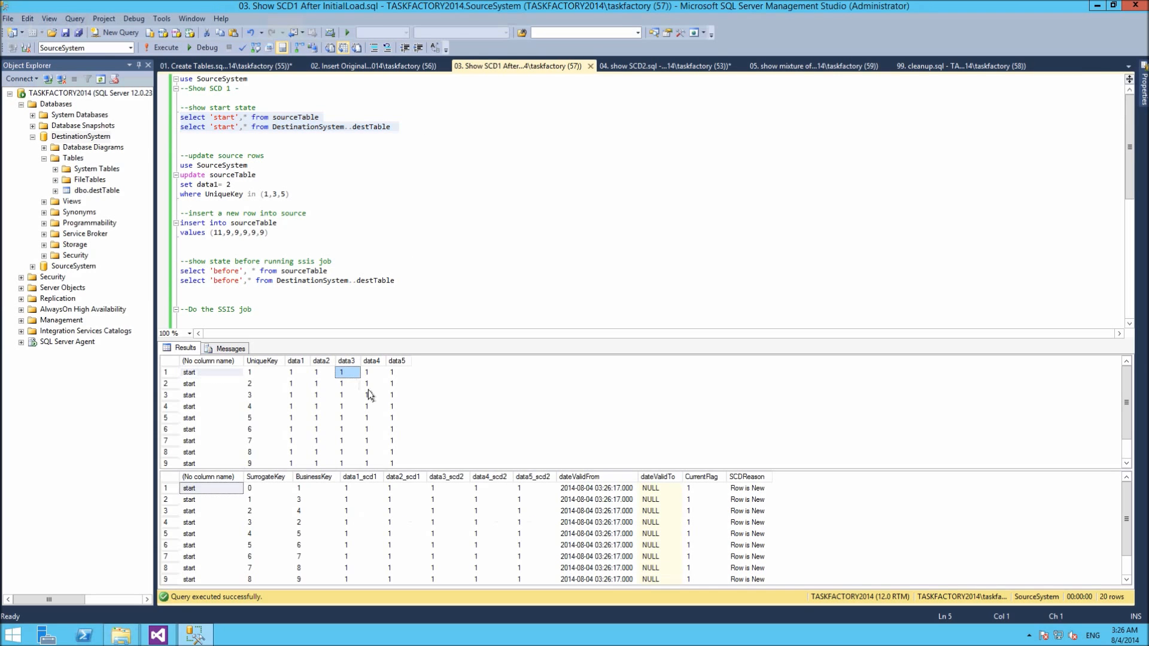
scroll(374, 395, down, 1)
click(329, 545)
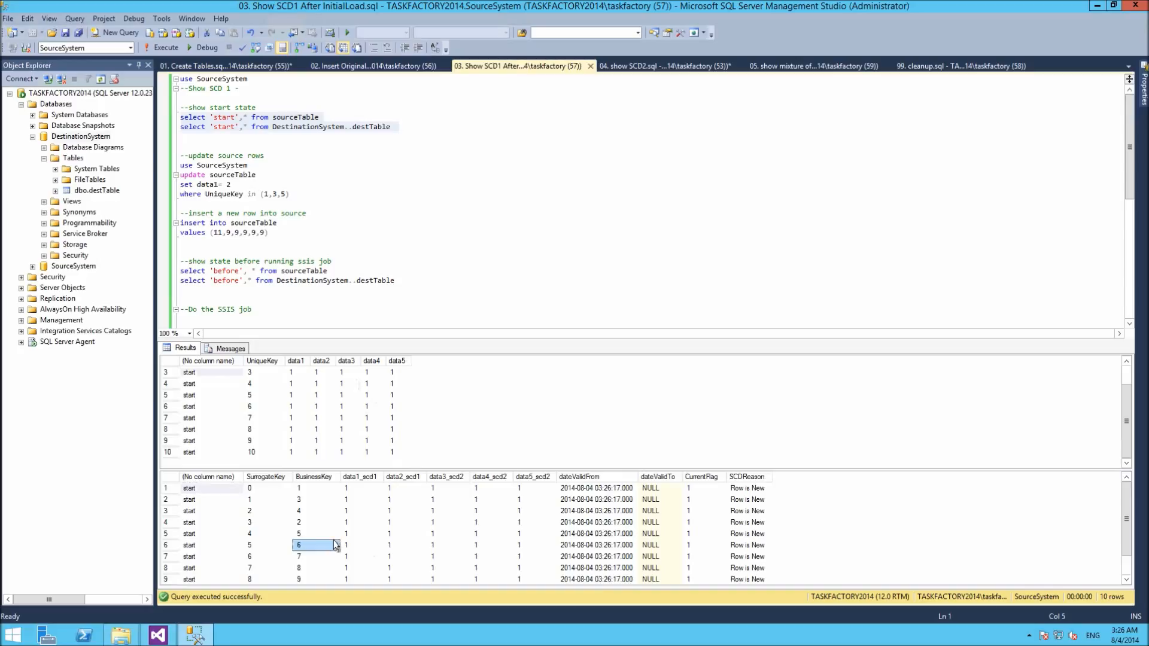
click(301, 488)
drag(476, 503, 530, 628)
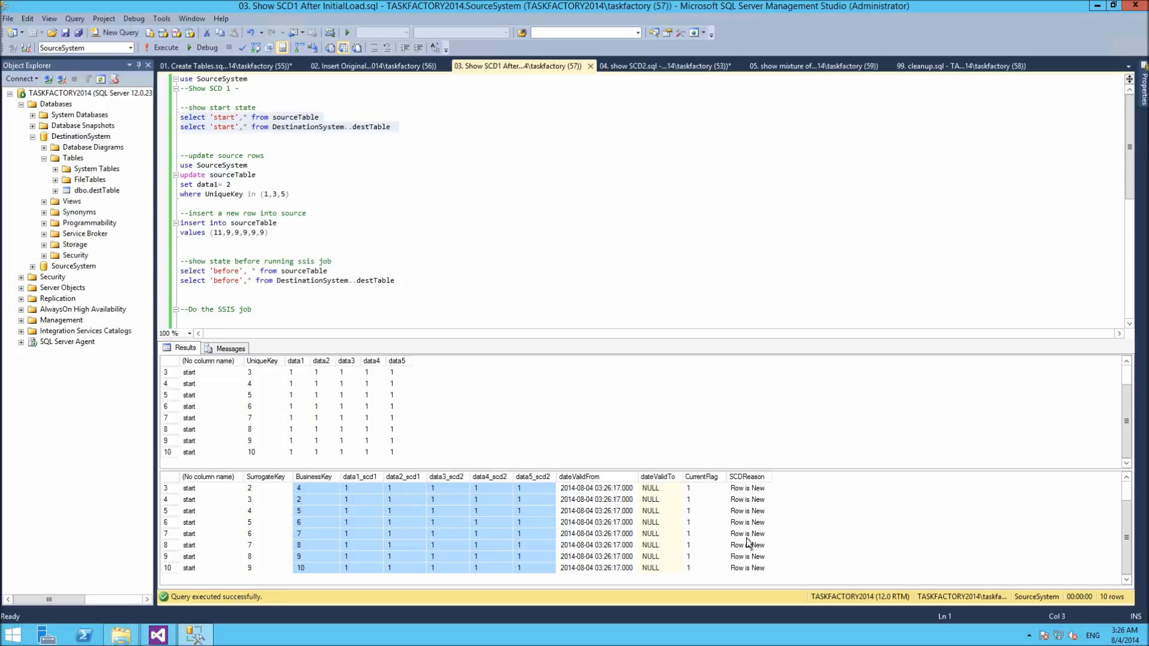
Run the script's statements setting data1 to 2 for UniqueKey 1, 3 and 5 and inserting (11,9,9,9,9,9) into sourceTable.
drag(293, 196, 175, 168)
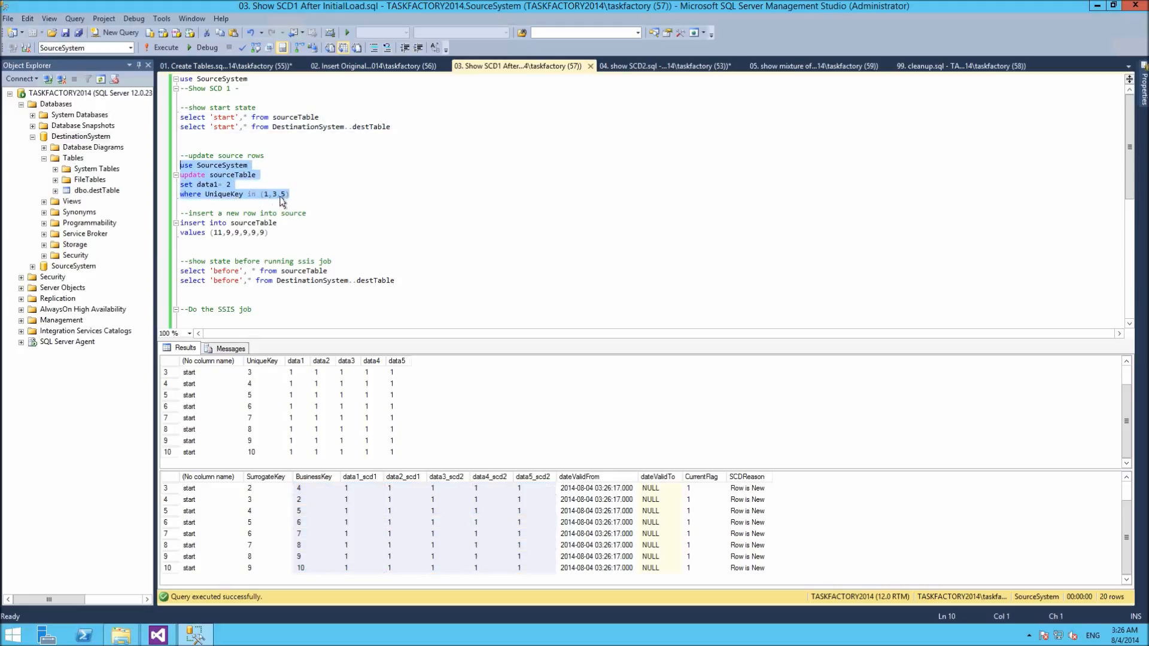
key(F5)
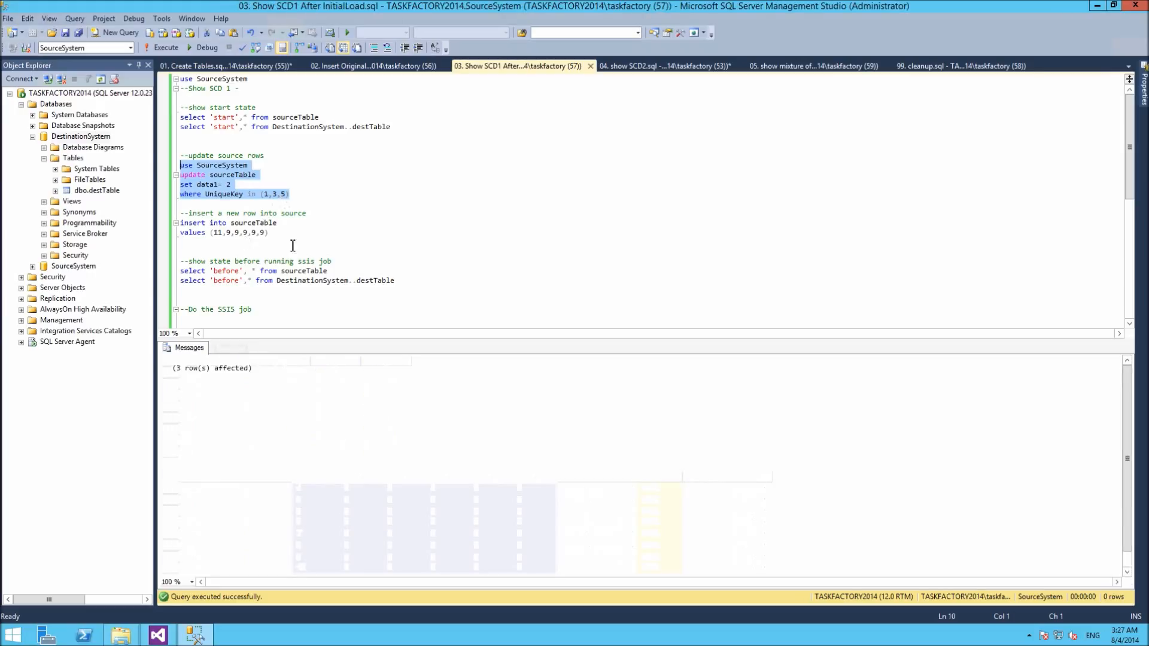
drag(268, 234, 179, 226)
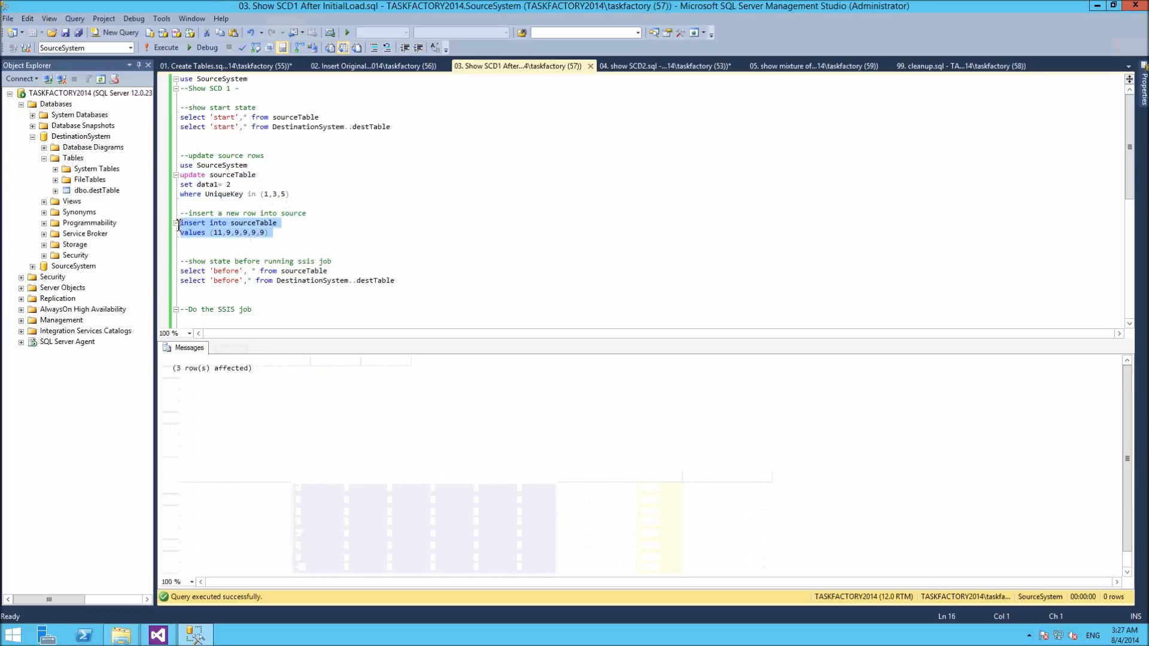
key(F5)
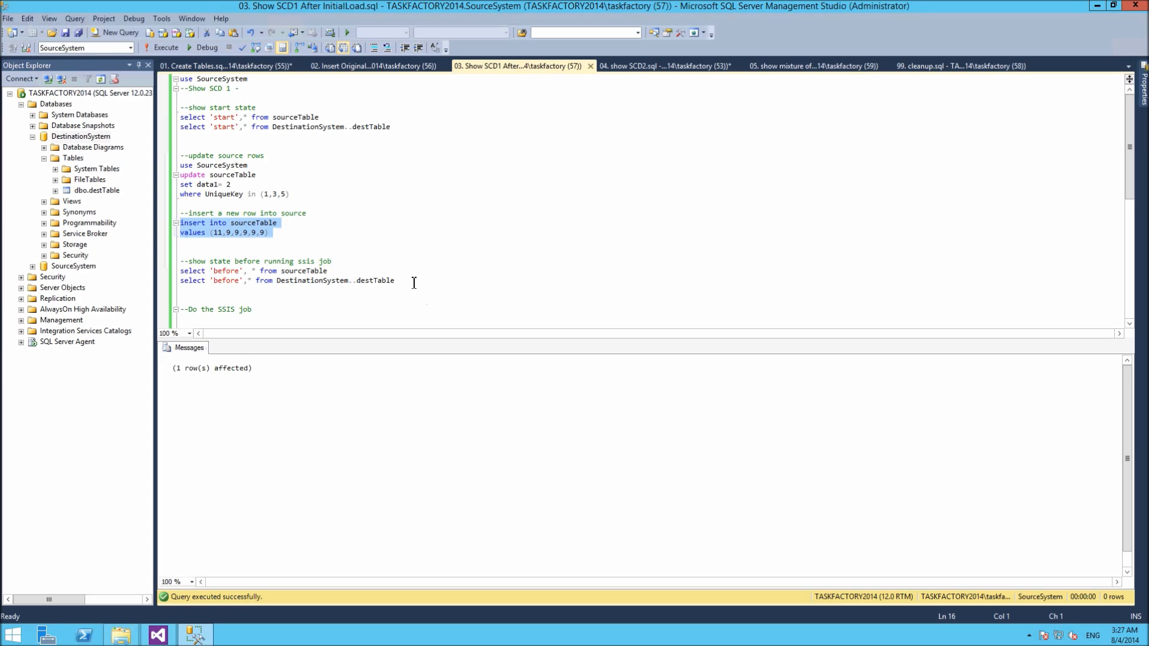
Run the 'before' selects and compare data1 in sourceTable rows 1, 3 and 5 with the destTable rows.
drag(396, 281, 174, 272)
key(F5)
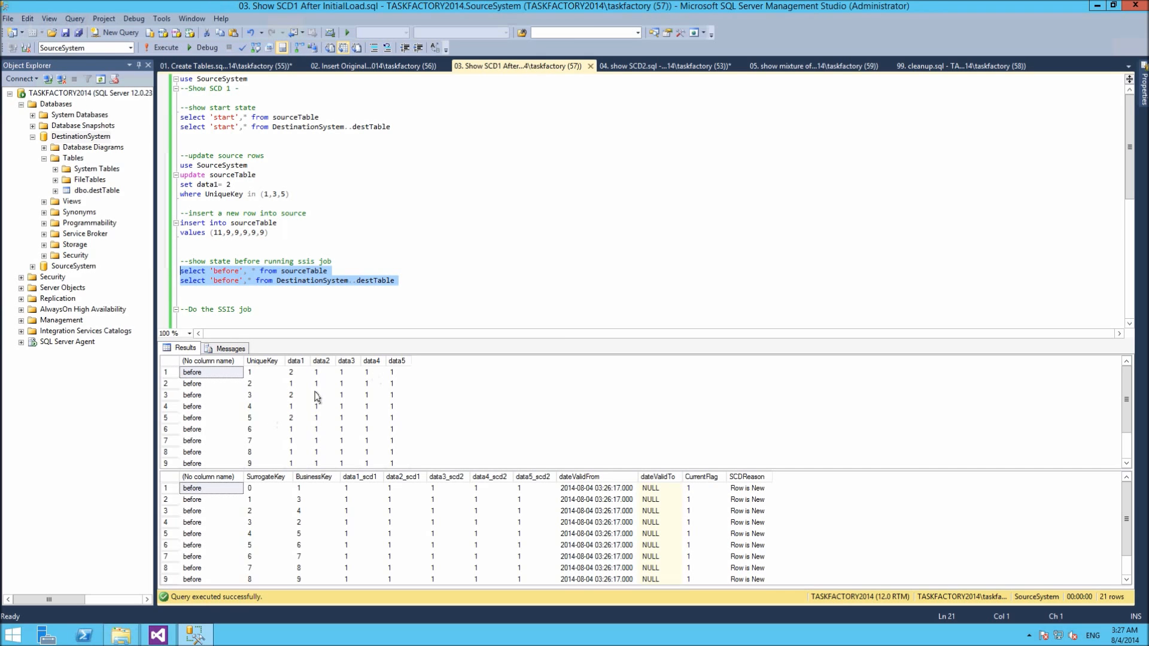
click(533, 533)
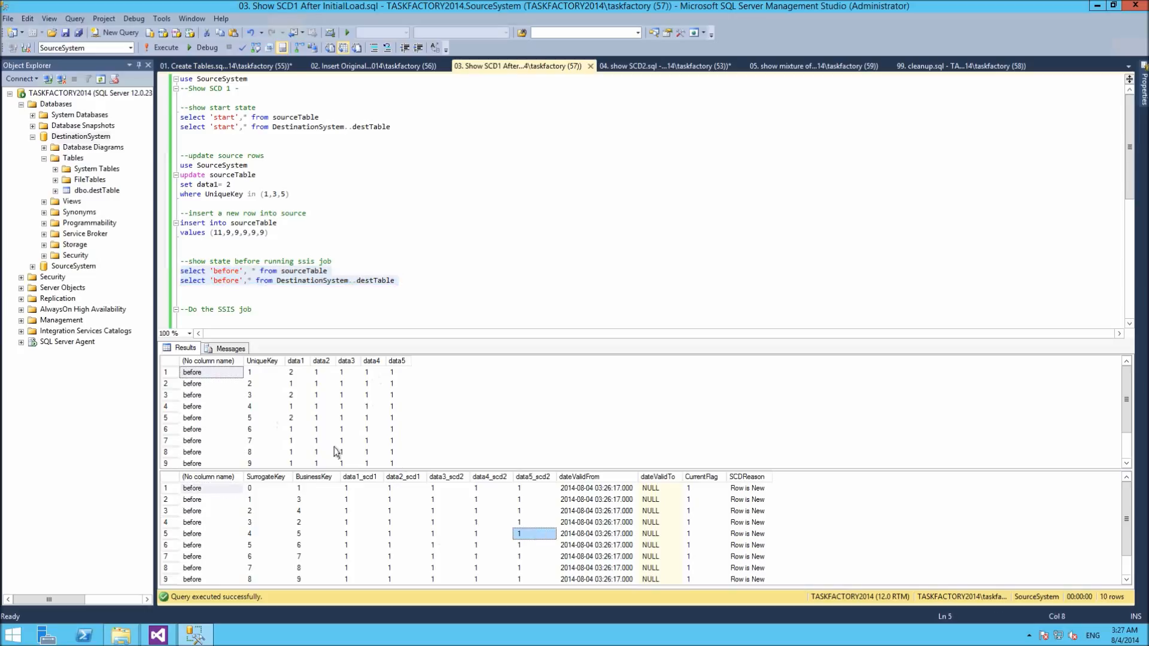
click(295, 418)
click(296, 374)
click(295, 395)
click(457, 532)
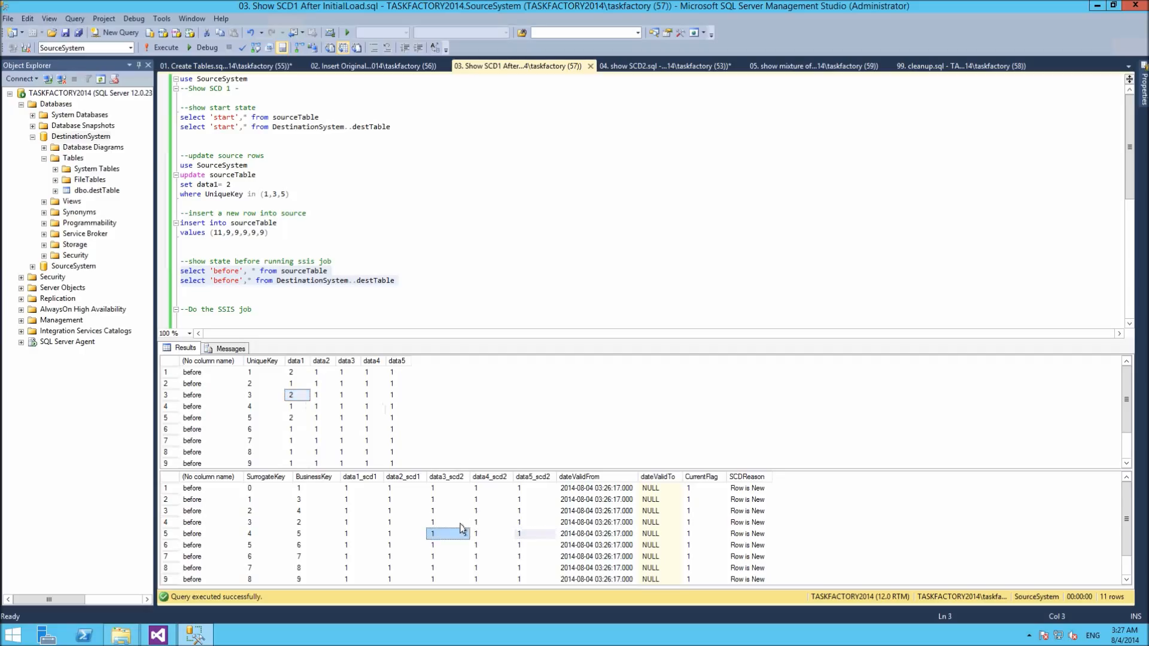
scroll(461, 528, down, 1)
scroll(468, 531, up, 1)
Switch to Visual Studio, run Package1.dtsx again, and examine the row counts on the data flow's output paths.
click(158, 635)
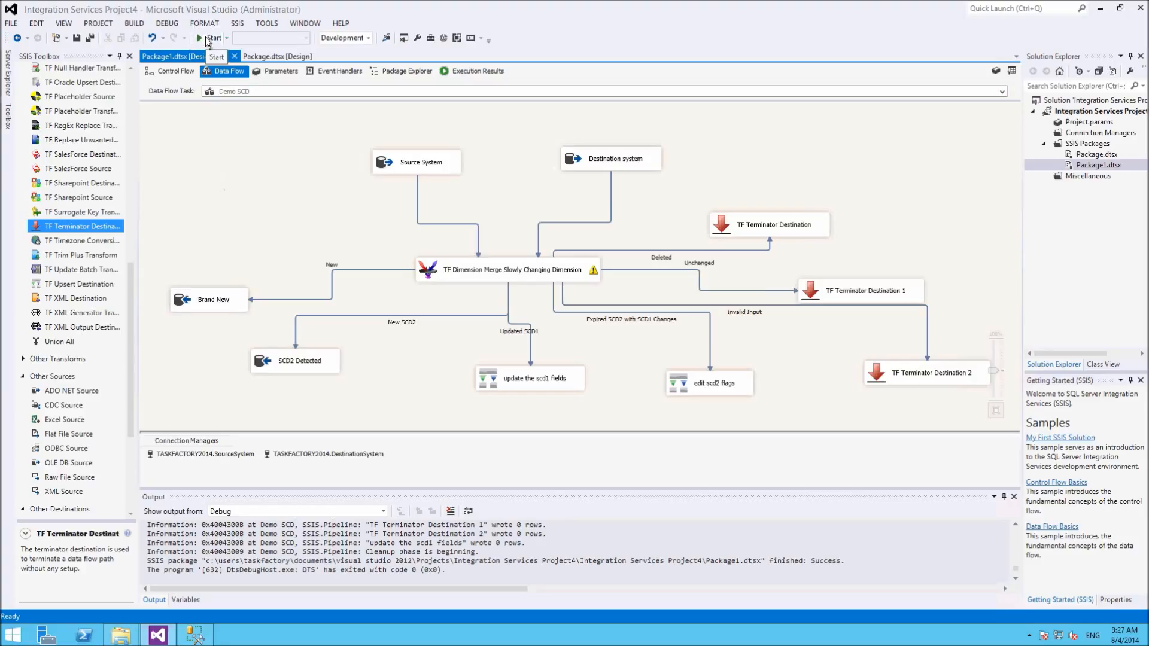
click(207, 39)
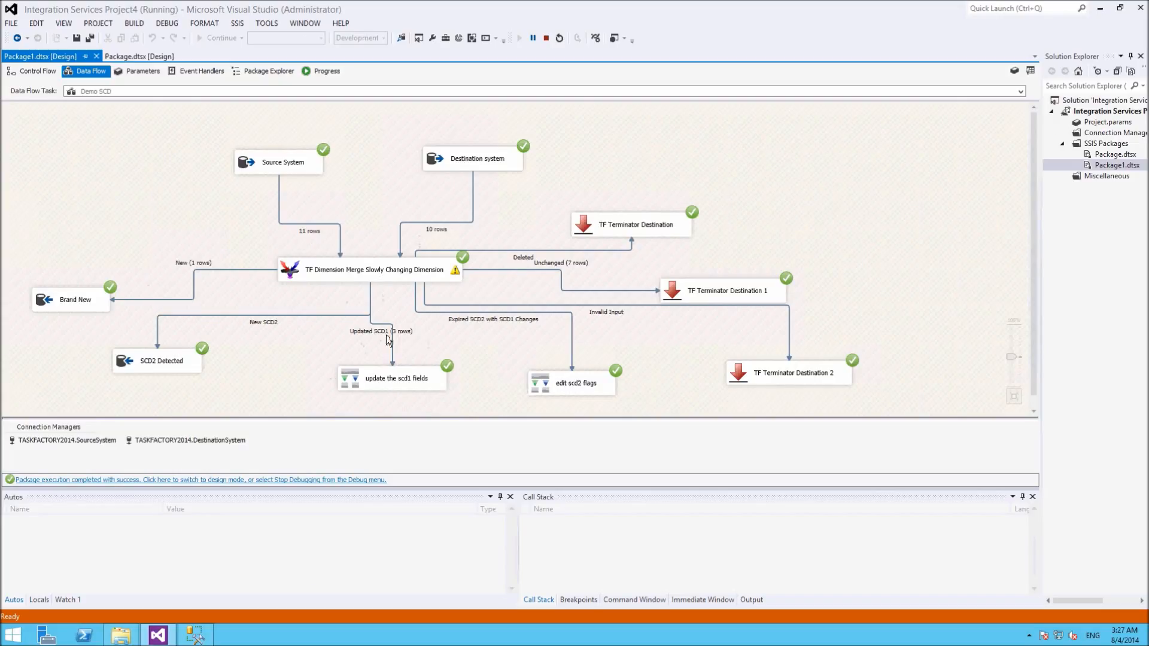
click(392, 383)
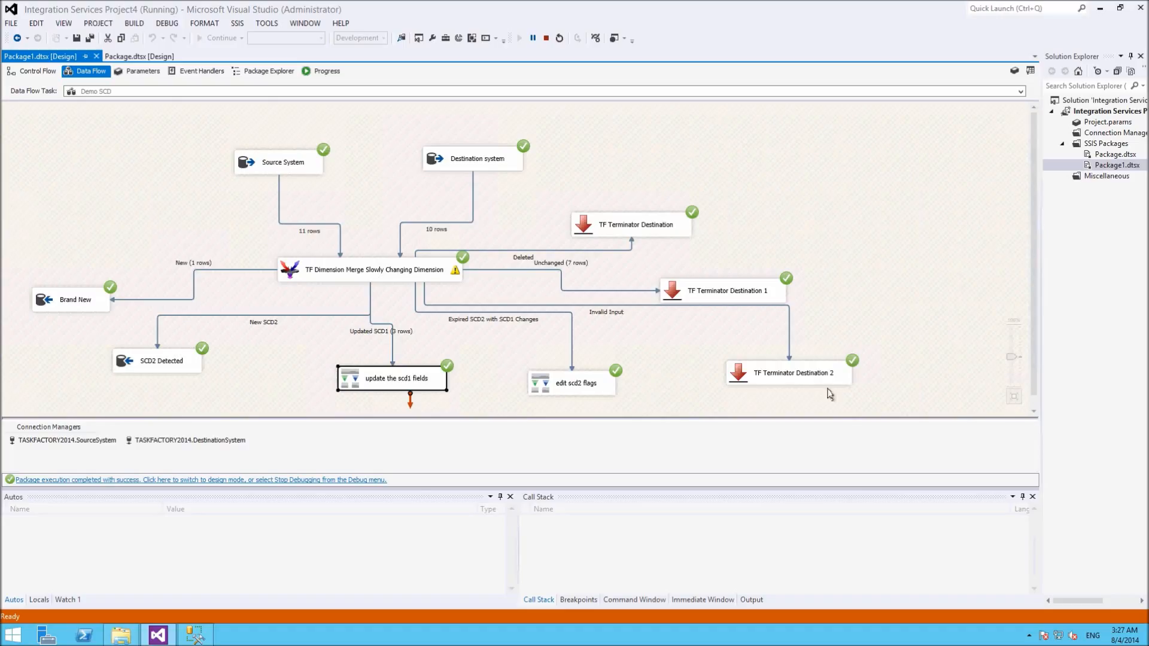
click(1011, 345)
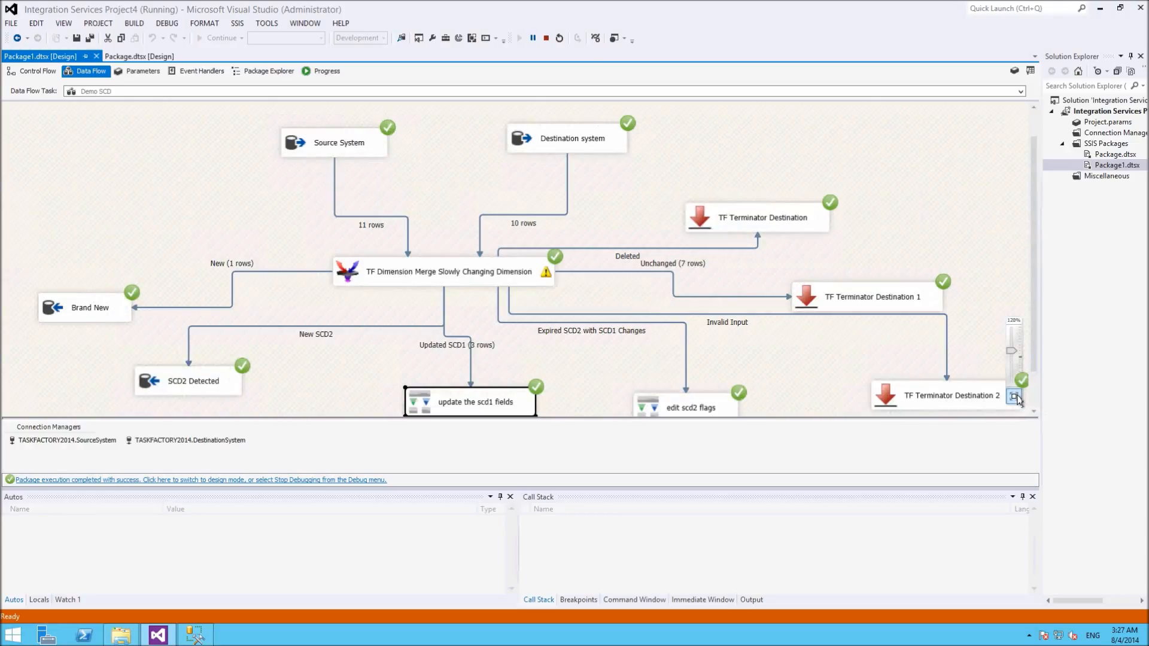
click(1014, 396)
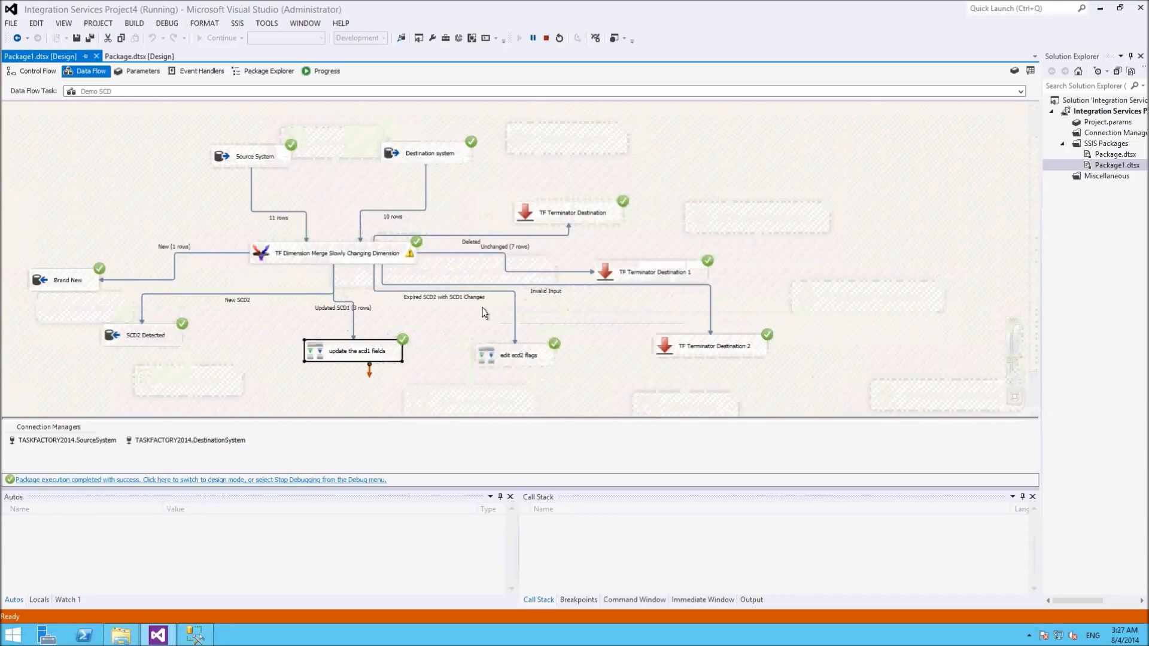
Stop debugging the package, switch to SQL Server Management Studio and run the 'after' selects on sourceTable and destTable.
click(546, 38)
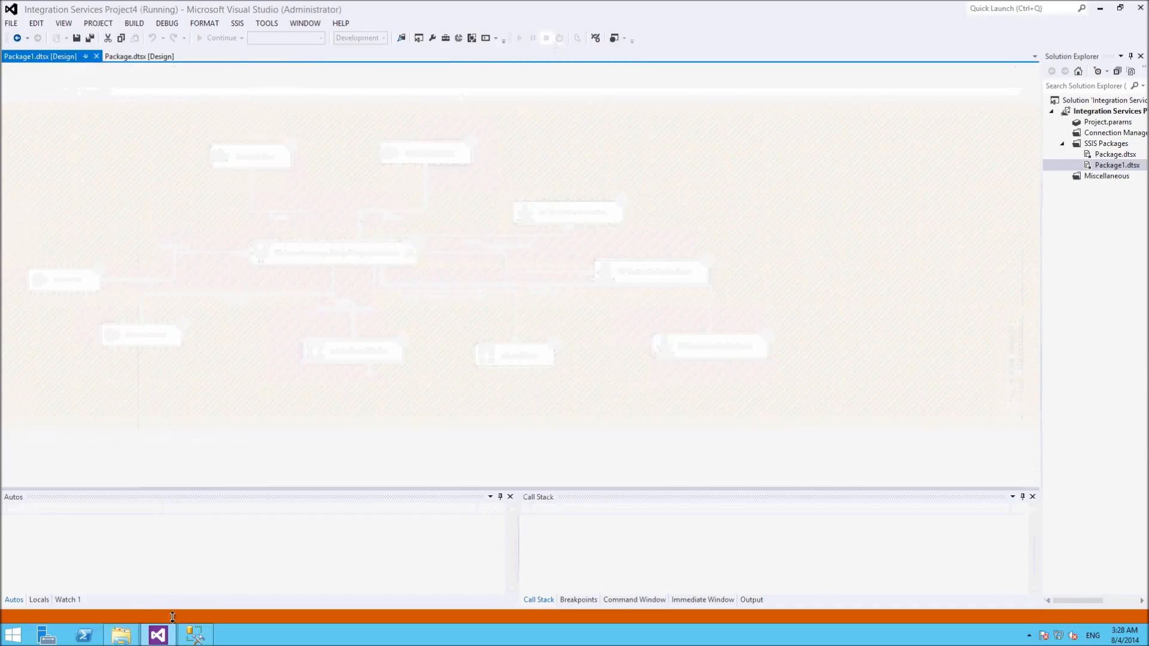
click(195, 635)
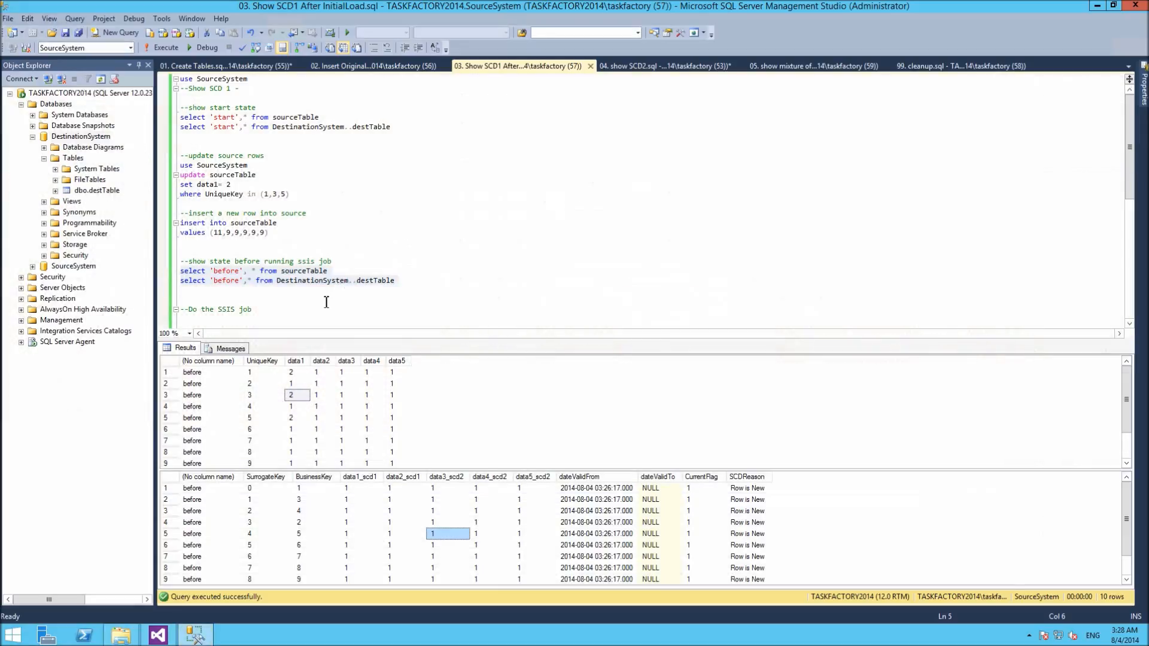
scroll(326, 302, down, 2)
click(326, 300)
scroll(328, 293, down, 10)
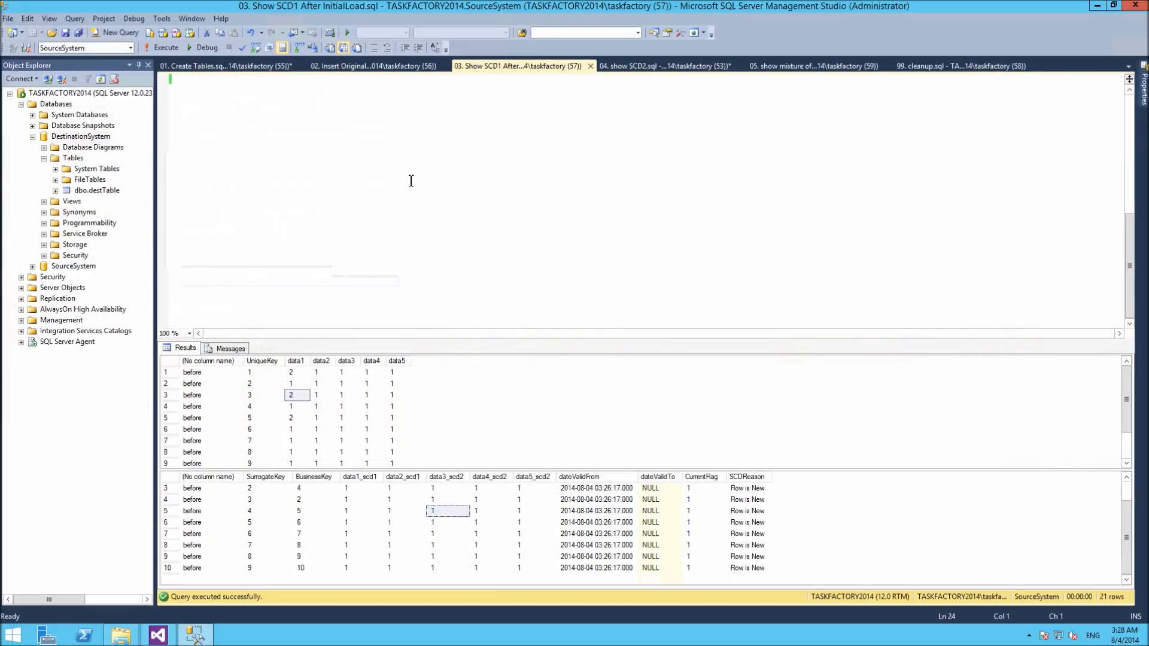
scroll(394, 194, up, 3)
drag(394, 157, 165, 145)
key(F5)
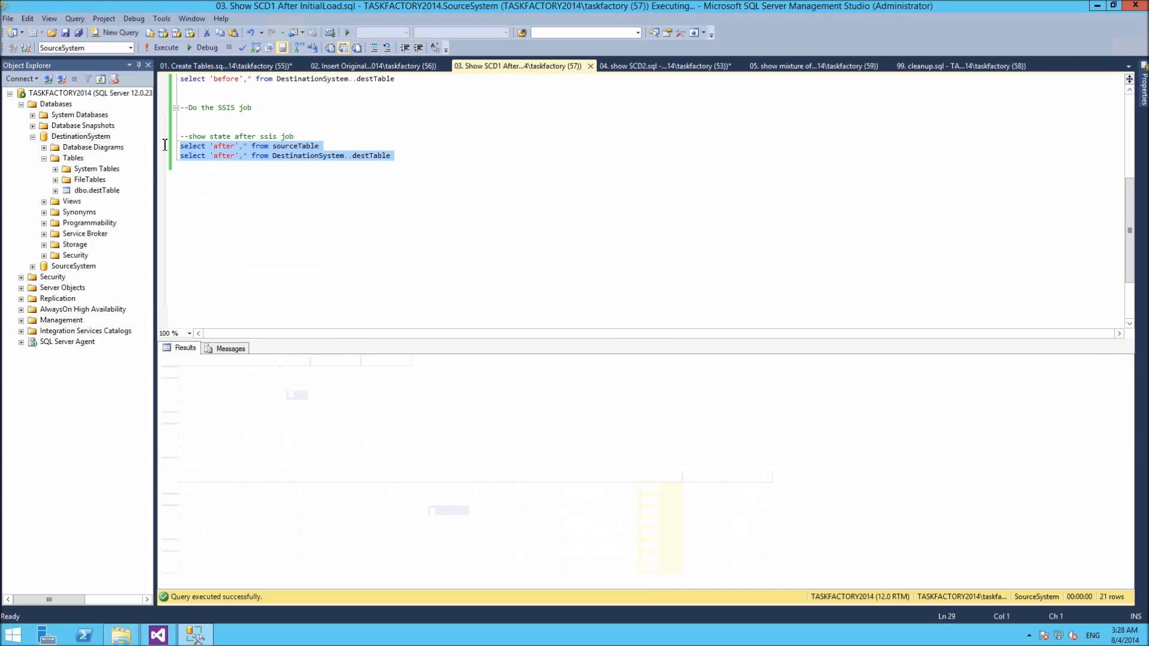
Compare the 'after' rows of both tables, checking the new BusinessKey 11 row and the SCDReason and data1_scd1 columns in destTable.
click(275, 373)
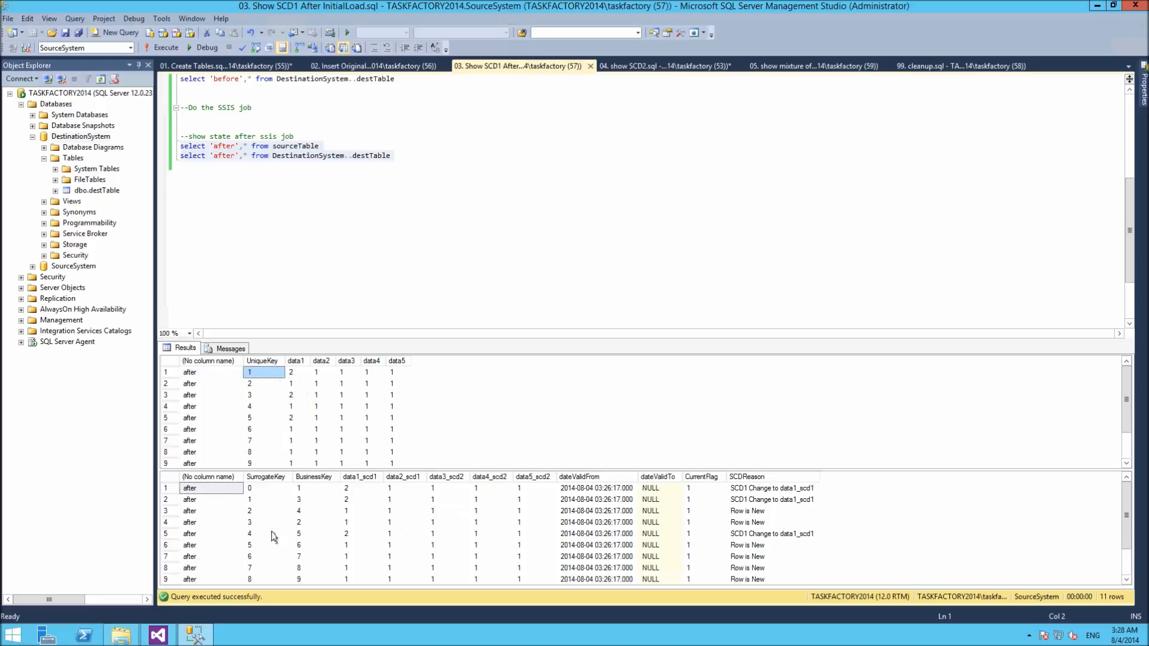
click(207, 499)
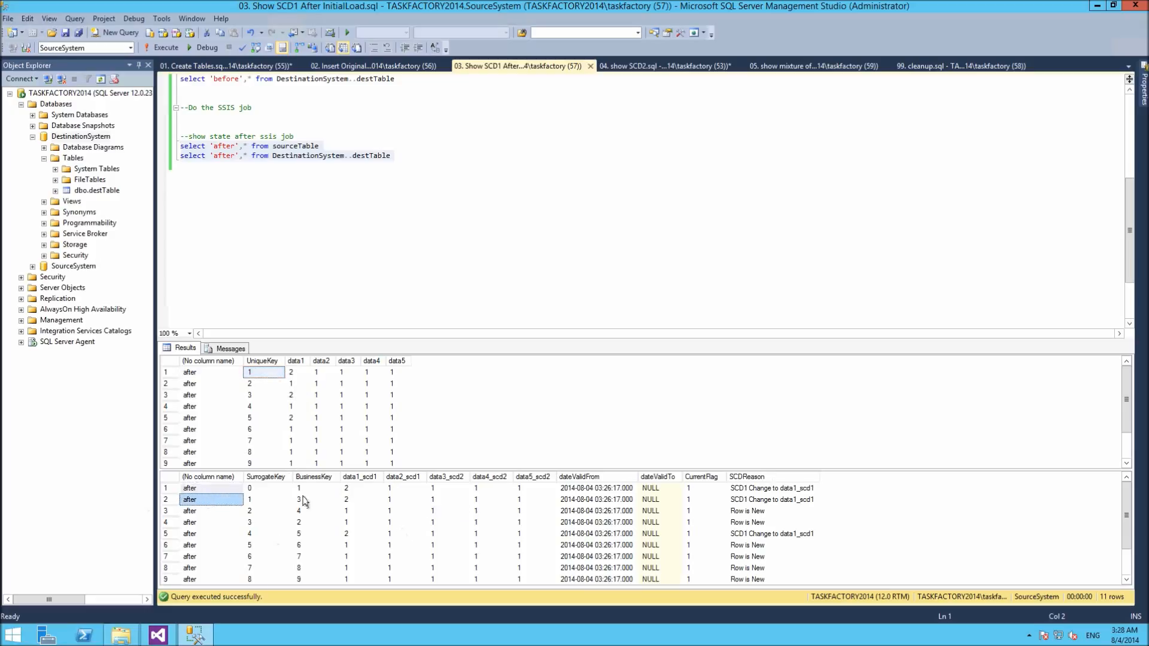
click(519, 499)
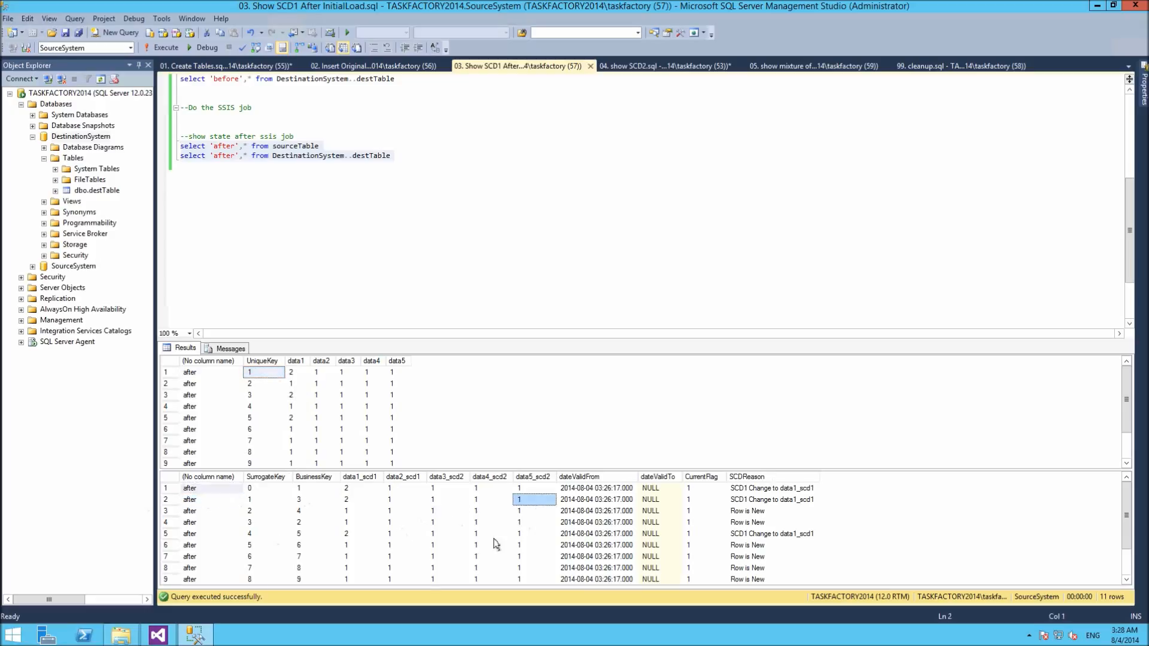
scroll(497, 544, down, 1)
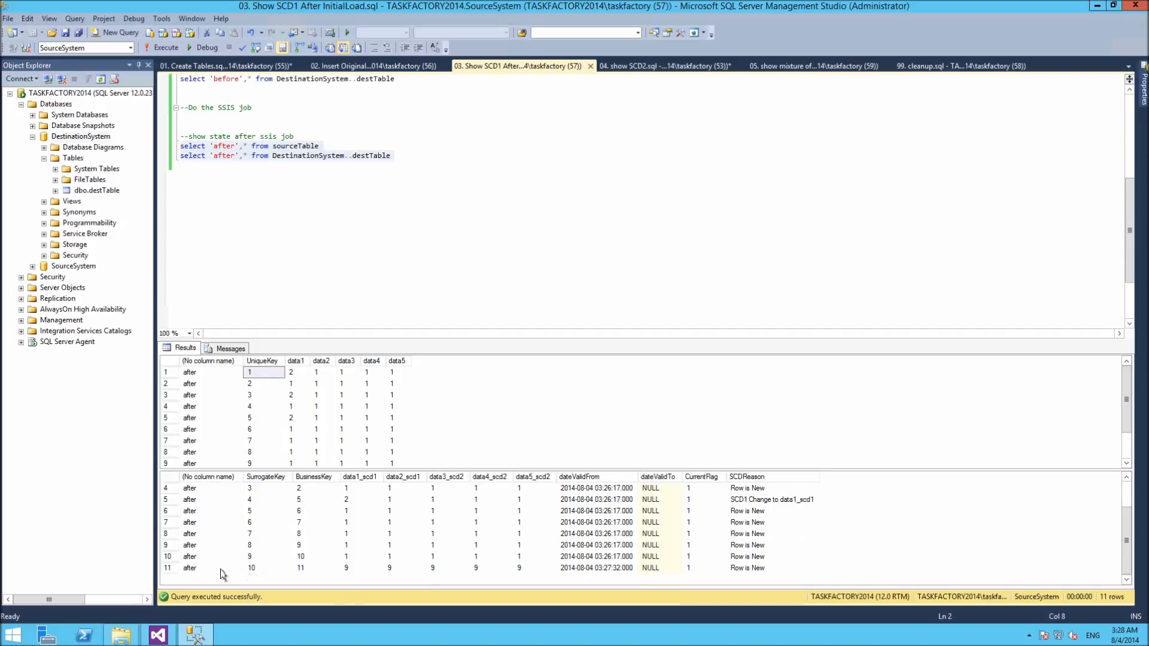
drag(226, 571, 758, 569)
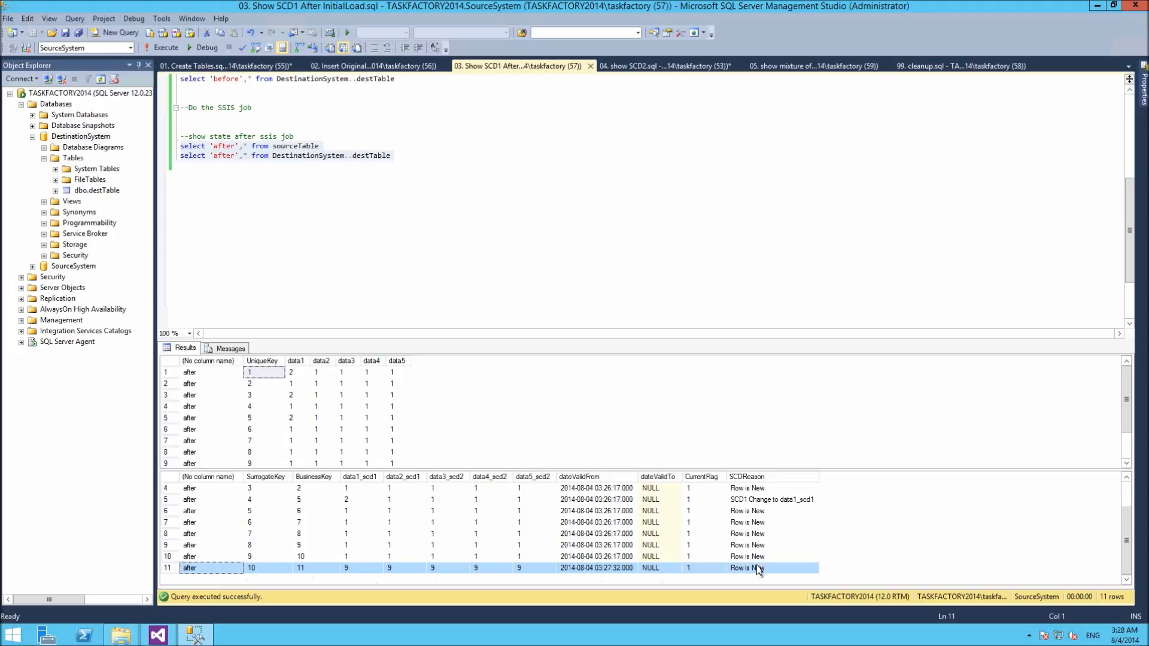
click(777, 502)
scroll(807, 518, up, 1)
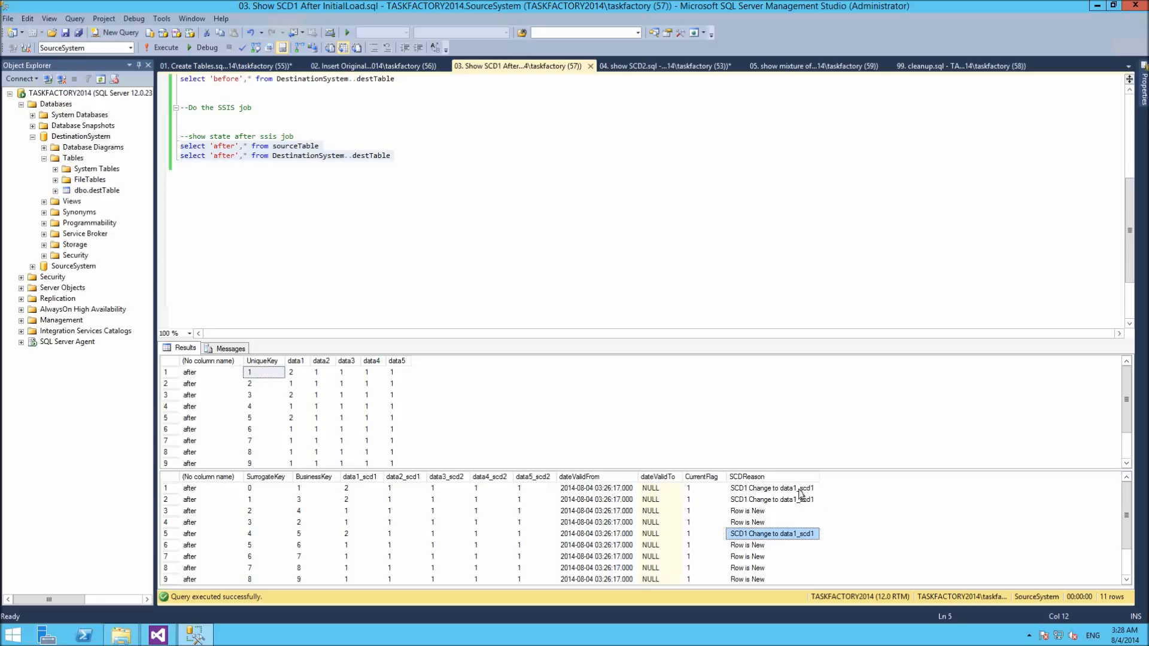
click(356, 489)
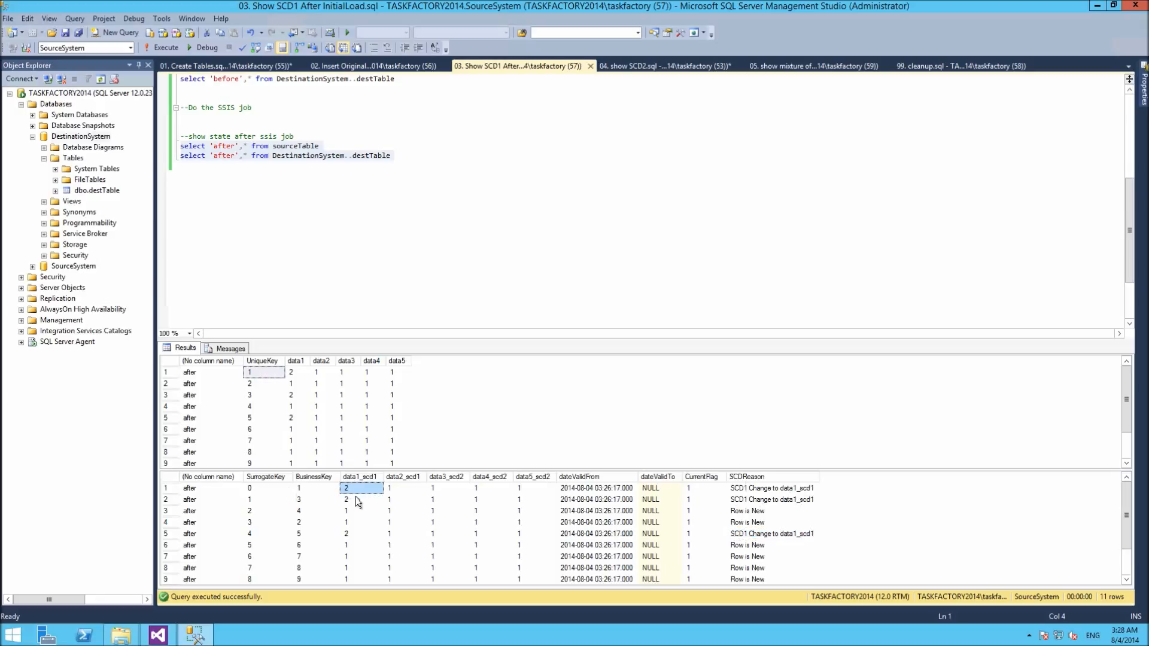
click(358, 500)
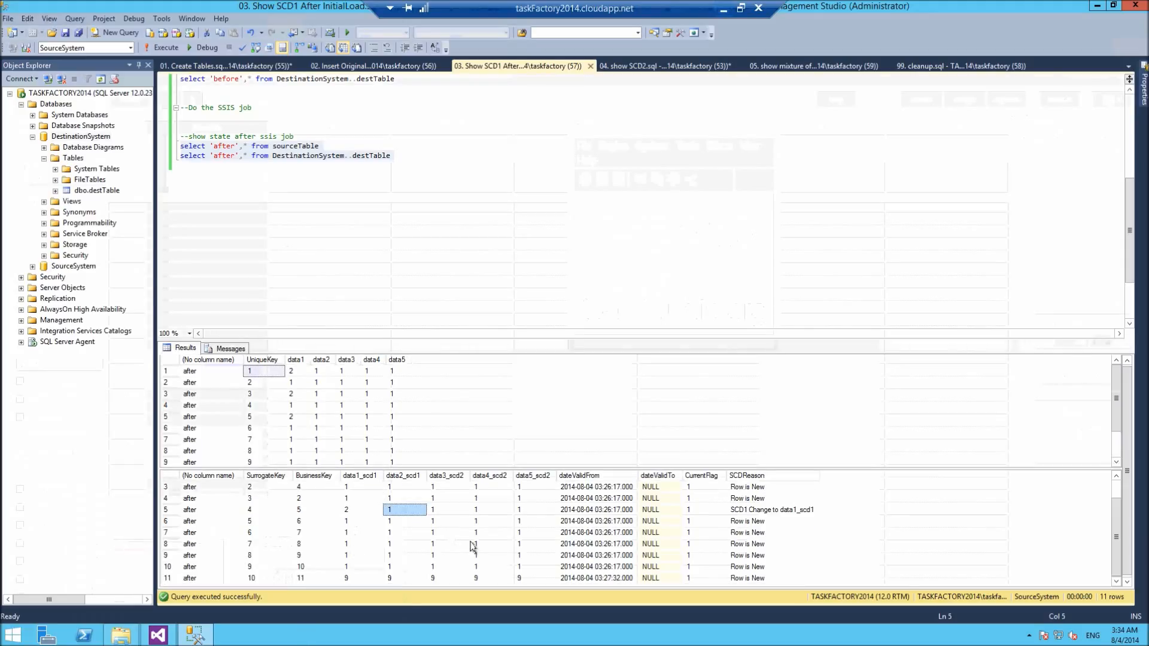
Review the BusinessKey 11 row again, plus the data1_scd1 values and SCDReason of BusinessKey 1, 3 and 5 in destTable.
click(473, 545)
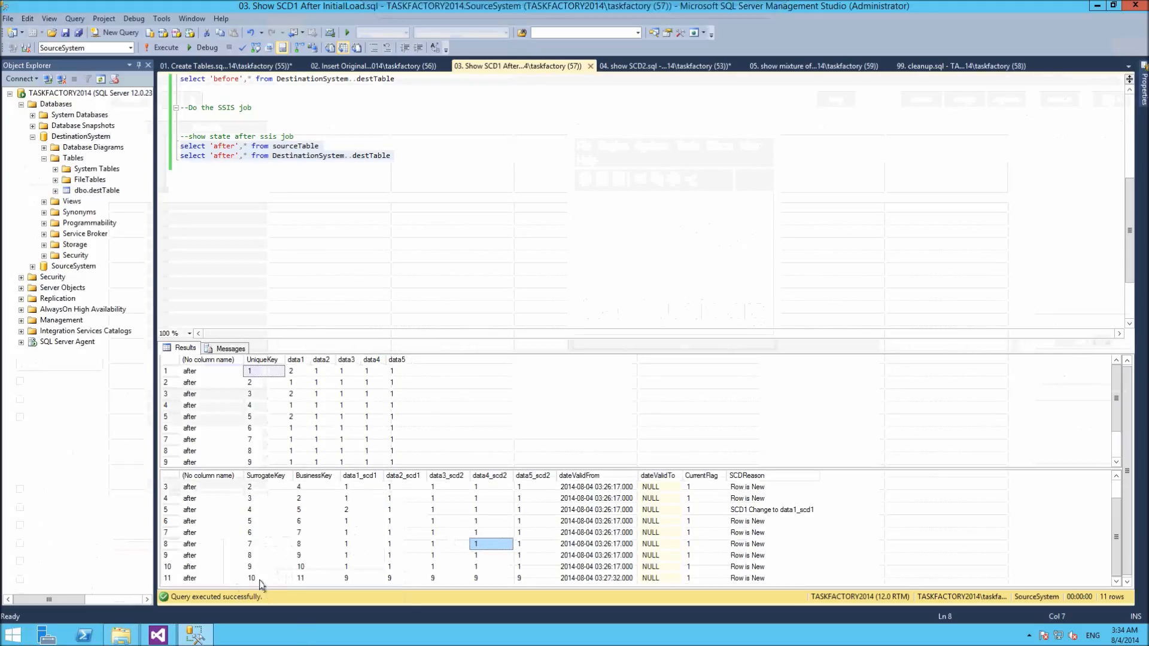
drag(257, 579, 607, 580)
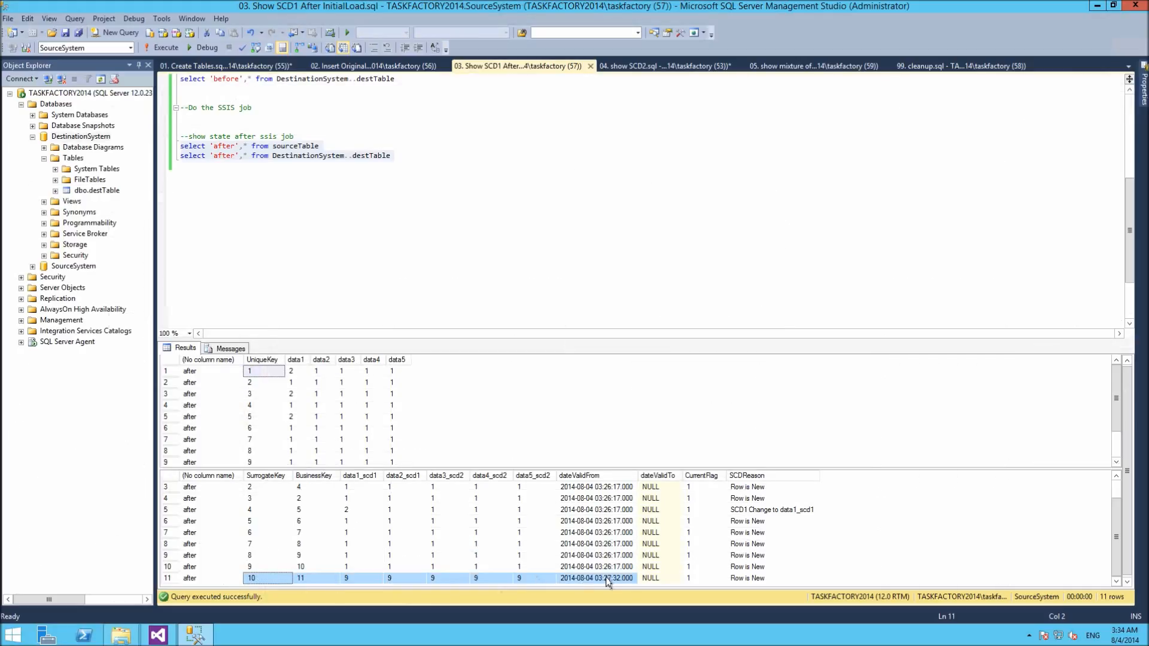
click(746, 510)
scroll(746, 511, up, 1)
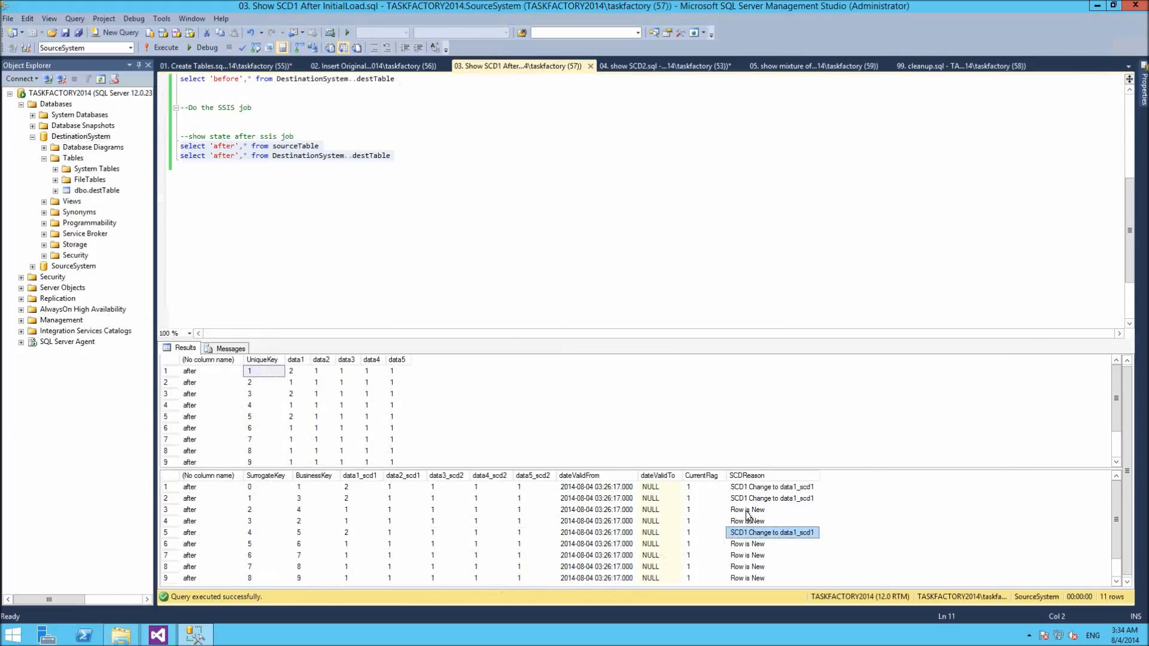
click(370, 487)
click(362, 499)
click(347, 534)
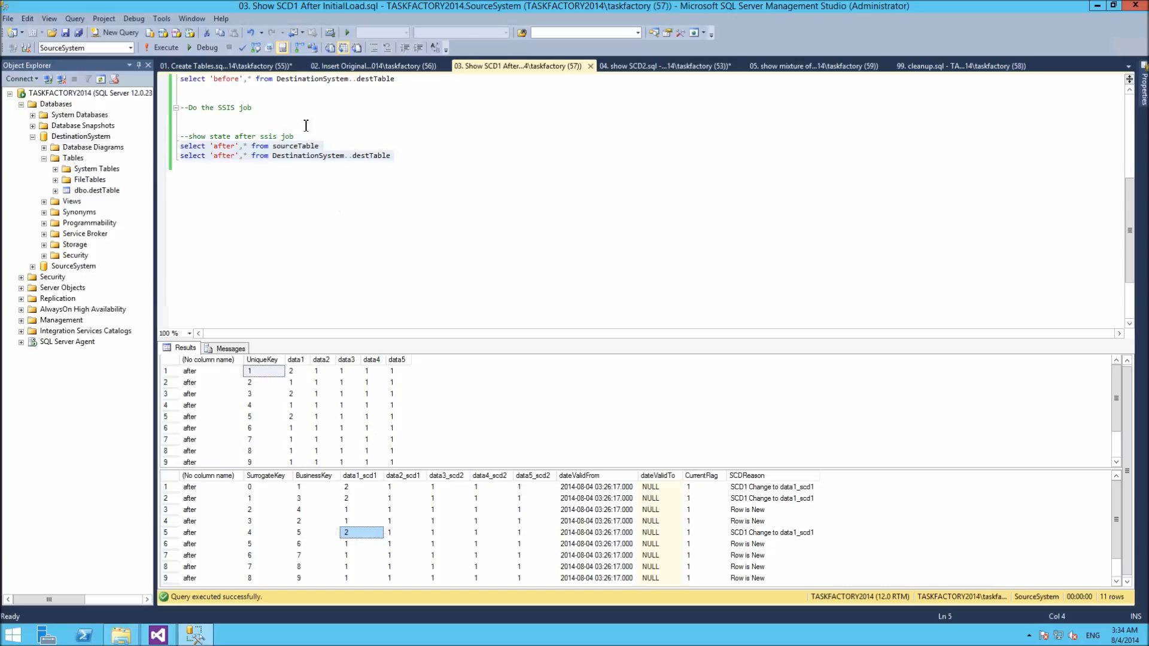
Open the script 04. show SCD2.sql, run its 'start' selects and review the sourceTable and destTable rows.
click(622, 67)
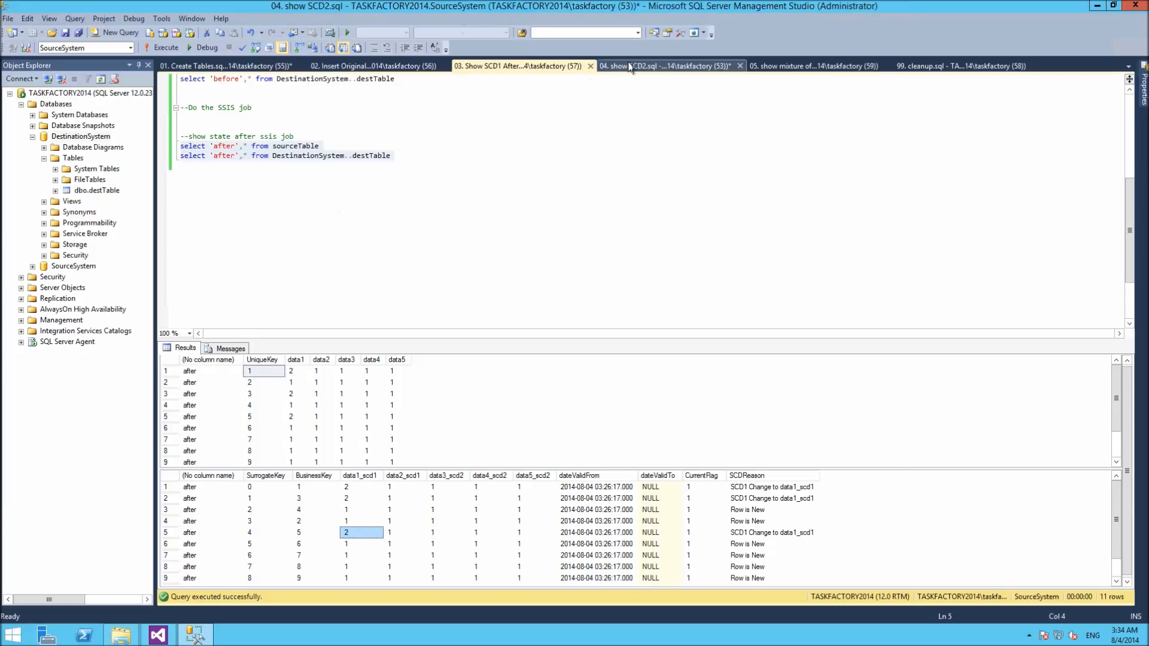
scroll(389, 272, up, 2)
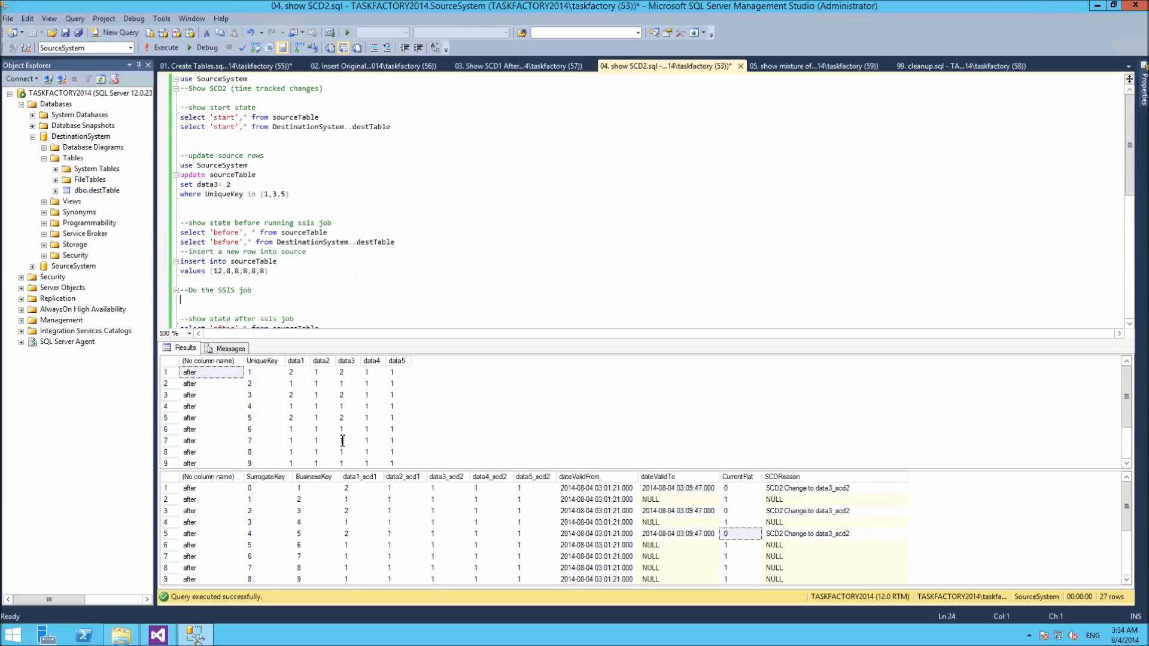
drag(394, 128, 143, 110)
key(F5)
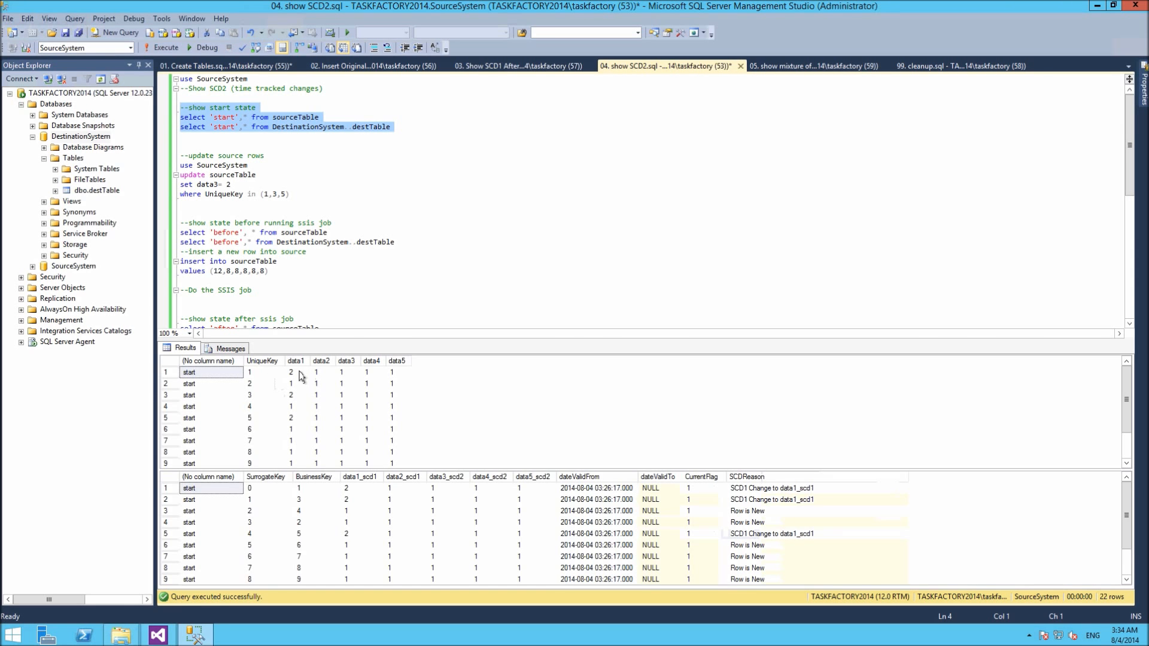
scroll(294, 426, down, 3)
scroll(293, 426, down, 6)
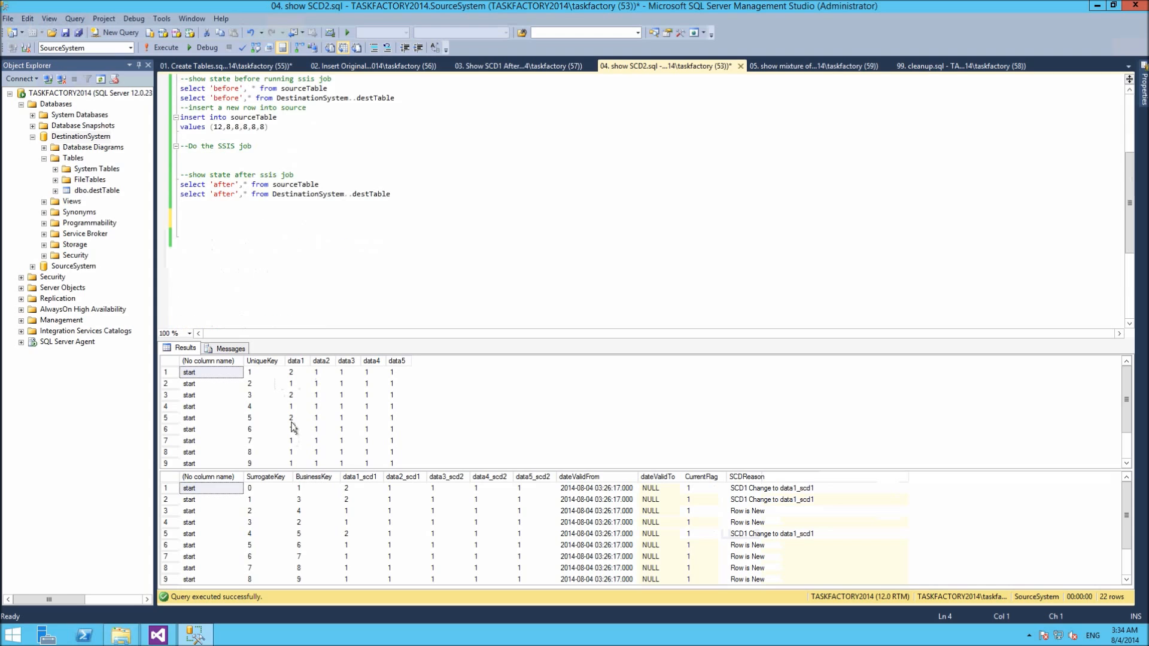
click(754, 556)
scroll(754, 556, down, 1)
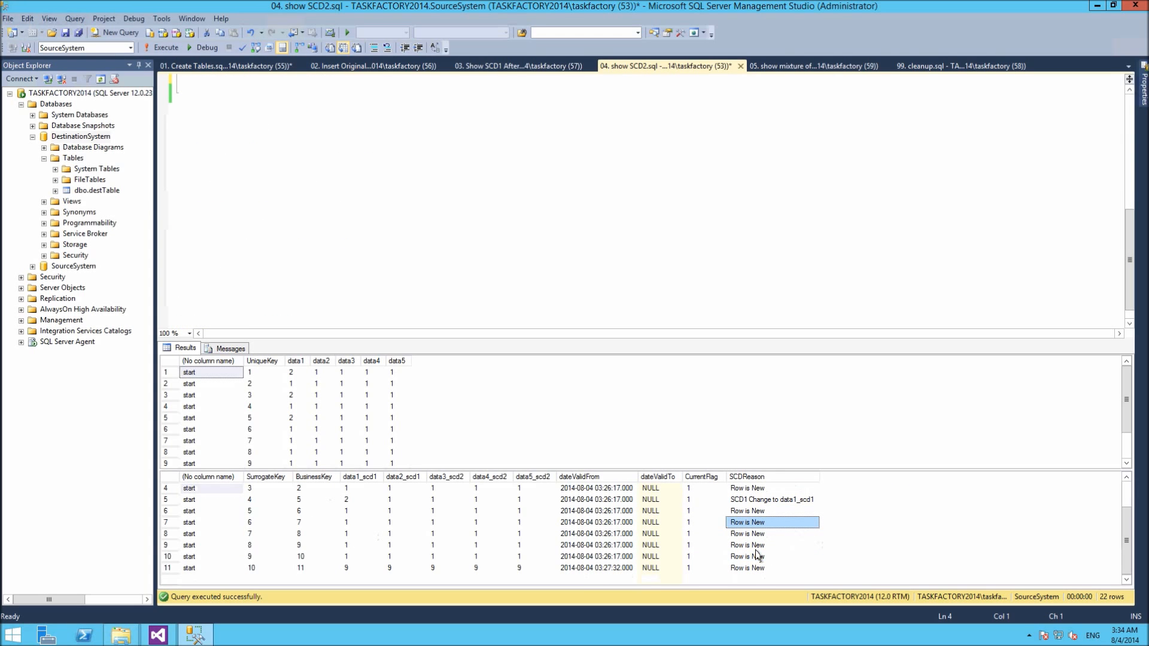
Run the script's statements setting data3 to 2 for UniqueKey 1, 3 and 5 and inserting (12,8,8,8,8,8) into sourceTable.
click(377, 177)
scroll(376, 181, up, 10)
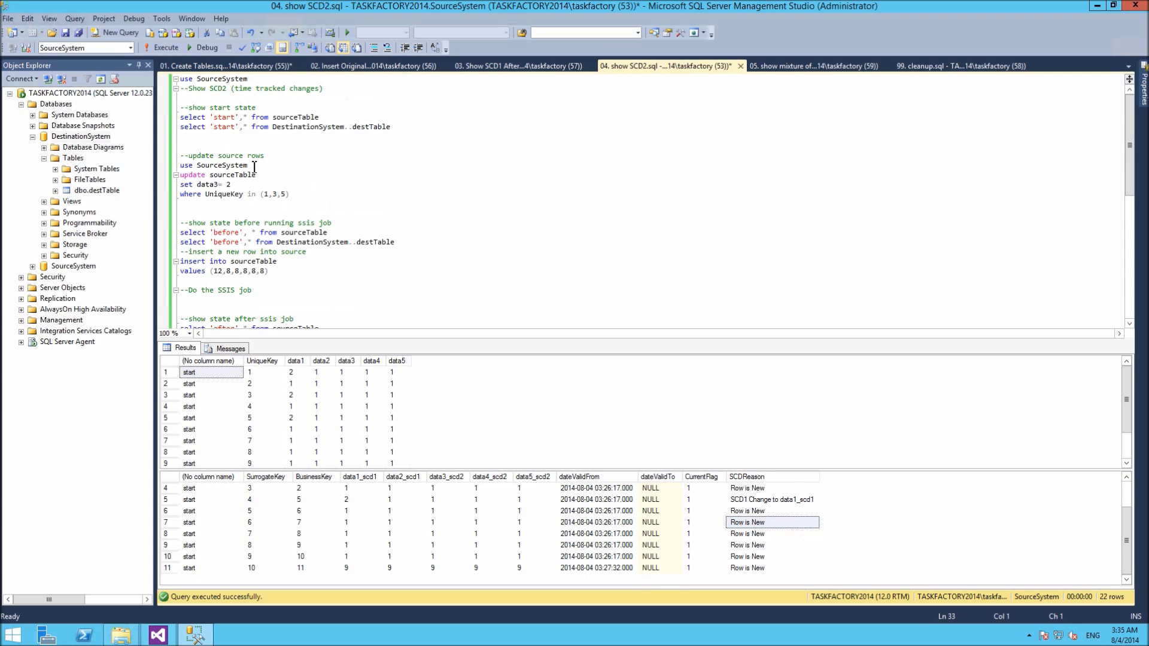
drag(291, 194, 166, 165)
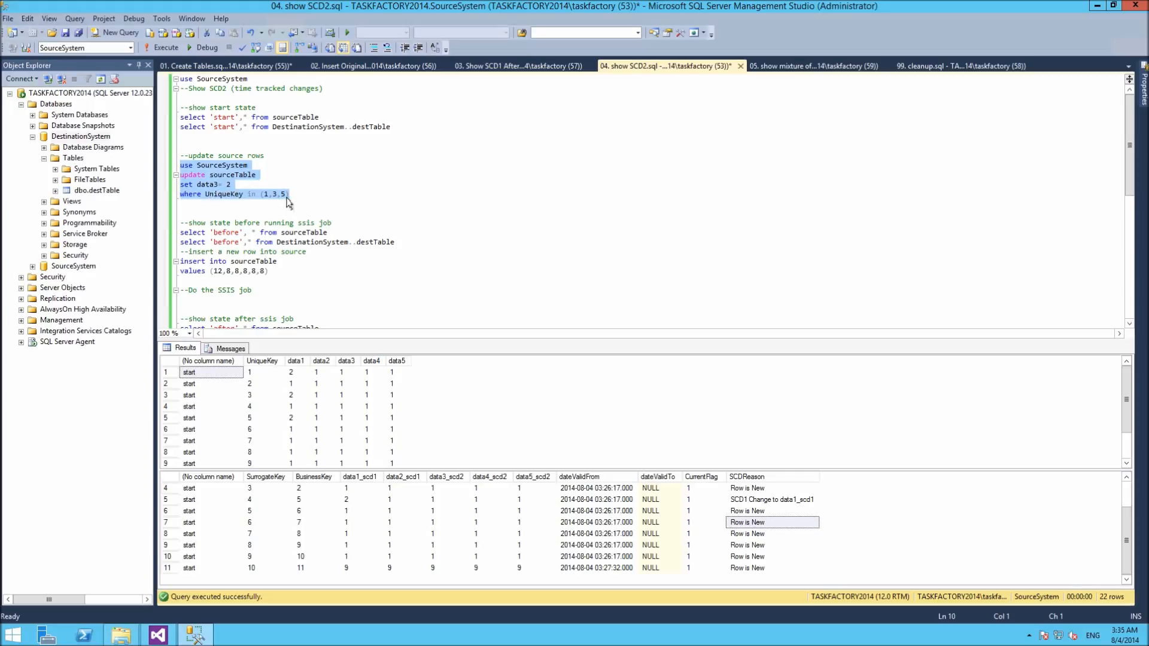
key(F5)
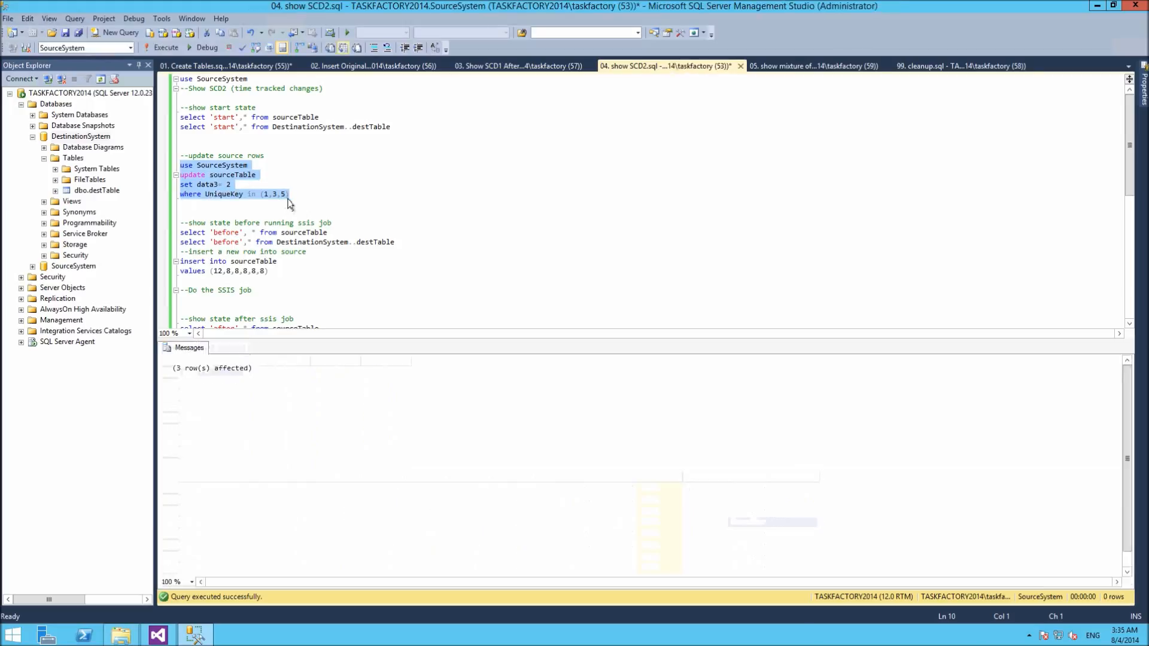
drag(278, 274, 160, 264)
key(F5)
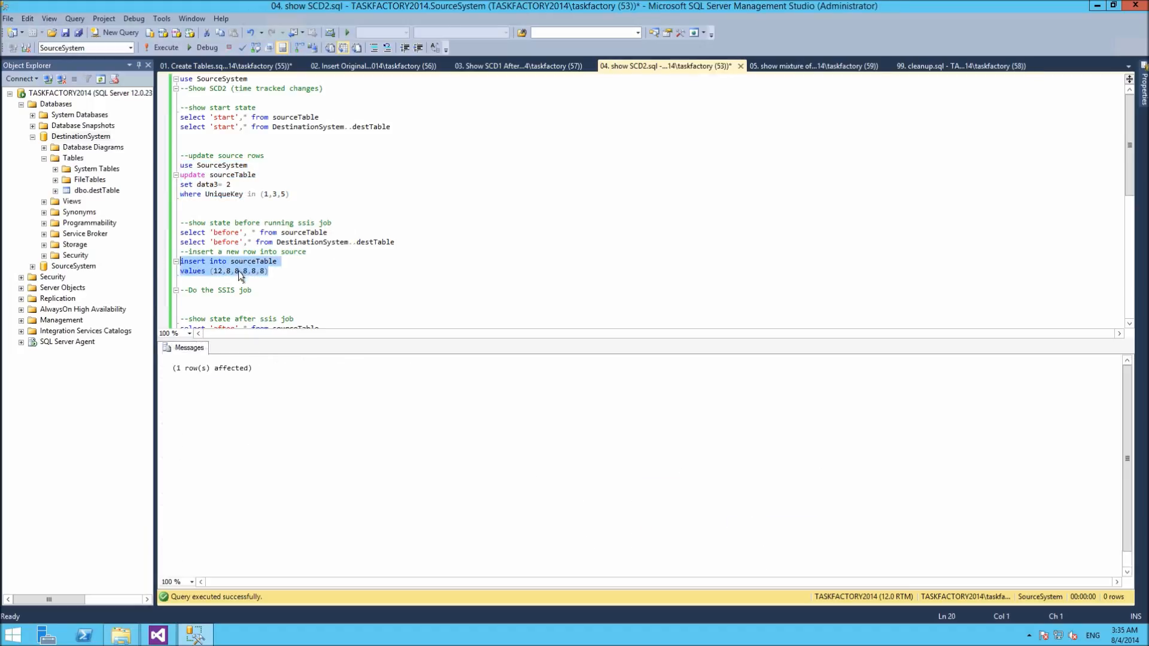
Run the 'before' selects and compare data3 and the last rows of sourceTable with those of destTable.
drag(402, 244, 170, 231)
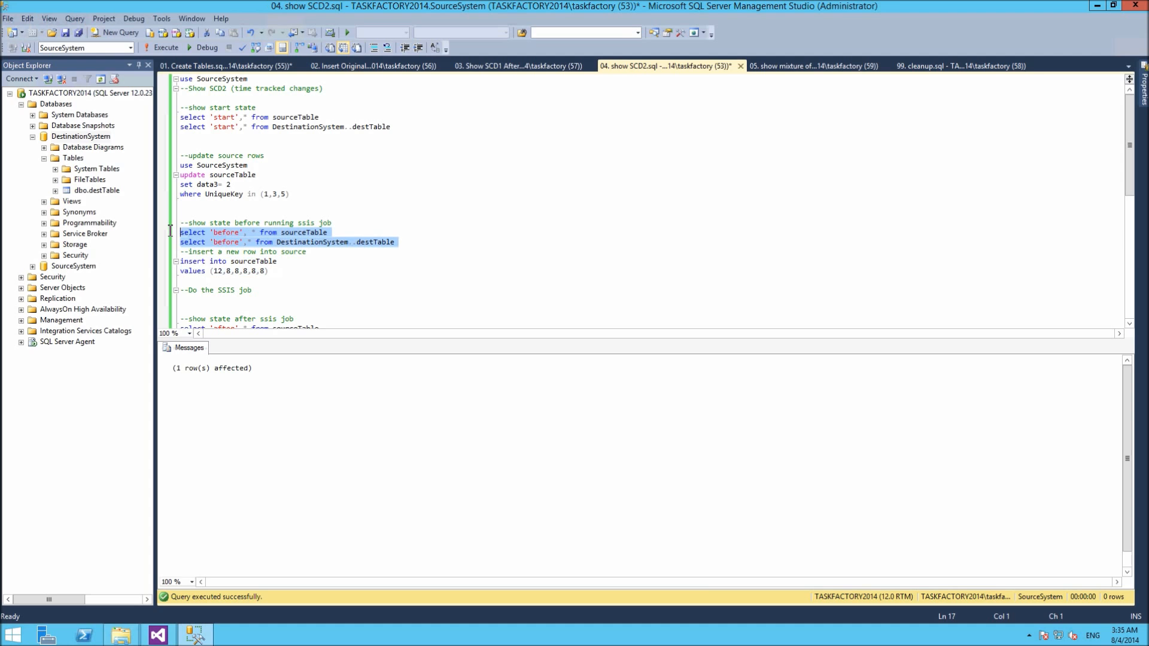
key(F5)
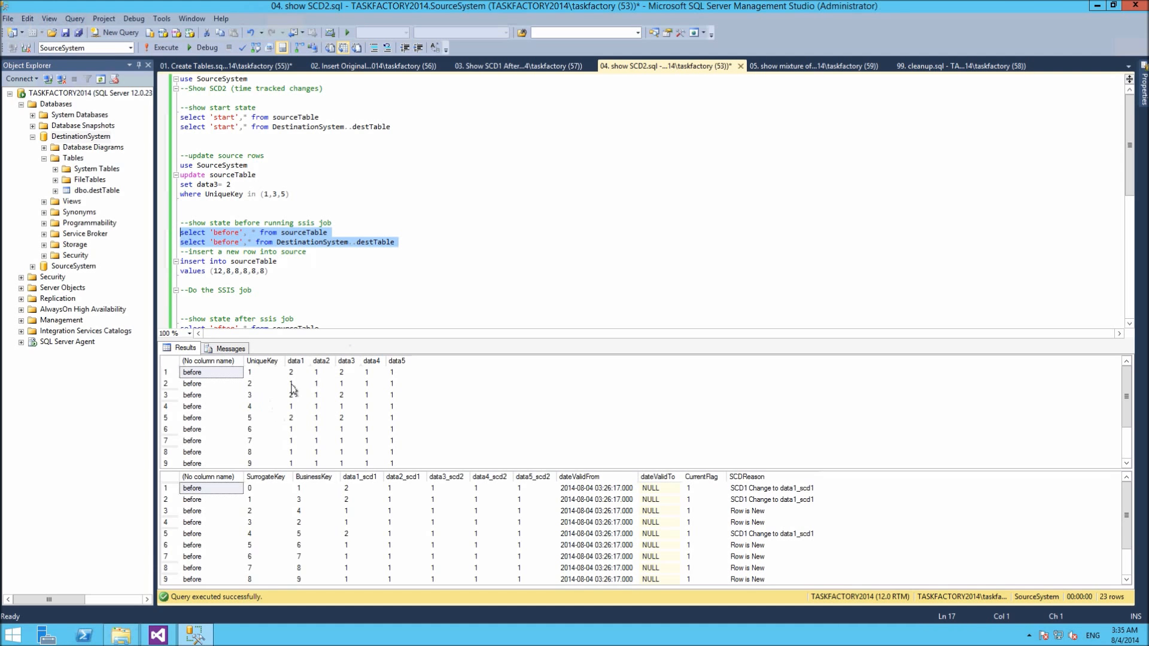
click(292, 372)
click(347, 371)
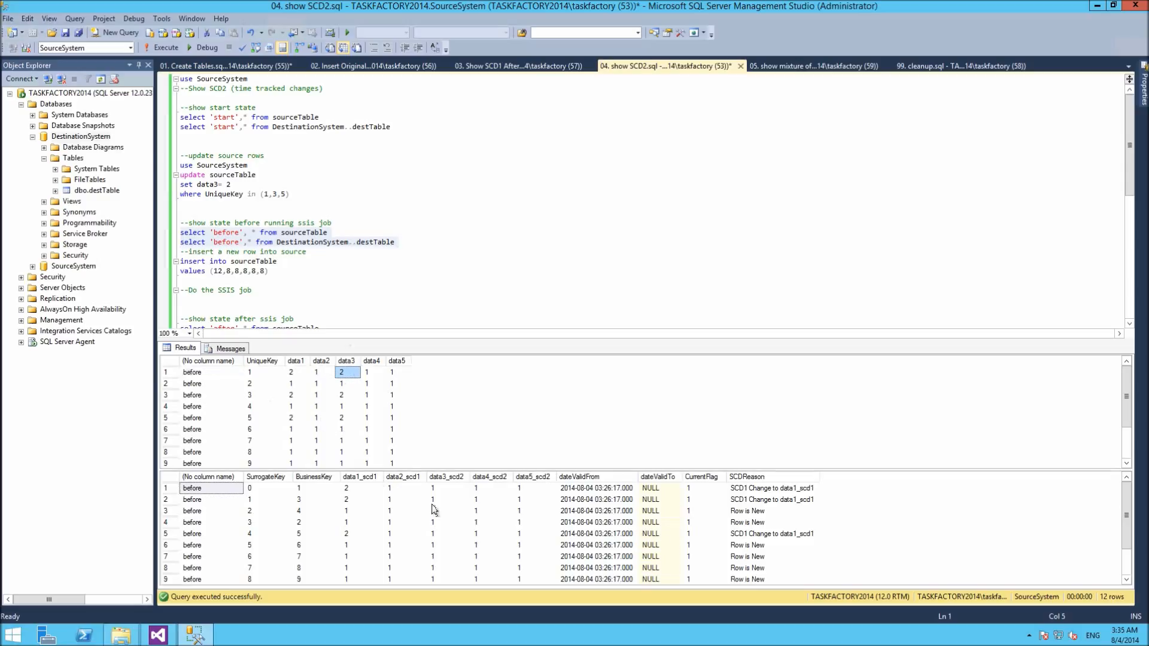
click(408, 528)
scroll(409, 529, down, 1)
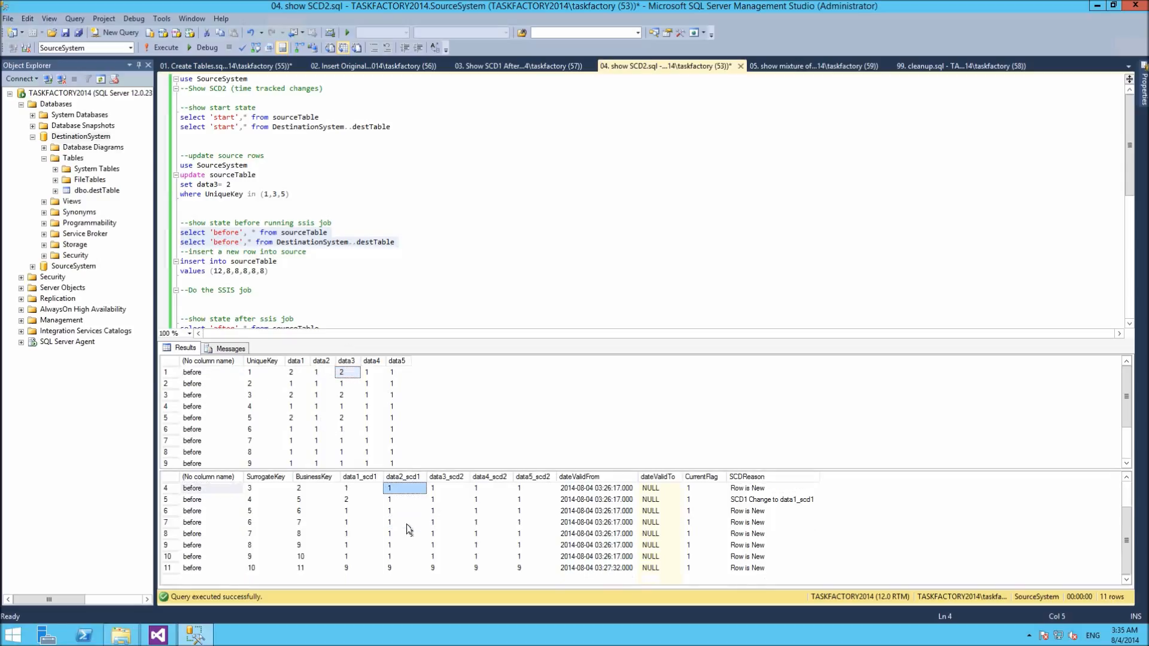
click(308, 568)
click(297, 396)
scroll(298, 410, down, 2)
click(251, 454)
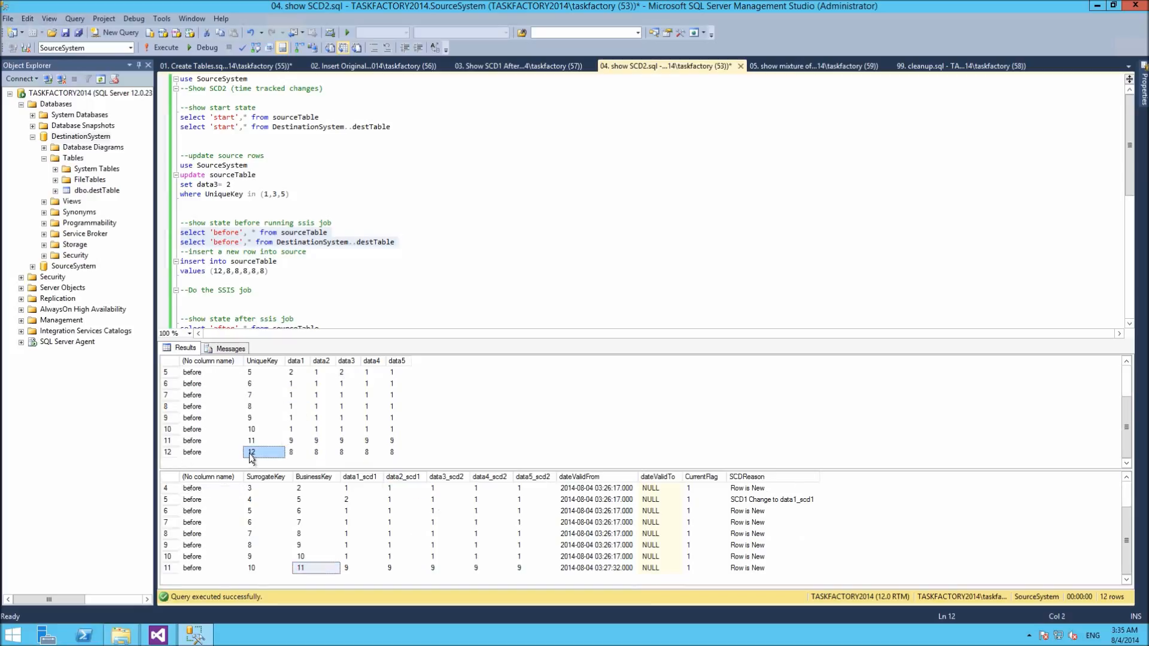
Switch to Visual Studio, run Package1.dtsx and examine the row counts on the SCD2 output paths up close.
click(159, 635)
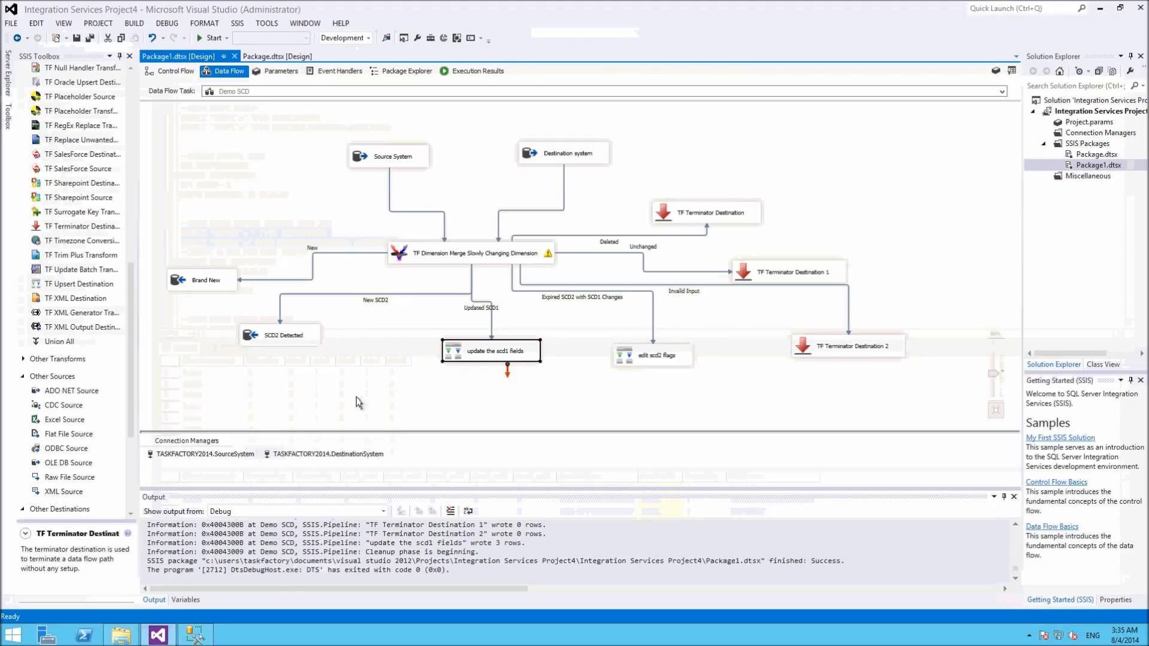
click(203, 39)
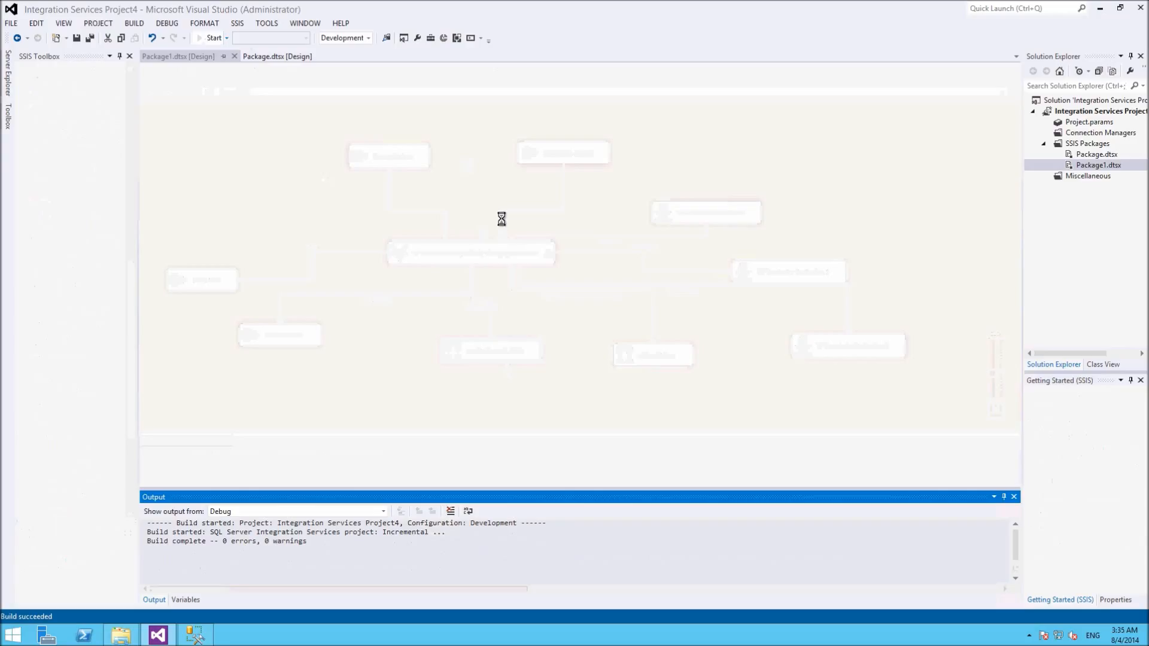
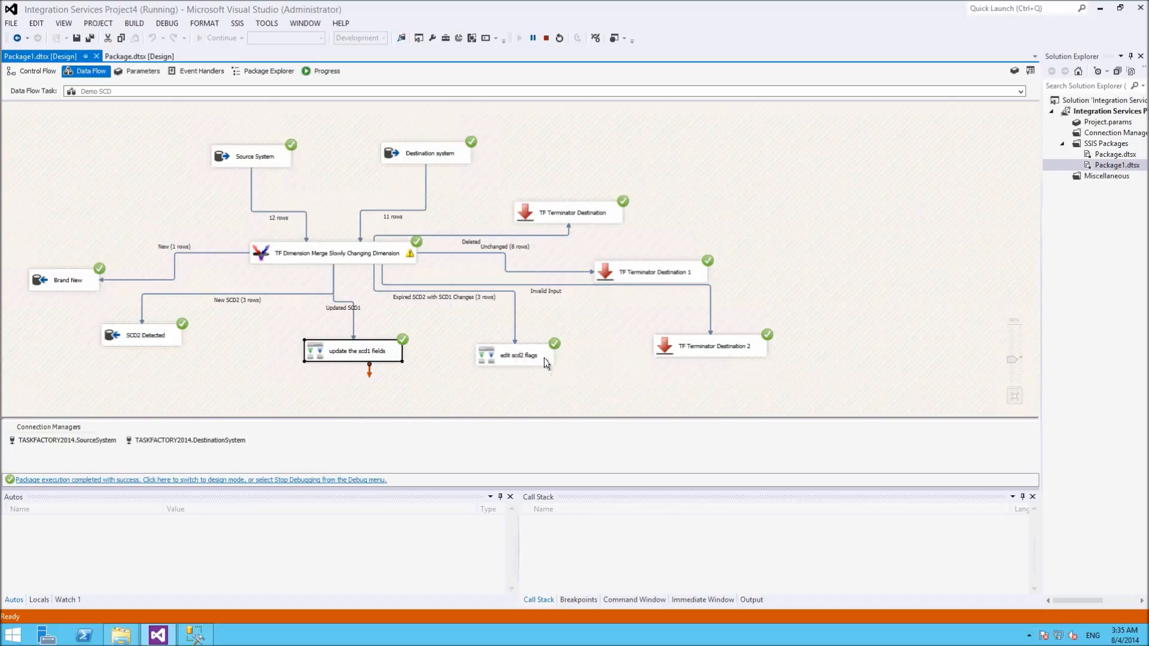
click(1010, 343)
drag(1012, 356, 1010, 337)
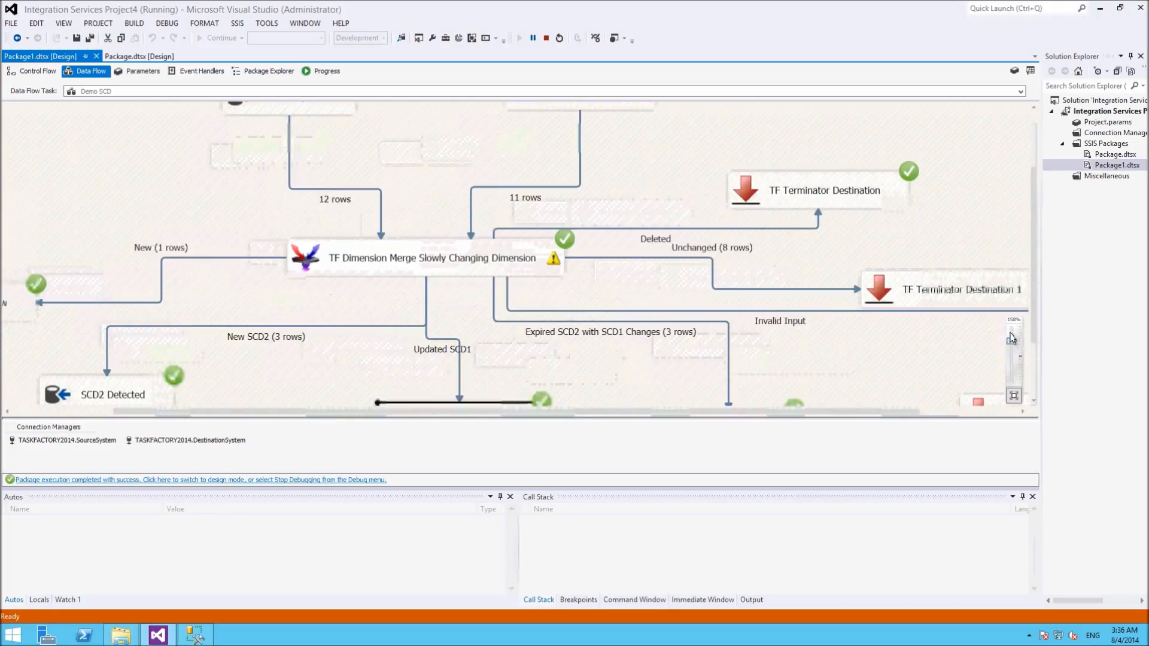
click(1033, 402)
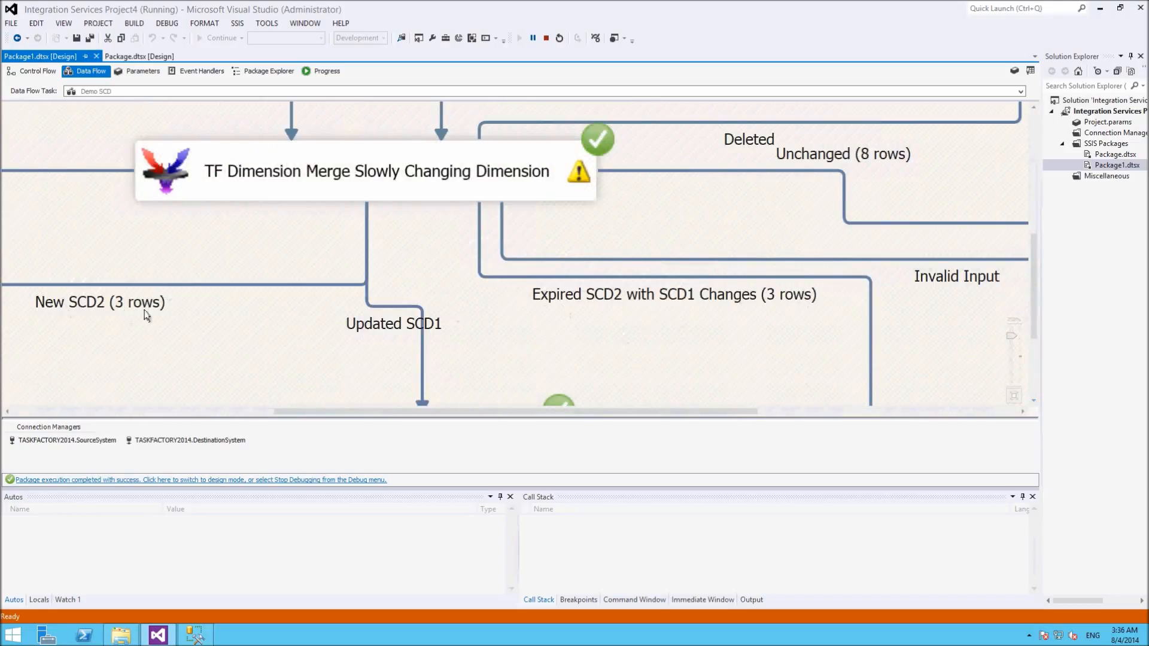
Fit the data flow in view, stop the package's debugging run and switch back to SQL Server Management Studio.
click(1013, 396)
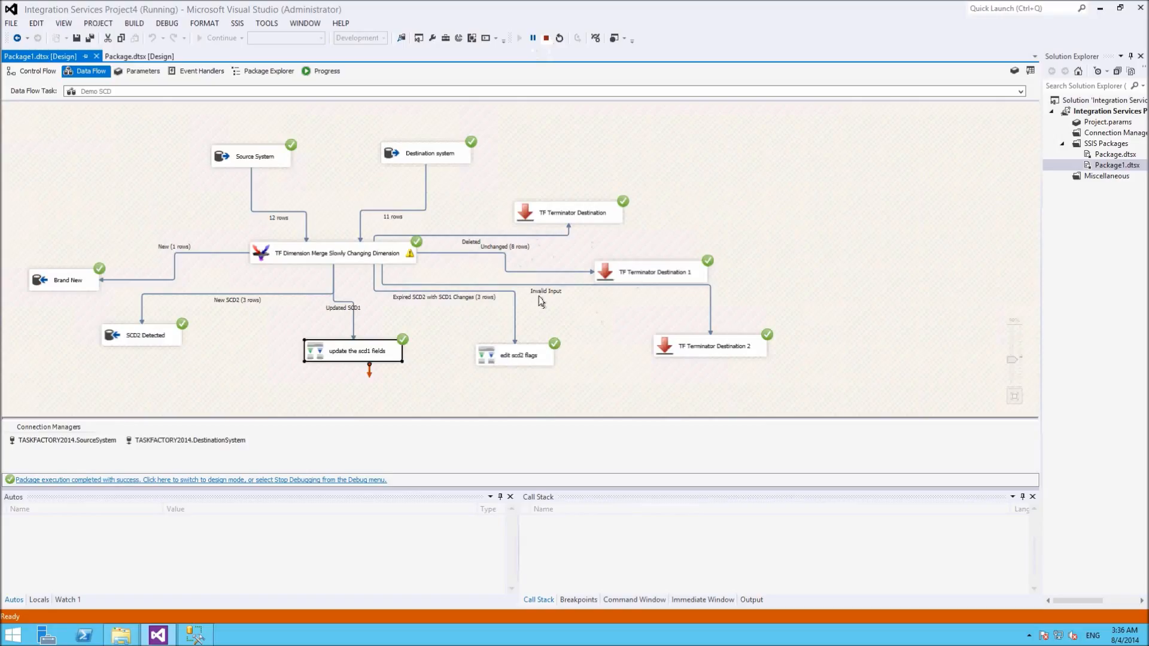
click(546, 39)
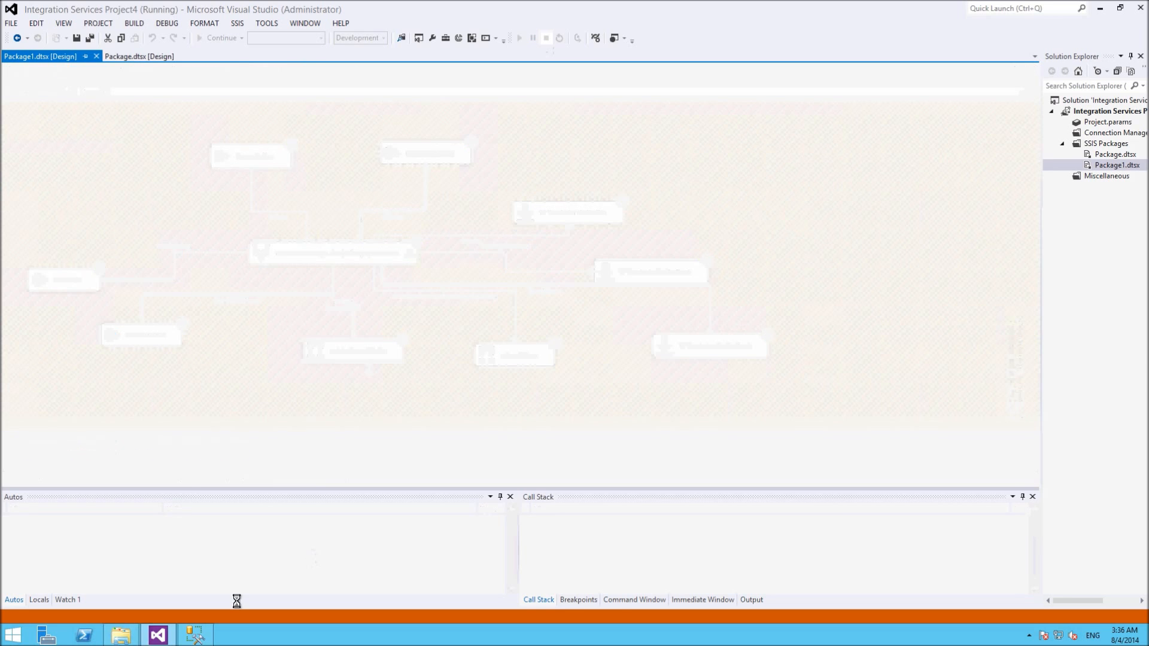
click(201, 639)
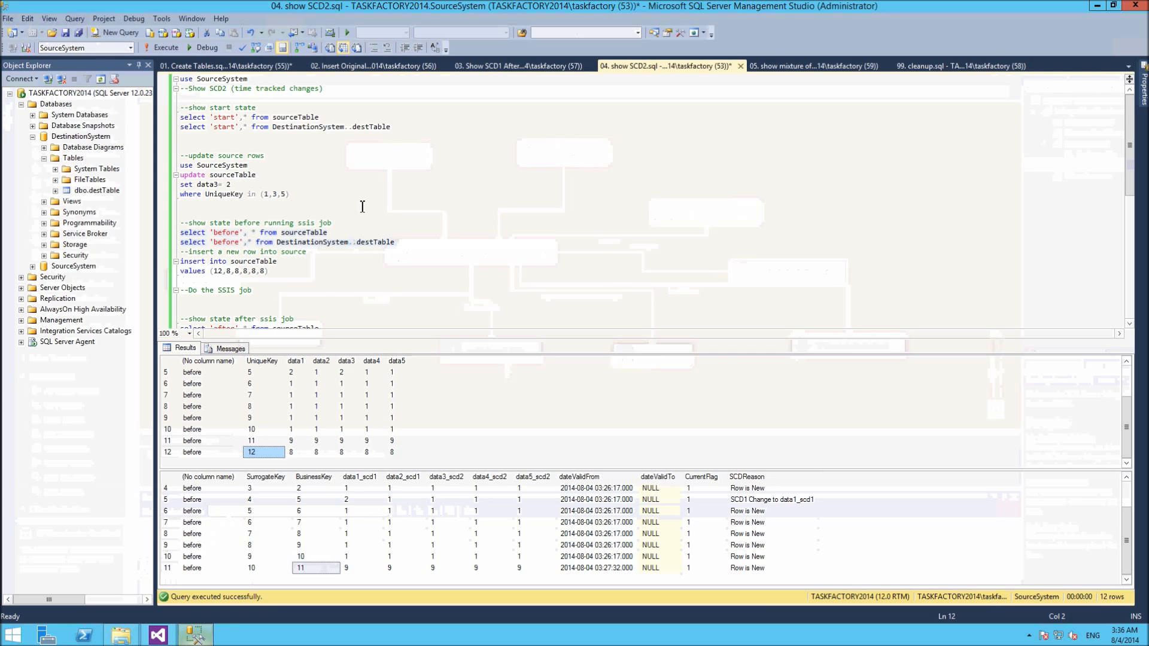
Run only the two 'after' selects on sourceTable and DestinationSystem..destTable in 04. show SCD2.sql.
click(320, 291)
scroll(323, 299, down, 2)
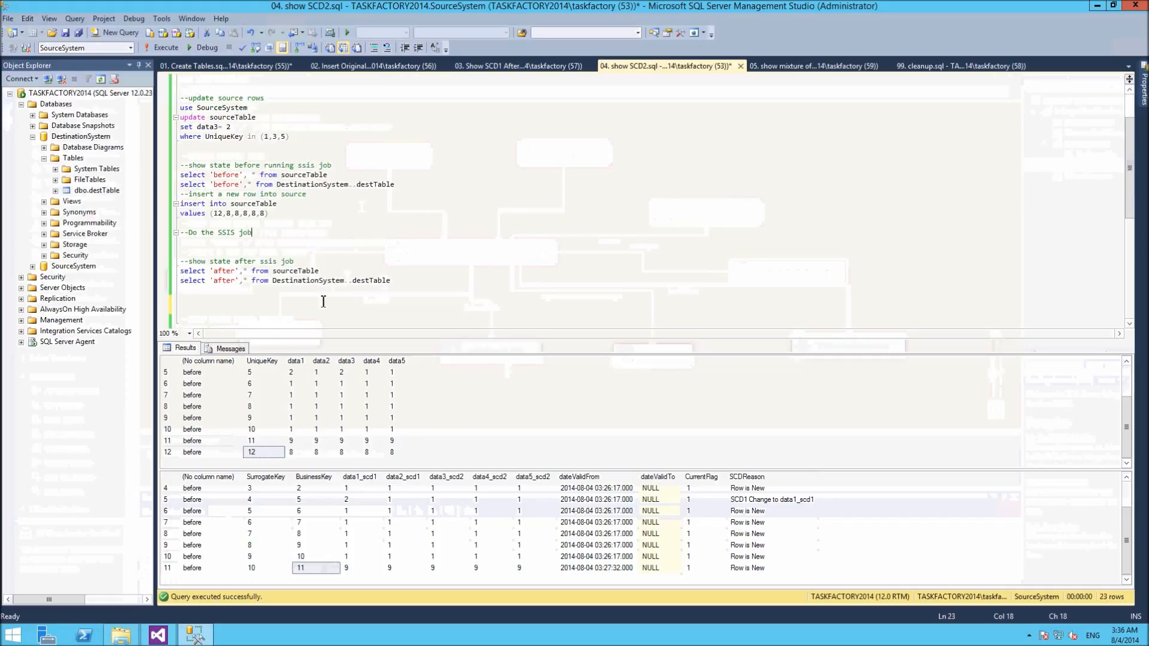
drag(405, 186, 180, 174)
drag(400, 281, 150, 268)
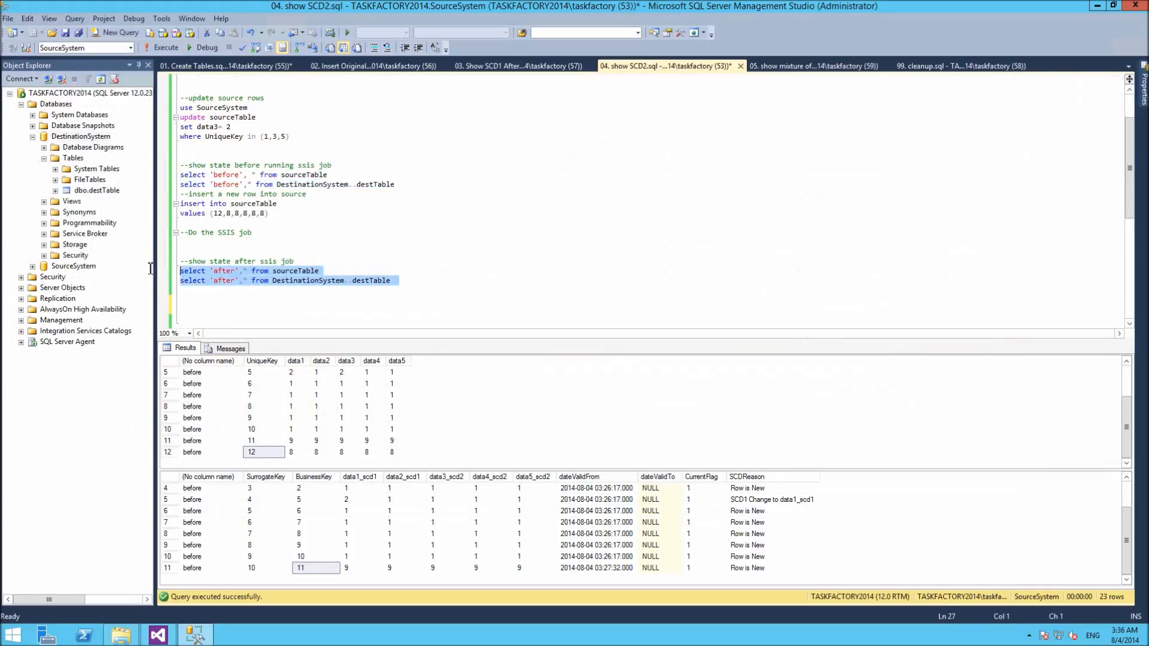
key(F5)
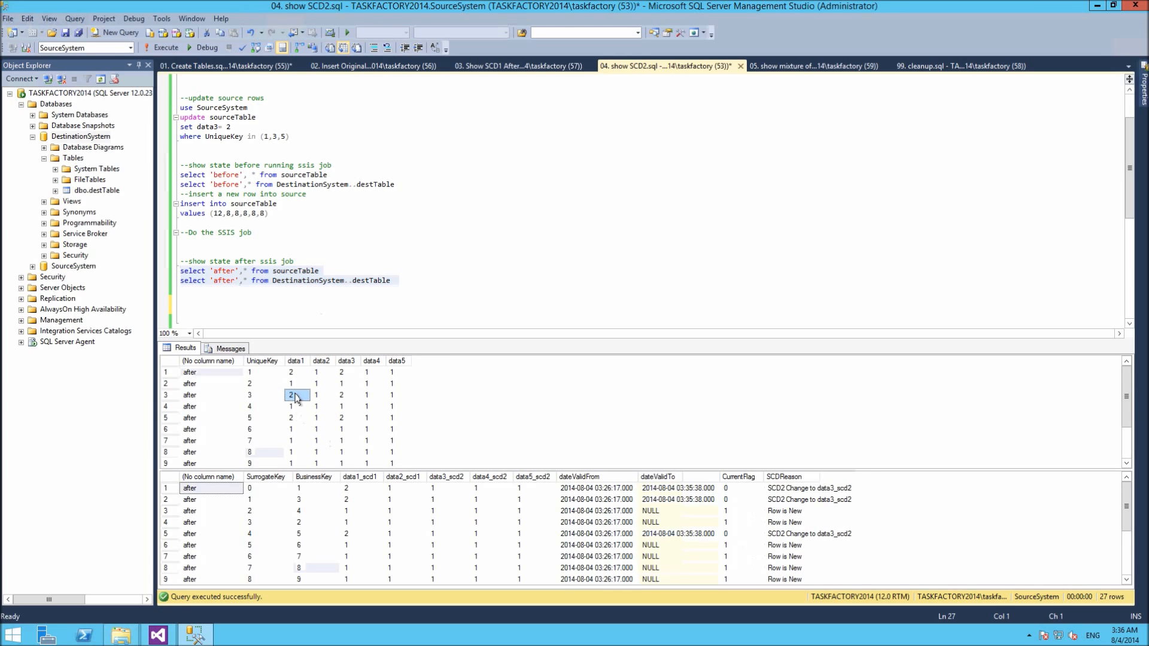
Examine CurrentFlag, SCDReason and data3_scd2 of the expired destTable rows for BusinessKey 1, 3 and 5.
scroll(312, 448, up, 2)
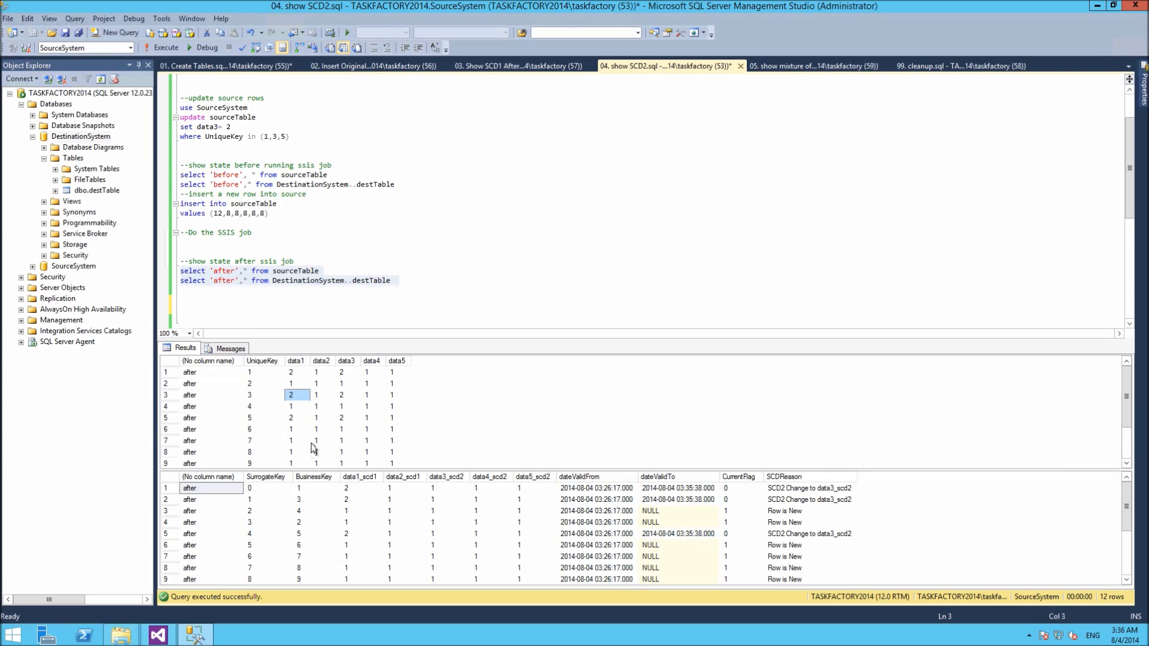
click(274, 512)
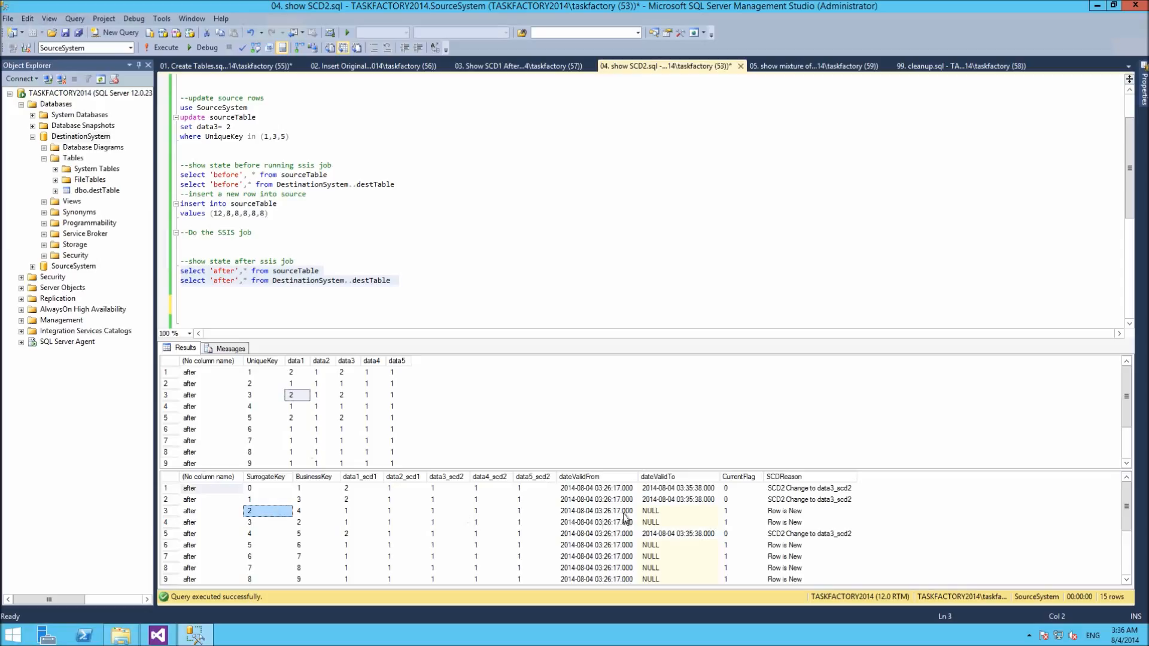
click(734, 489)
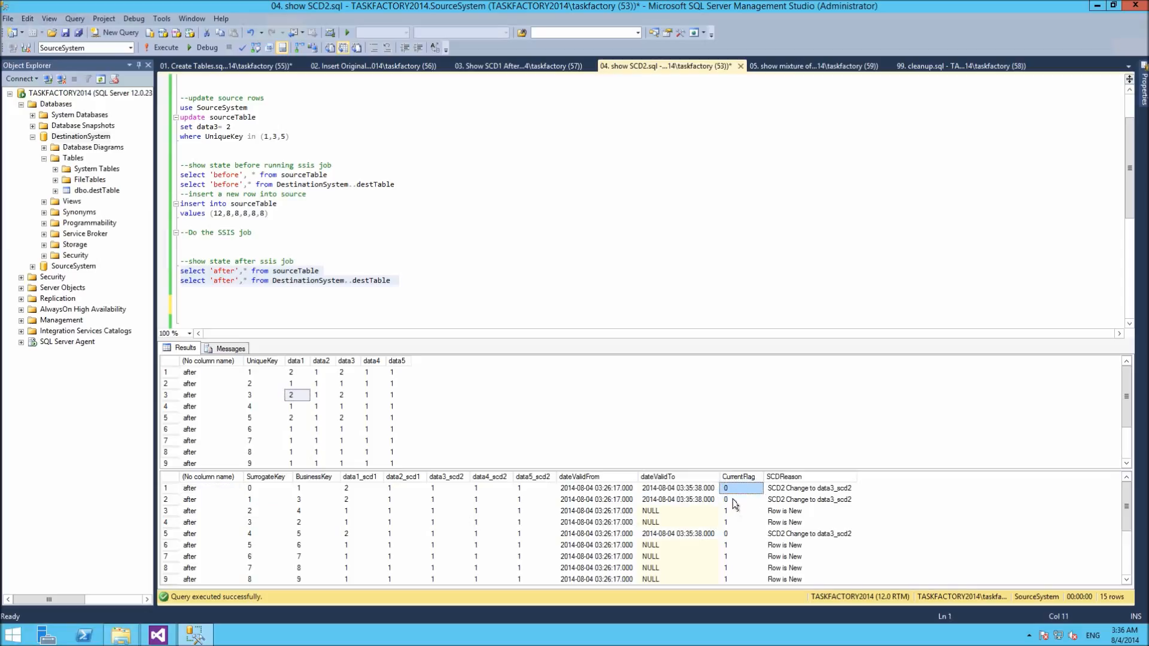
click(732, 500)
click(731, 534)
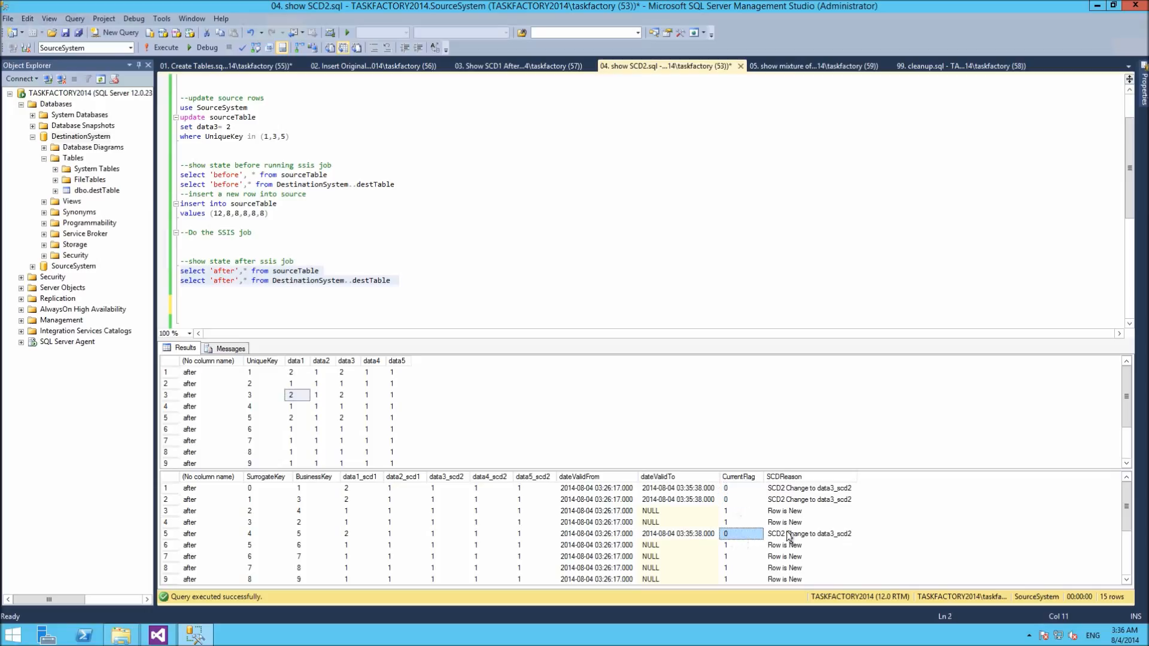
click(787, 489)
shift+click(792, 501)
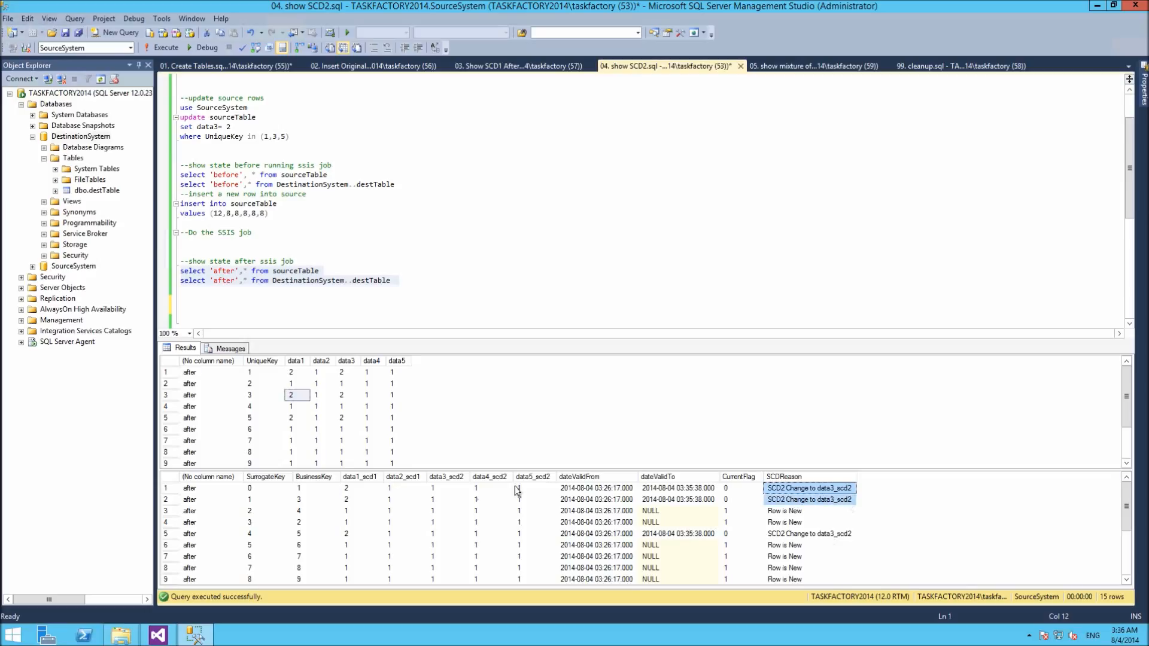
drag(446, 492, 447, 502)
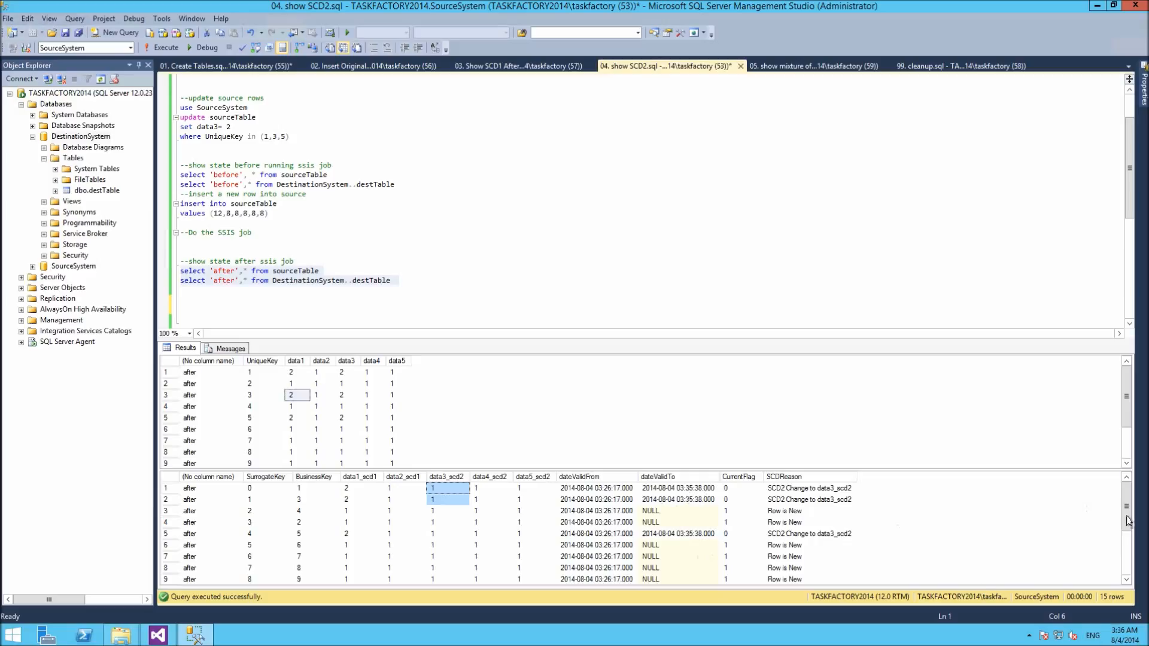
Compare data3_scd2 in the last three destTable rows with data3 of UniqueKey 1, 3 and 5 in sourceTable.
click(1130, 571)
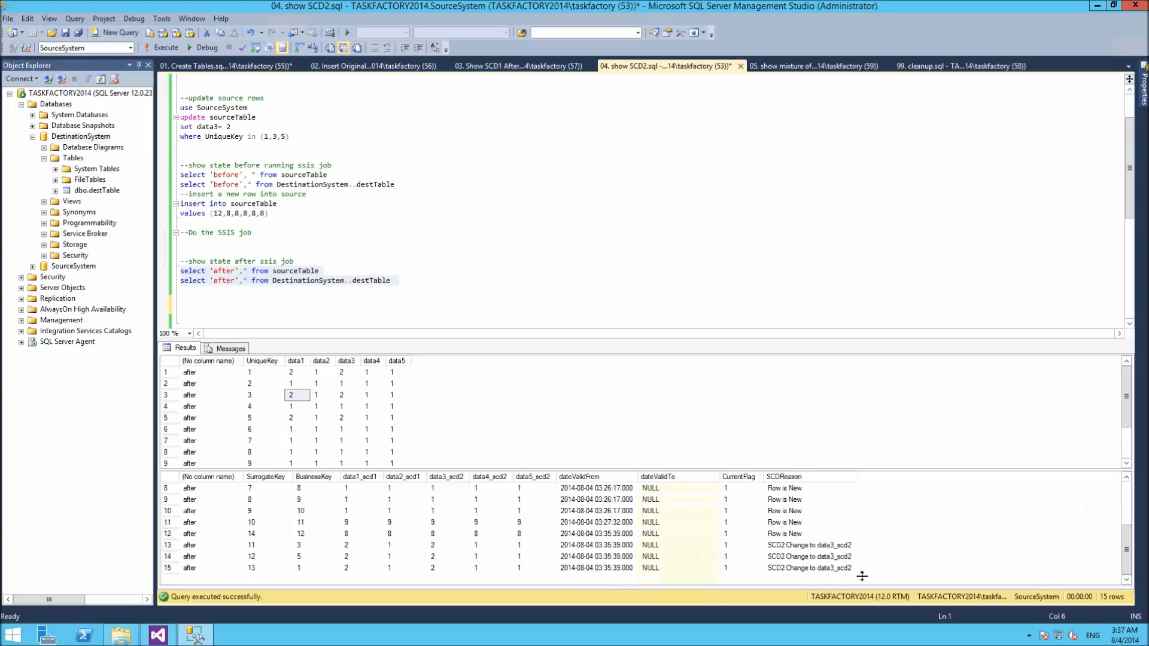
drag(311, 569, 315, 542)
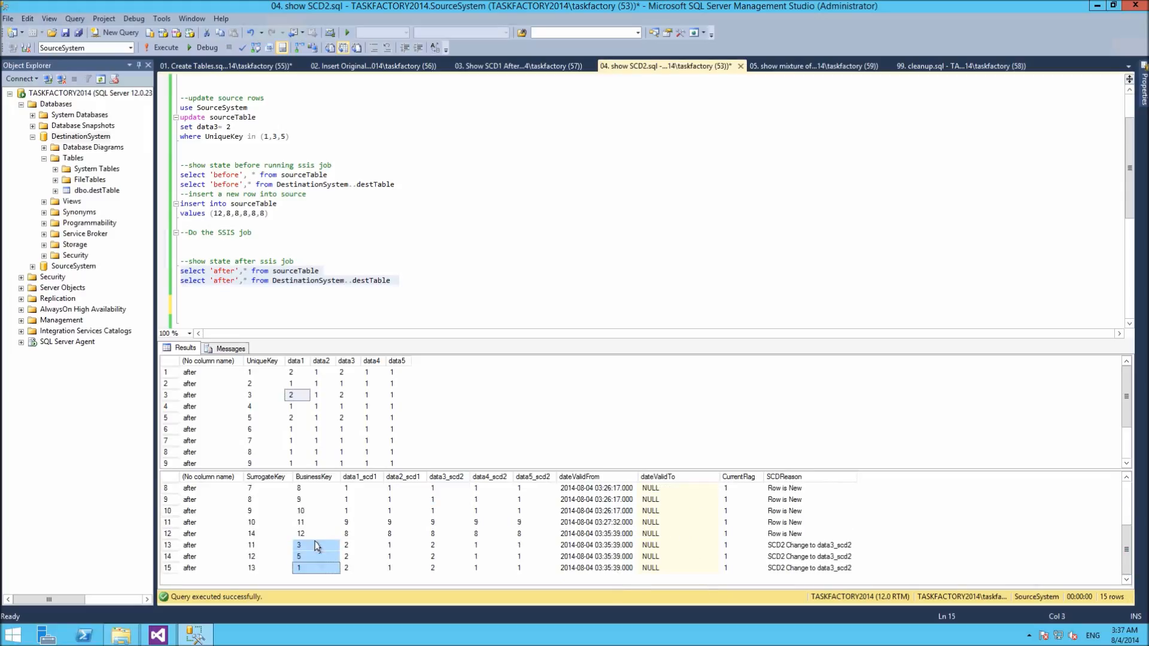
click(254, 417)
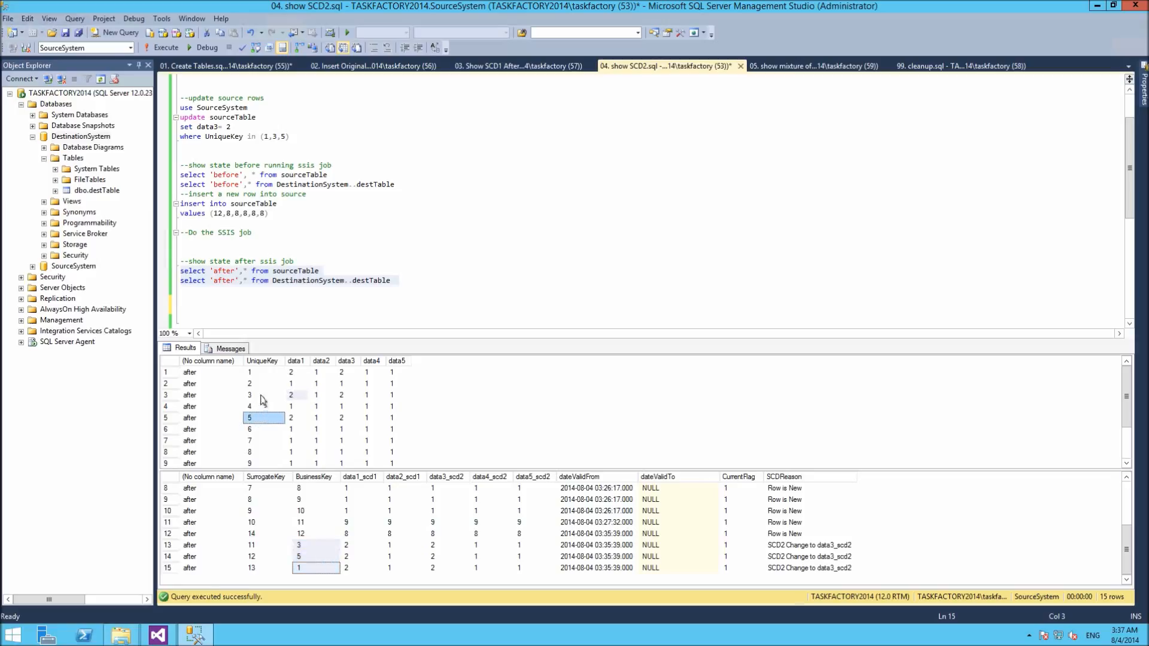
ctrl+click(262, 396)
ctrl+click(263, 373)
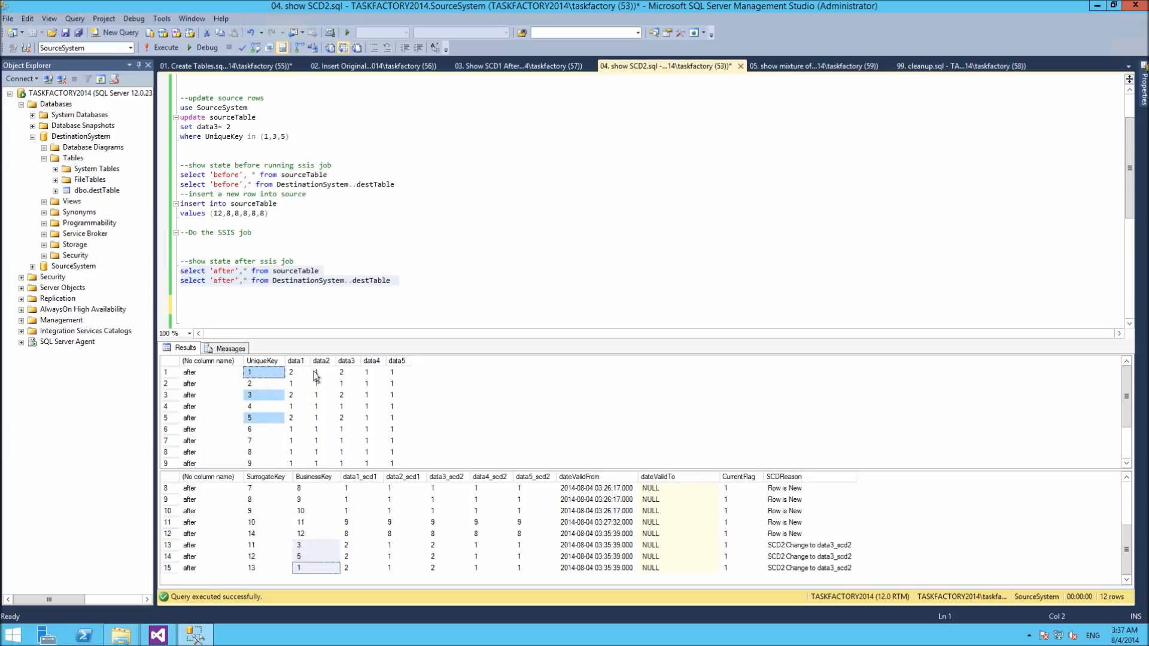
ctrl+click(342, 373)
ctrl+click(344, 396)
ctrl+click(346, 418)
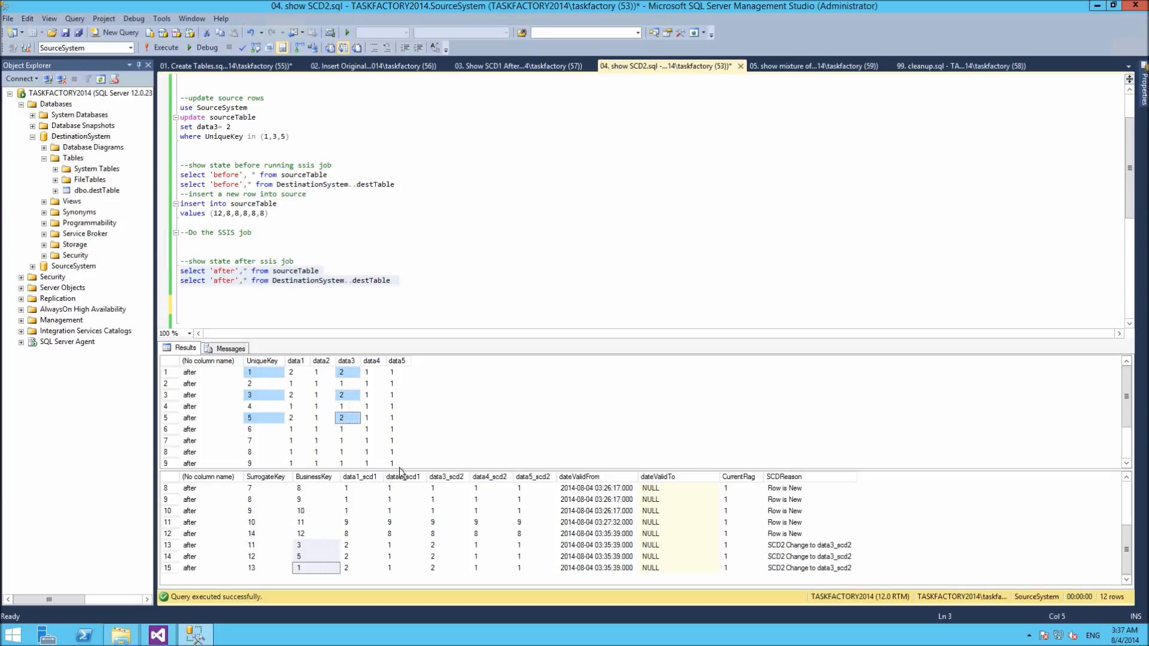
ctrl+click(444, 546)
ctrl+click(443, 569)
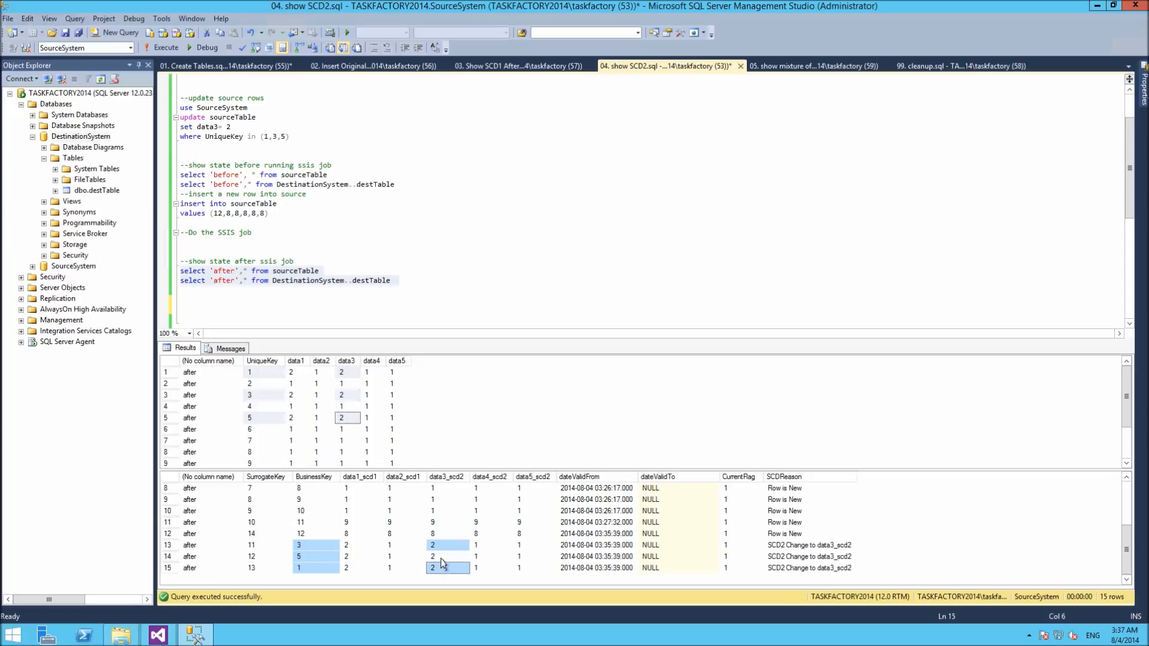
ctrl+click(442, 557)
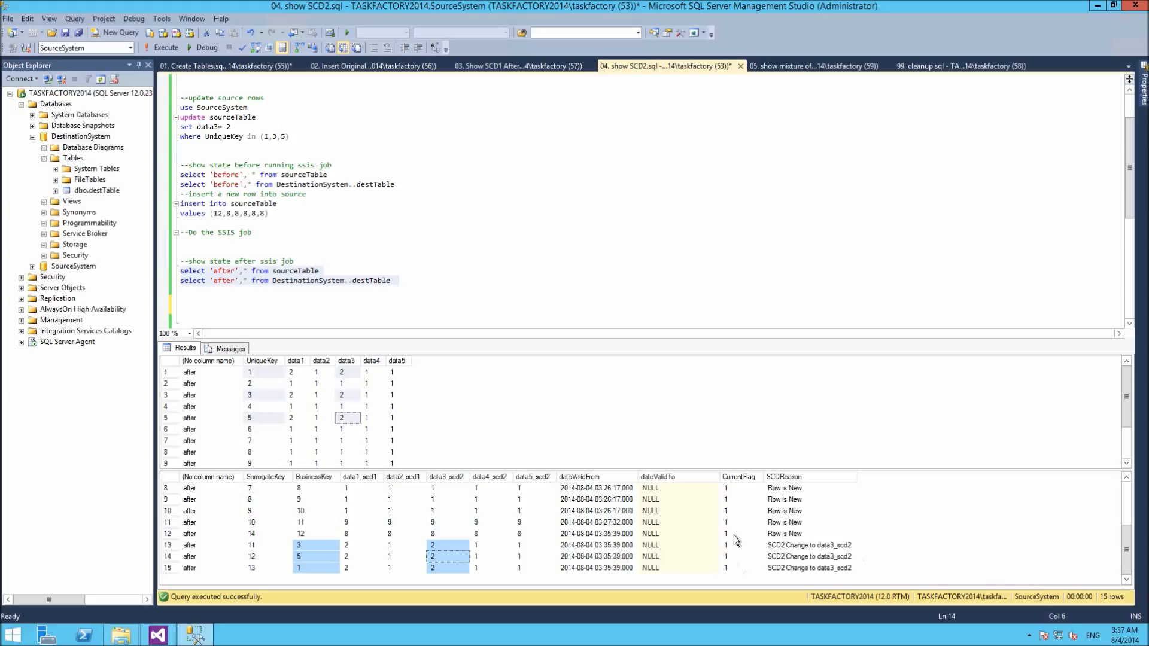
Compare the validity dates of the expired and new destTable rows and check the row for BusinessKey 12.
click(1126, 507)
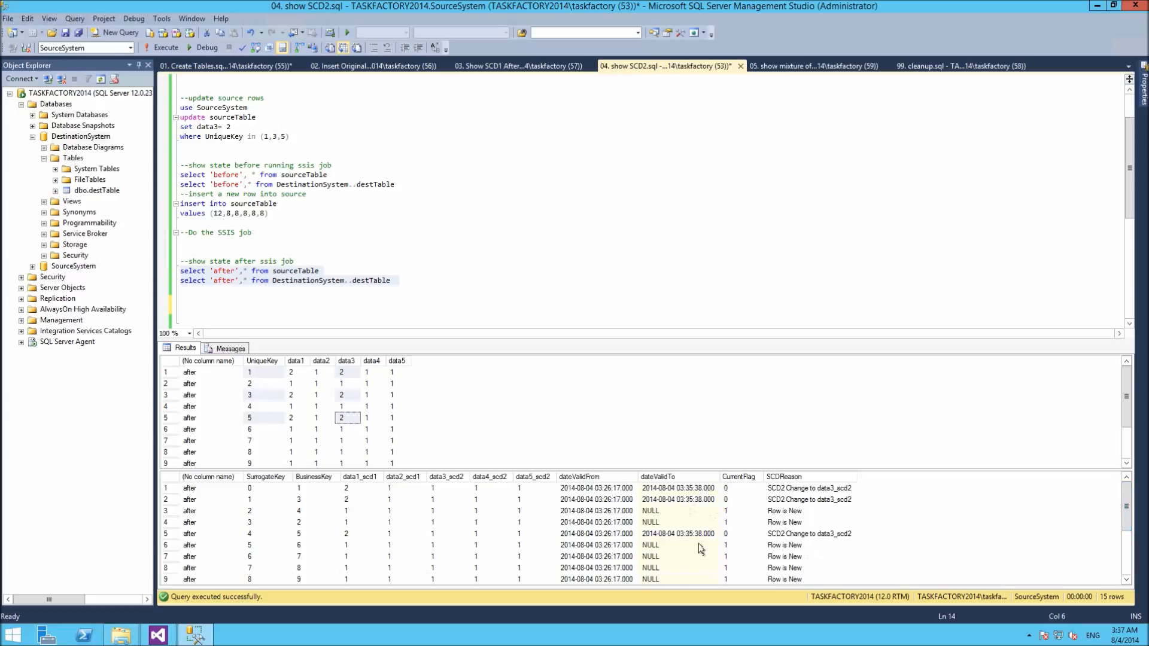
click(1127, 571)
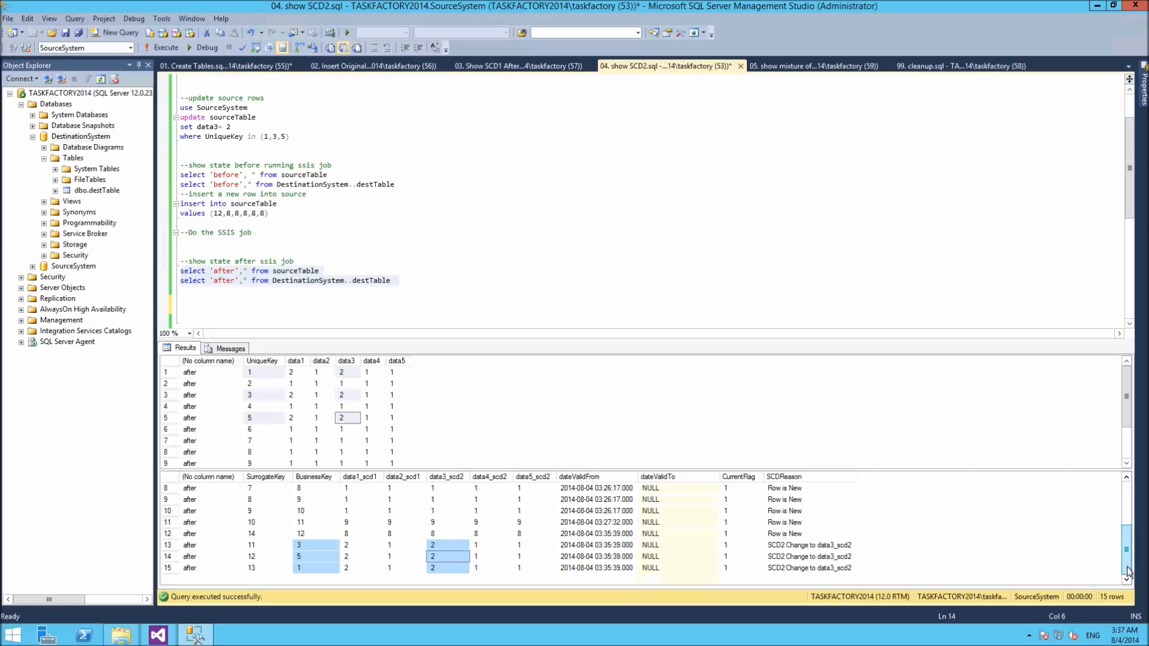
ctrl+click(309, 534)
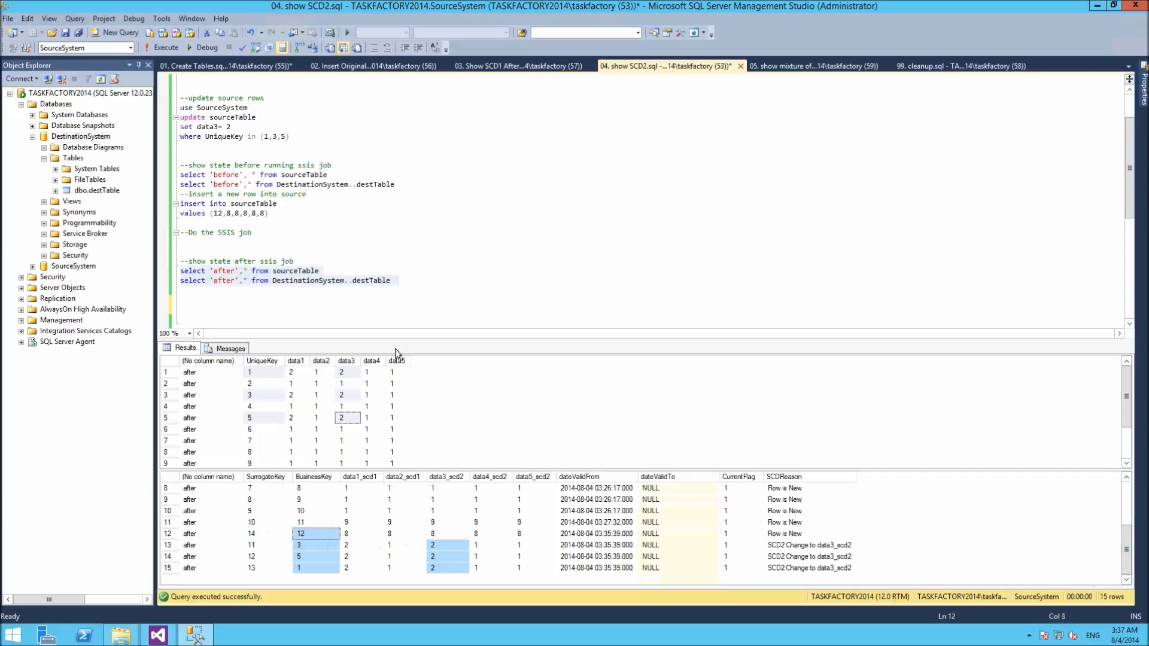
Add the query select * from DestinationSystem..destTable below the 'after' selects.
click(505, 297)
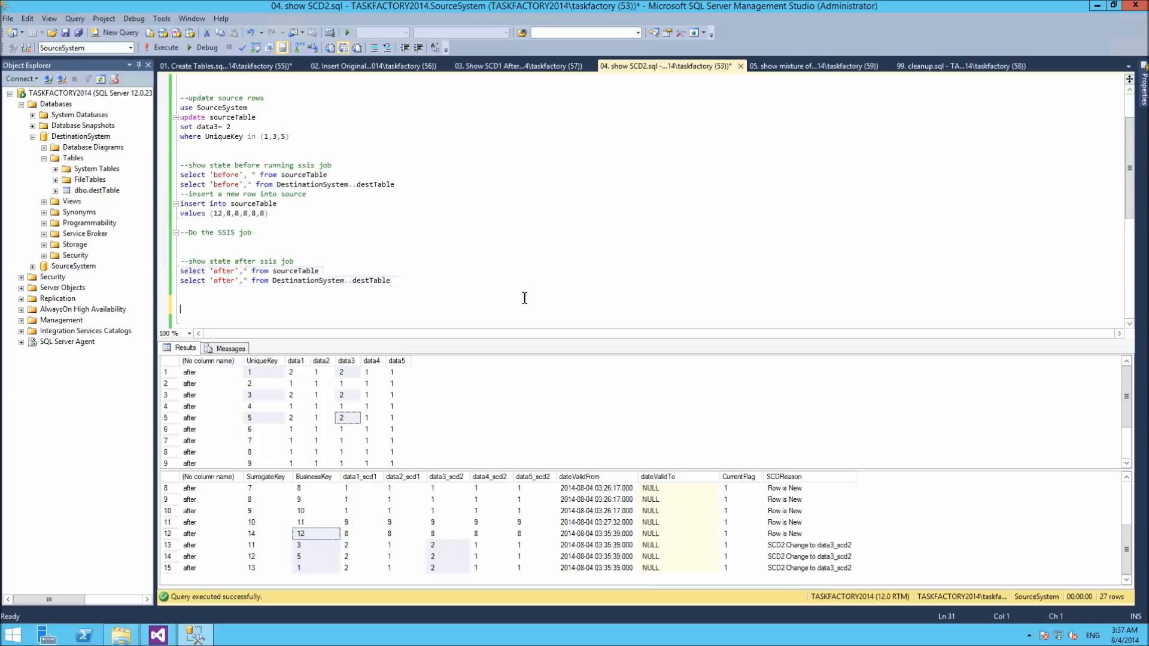
key(Return)
key(Return)
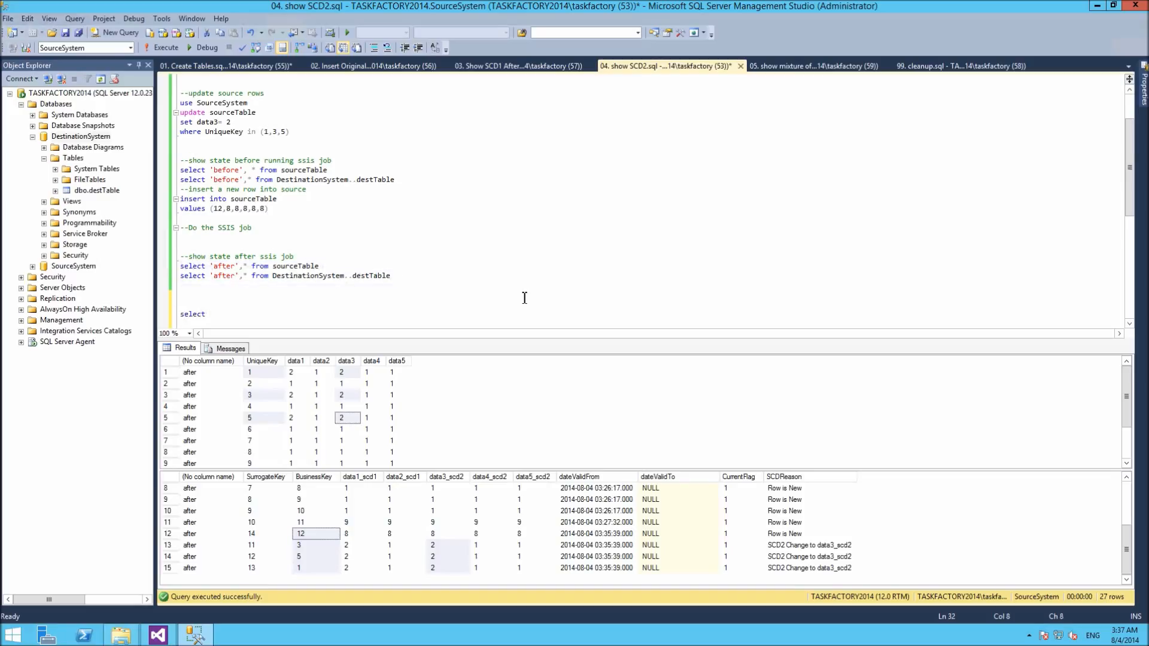
text(* from destinationSystem)
key(Tab)
text(.db_datareader)
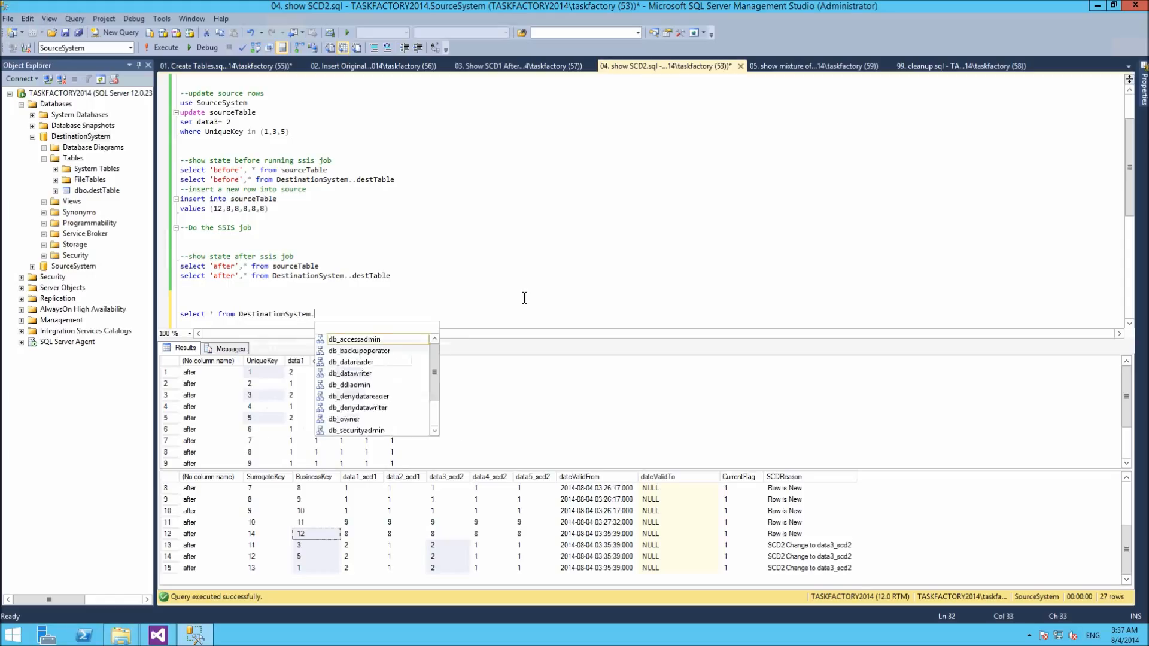
key(Tab)
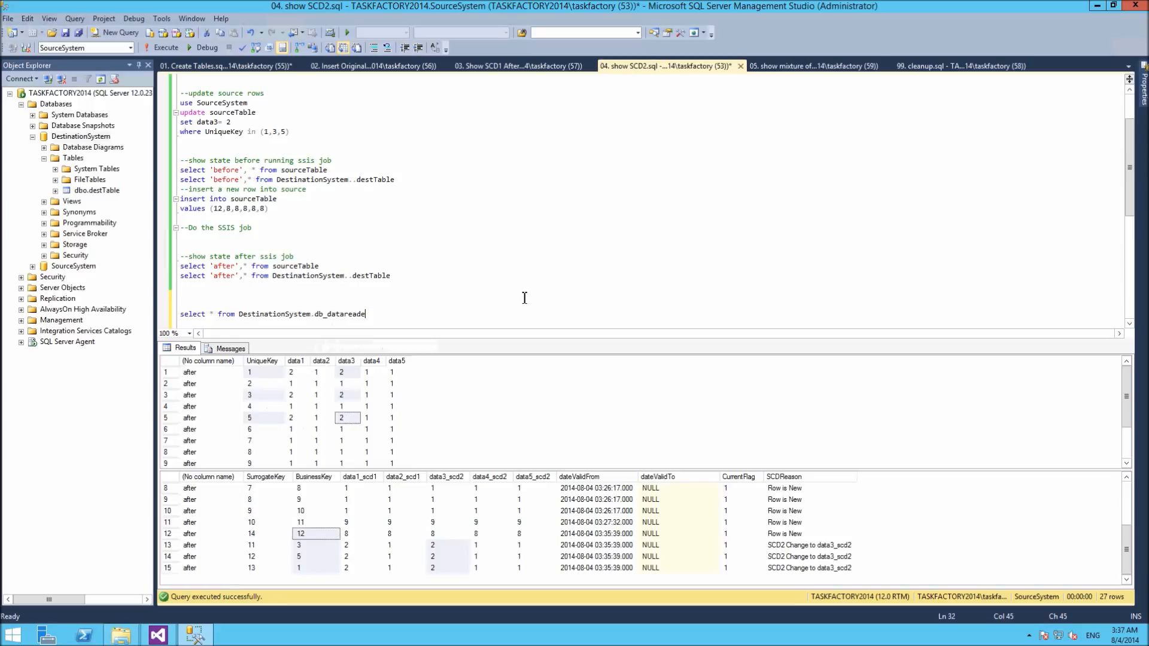
key(ctrl+shift+Left)
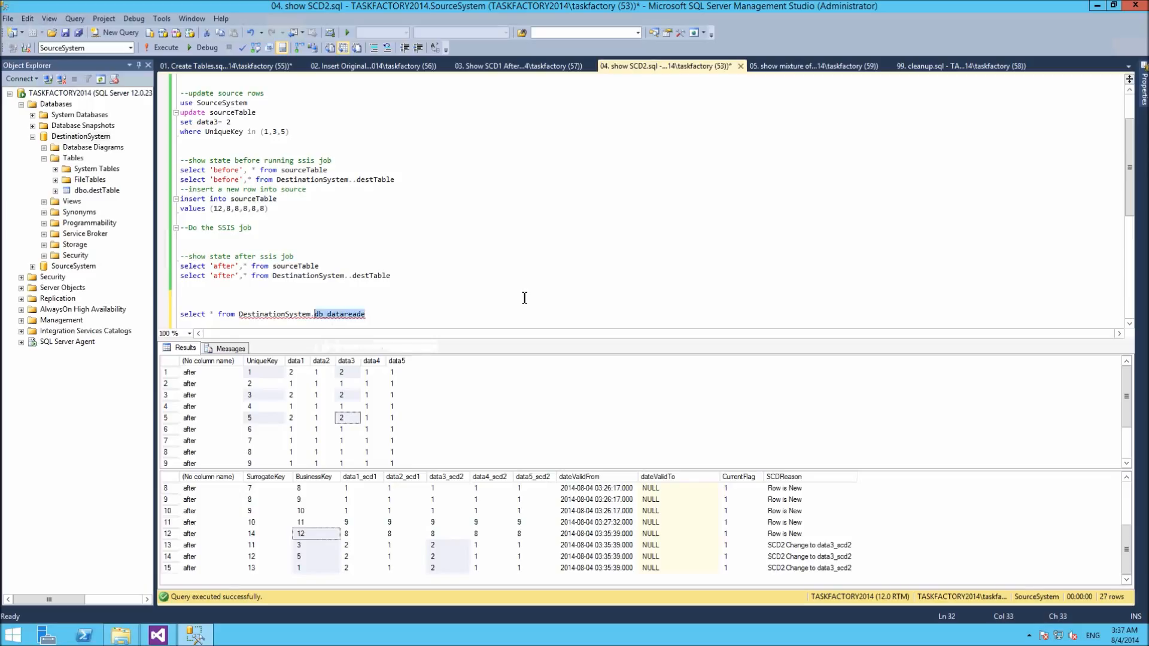
text(dest)
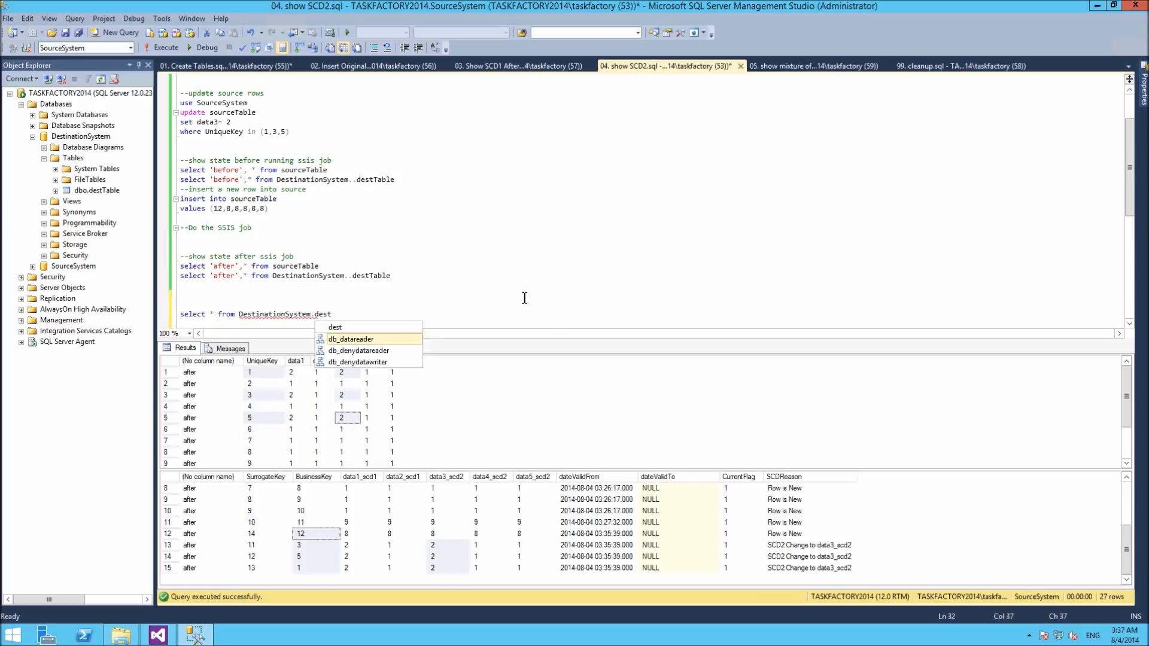
text(t)
key(BackSpace)
key(BackSpace)
key(BackSpace)
key(BackSpace)
key(BackSpace)
text(.dest)
key(Tab)
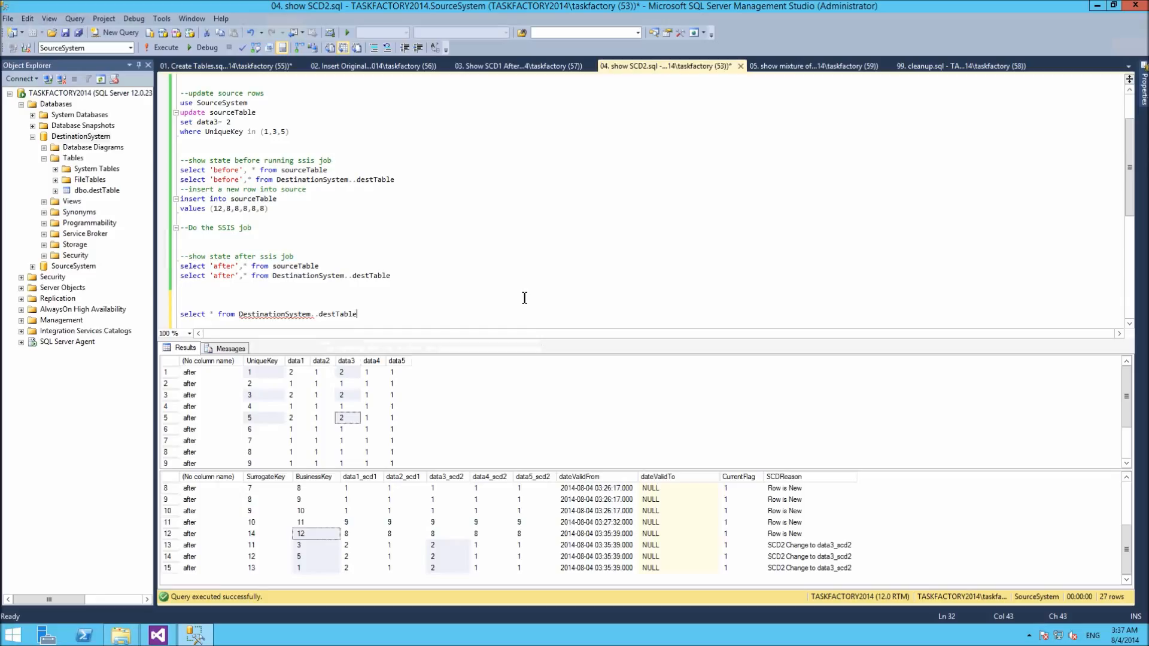
Run only the new select on DestinationSystem..destTable.
text(whe)
key(shift+Home)
key(F5)
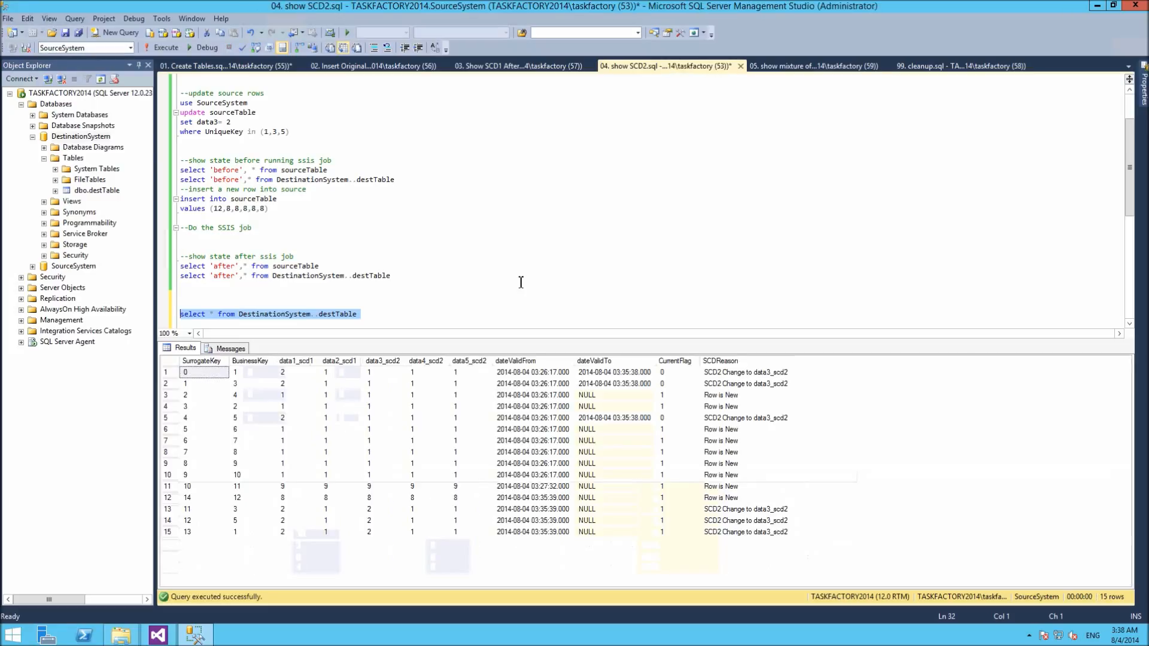
Extend the new destTable query with where CurrentFlag = 1 and execute the whole script.
key(End)
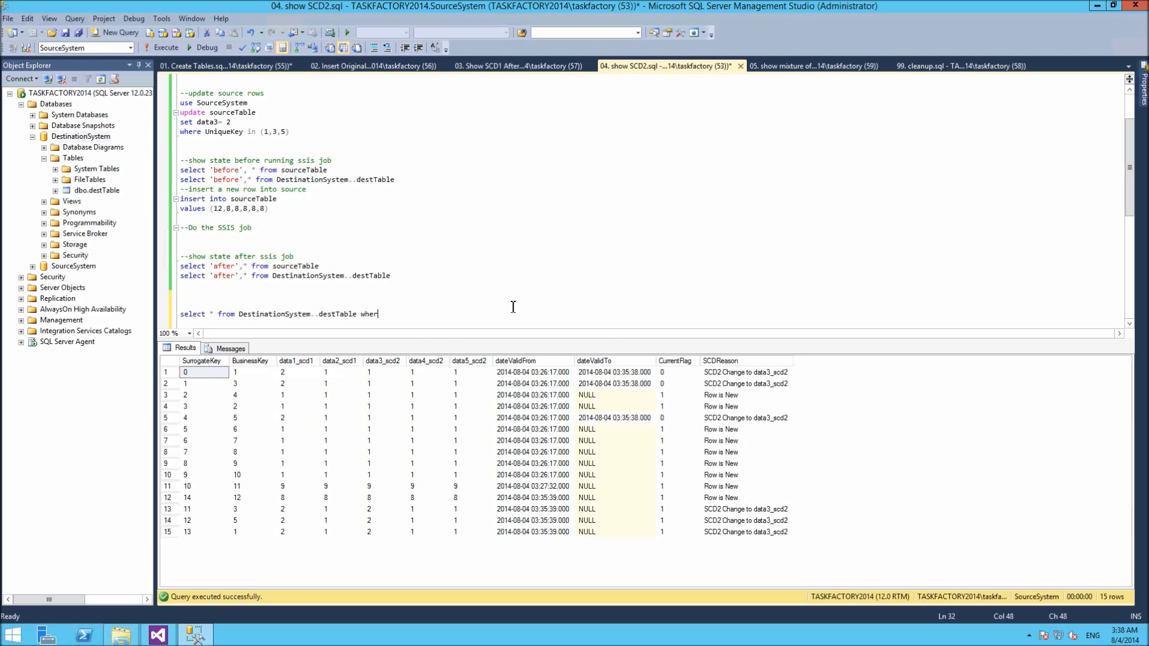
text(where curr)
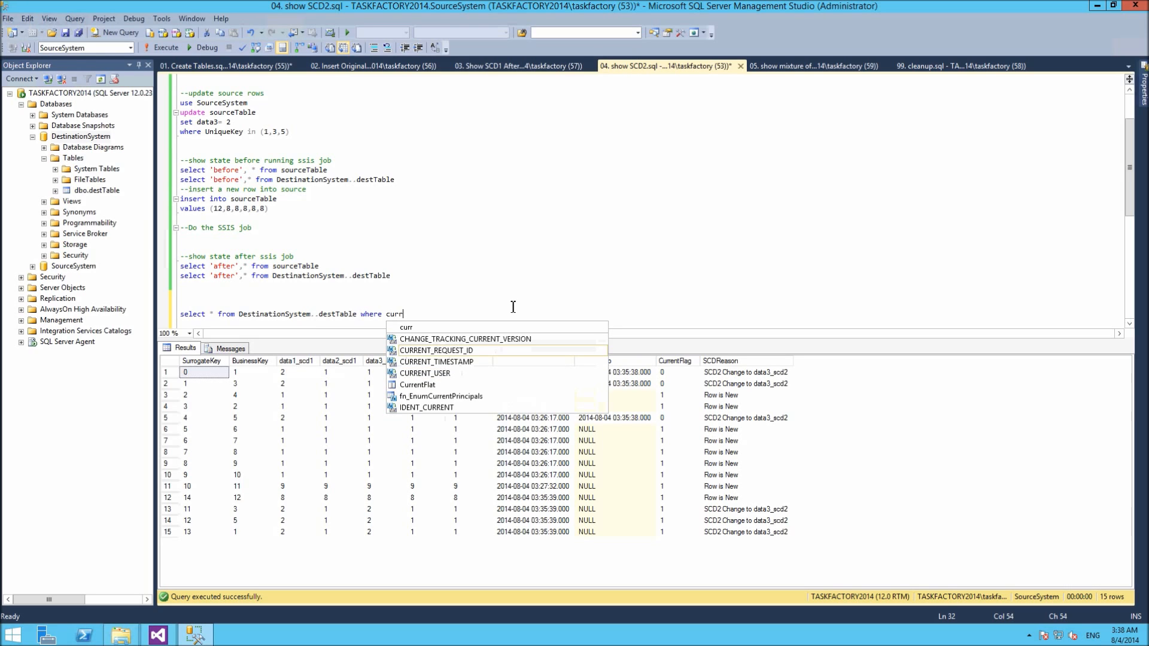
text(entfl)
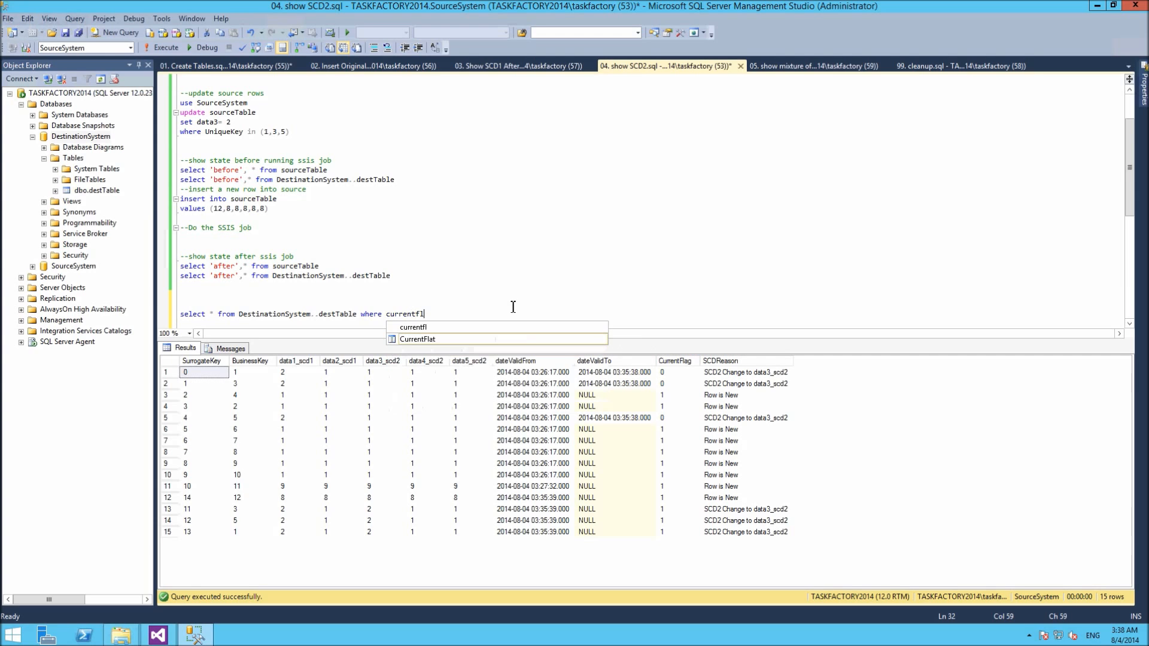
key(Tab)
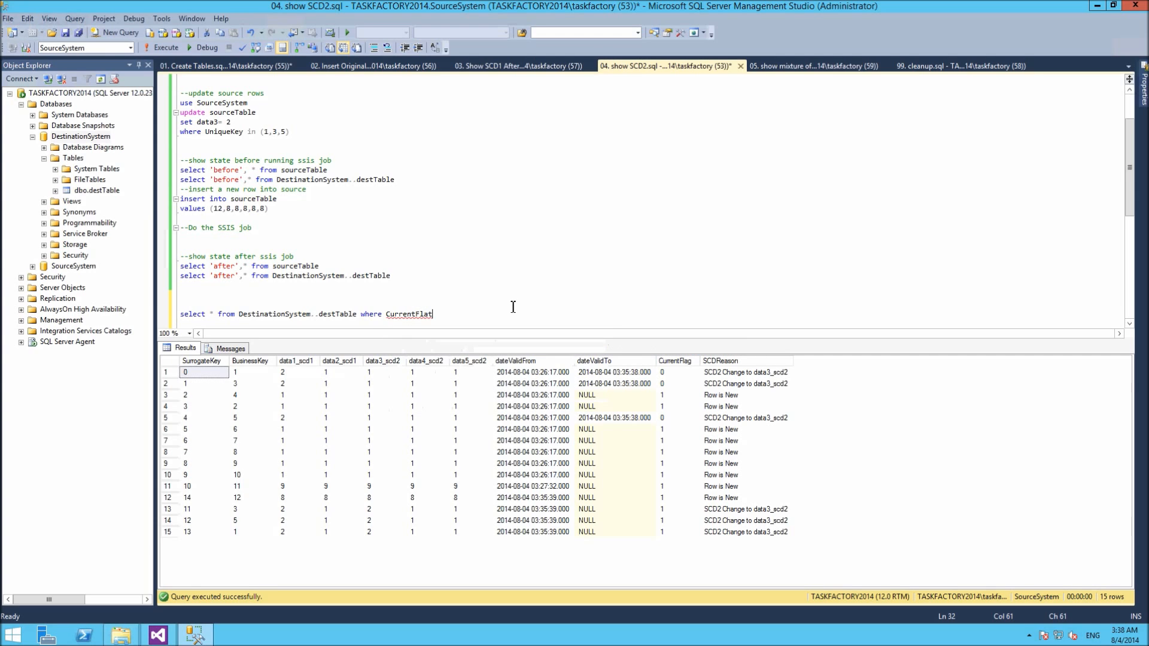
key(BackSpace)
text(g = 1)
key(F5)
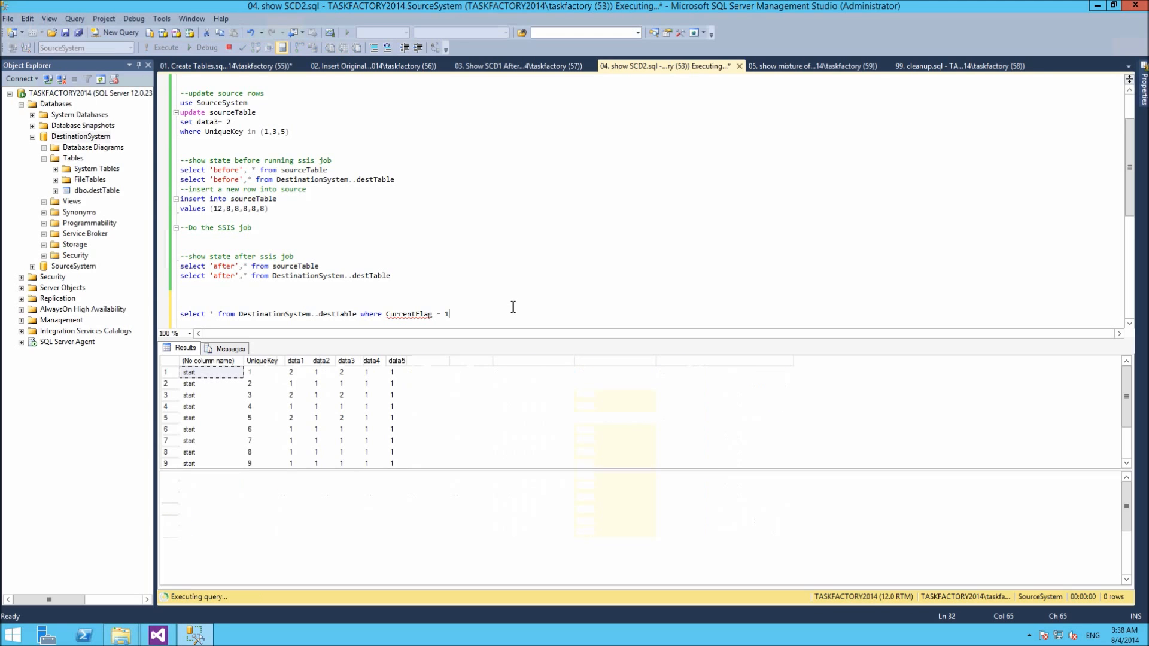
Run only the destTable query filtered on CurrentFlag = 1 and review all of its returned rows.
click(509, 306)
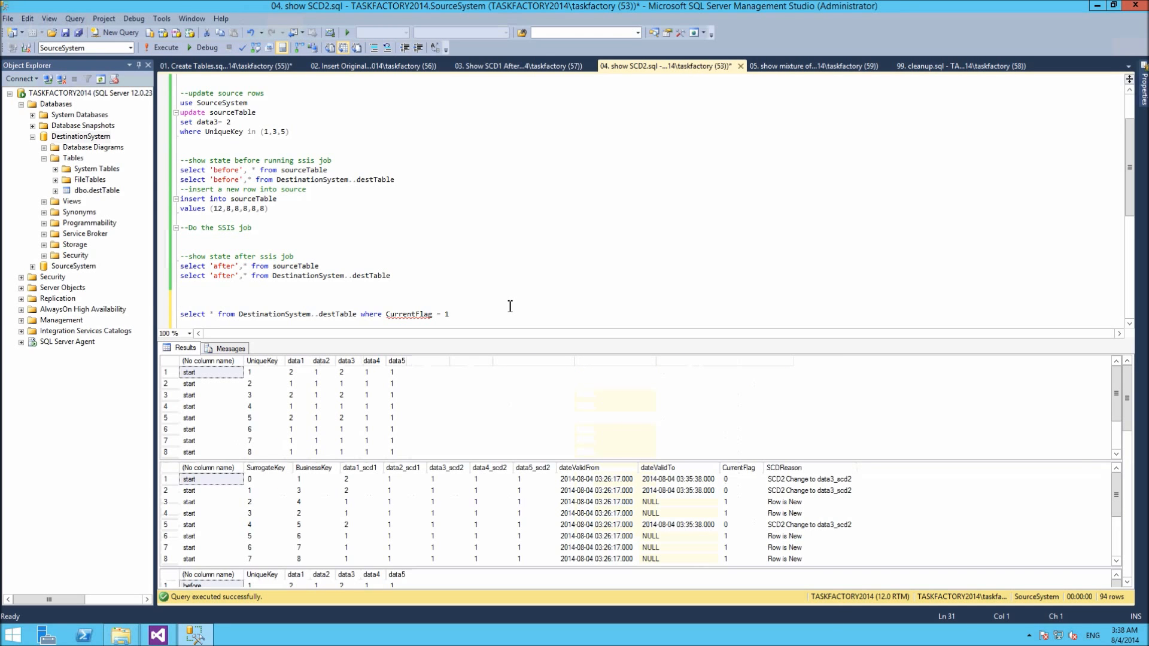
key(F5)
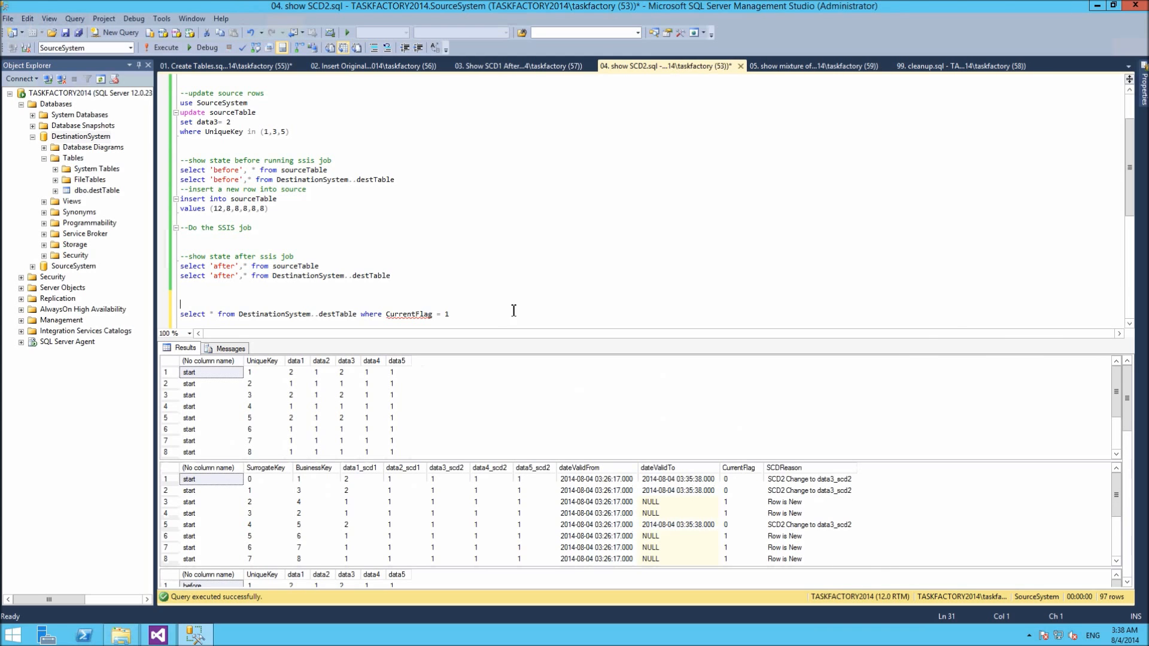
key(ctrl+shift+End)
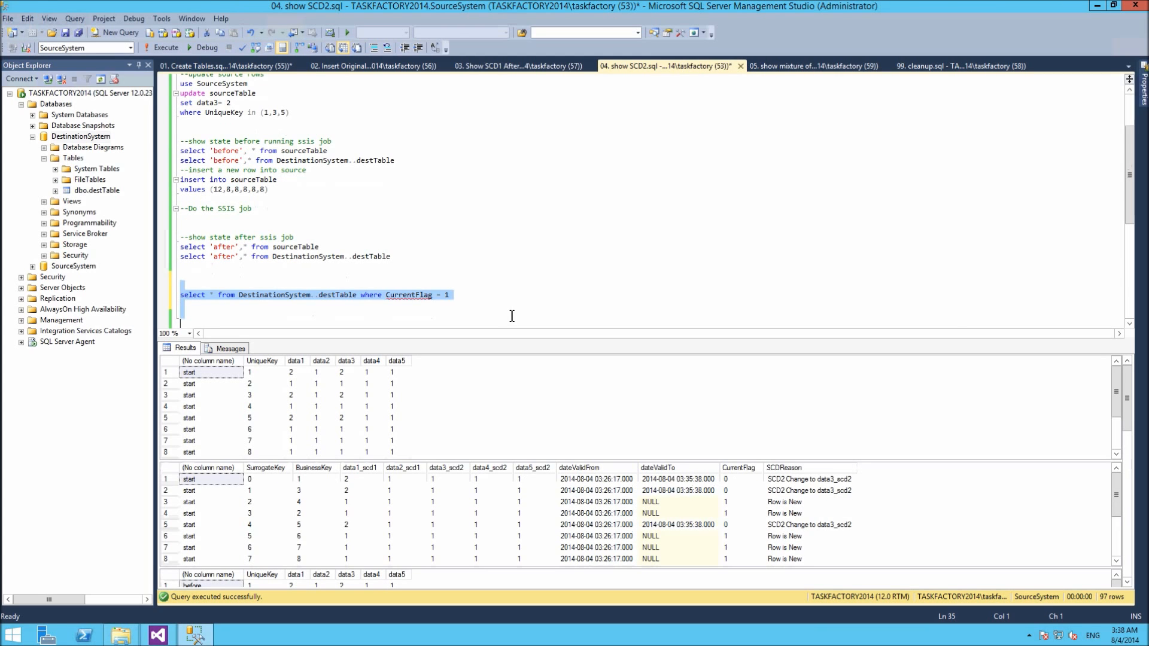
key(F5)
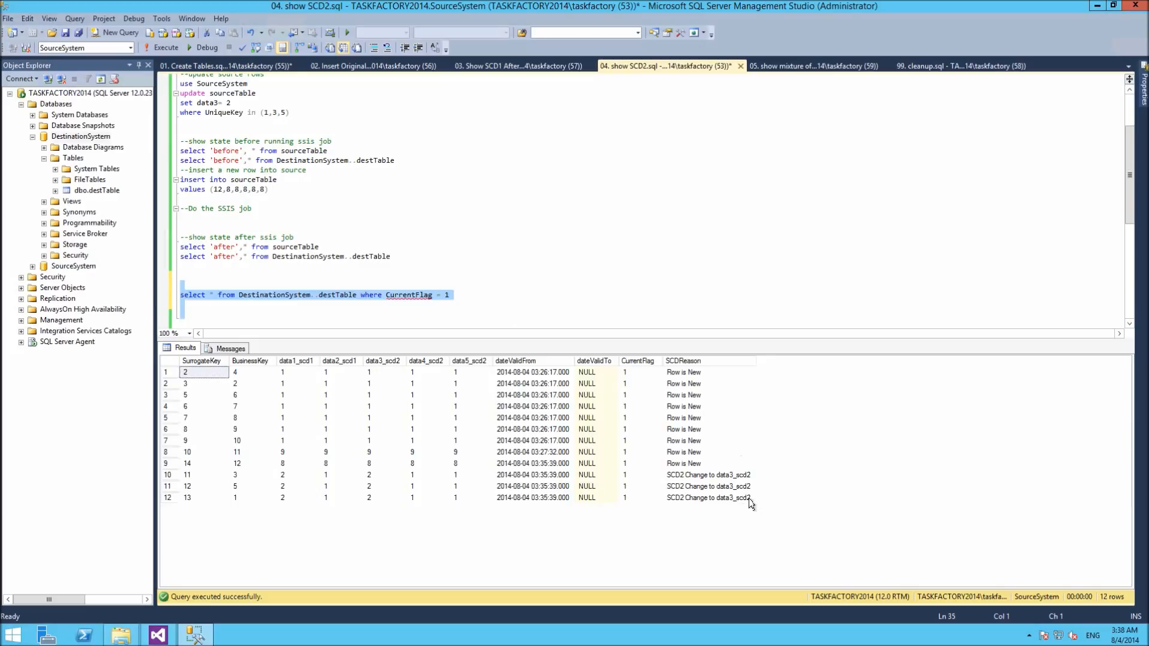
drag(748, 498, 128, 330)
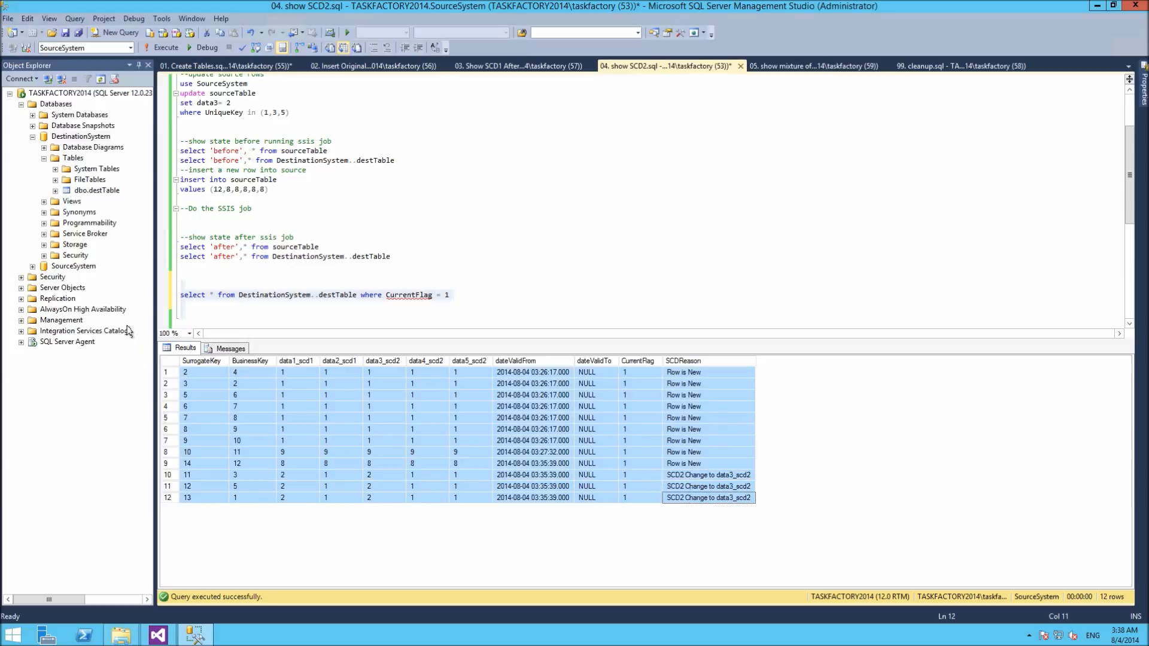
Add the query select * from DestinationSystem..destTable where BusinessKey = 1 below the CurrentFlag query.
click(502, 295)
key(Return)
text(select)
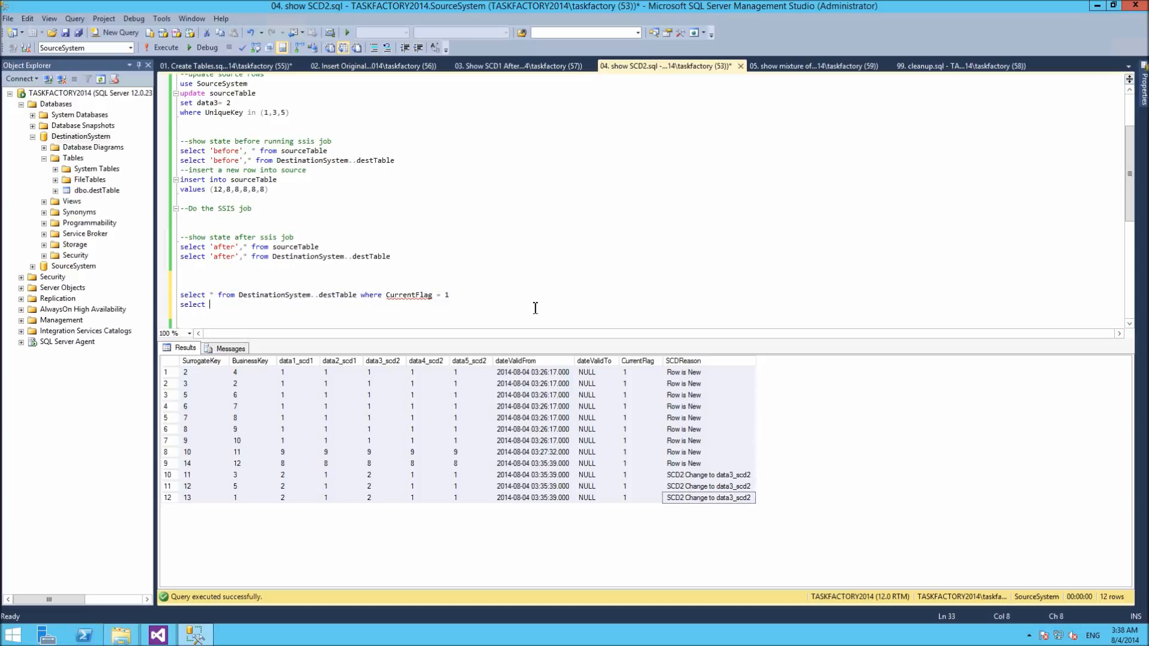
text(* from DestinationSystem..de)
key(Tab)
text(BusinessKey)
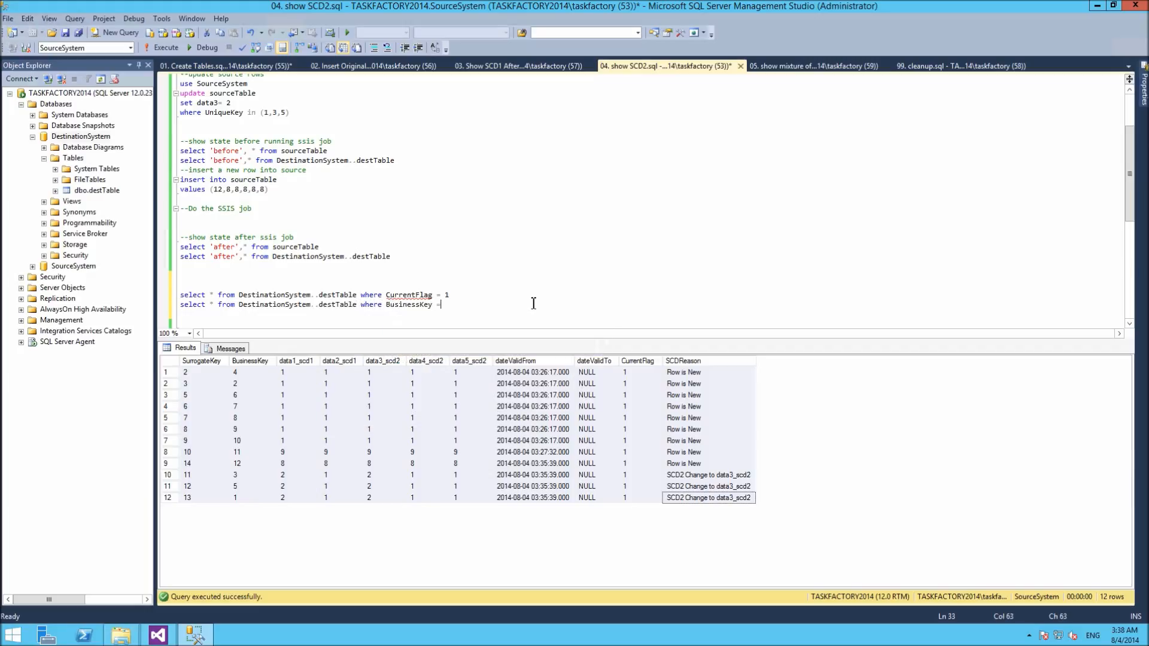
Check the row for BusinessKey 1 in the current results and run the CurrentFlag and BusinessKey queries together.
click(296, 372)
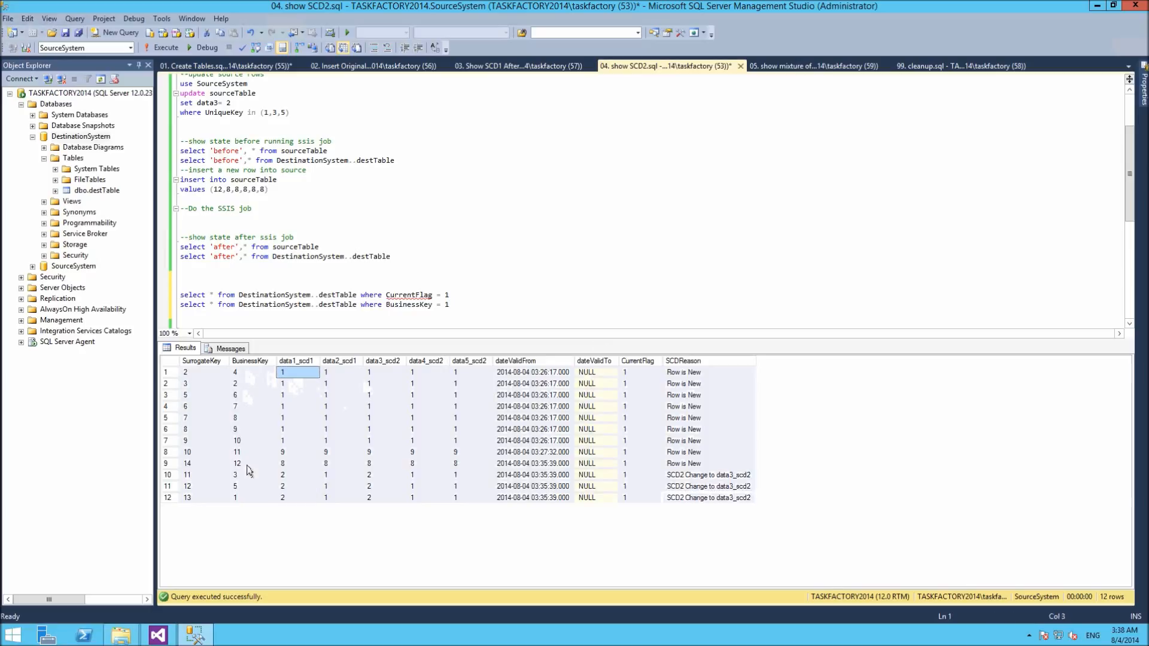
click(236, 498)
click(199, 497)
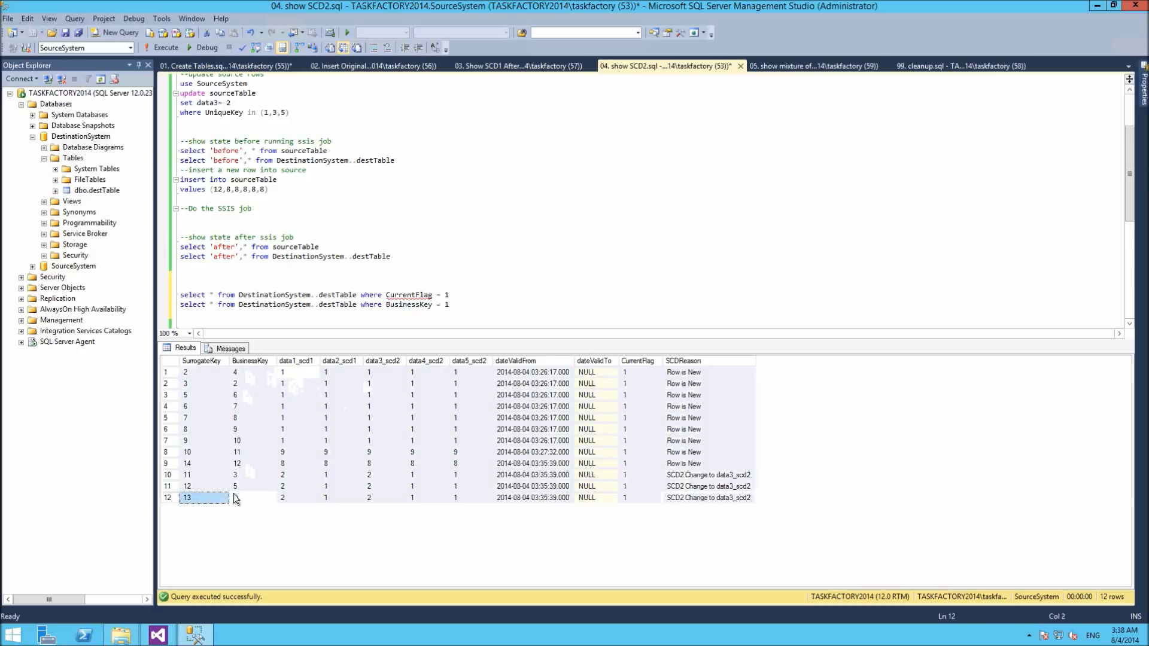
click(488, 305)
key(shift+Home)
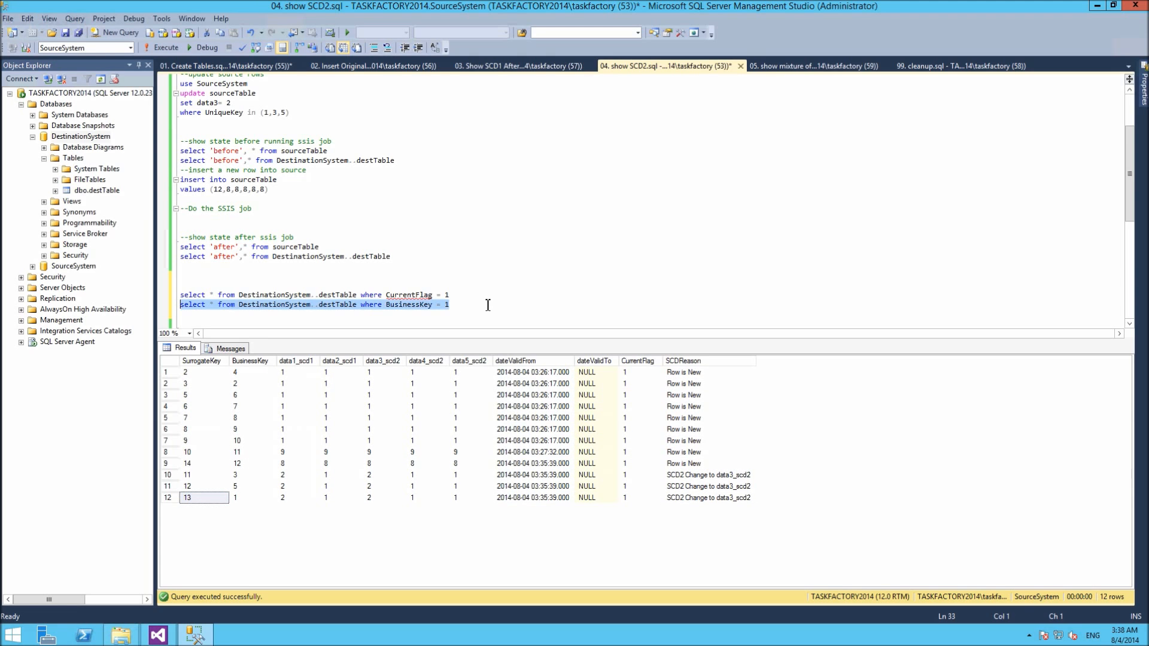
key(shift+Up)
key(F5)
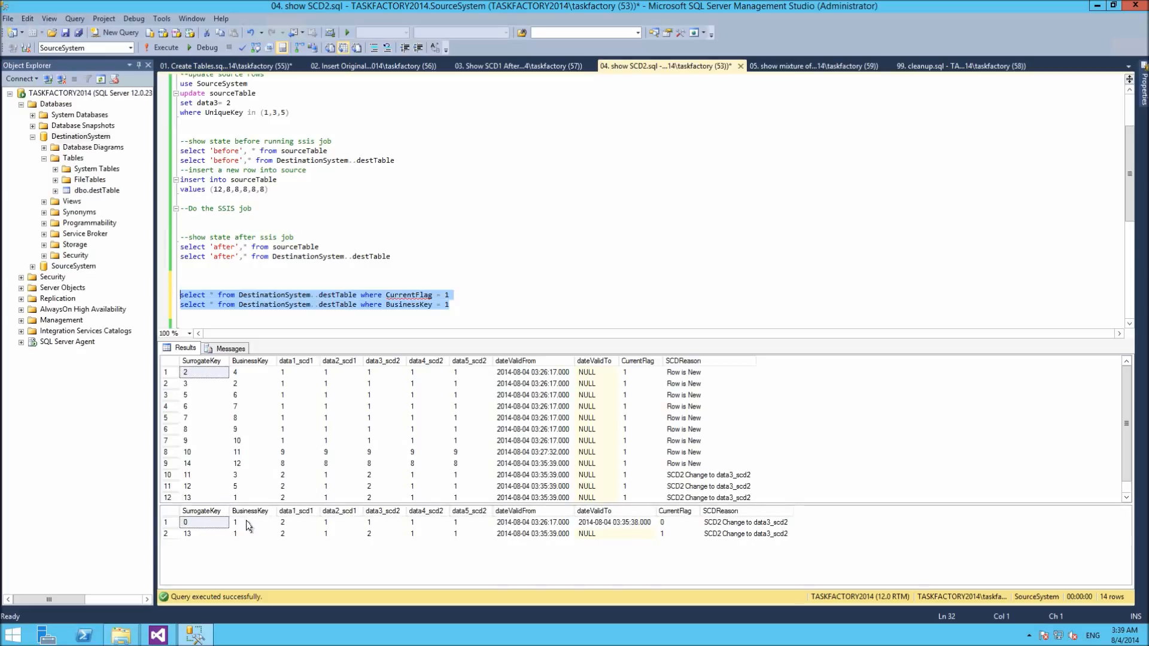
Compare the two destTable rows for BusinessKey 1, from surrogate key through validity dates, CurrentFlag and SCDReason.
drag(250, 523, 190, 534)
click(200, 525)
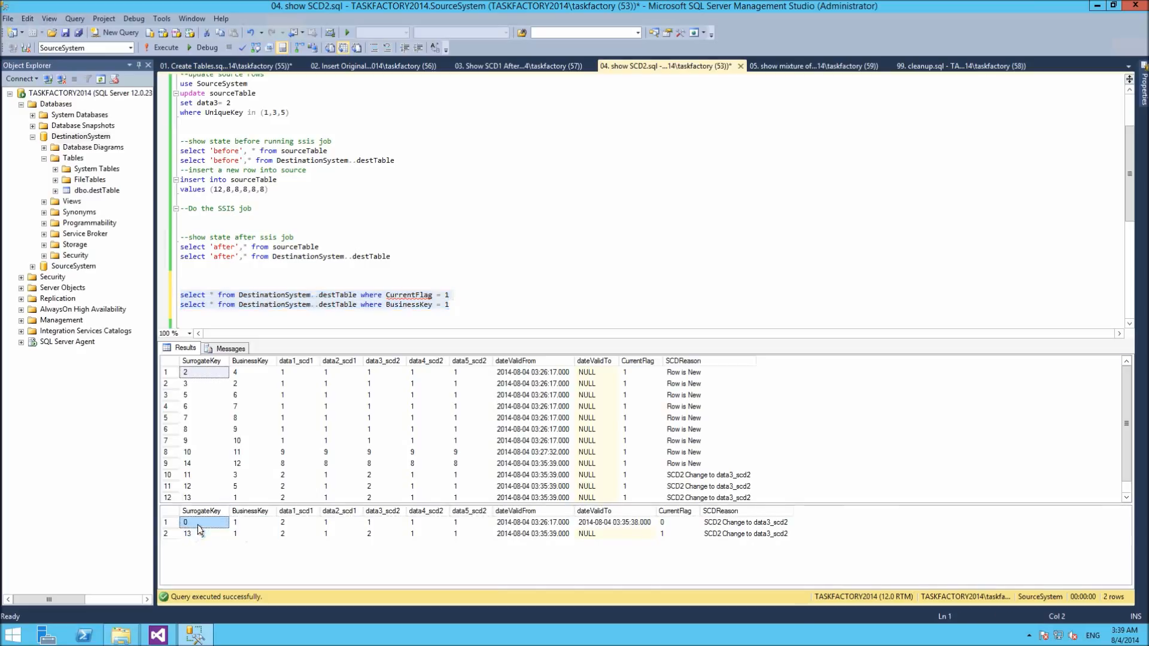
click(296, 523)
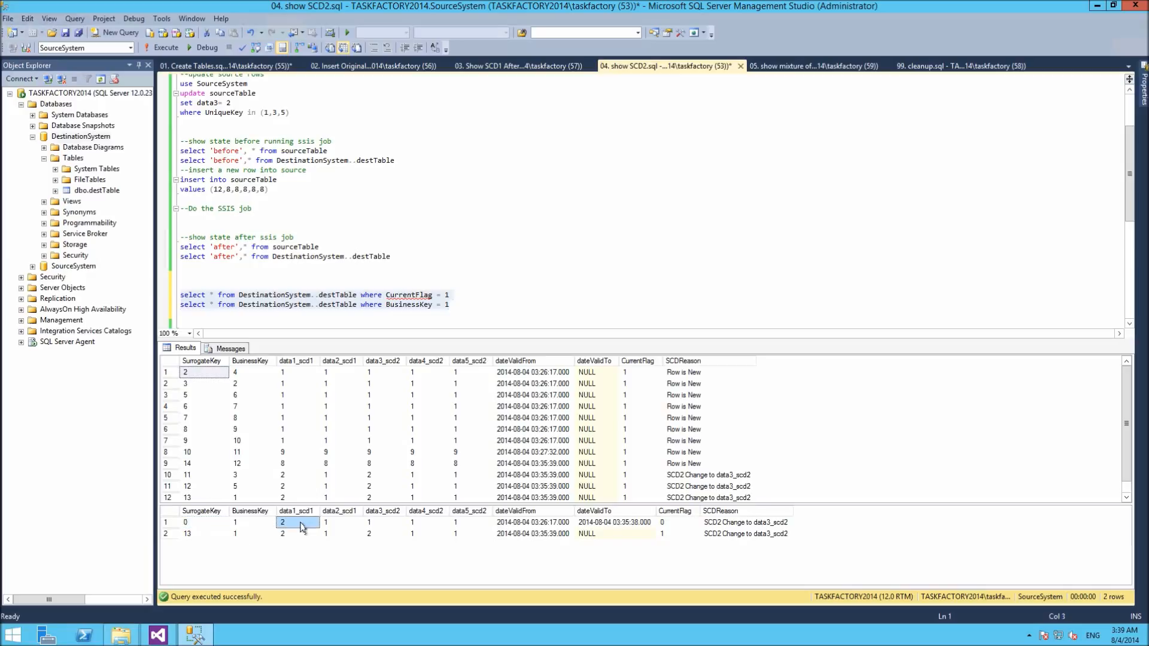
drag(191, 533, 489, 538)
drag(566, 540, 755, 544)
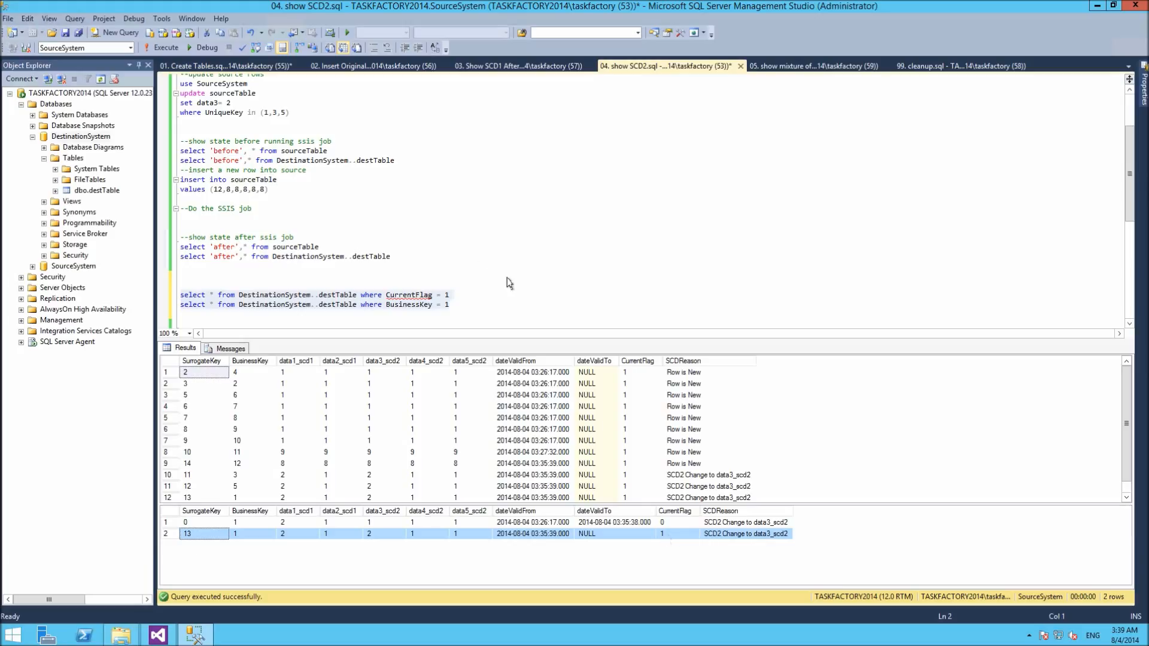
Run the two 'start' selects in the 05. show mixture of scd1 and 2 script and review the last source rows.
click(795, 67)
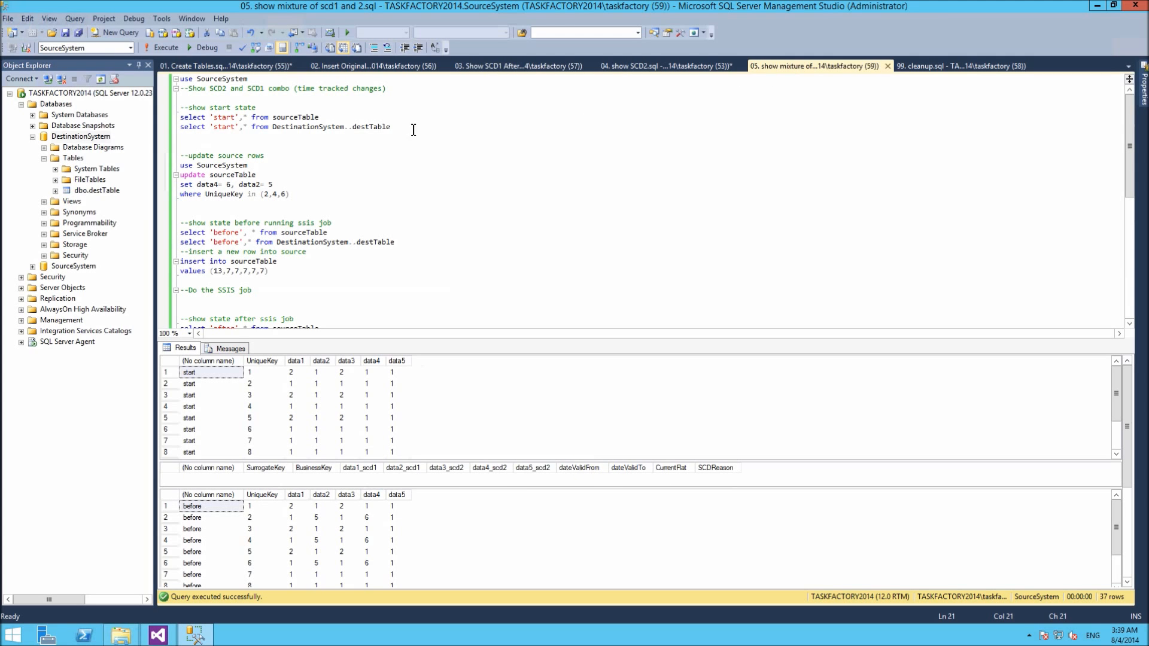
drag(400, 127, 158, 113)
key(F5)
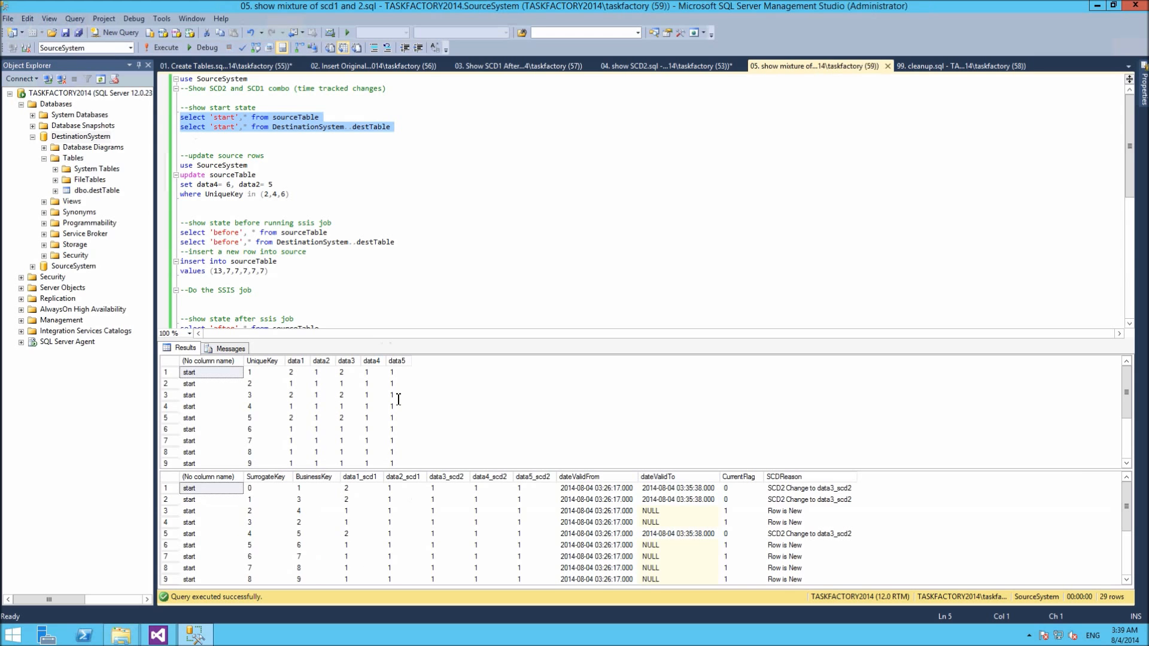
scroll(334, 439, down, 2)
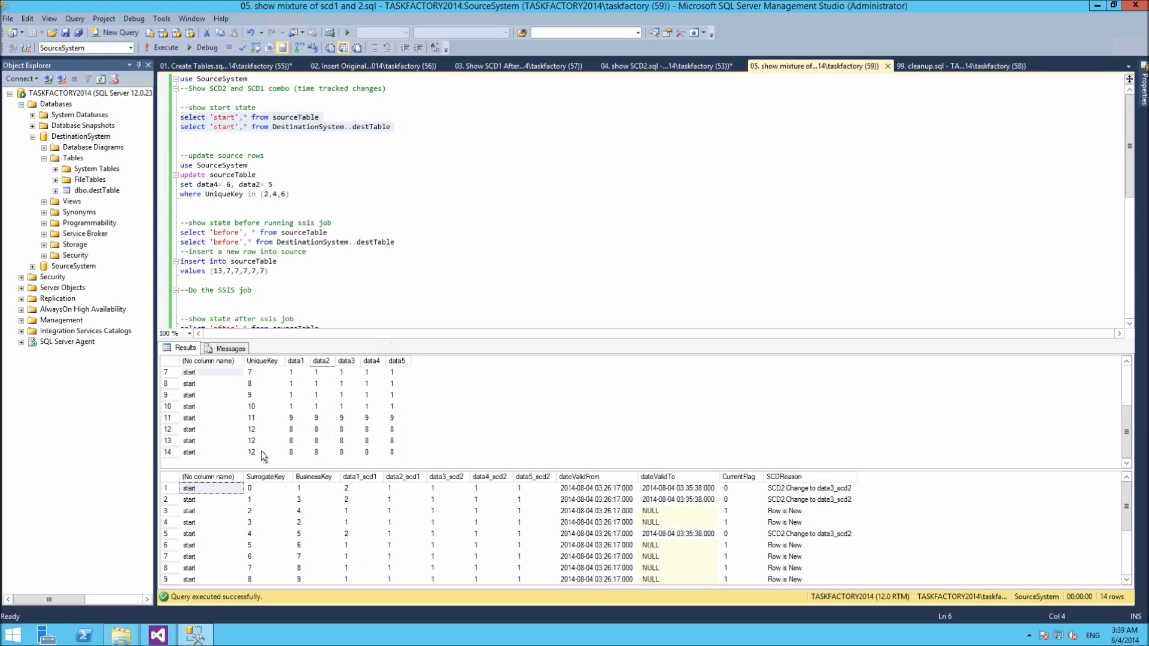
Add the statement delete from sourceTable where UniqueKey = 12 below the 'start' selects and run only that statement.
click(432, 128)
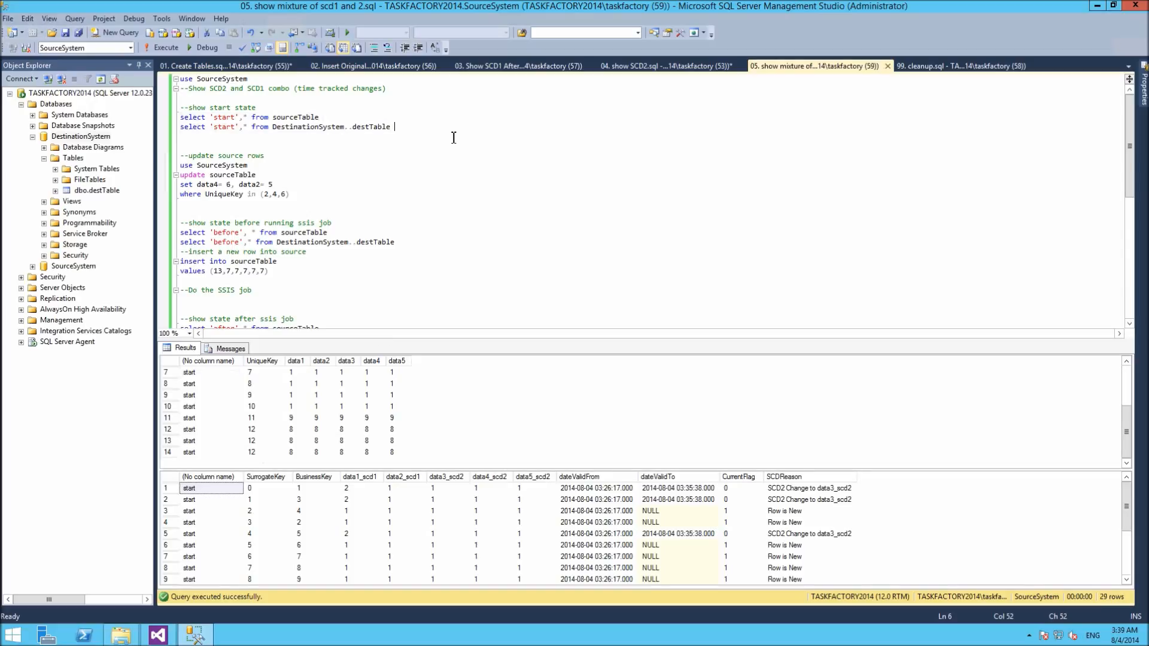
key(Return)
key(Return)
text(delete from source )
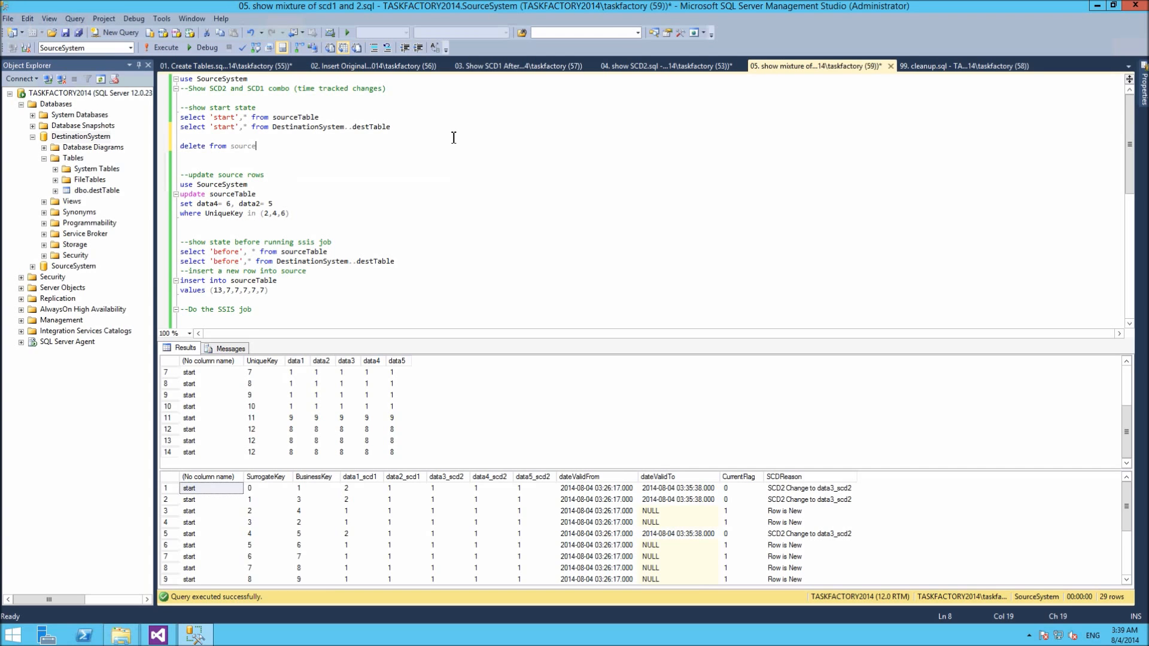
text(tabl)
text(un)
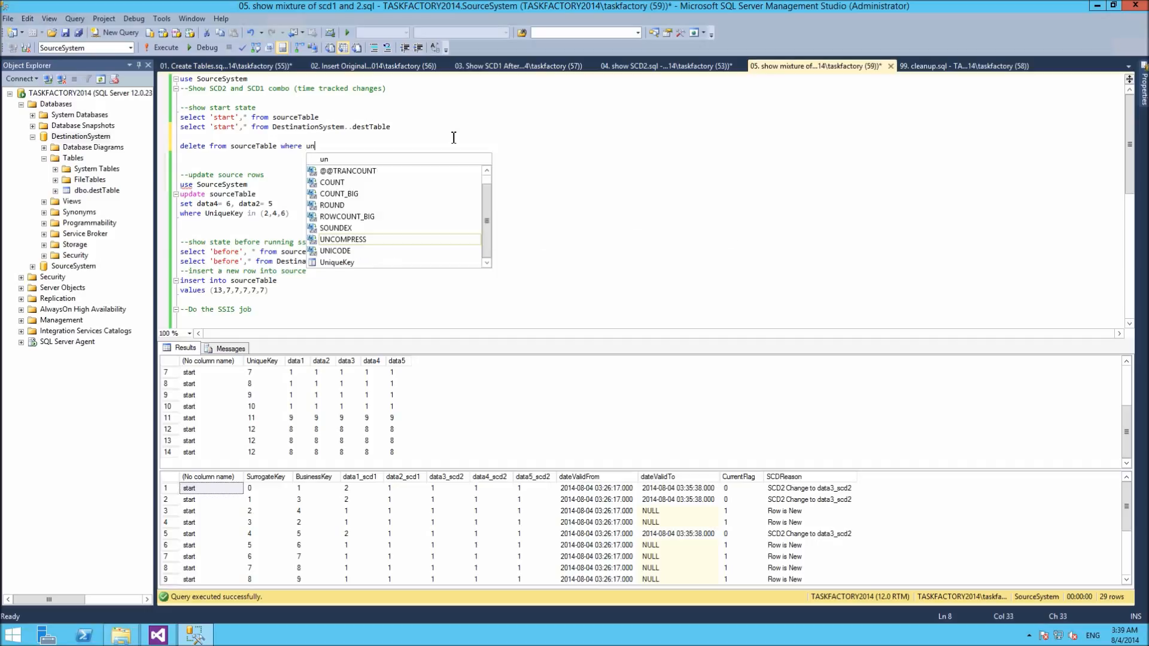
text(i)
key(Tab)
key(BackSpace)
key(BackSpace)
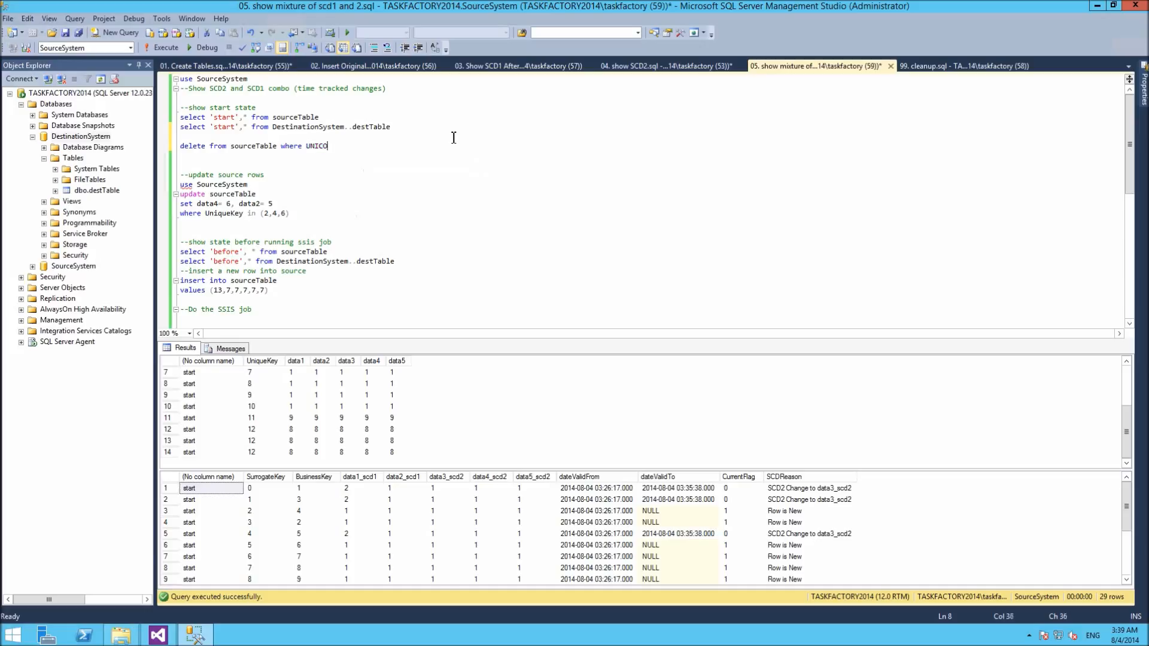
text(q)
key(Tab)
key(shift+Home)
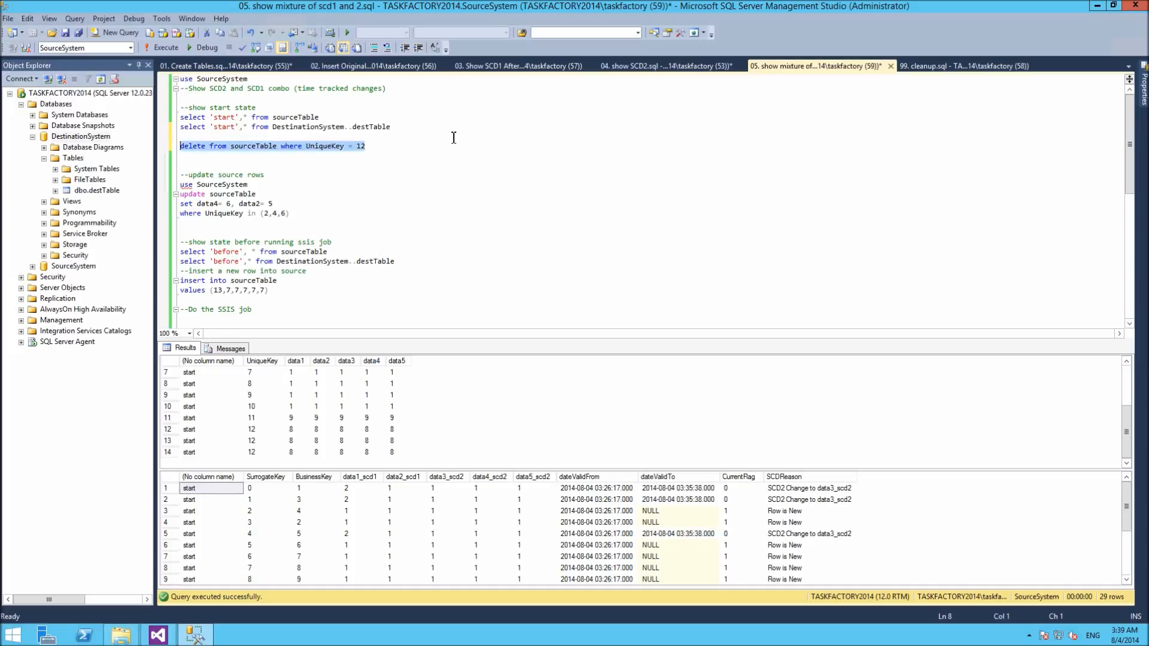
key(F5)
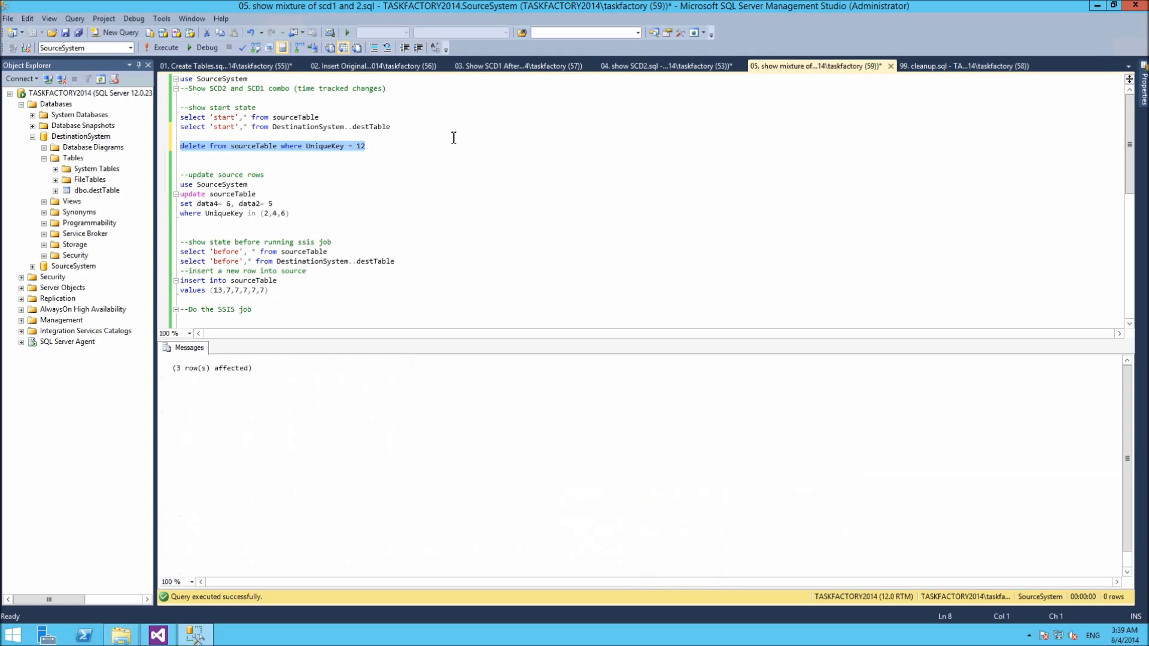
Run only the insert of values (12,8,8,8,8,8) into sourceTable from the 04. show SCD2 script.
click(658, 67)
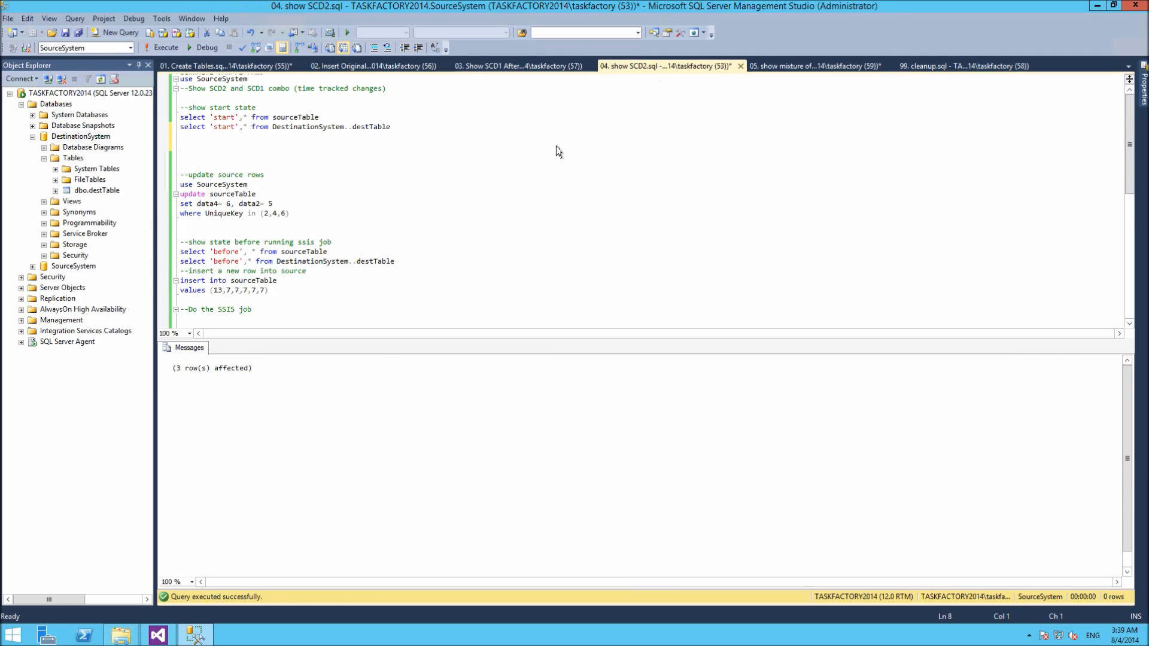
click(280, 193)
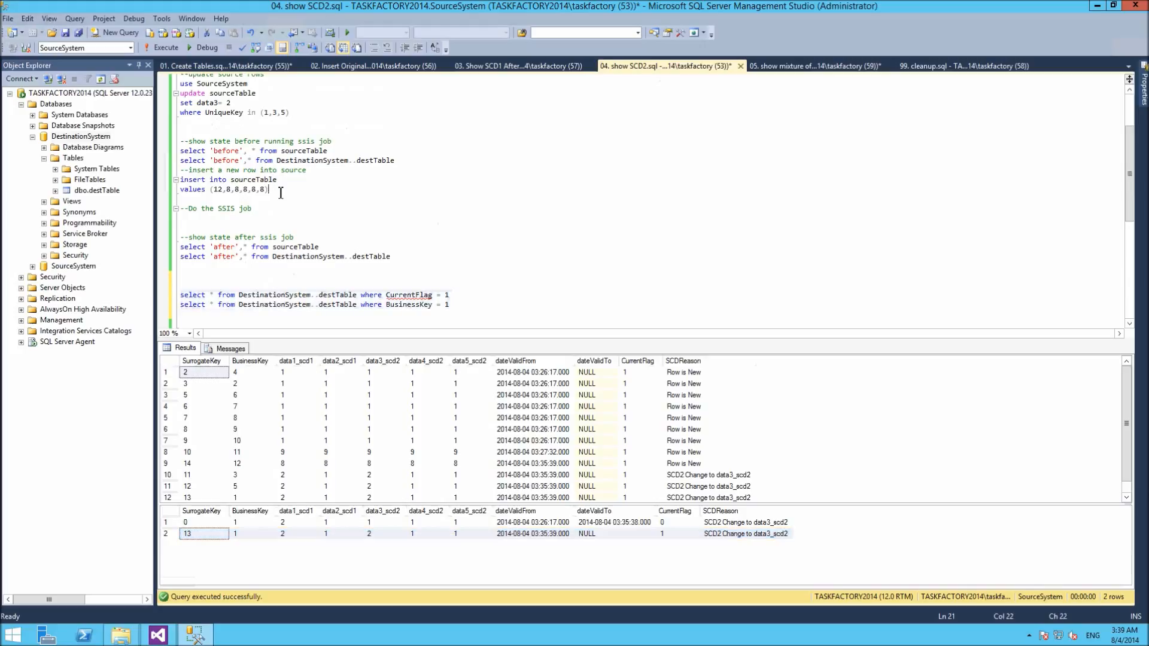
key(shift+Home)
key(shift+Up)
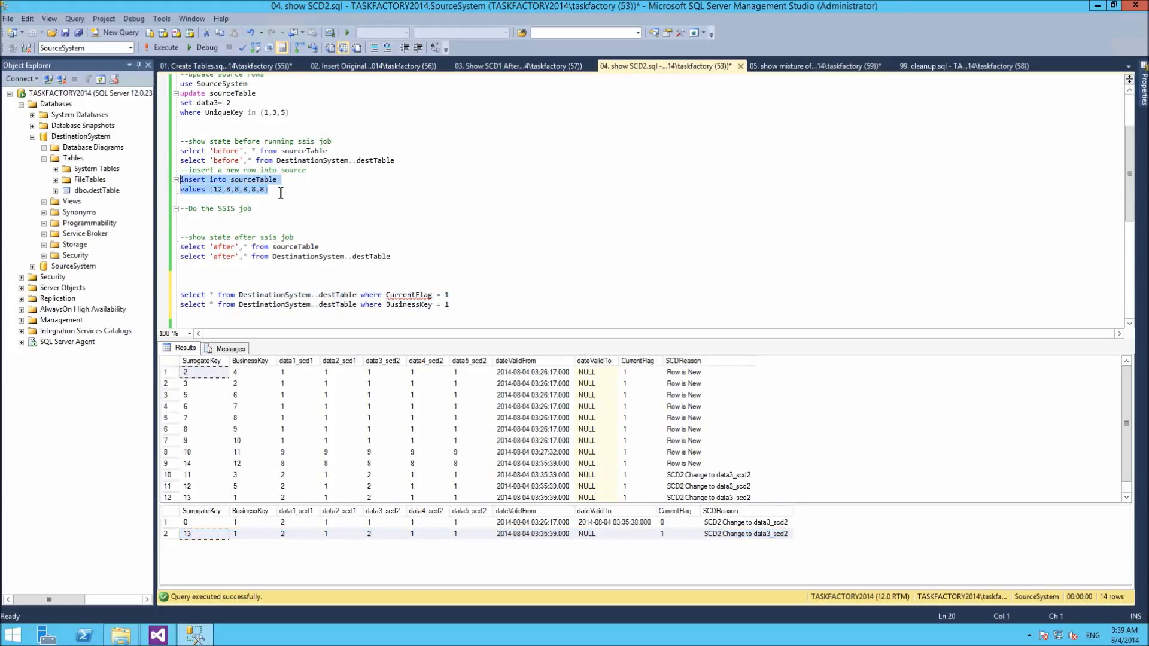
key(F5)
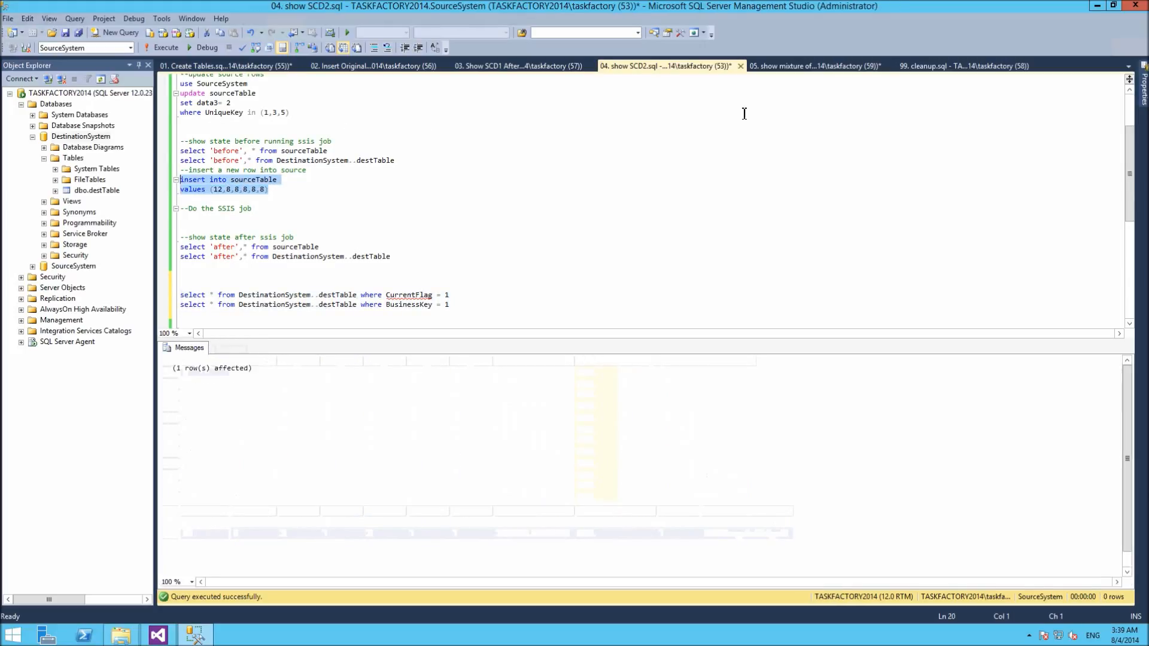
Rerun the two 'start' selects in the 05. show mixture of scd1 and 2 script and check the sourceTable rows.
click(781, 67)
drag(398, 126, 158, 117)
key(F5)
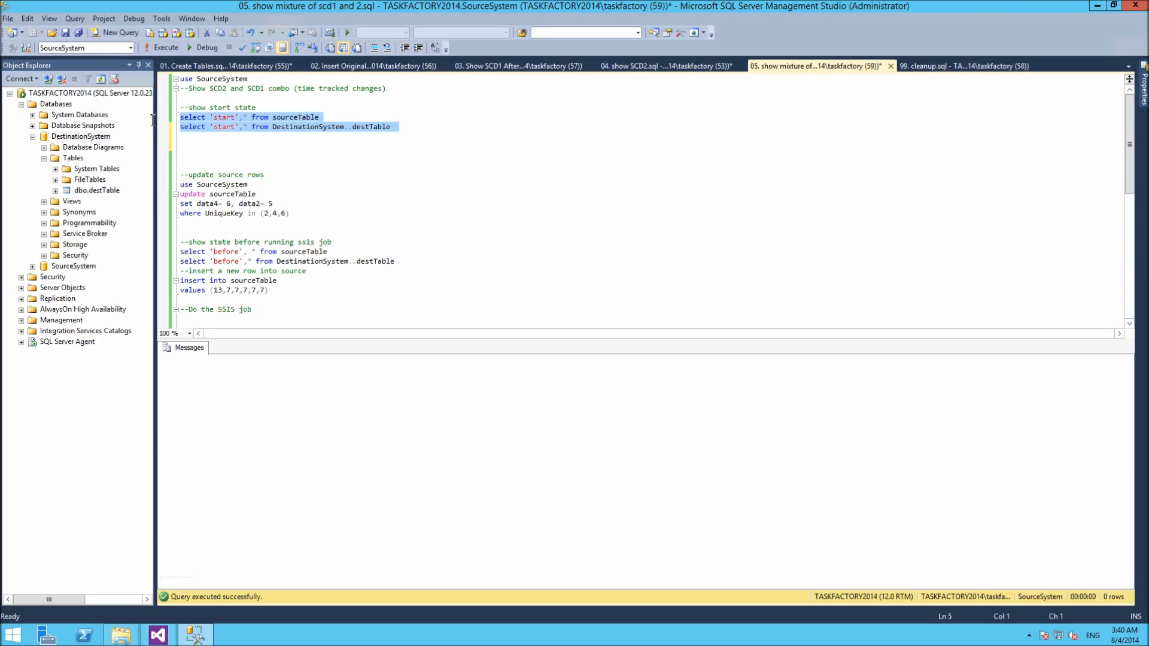
click(266, 429)
scroll(281, 425, down, 2)
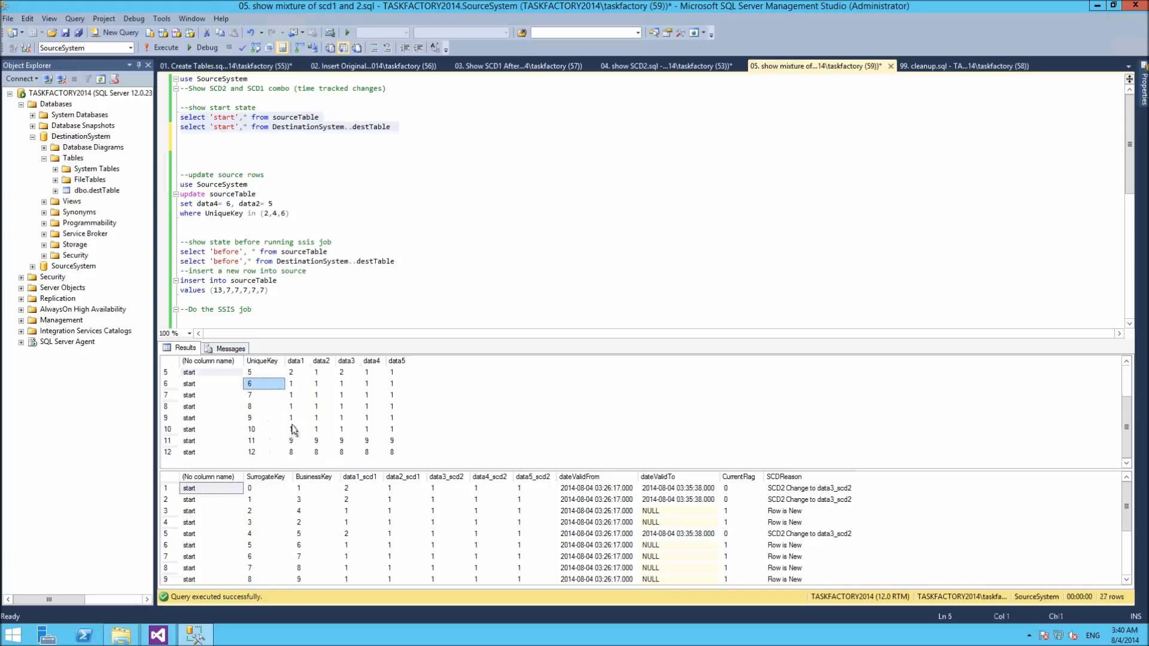
Check the last destTable rows, including those for BusinessKeys 12, 3, 5 and 1.
click(274, 531)
scroll(274, 532, down, 3)
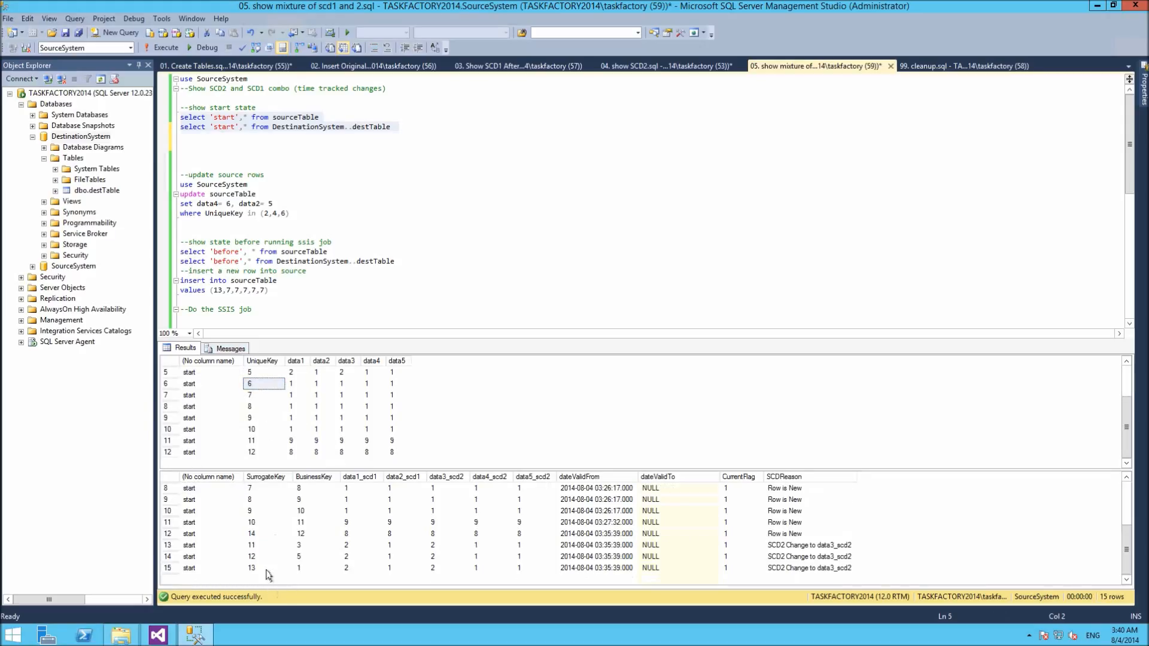
click(302, 569)
click(307, 535)
drag(312, 545, 312, 568)
Run the update setting data4 = 6 and data2 = 5 for UniqueKey 2, 4 and 6, and insert (13,7,7,7,7,7) into sourceTable.
click(359, 193)
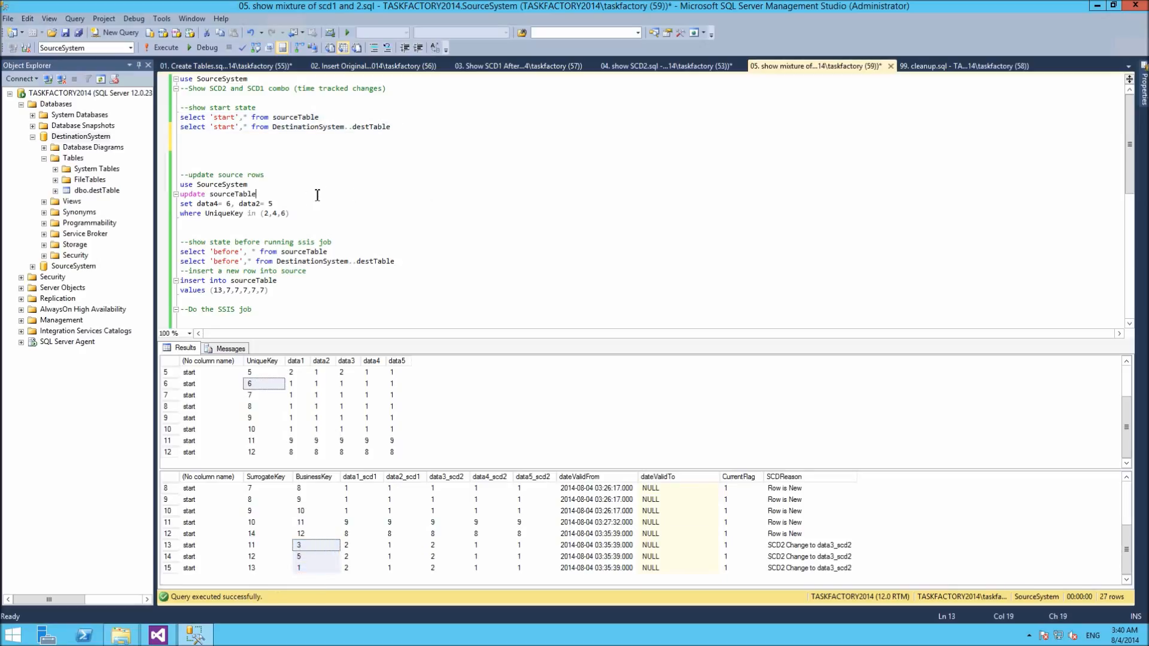
drag(289, 213, 165, 186)
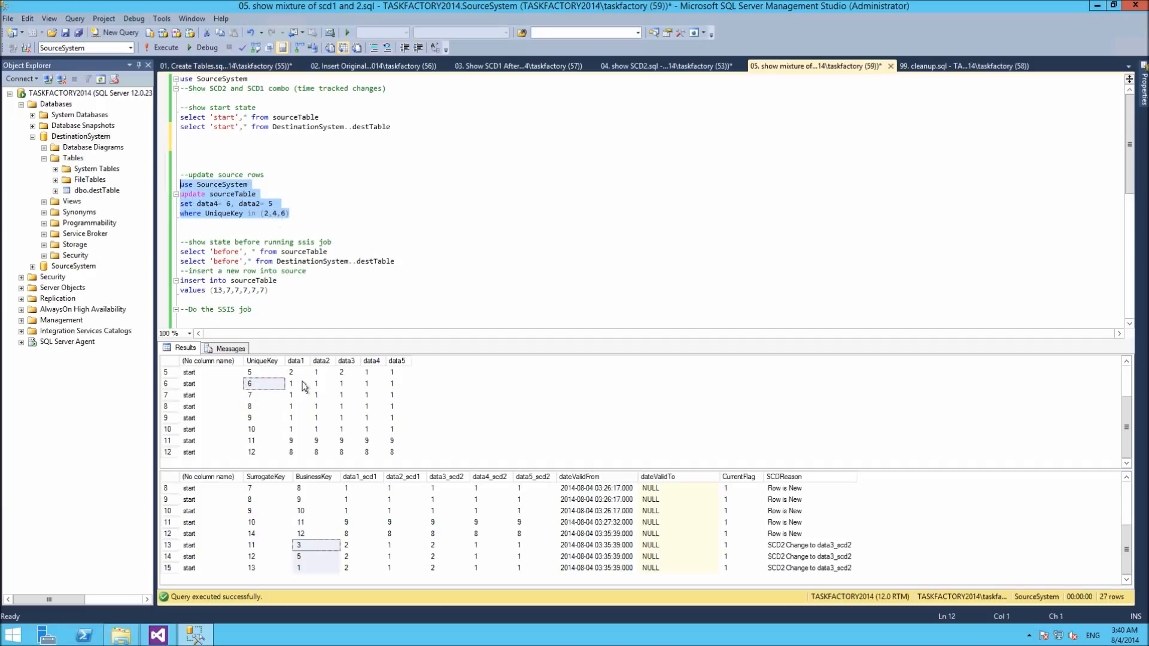
key(F5)
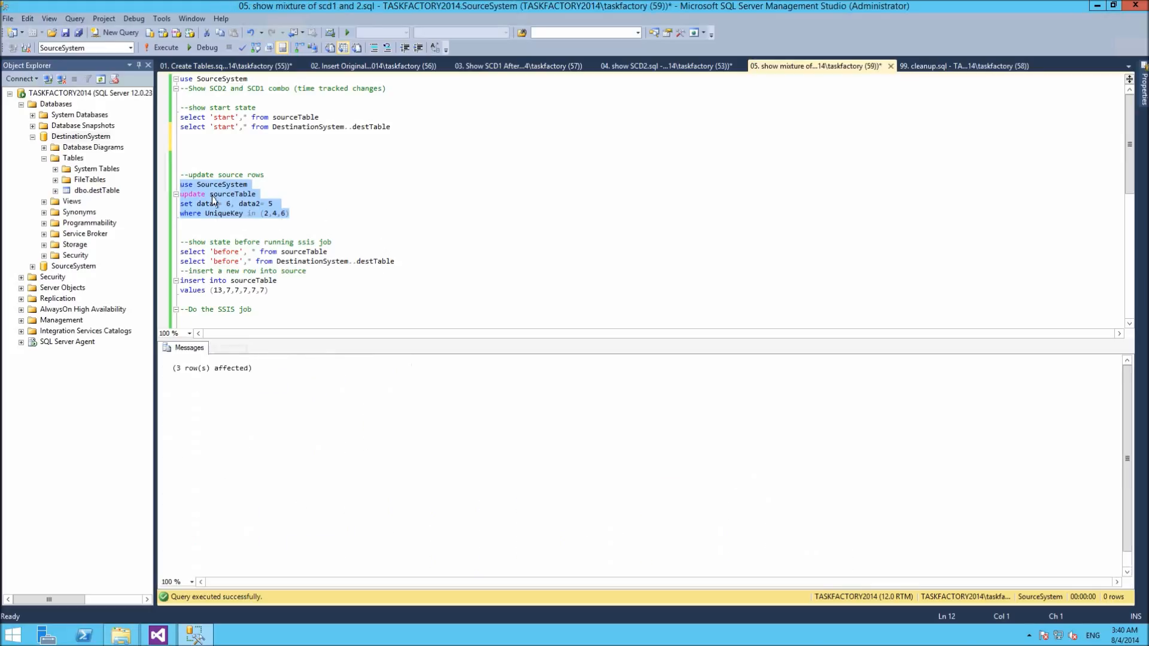
drag(268, 290, 174, 284)
key(F5)
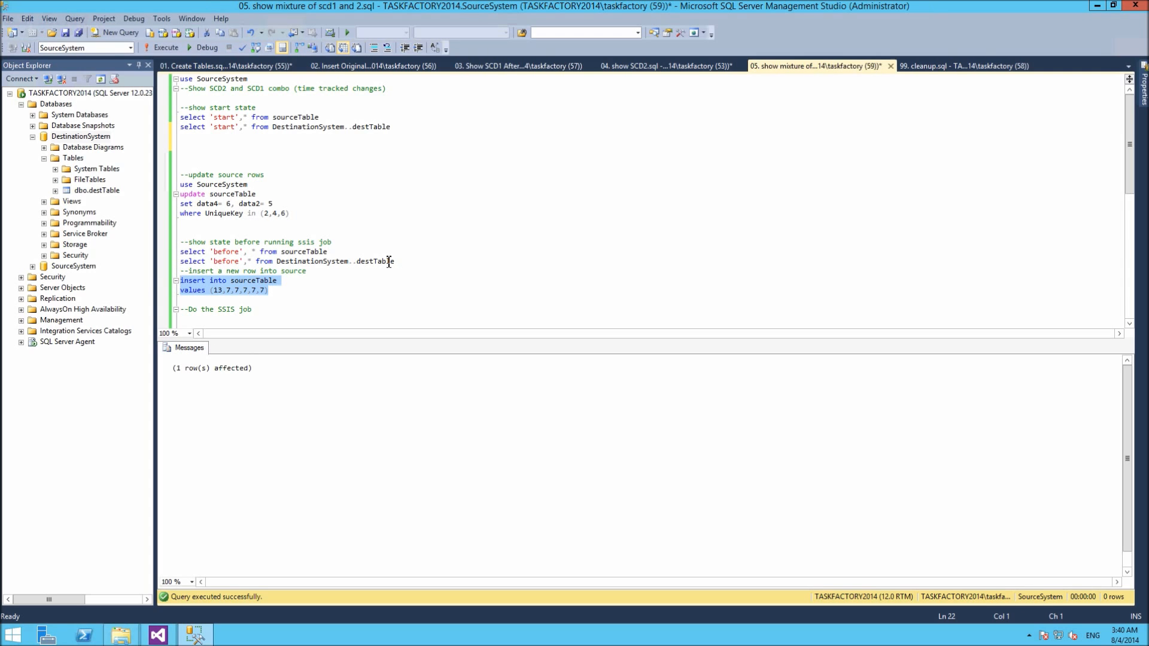
Run the two 'before' selects and check UniqueKeys 2, 4 and 6 in sourceTable and the data2_scd1 column of destTable.
drag(403, 262, 173, 256)
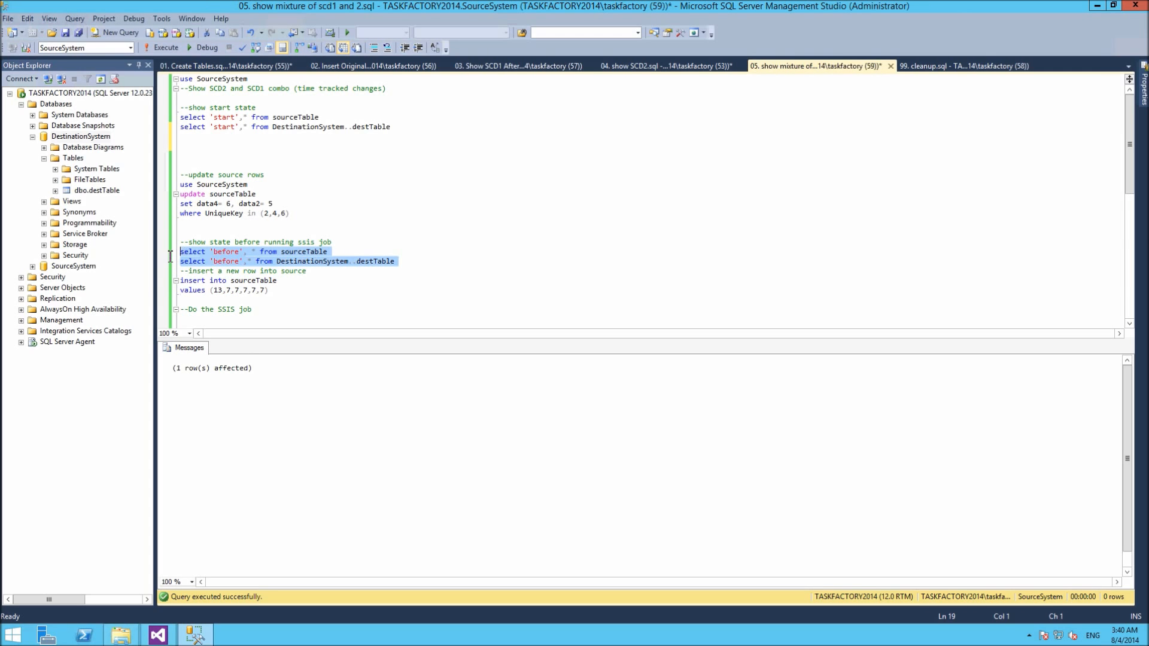
key(F5)
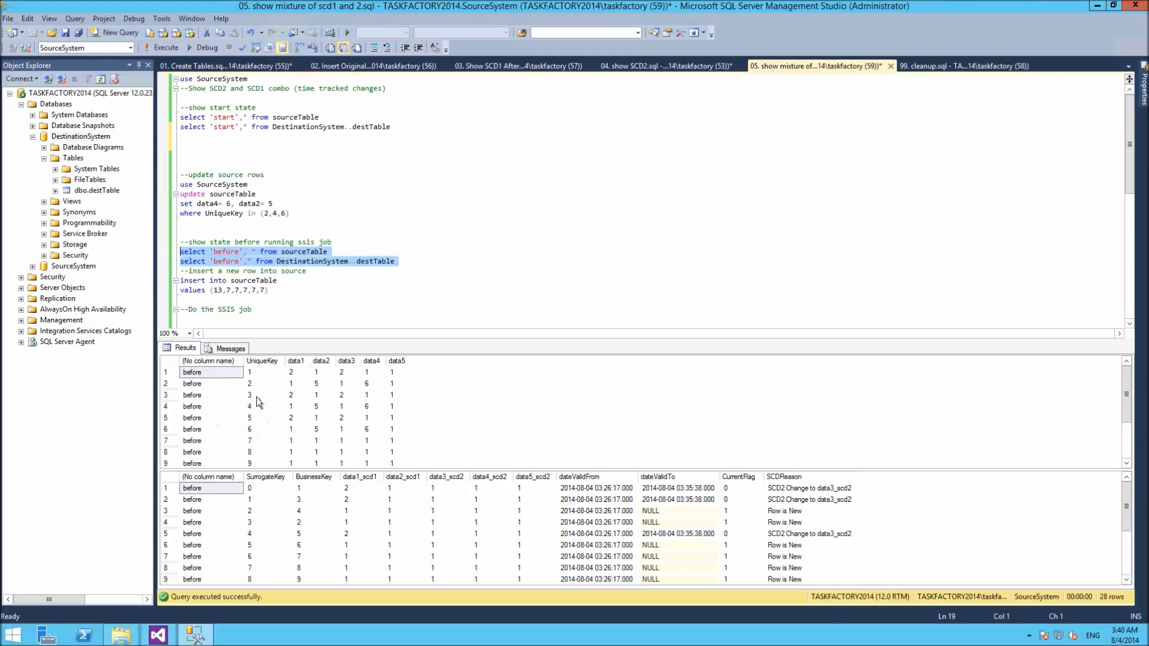
click(263, 386)
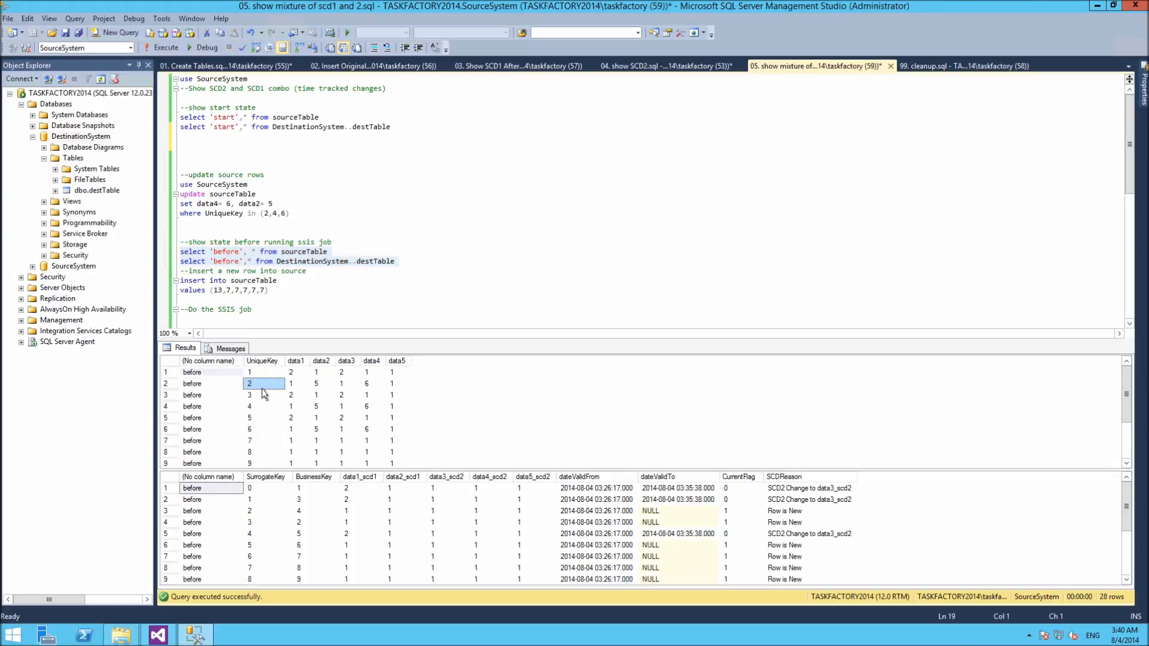
ctrl+click(263, 406)
ctrl+click(263, 429)
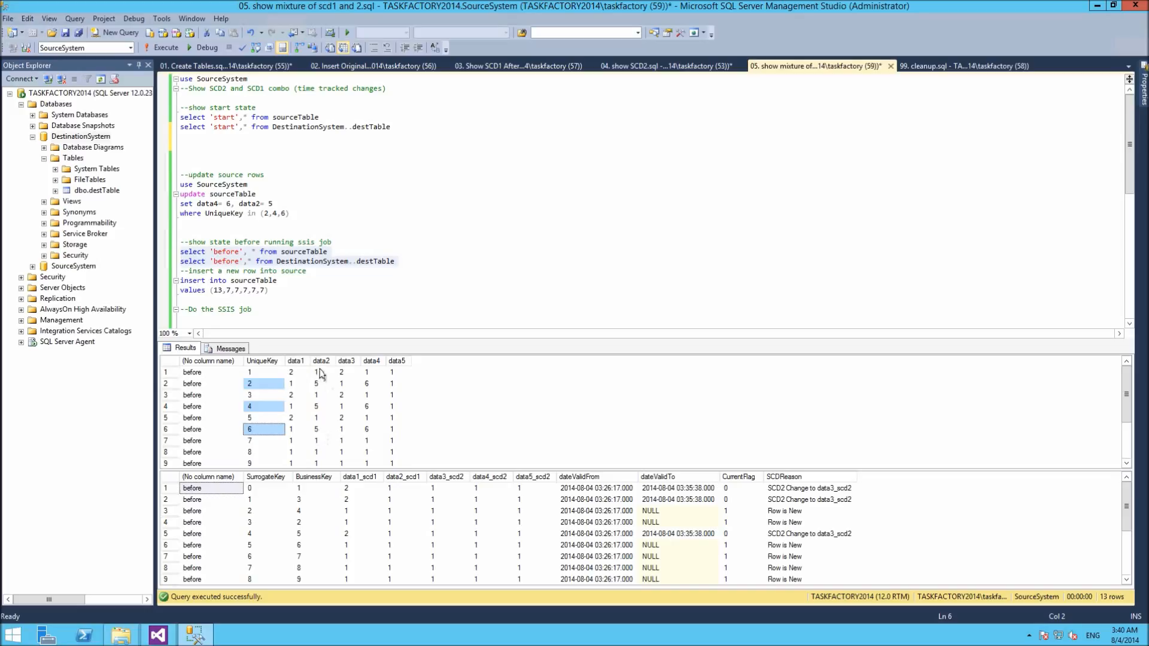
ctrl+click(318, 430)
ctrl+click(368, 430)
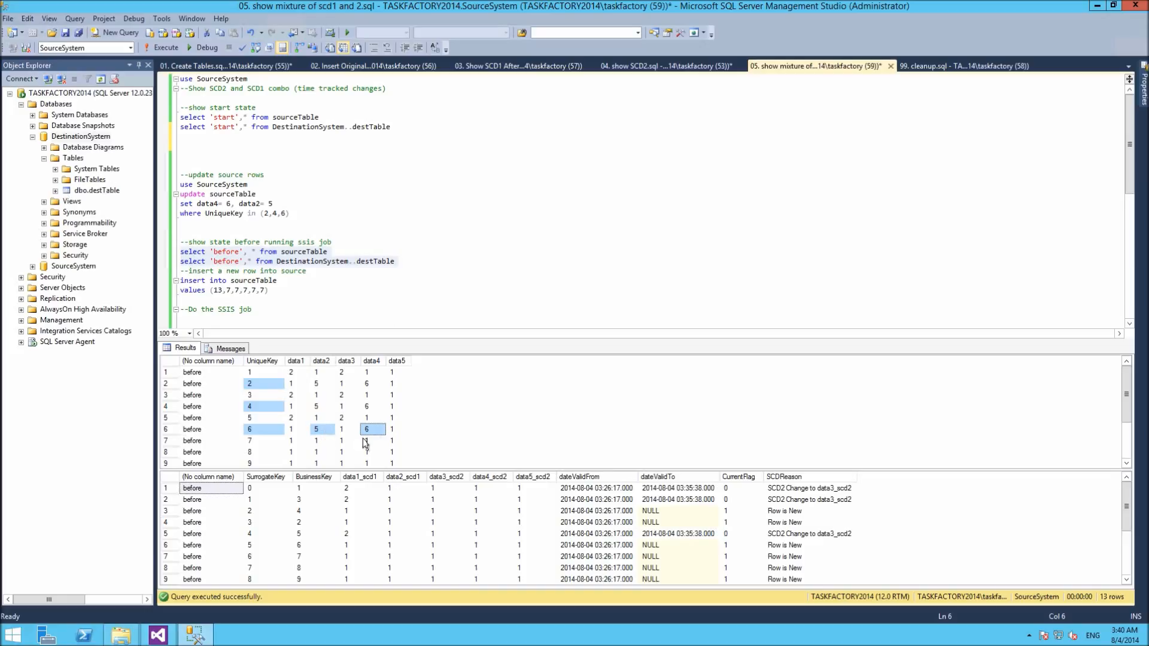
click(411, 483)
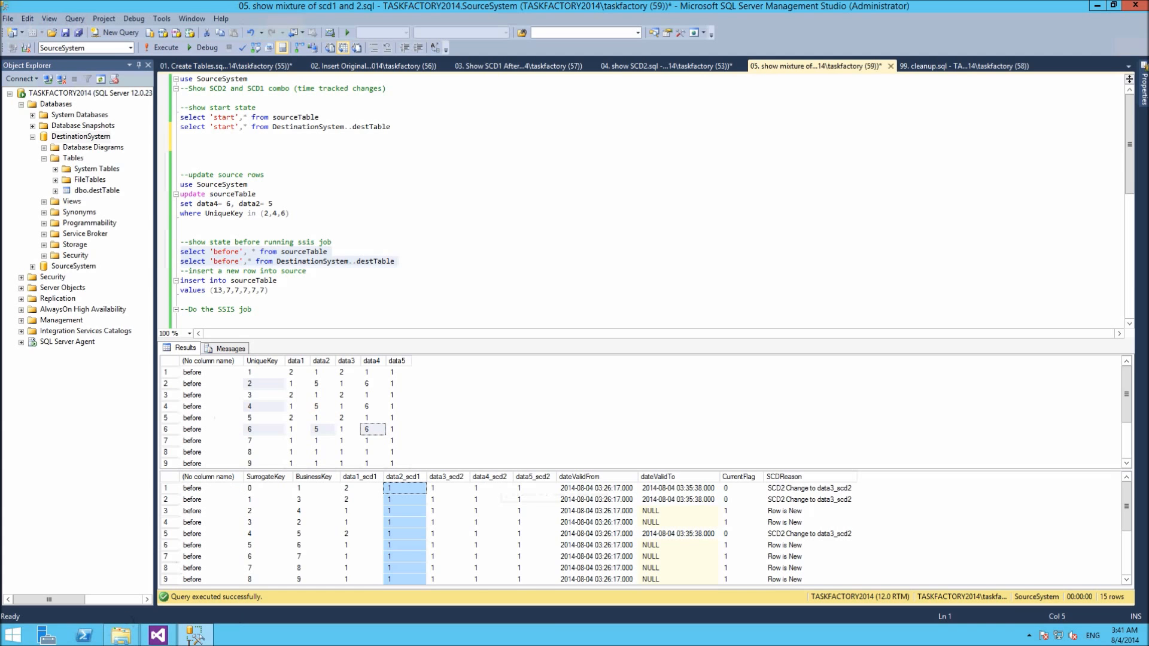
Switch to Visual Studio, run Package1.dtsx with the Demo SCD data flow, and stop debugging once it completes.
click(156, 637)
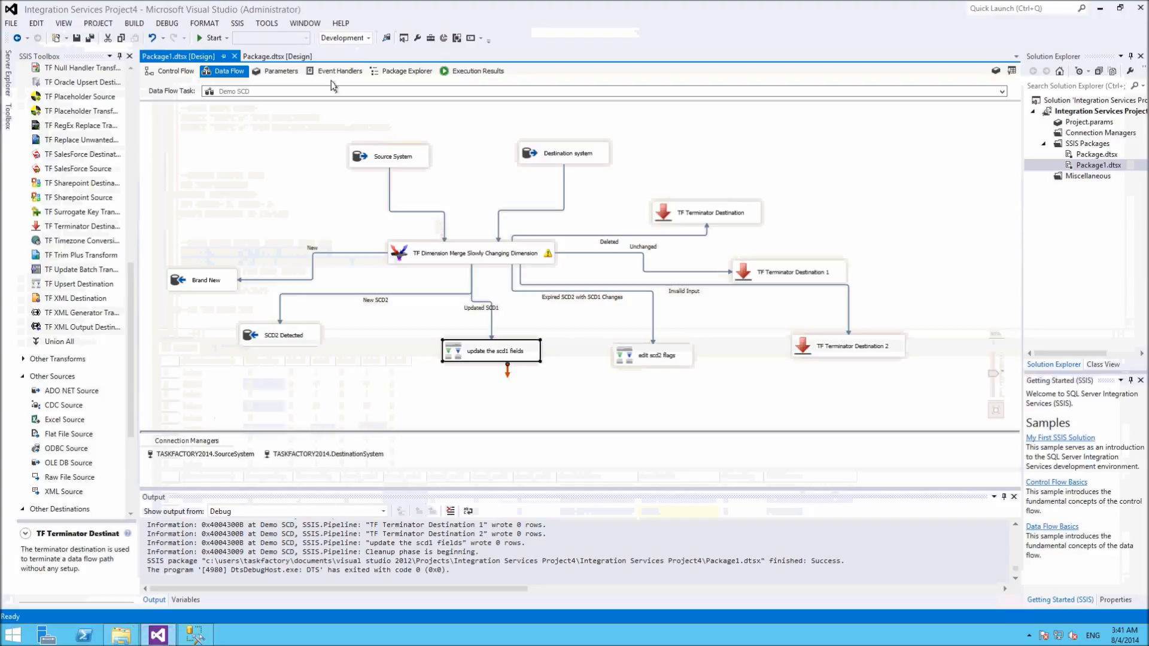
click(209, 38)
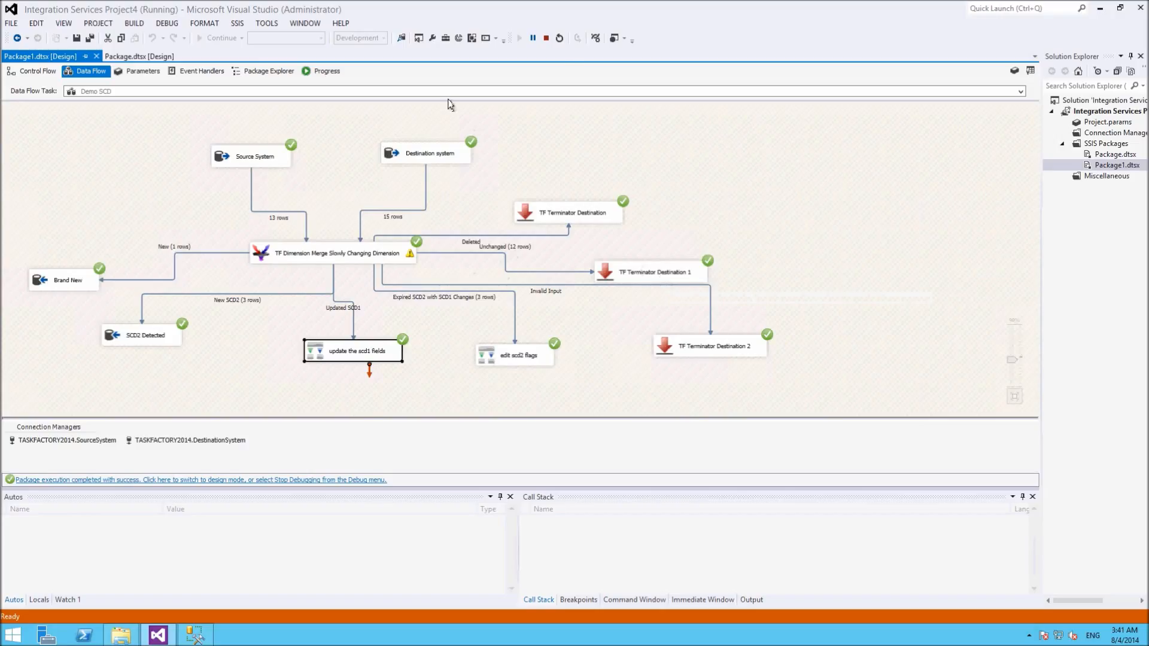
click(549, 40)
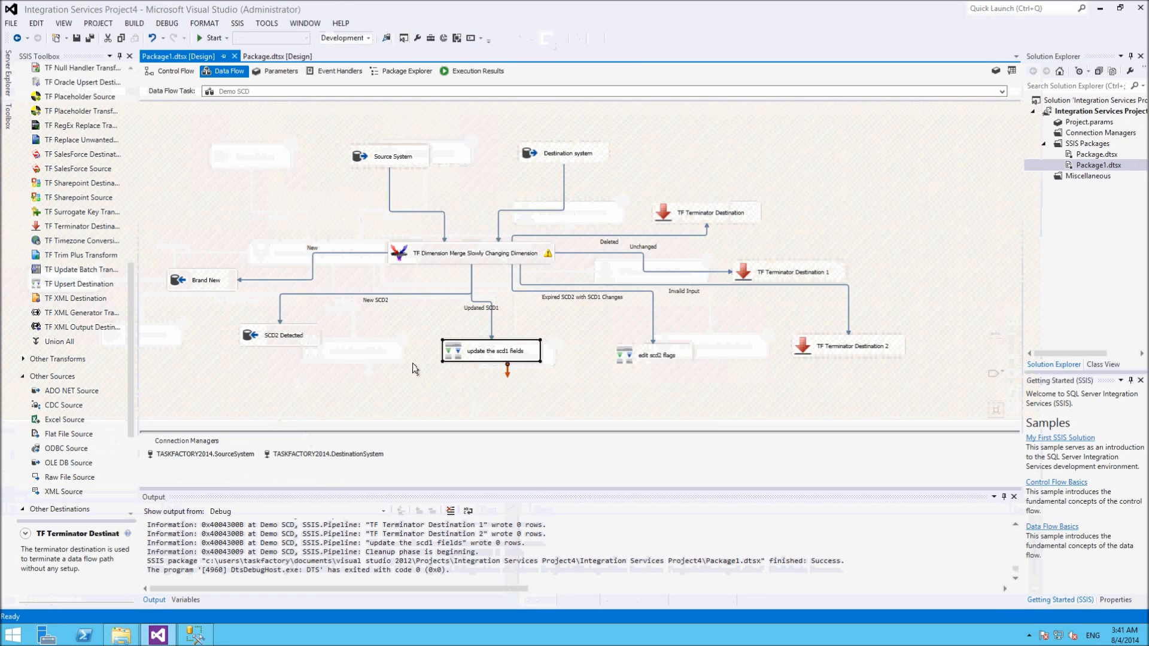
Back in SQL Server Management Studio, run the two 'after' selects and check the sourceTable rows down to UniqueKey 13.
click(191, 640)
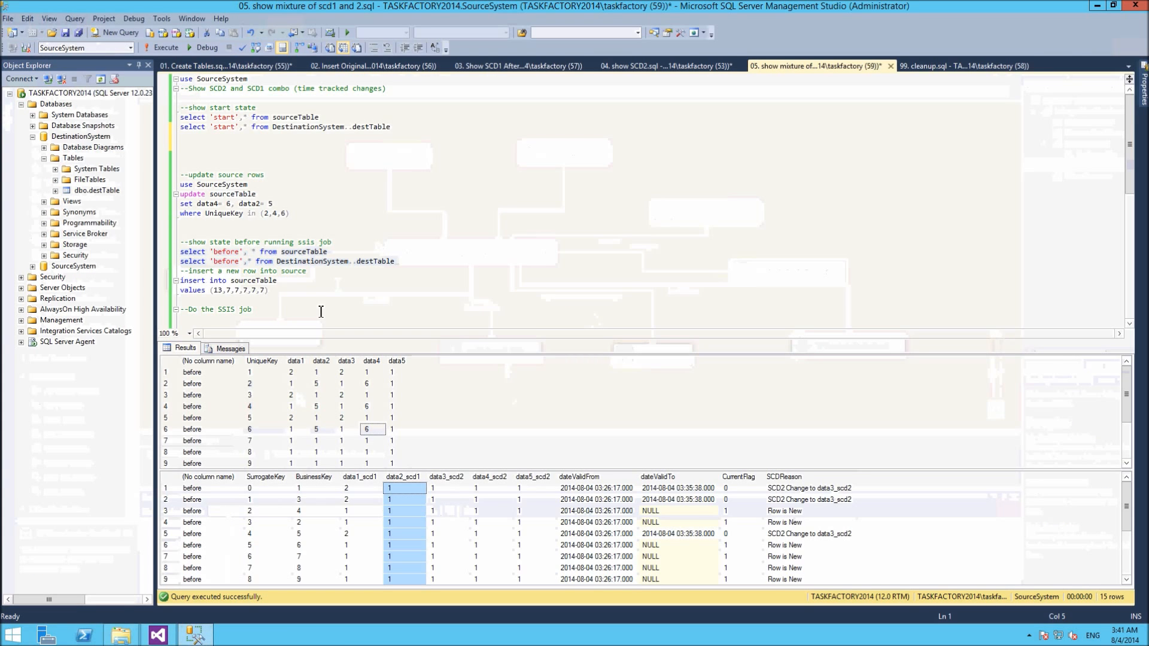
scroll(335, 239, down, 3)
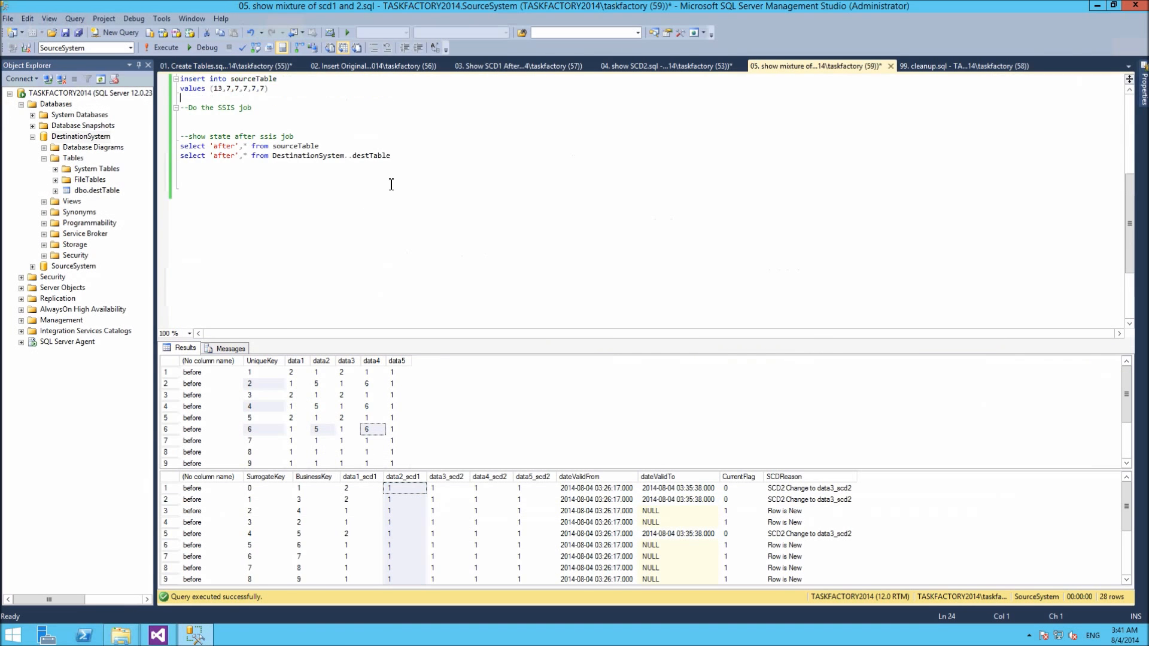
scroll(394, 192, up, 2)
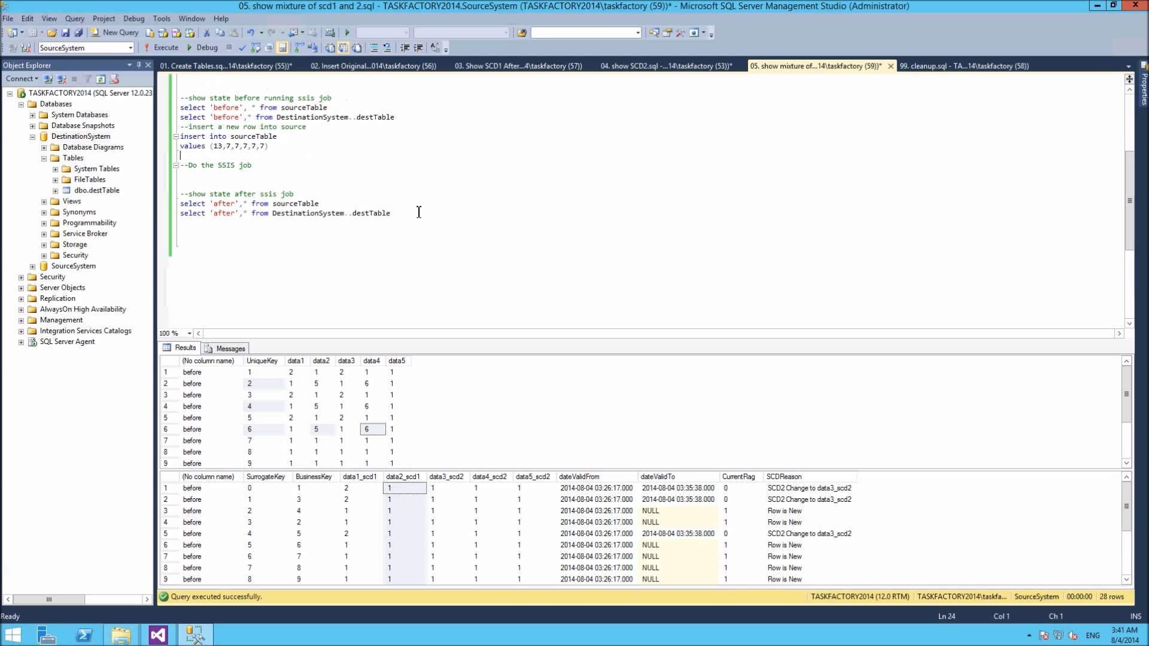
drag(414, 216, 144, 204)
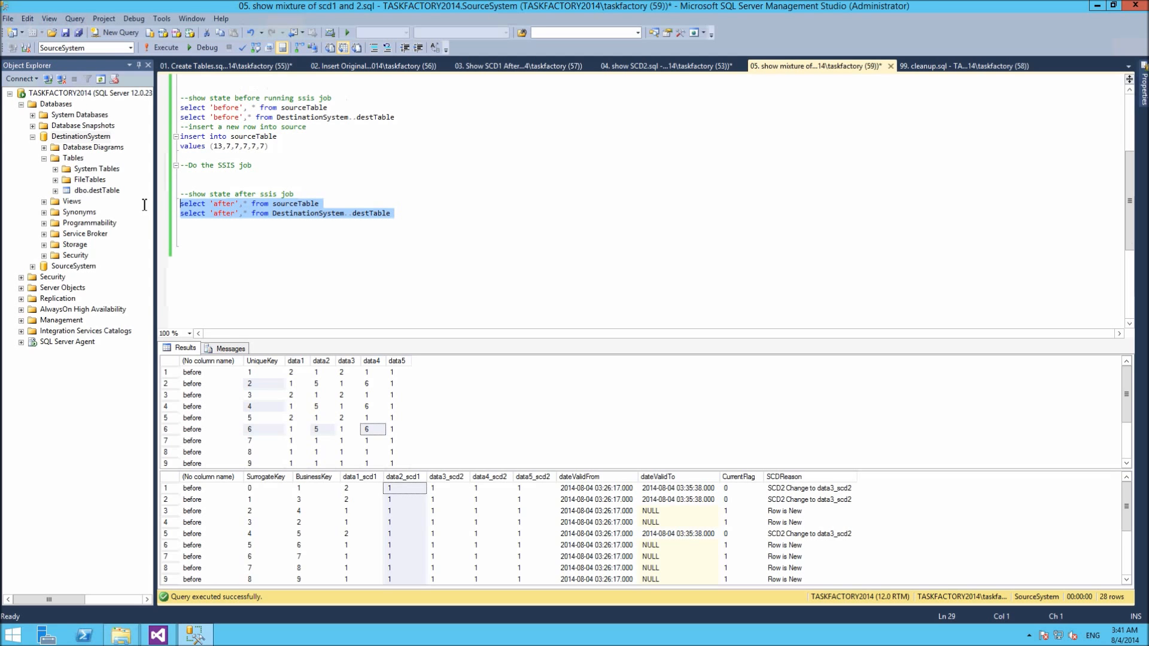
key(F5)
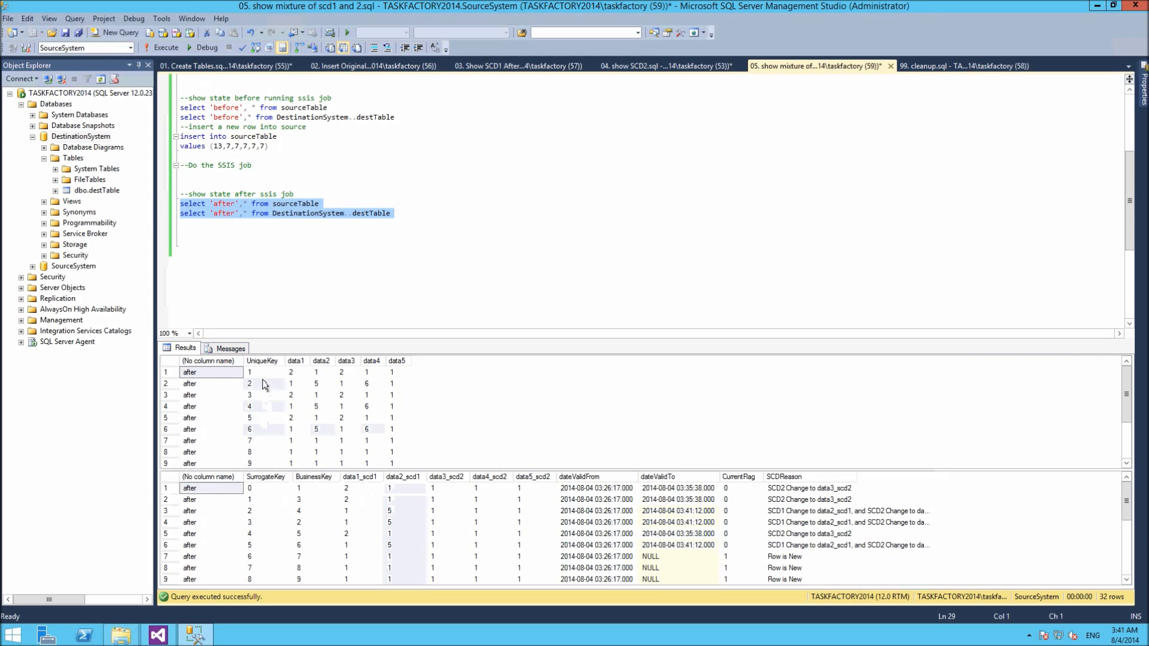
click(263, 381)
scroll(257, 392, down, 2)
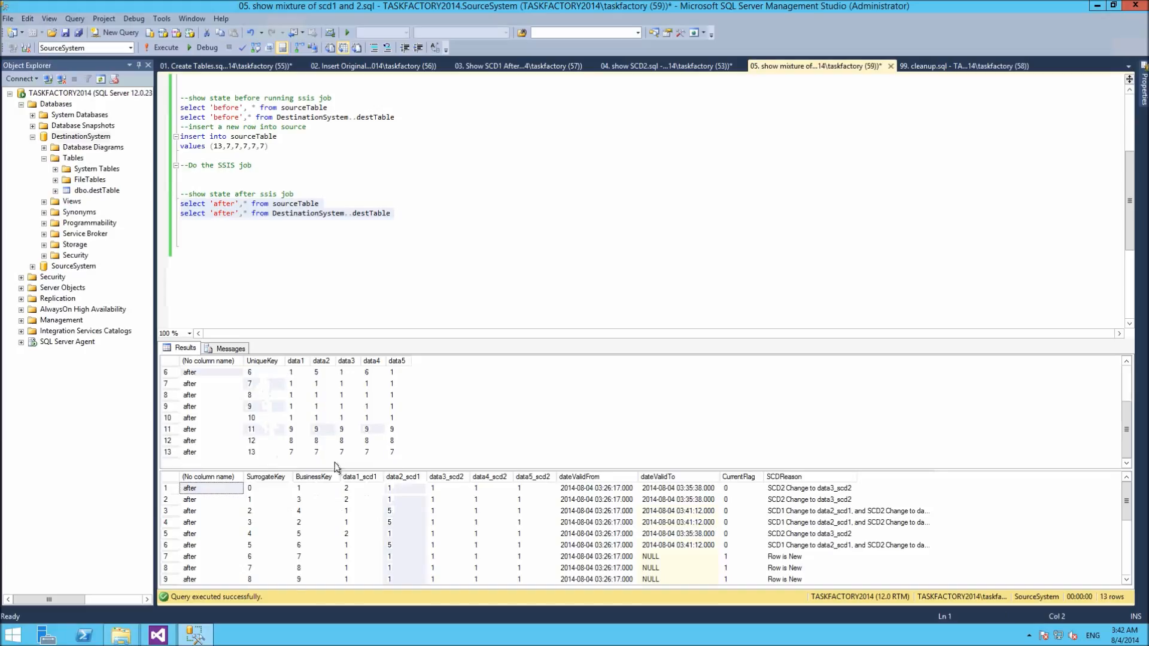
Check the last destTable rows and their SCDReason, plus the CurrentFlag values of the first six rows.
click(336, 507)
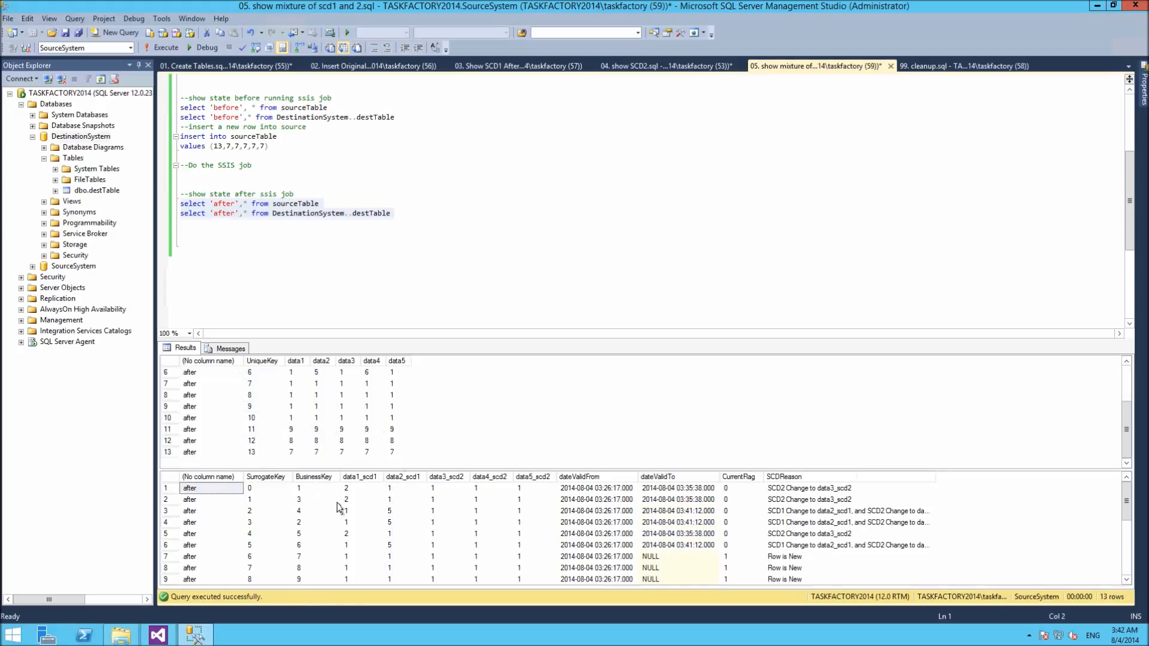
scroll(337, 507, down, 3)
click(303, 568)
click(815, 554)
scroll(810, 549, up, 4)
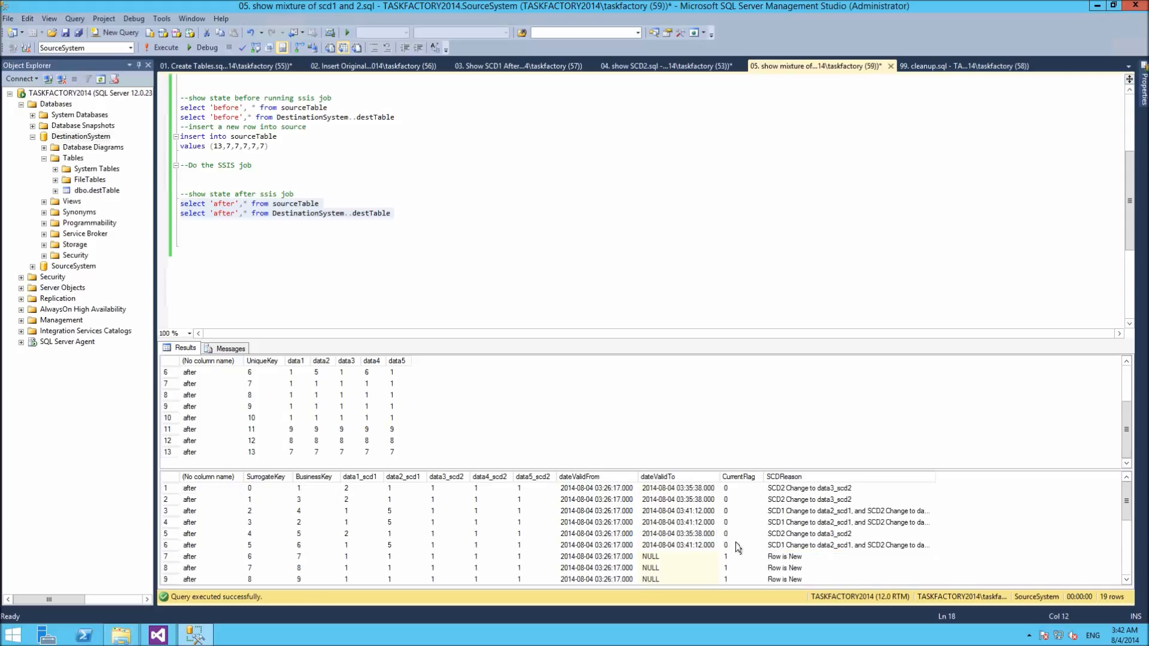
drag(738, 545, 733, 533)
drag(739, 491, 738, 488)
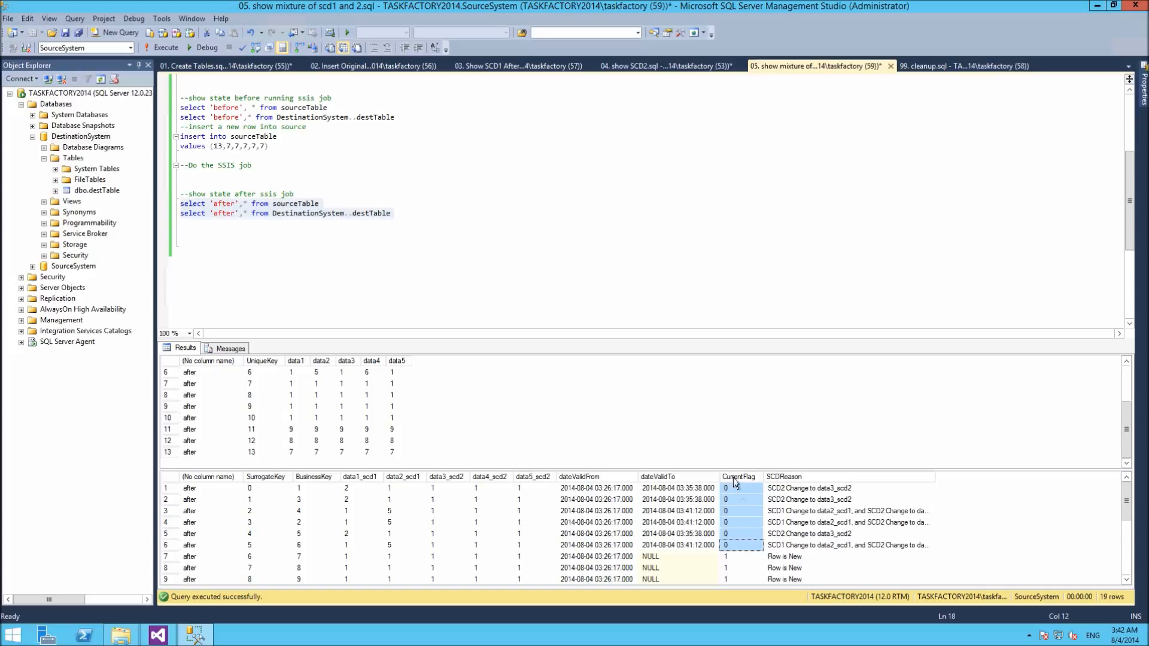
Duplicate the 'after' select on DestinationSystem..destTable below the original and add the condition where currentflag = 1.
click(430, 222)
key(Up)
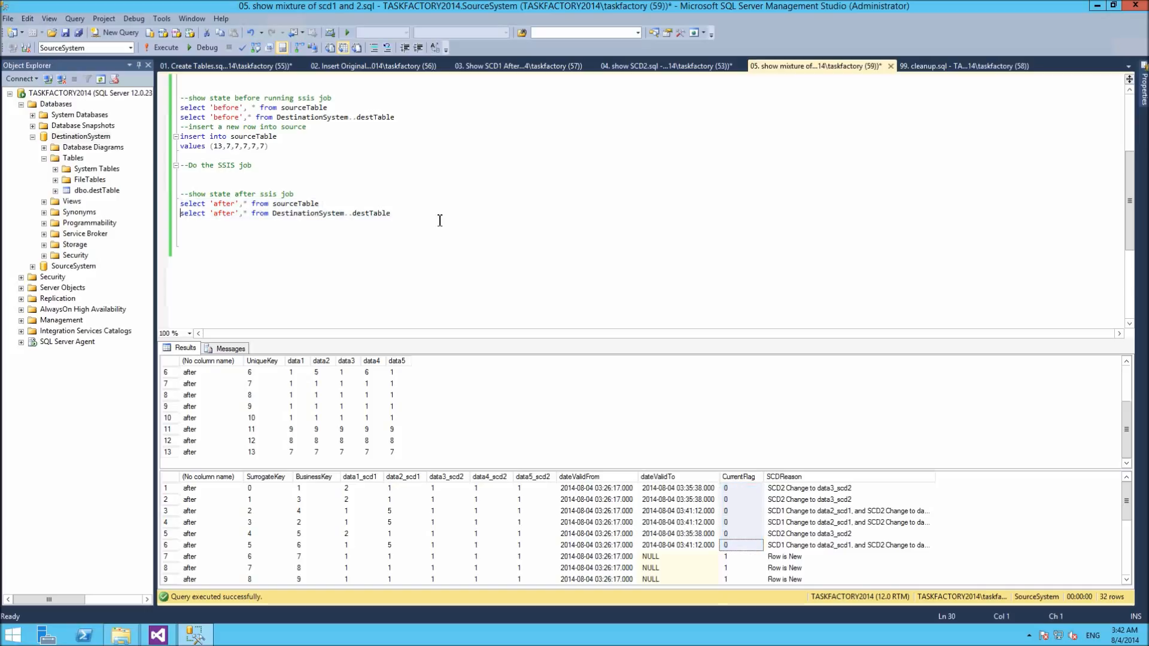
key(shift+End)
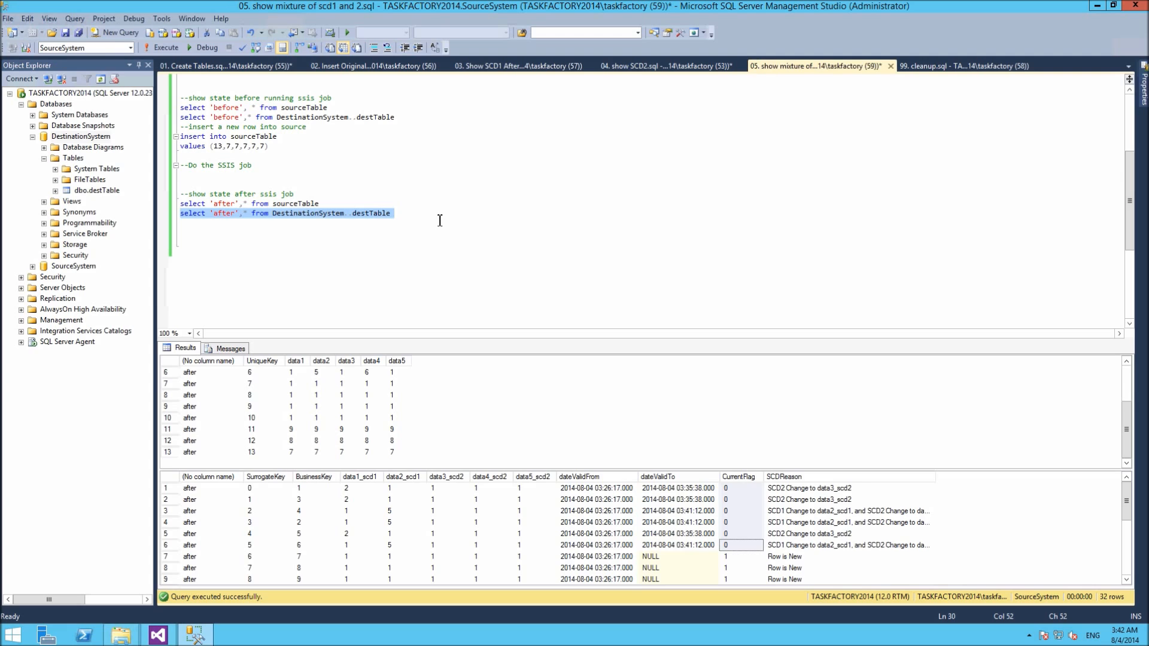
key(ctrl+c)
key(Down)
key(ctrl+v)
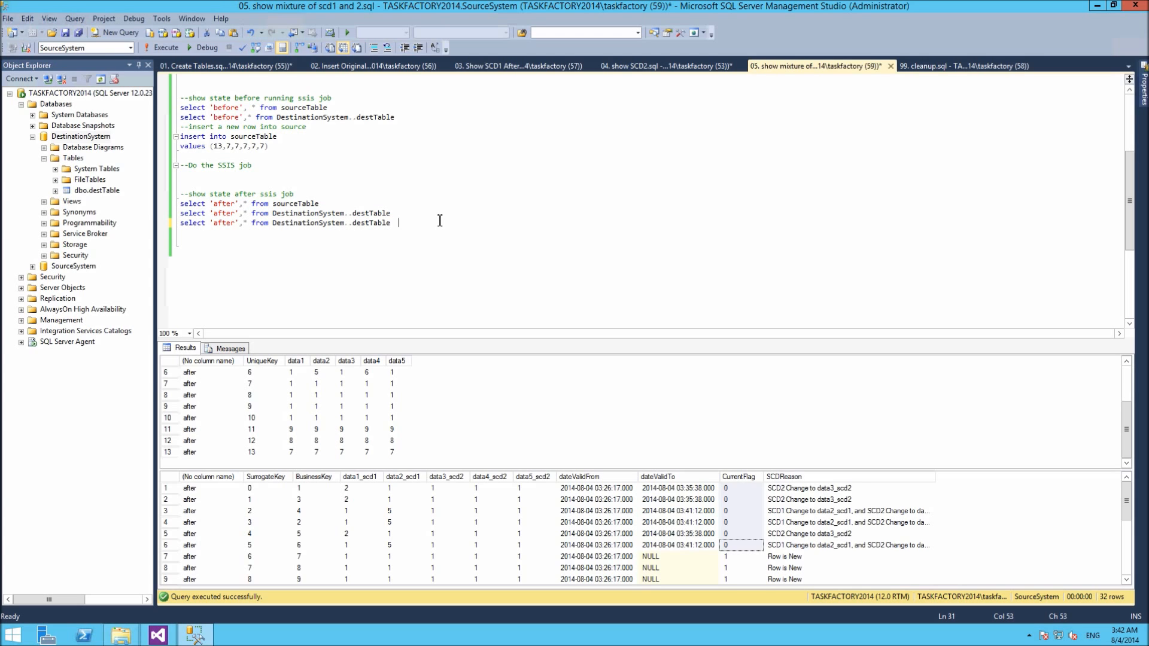
text(where current)
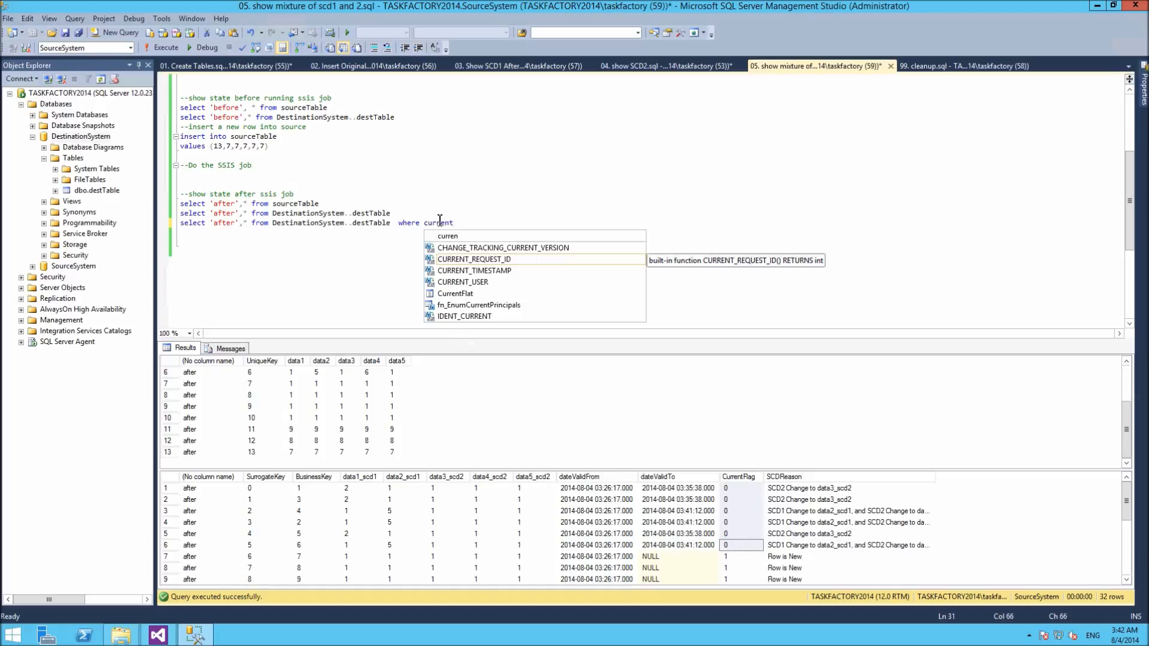
text(fla)
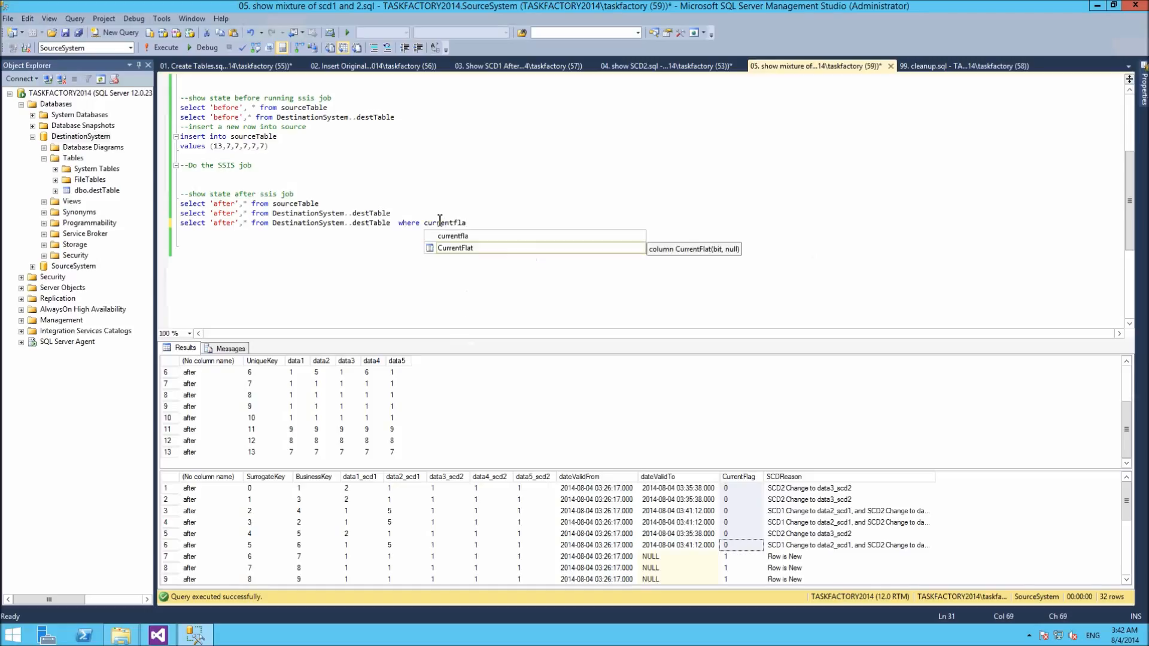
text(g = 1)
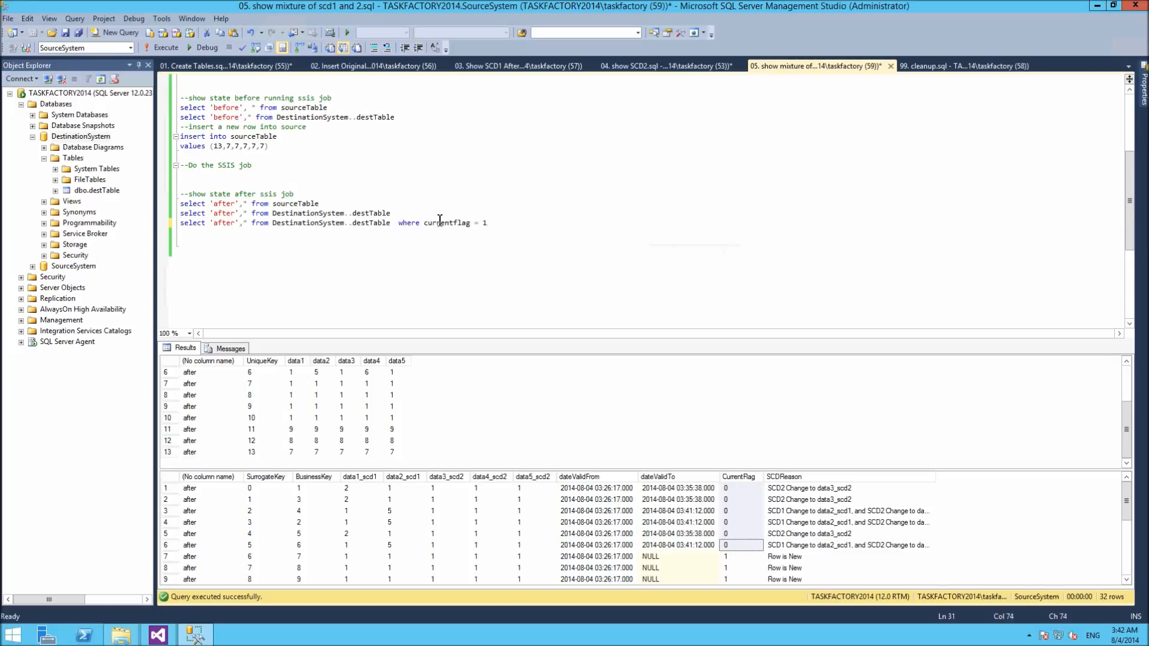
Add another line selecting 'after', * from DestinationSystem..destTable where BusinessKey in (2,4,6).
key(Return)
text(select 'after', * from de)
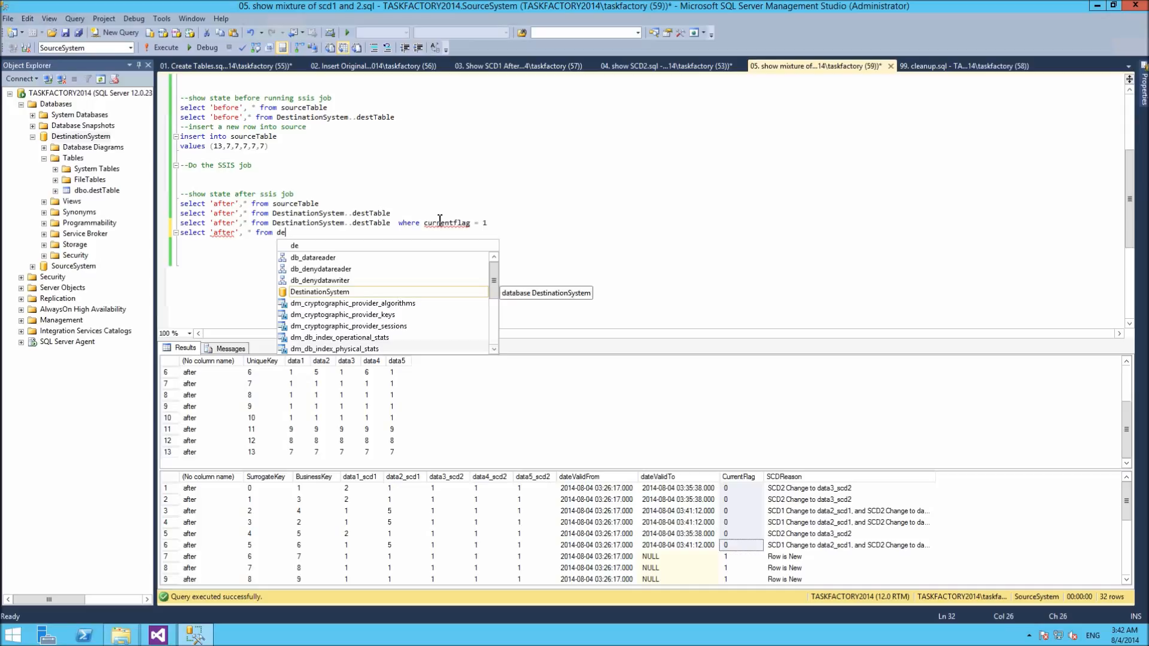
key(Tab)
text(..de)
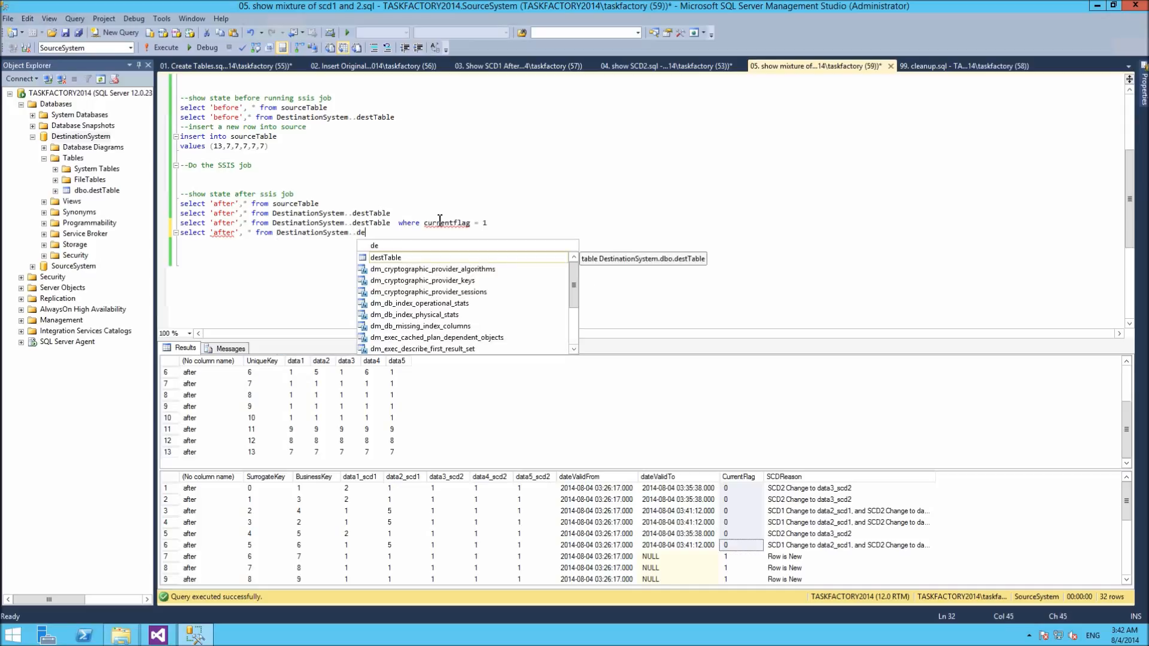
key(Tab)
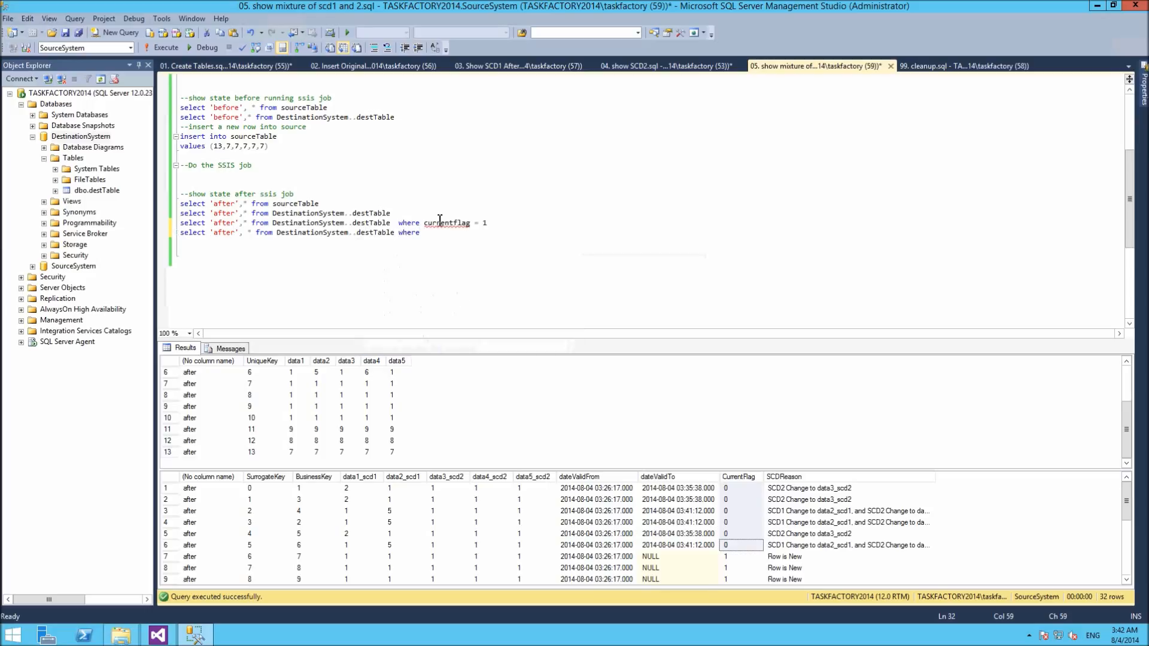
text(where busi)
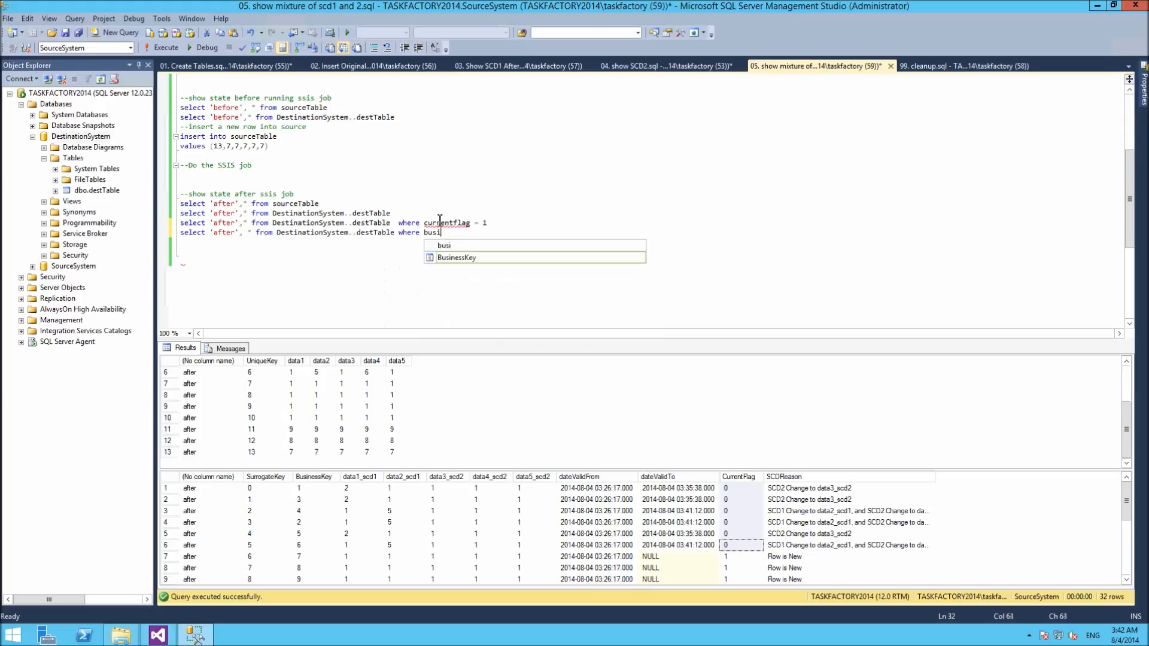
text(n)
key(Tab)
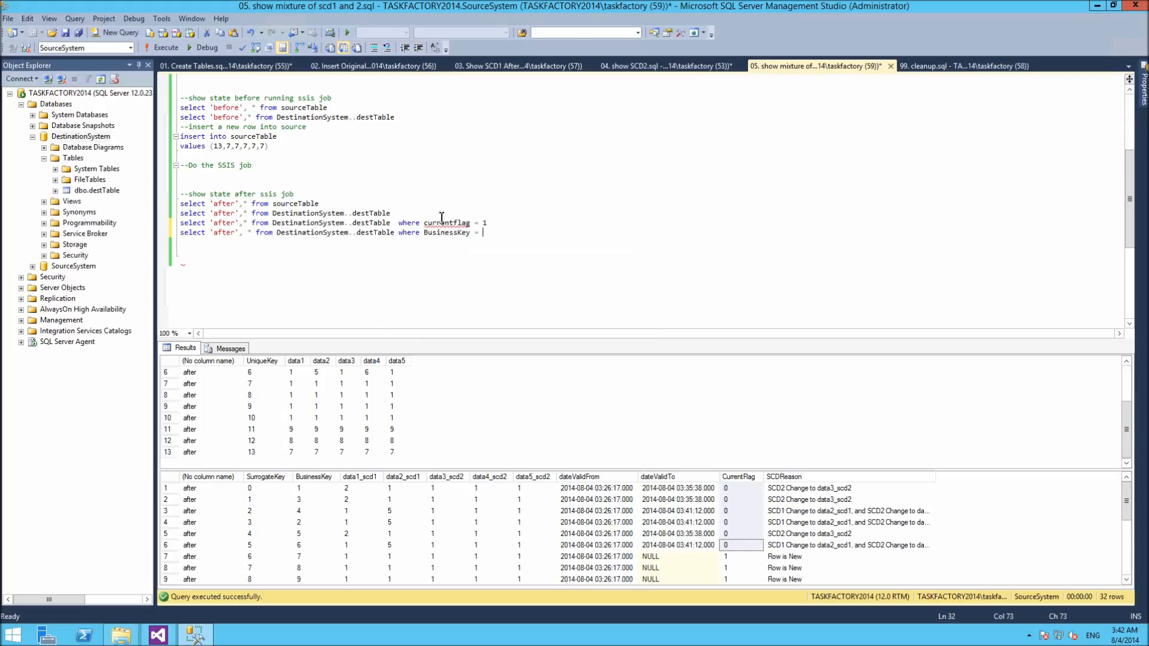
scroll(302, 126, up, 2)
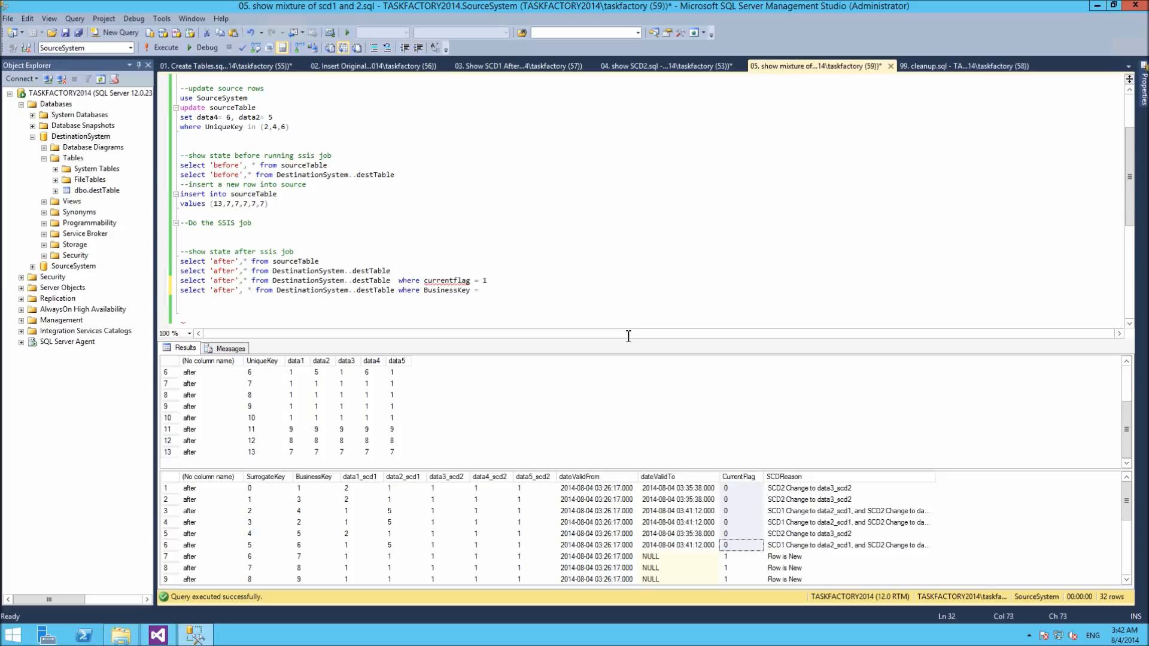
text(in )
text(???)
text((2,4,6)
text())
key(BackSpace)
key(BackSpace)
Run the three destTable 'after' selects together and compare CurrentFlag, dateValidTo and dateValidFrom across the full and current-only results.
key(End)
key(shift+Home)
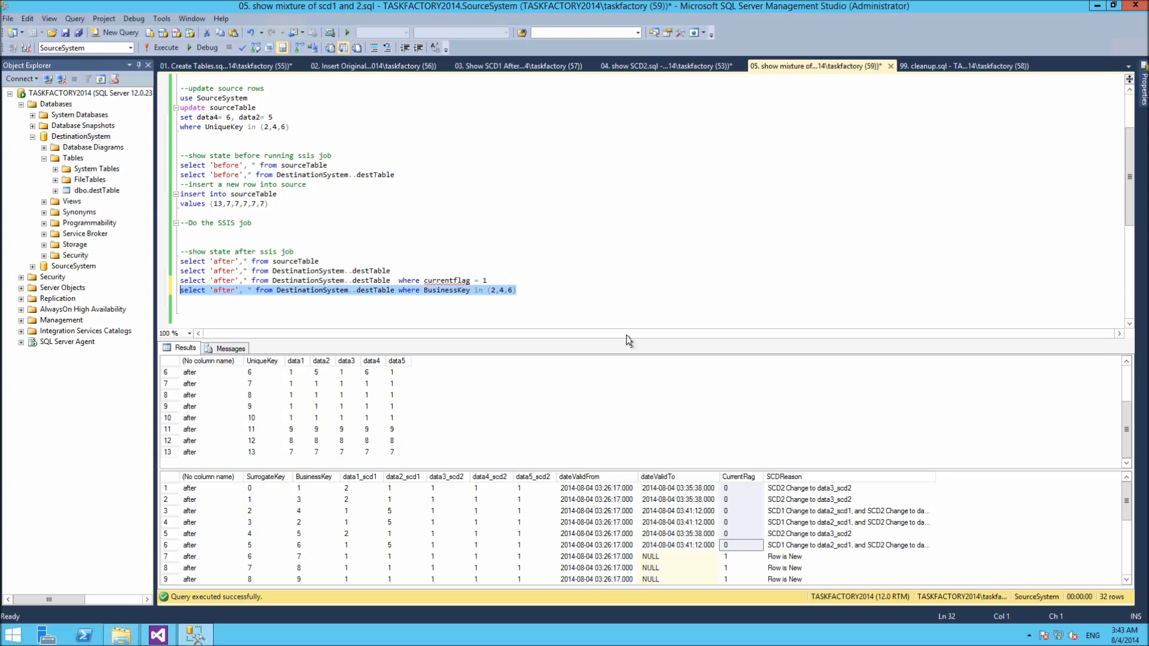
key(shift+Up)
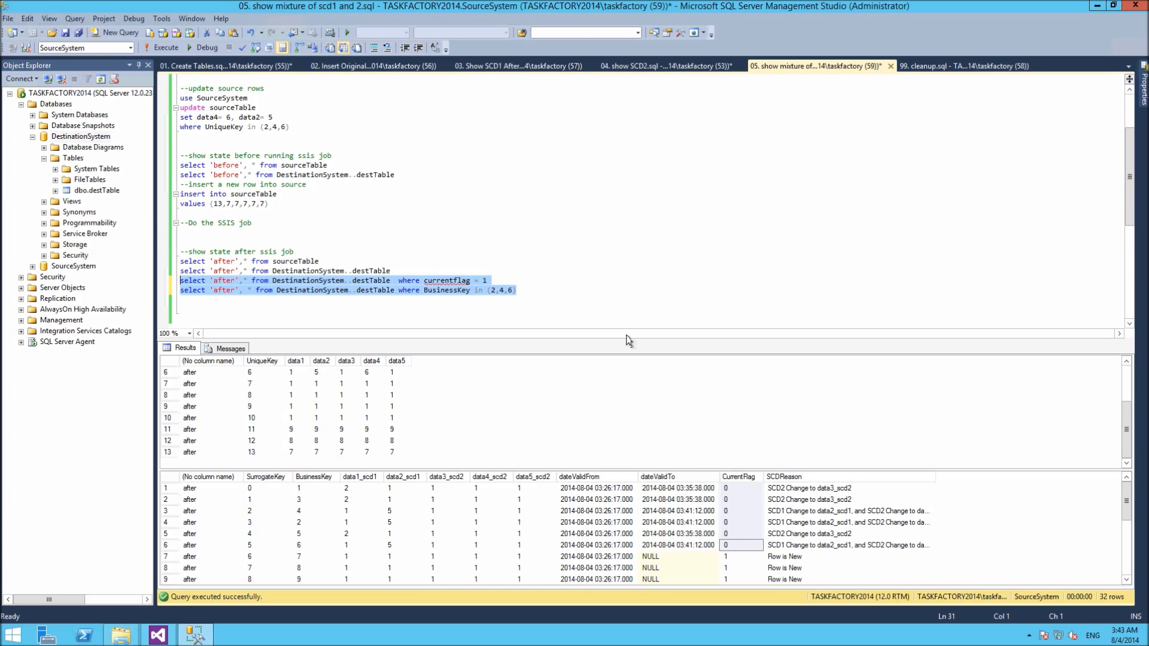
key(shift+Up)
key(F5)
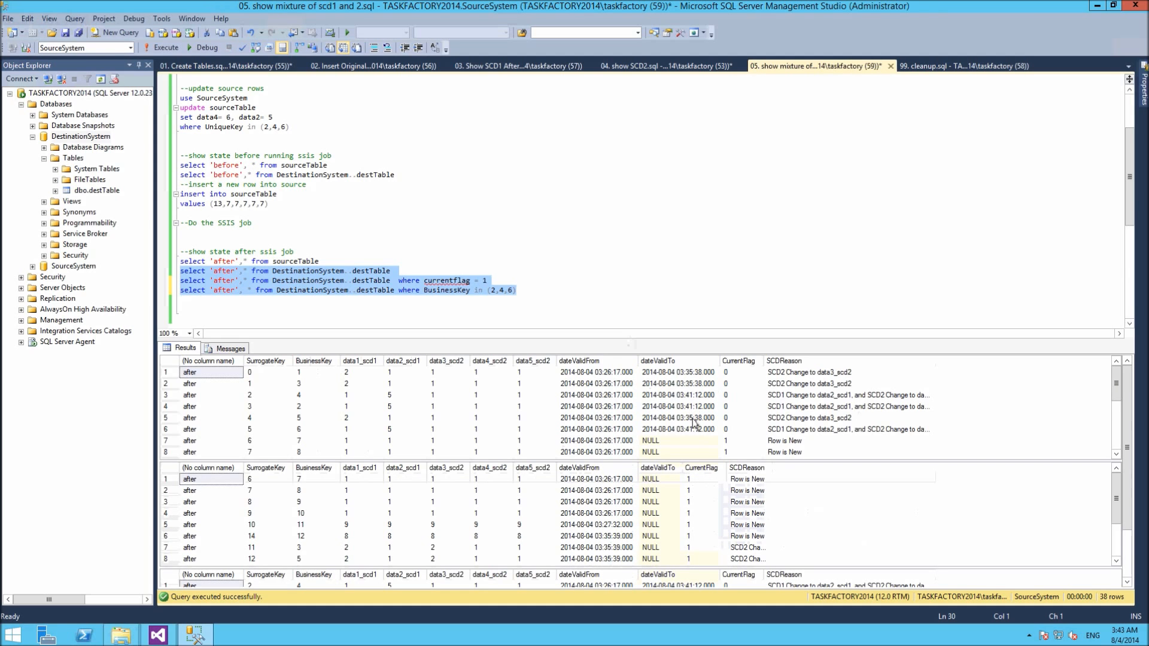
click(704, 501)
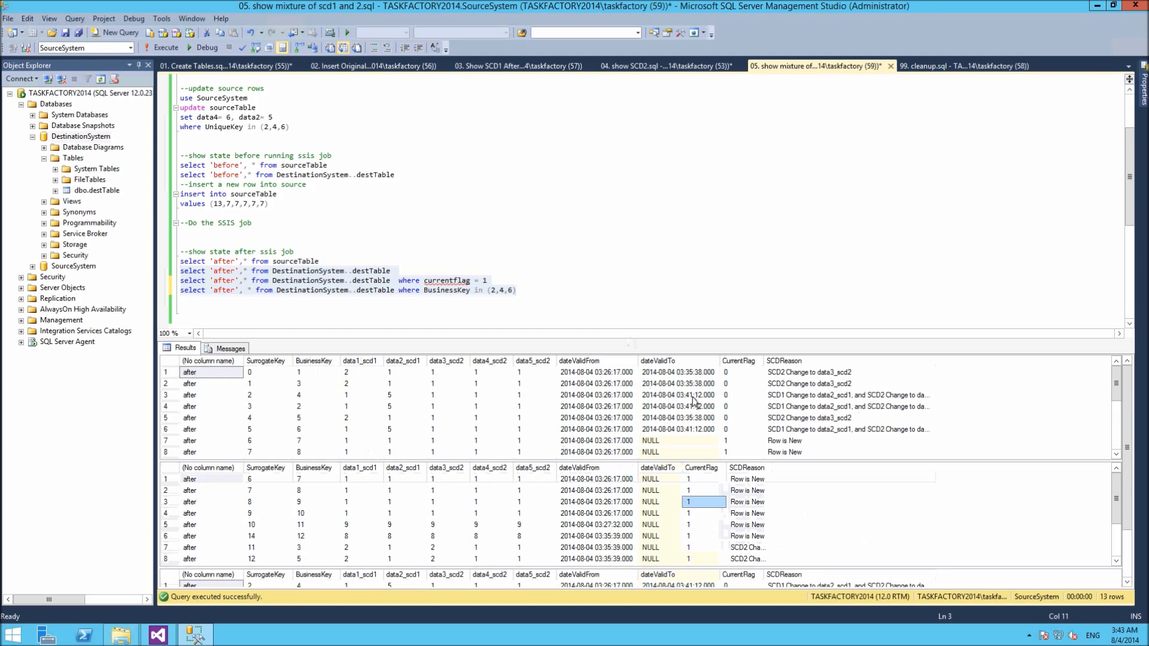
click(692, 396)
click(588, 502)
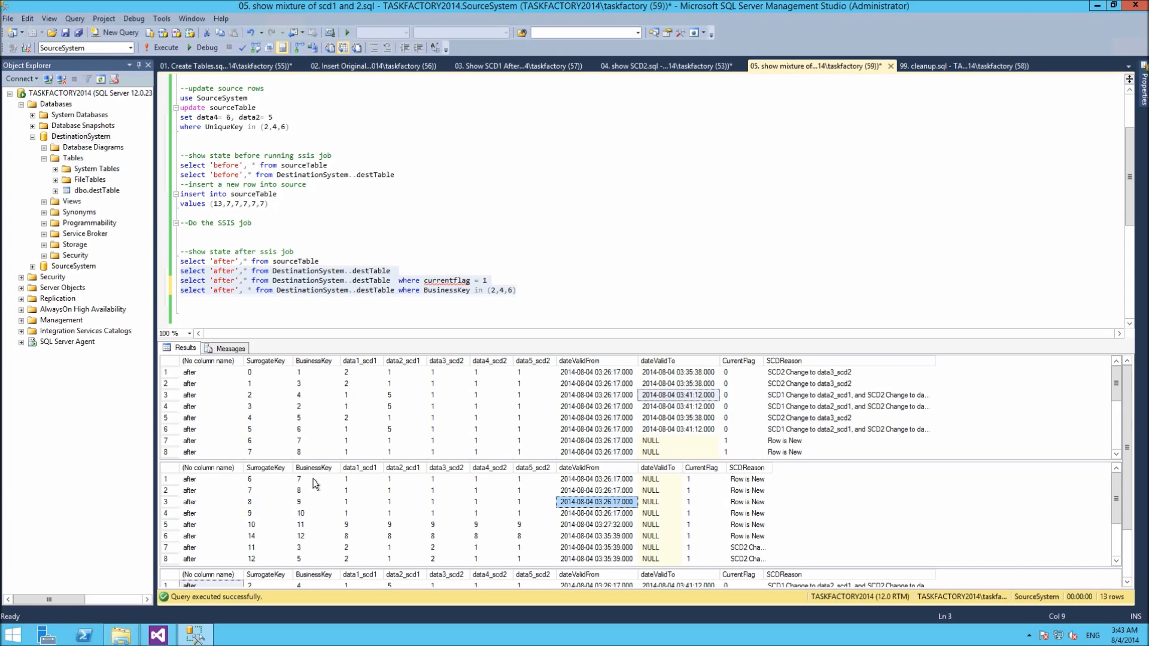
Add order by BusinessKey to the currentflag = 1 select and order by BusinessKey,SurrogateKey to the BusinessKey in (2,4,6) select.
click(569, 291)
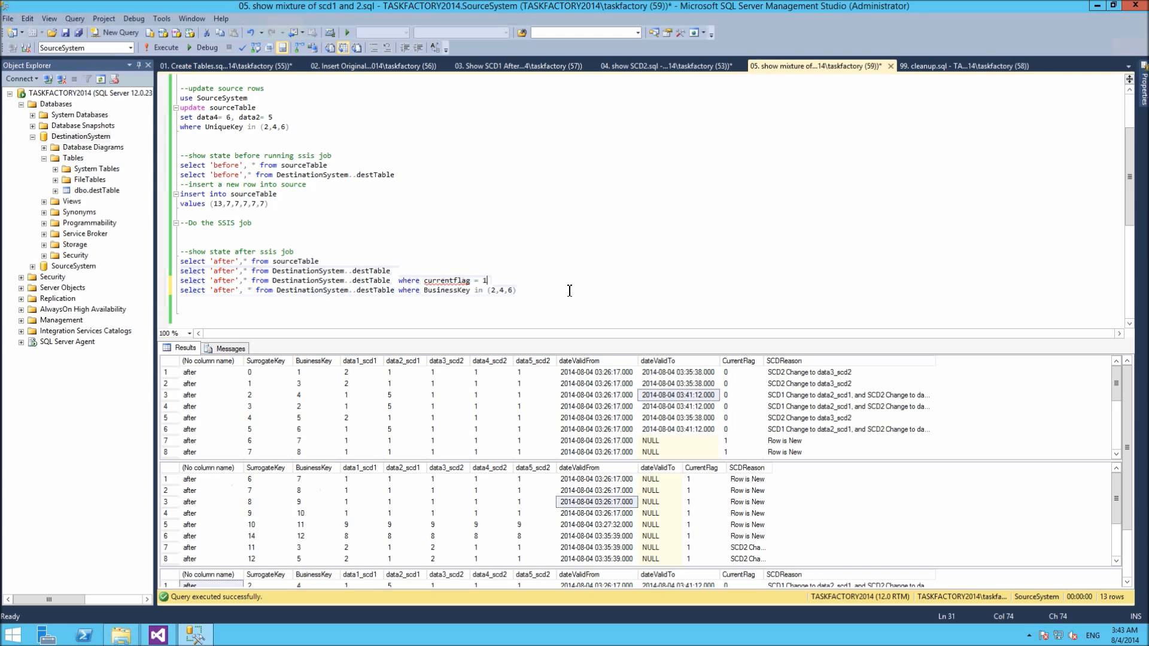
text(order by BusinessKey)
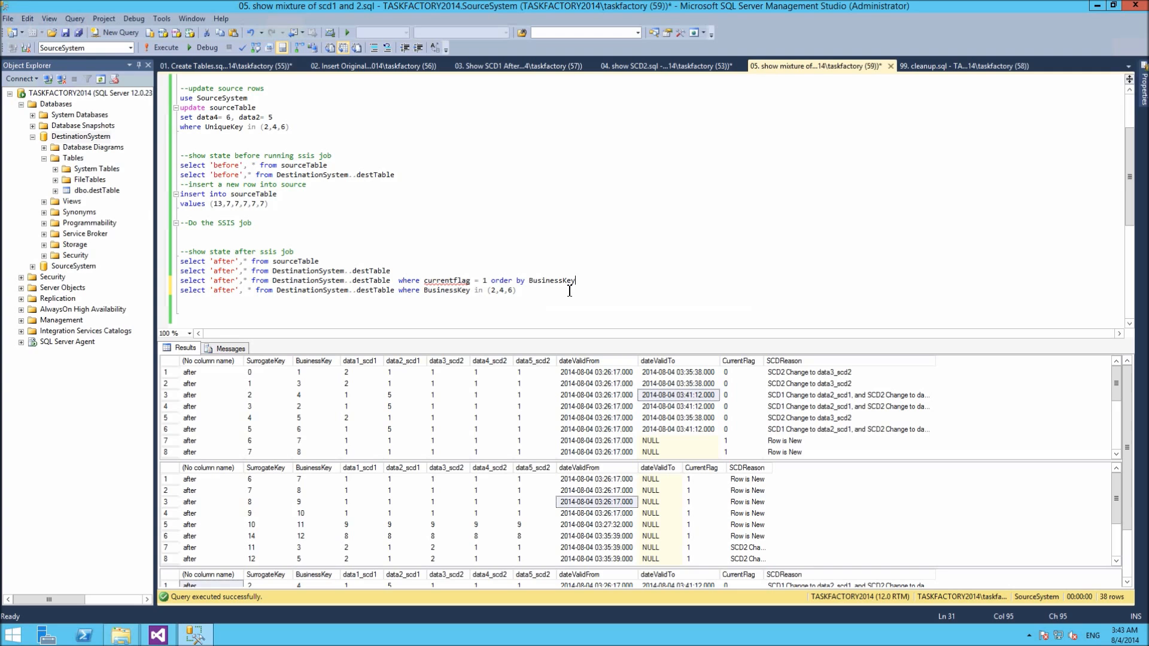
text(rder by BusinessKey)
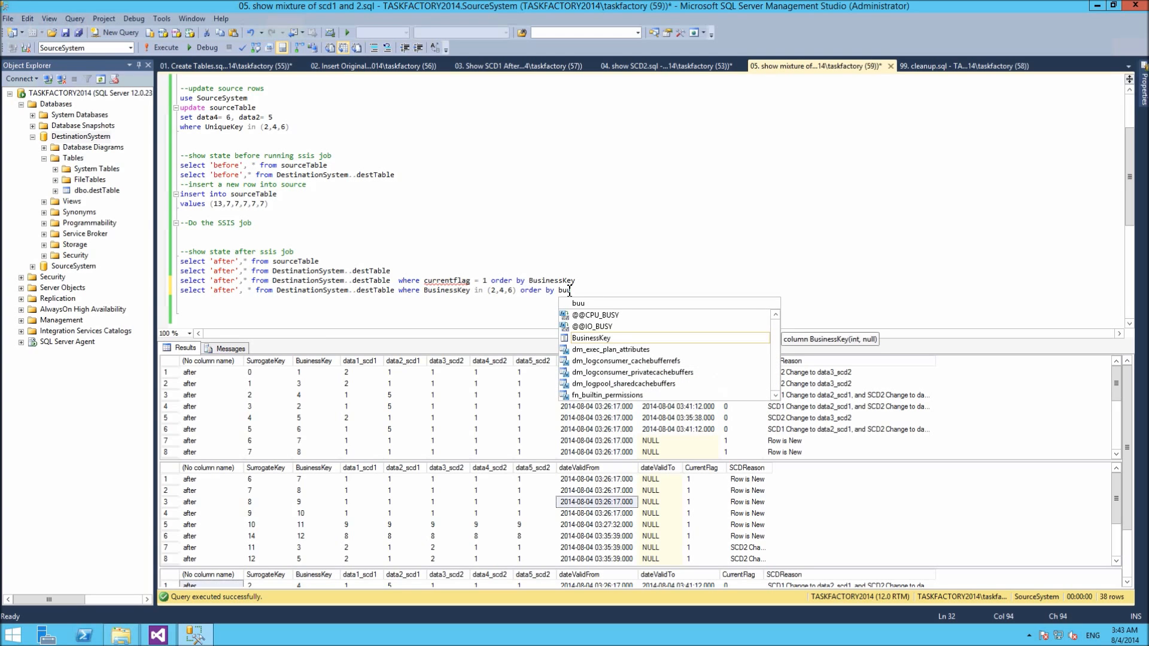
text(,su)
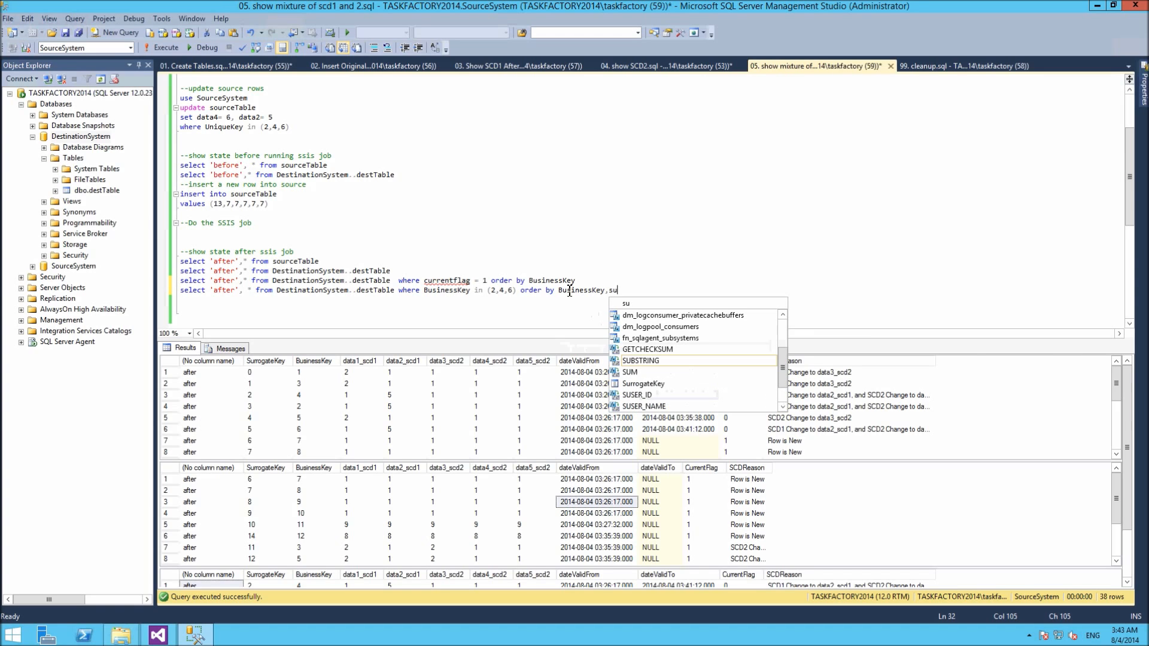
text(r)
key(Tab)
Run the three destTable 'after' selects together and check dateValidTo and CurrentFlag for the first six rows of the full result.
key(shift+Home)
key(shift+Up)
key(shift+Up)
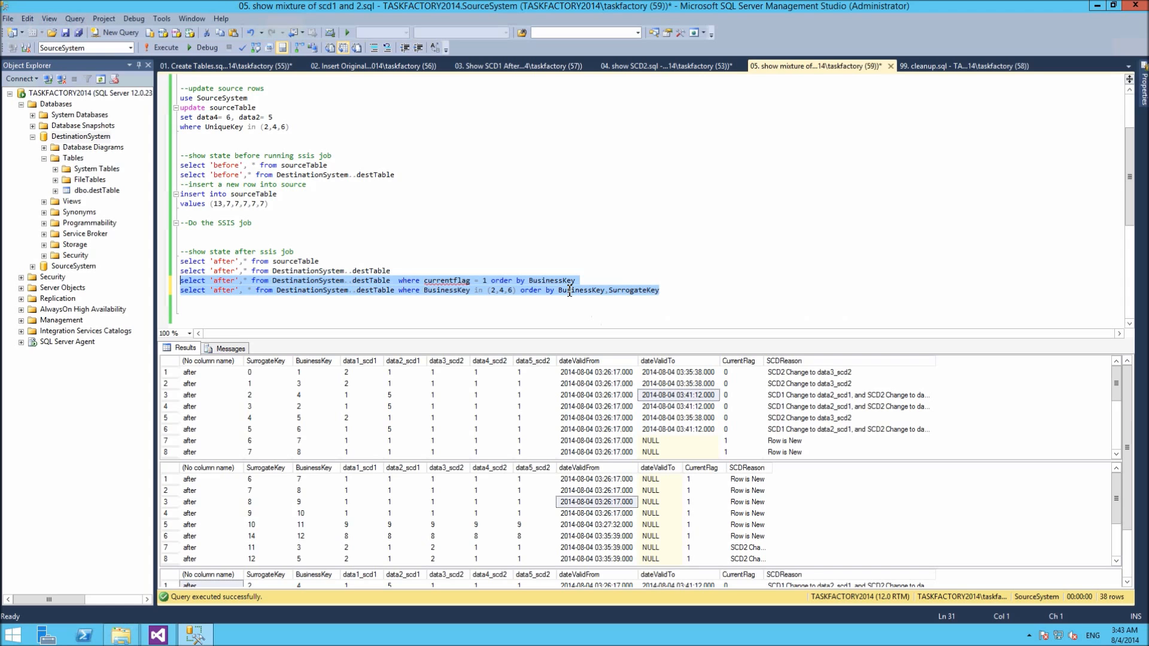
key(F5)
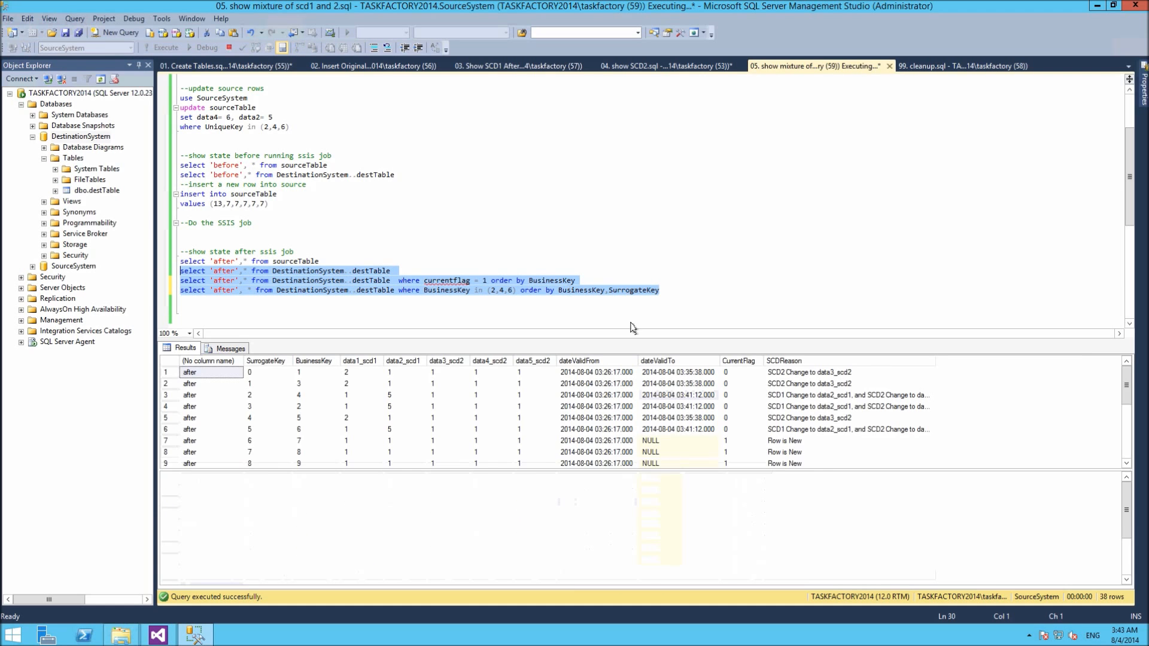
click(693, 406)
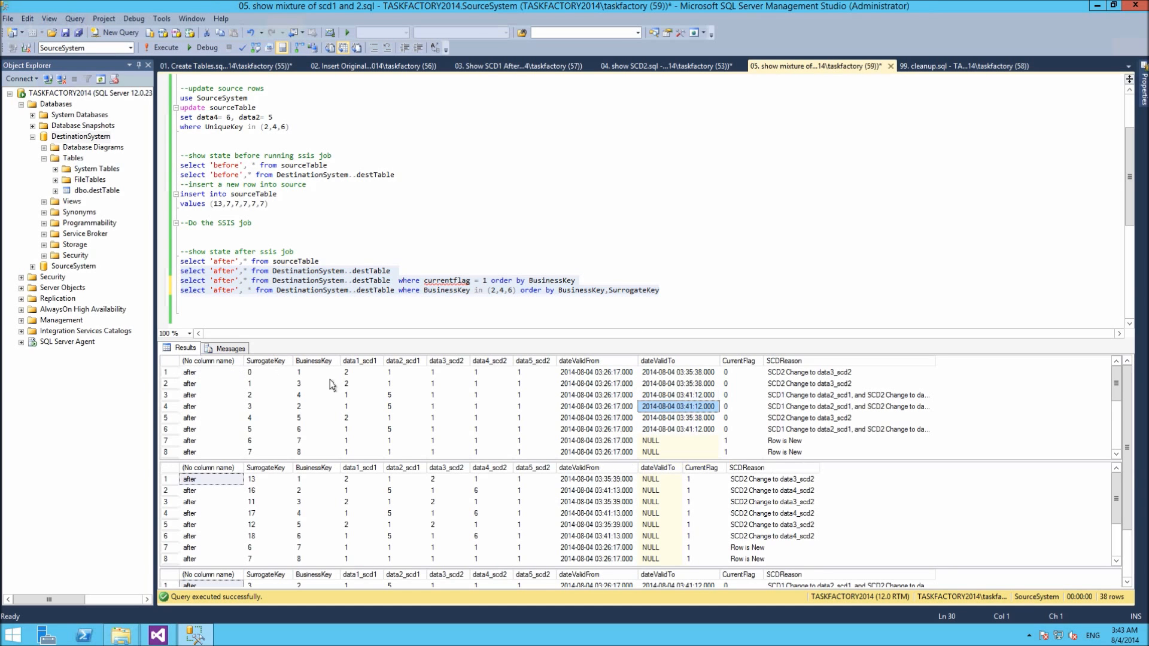
drag(709, 373, 746, 433)
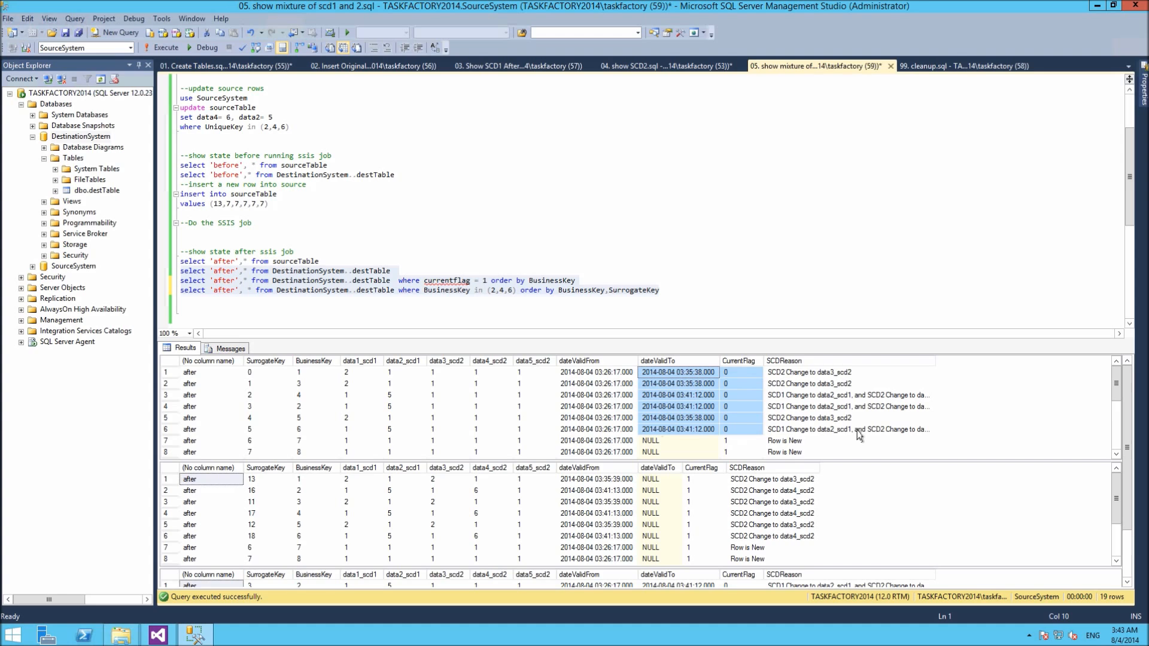
Review the SCDReason values of the remaining rows in the full destTable result through to the last row.
scroll(758, 420, down, 3)
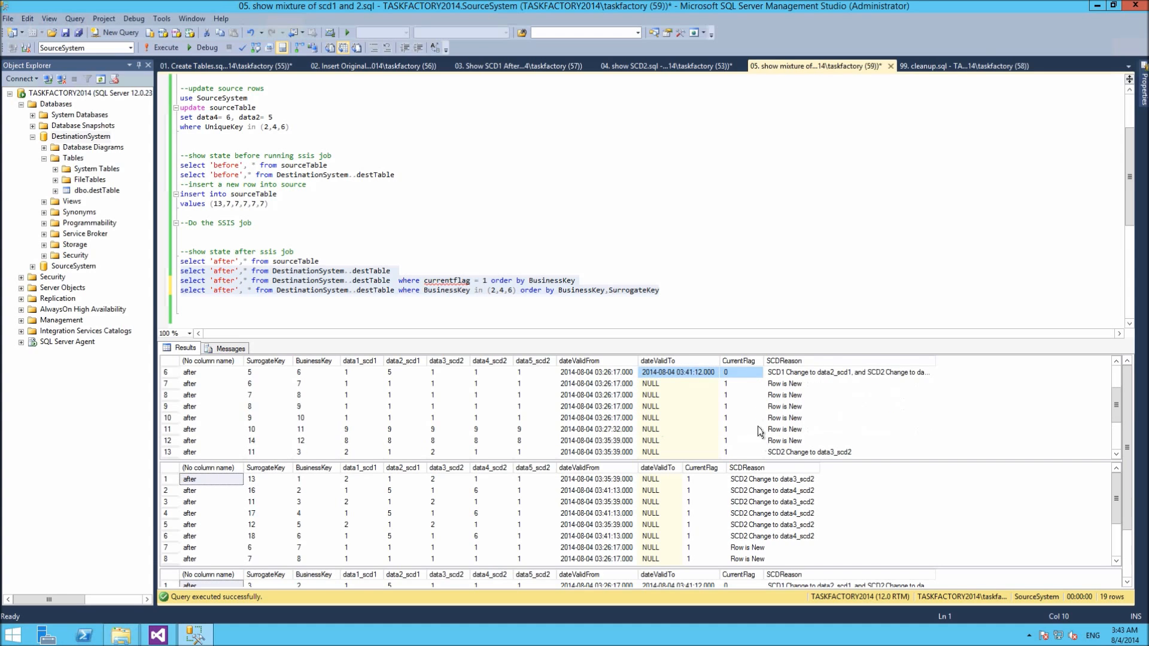
scroll(751, 421, down, 1)
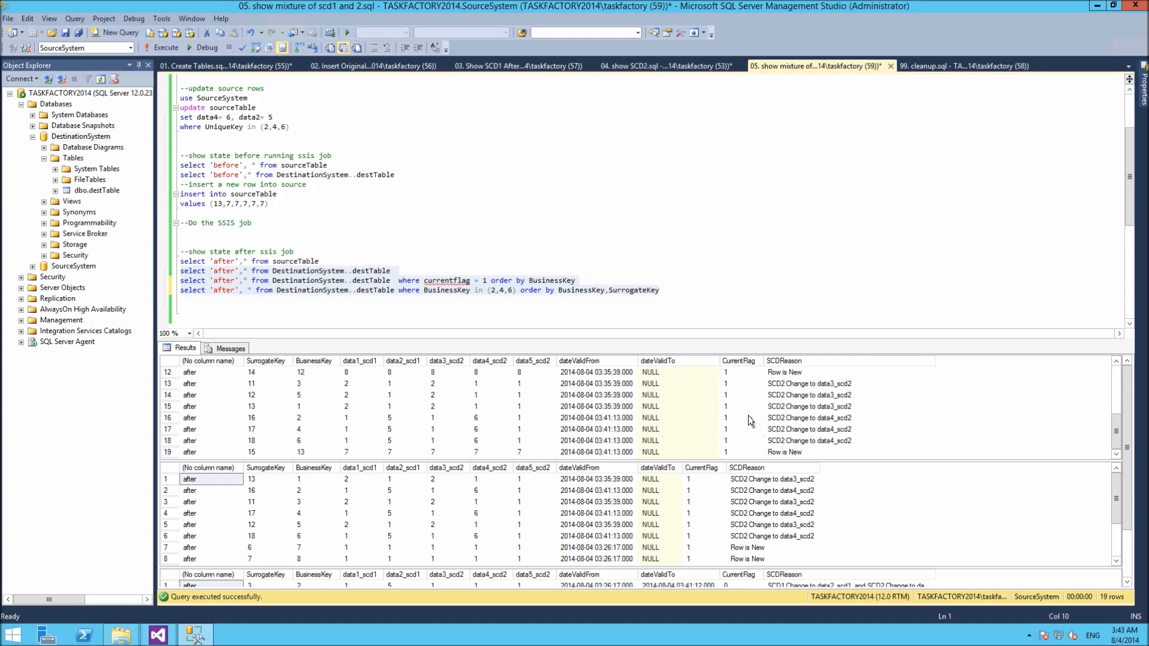
click(802, 453)
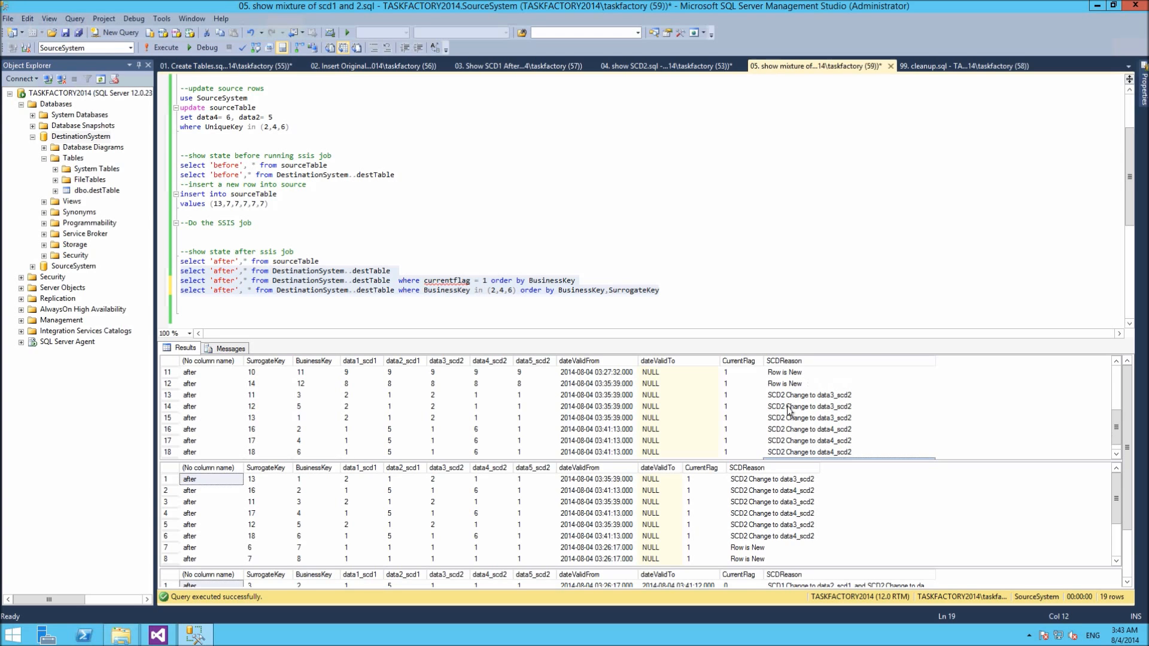
click(796, 384)
scroll(799, 401, up, 1)
scroll(801, 400, up, 1)
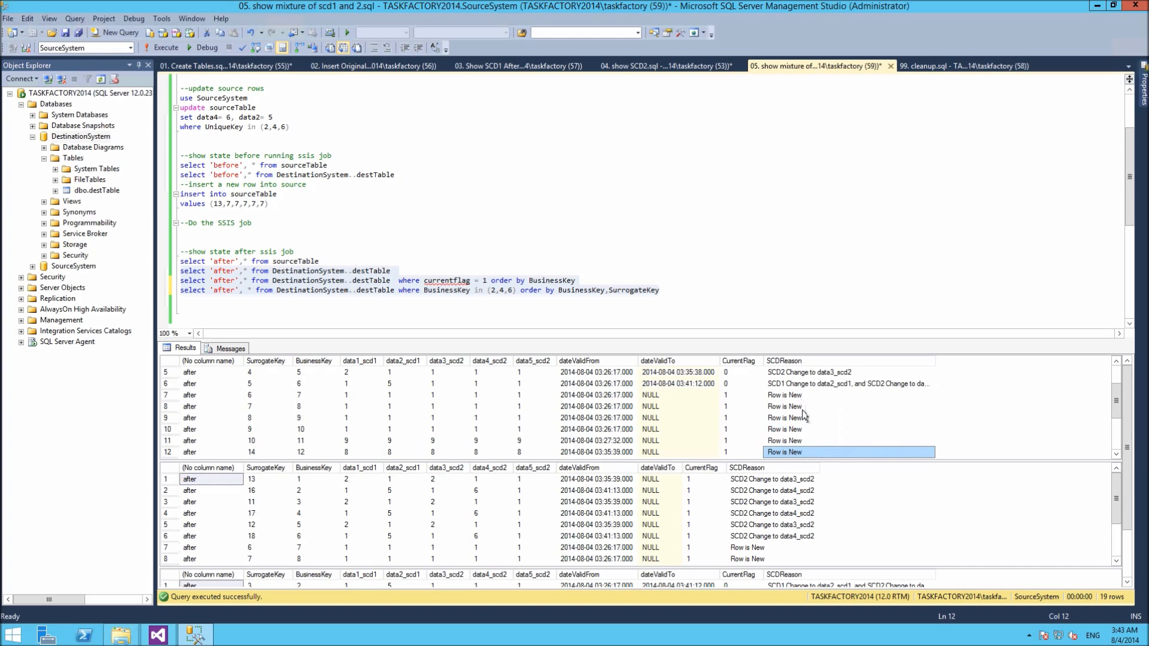
scroll(772, 382, down, 3)
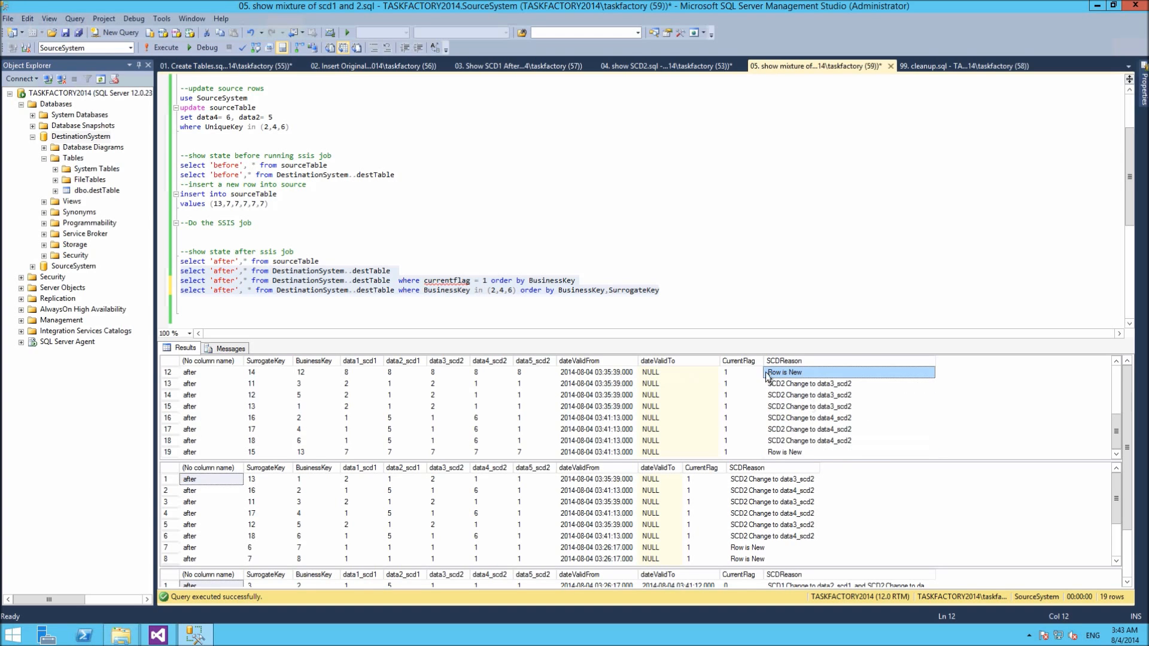
Compare the SCDReason values in the full and current-only results, and widen the SCDReason column of the current-only result.
click(777, 491)
click(779, 419)
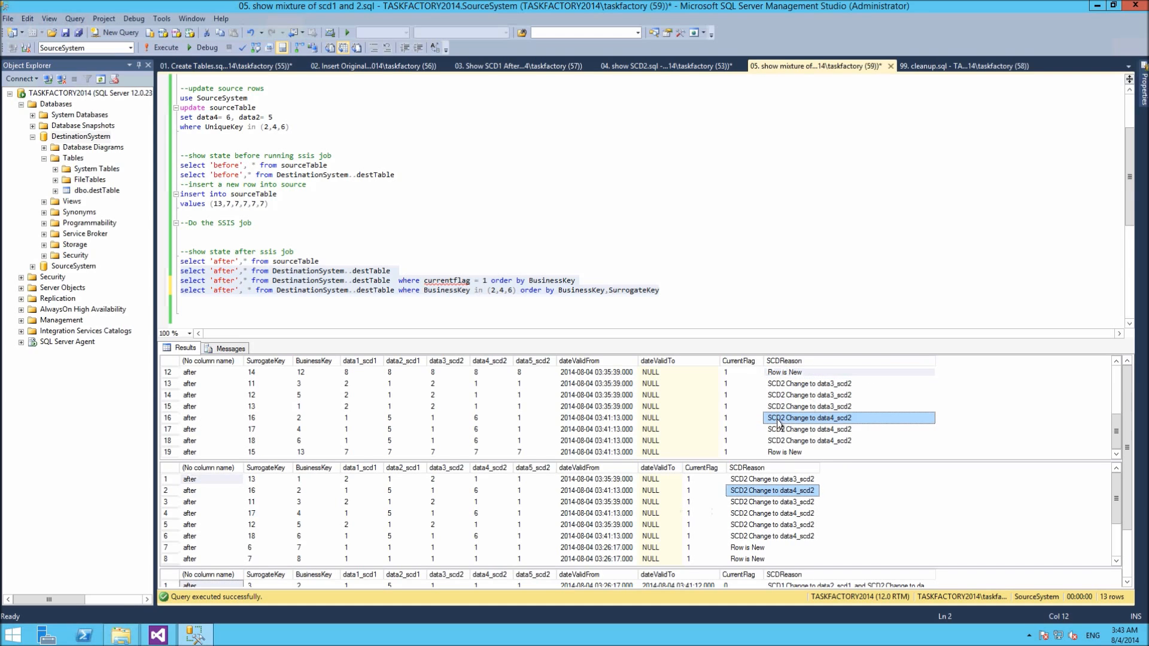
click(733, 502)
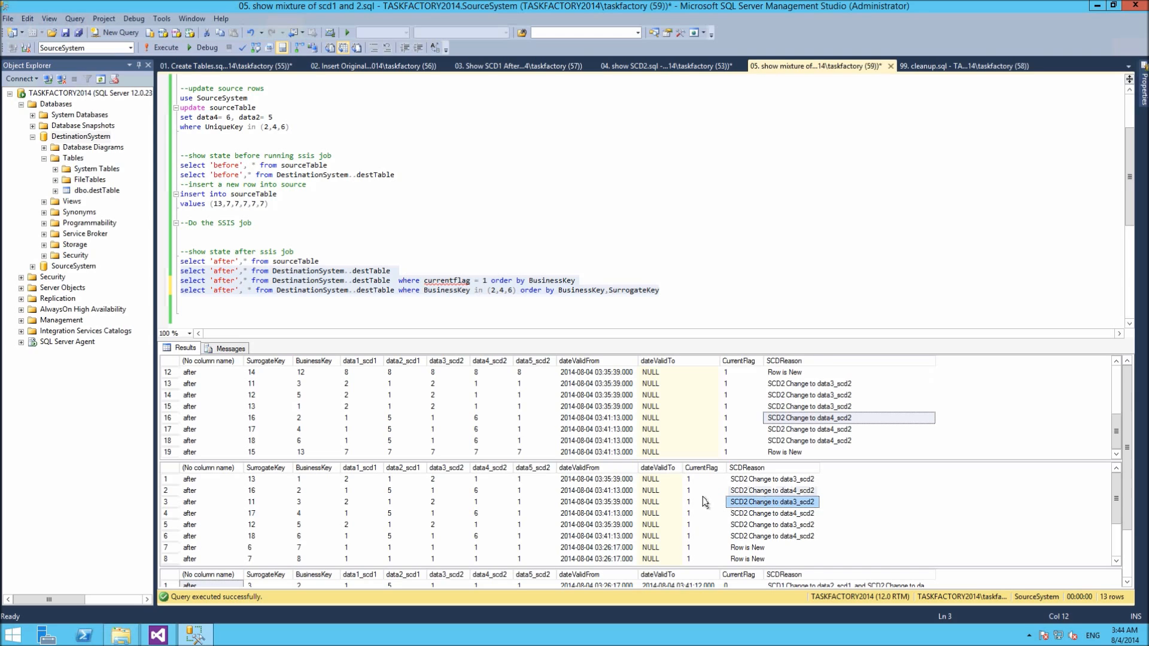
scroll(757, 515, down, 2)
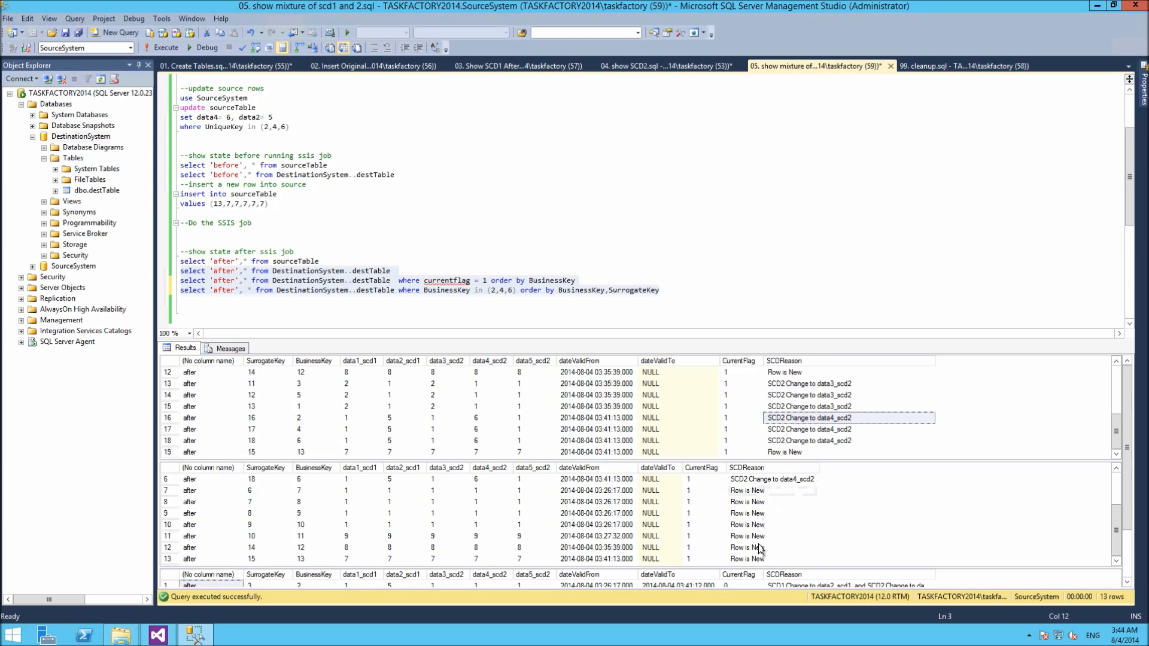
drag(767, 558, 765, 495)
scroll(765, 497, up, 2)
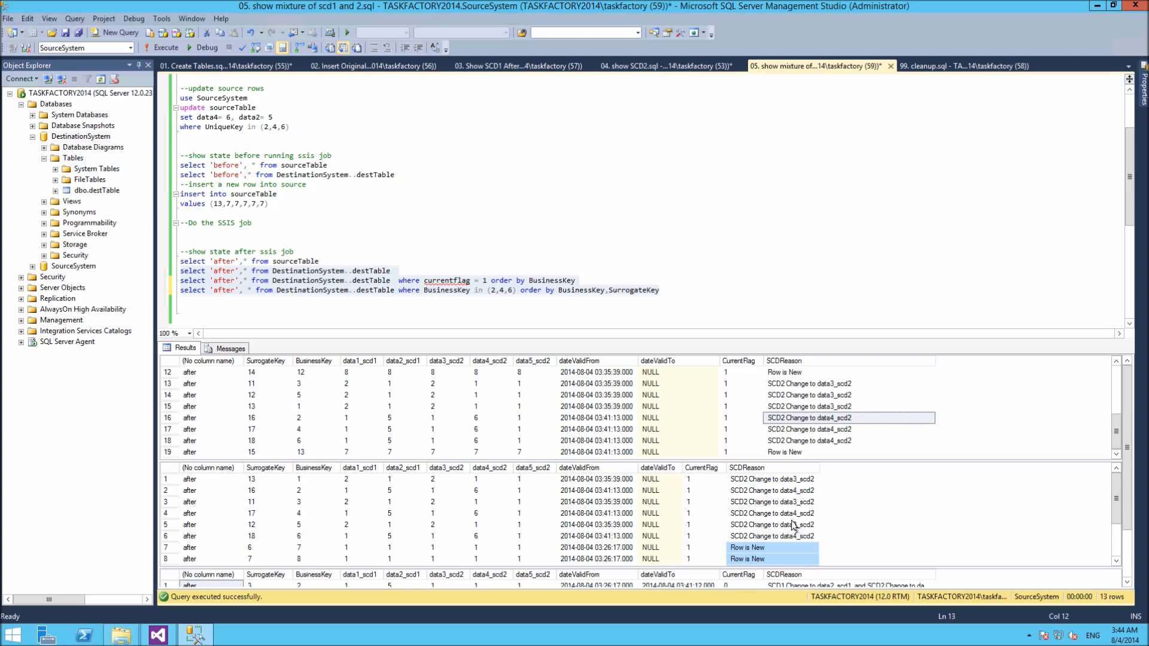
drag(822, 470, 964, 472)
click(878, 502)
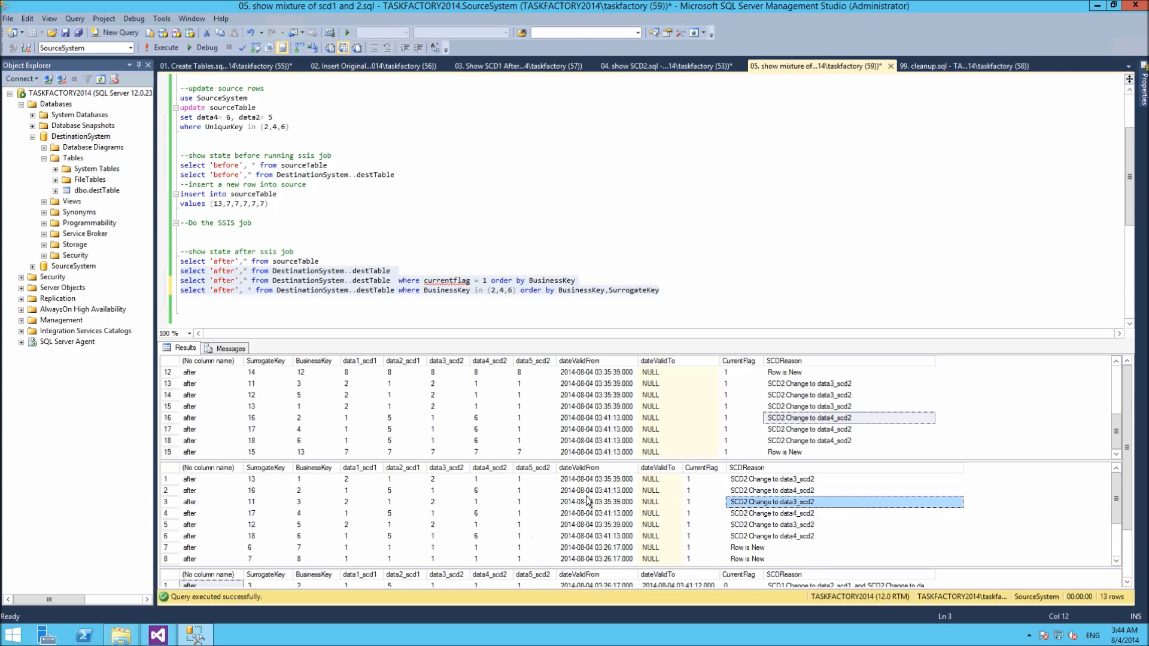
Compare the dateValidTo values of the expired rows with the dateValidFrom values of their SCD2 replacement rows in the full result.
click(604, 480)
click(622, 408)
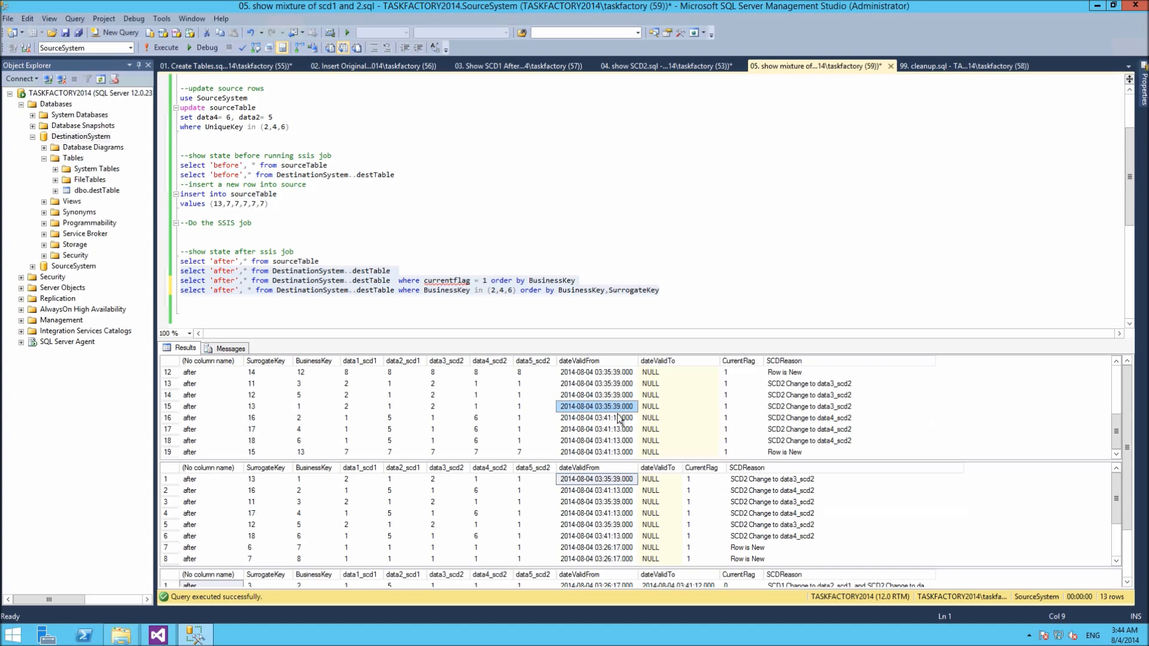
scroll(658, 422, up, 4)
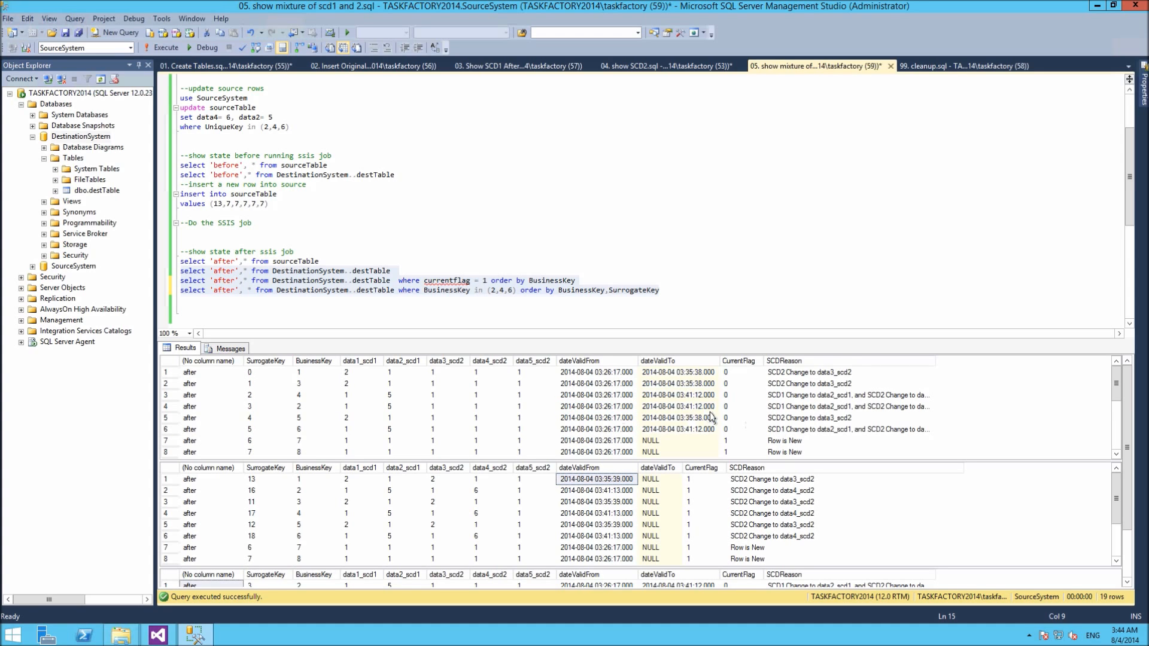
click(696, 429)
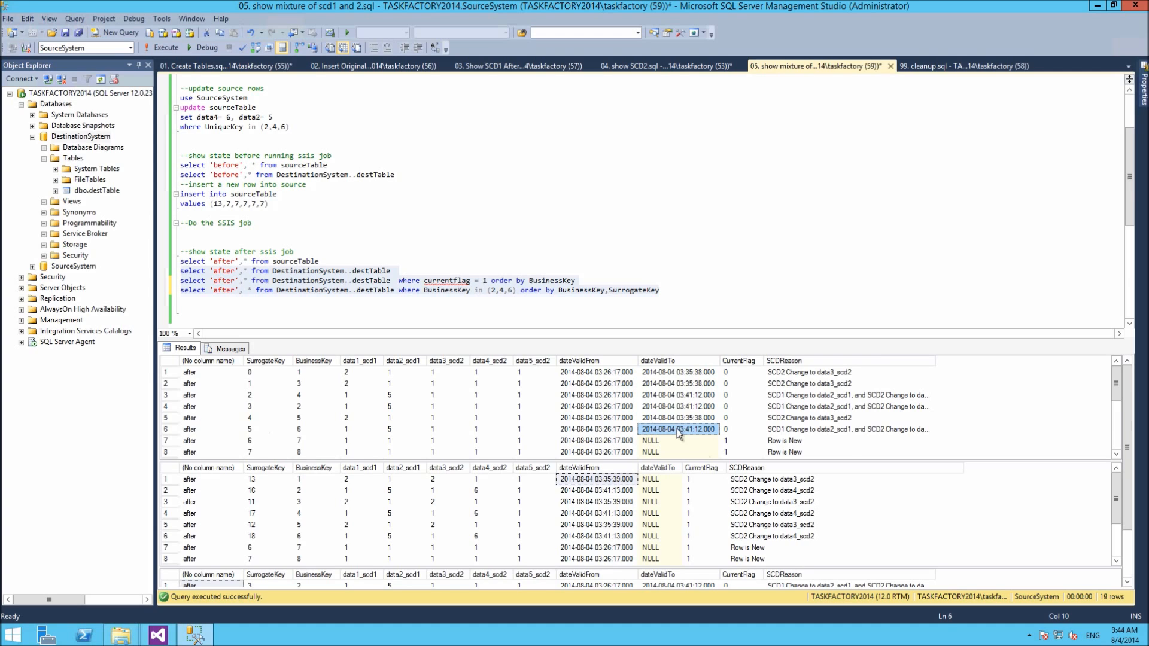
scroll(680, 427, down, 4)
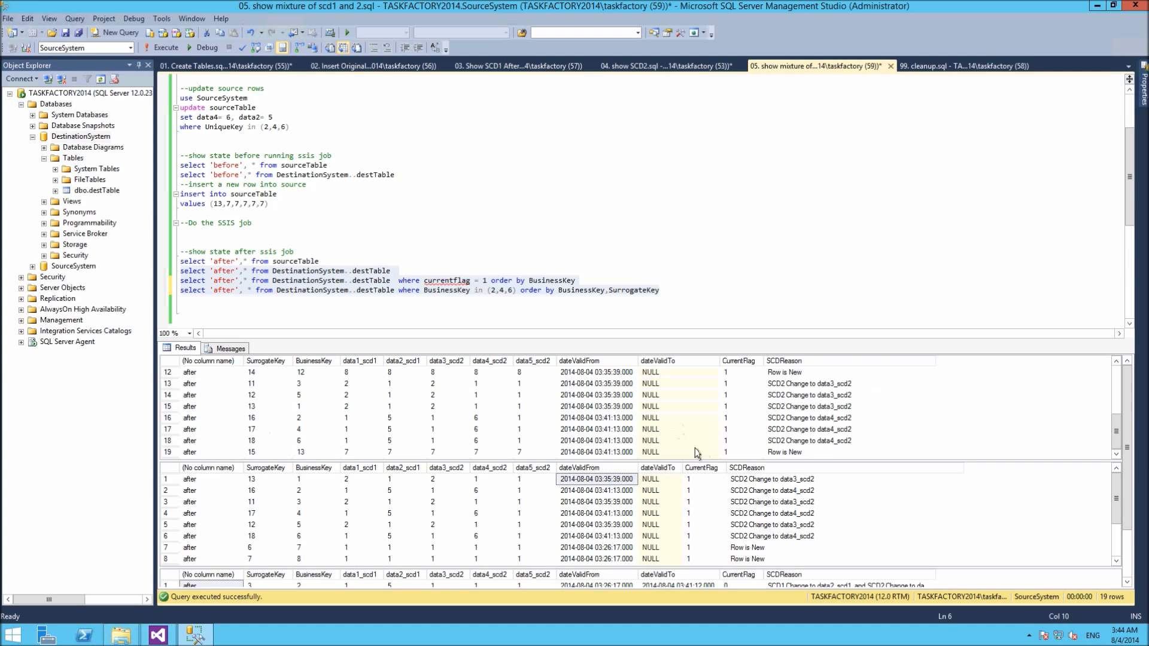
click(258, 396)
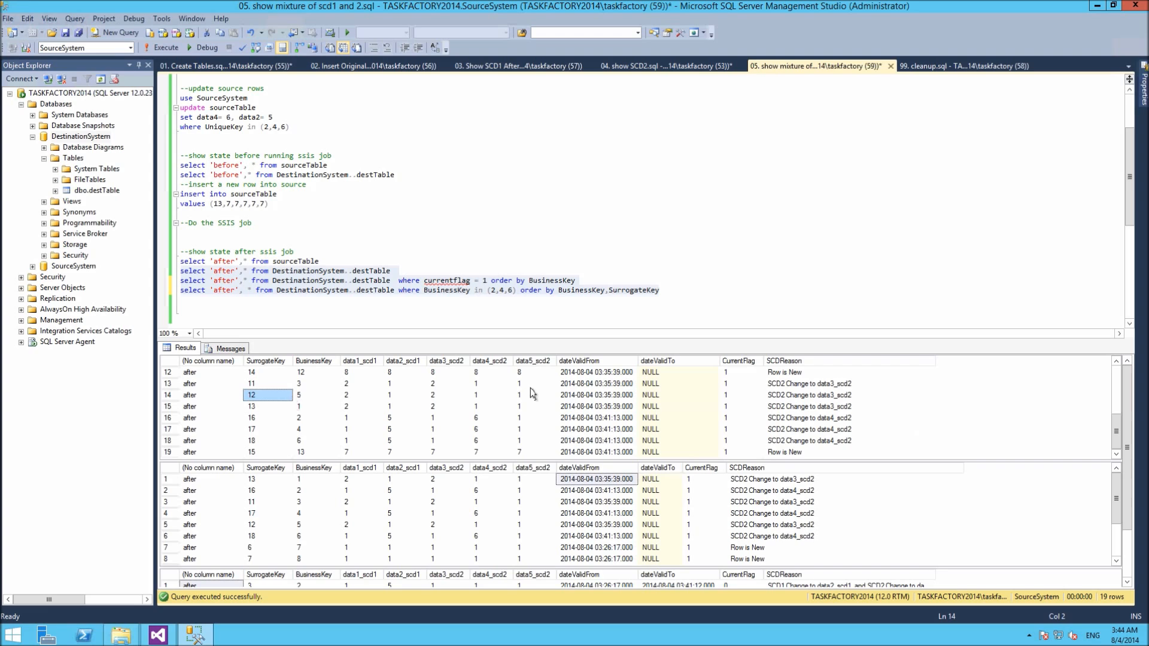
click(622, 397)
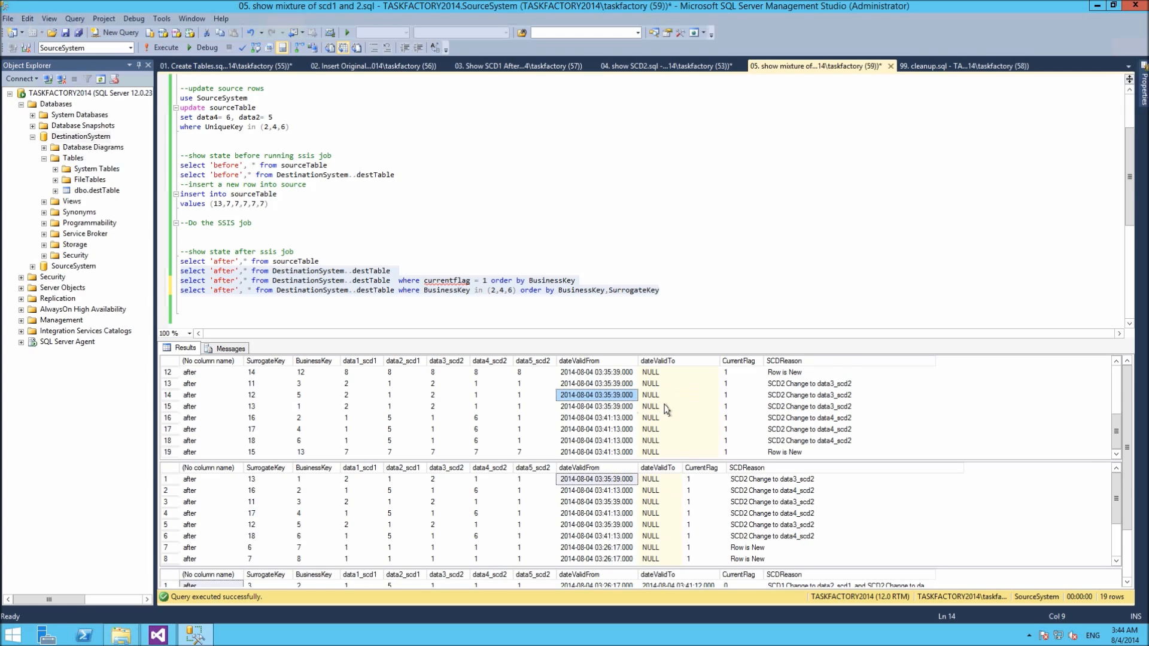
scroll(666, 409, up, 4)
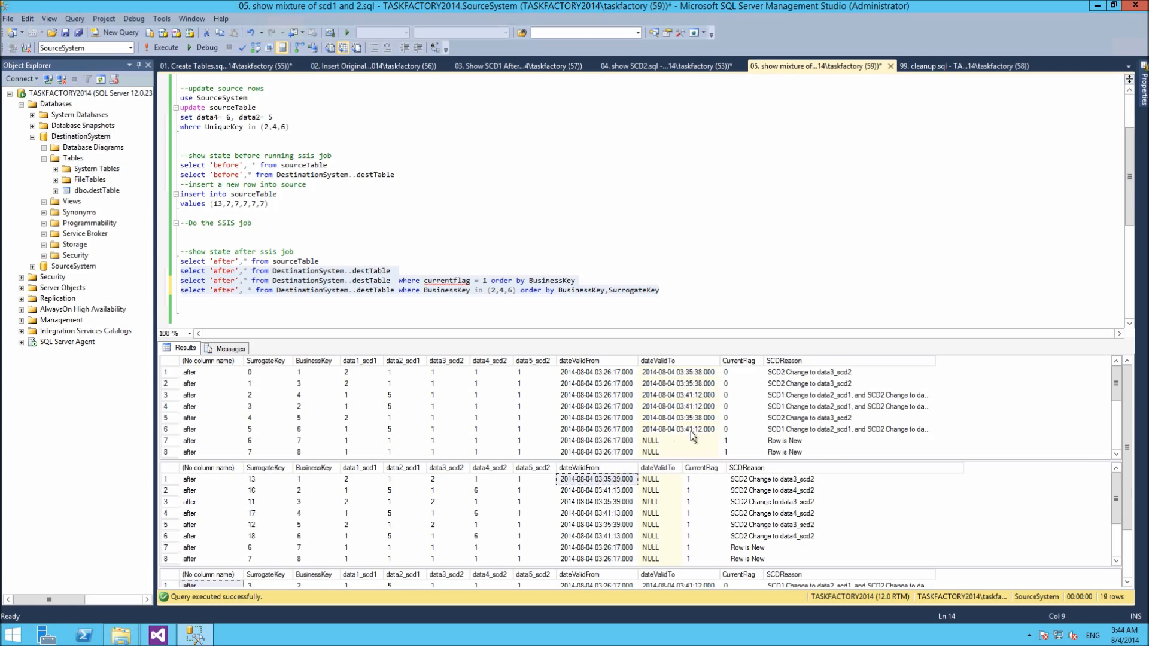
click(692, 432)
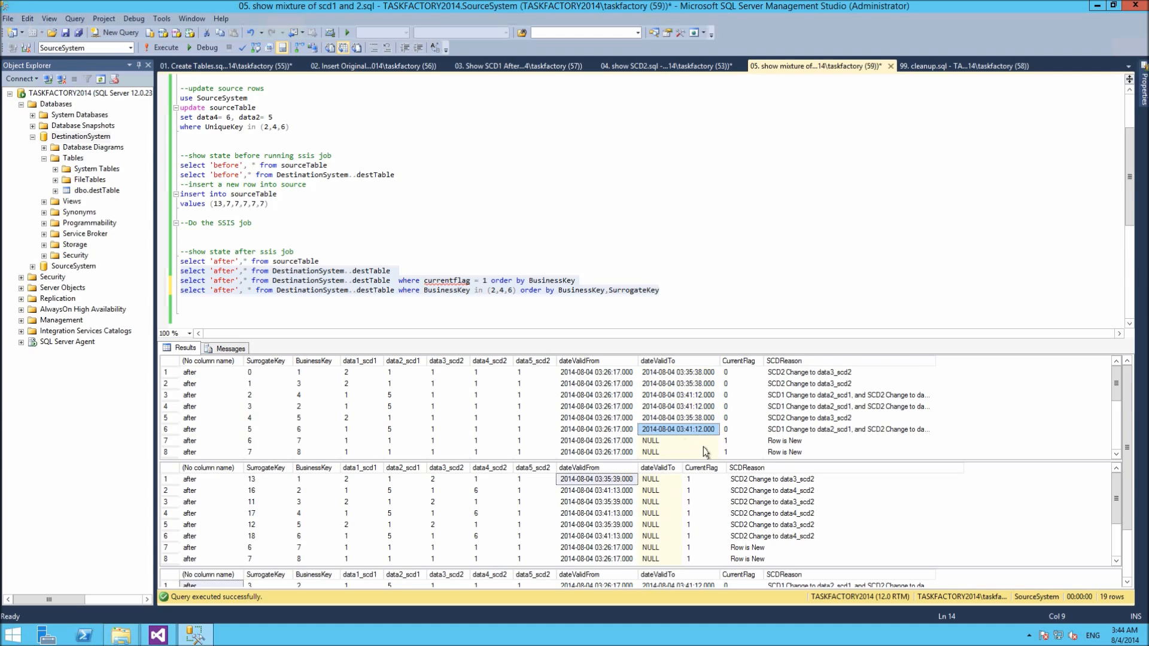
scroll(697, 436, down, 3)
scroll(697, 436, down, 1)
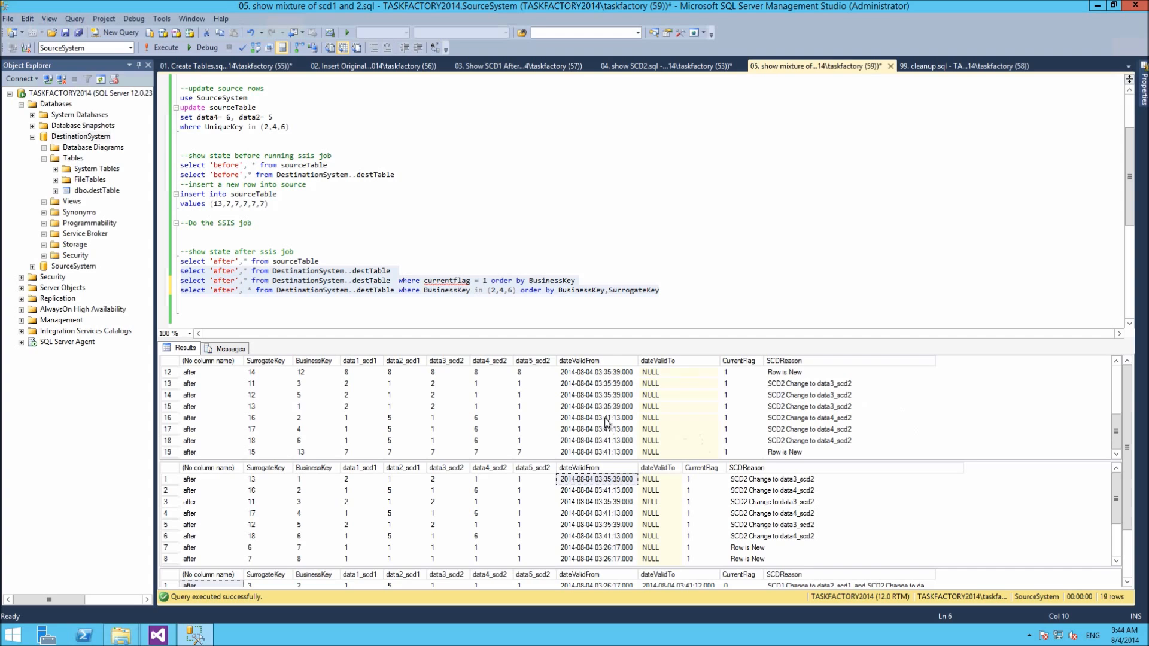
scroll(612, 431, up, 4)
click(679, 430)
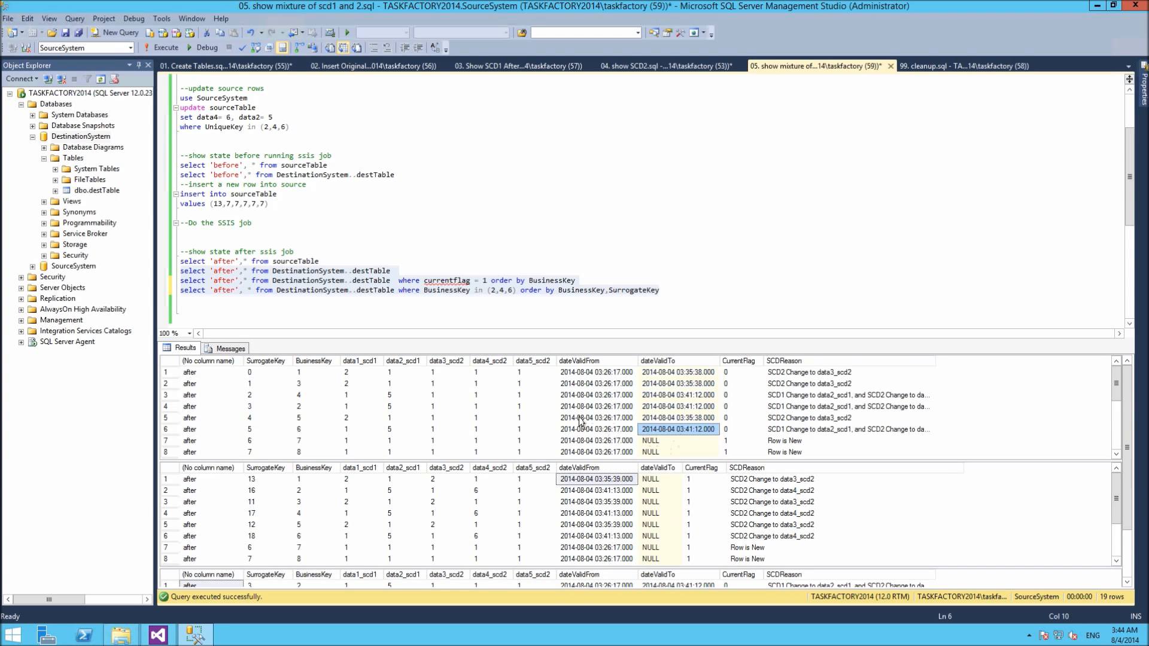
scroll(580, 421, down, 4)
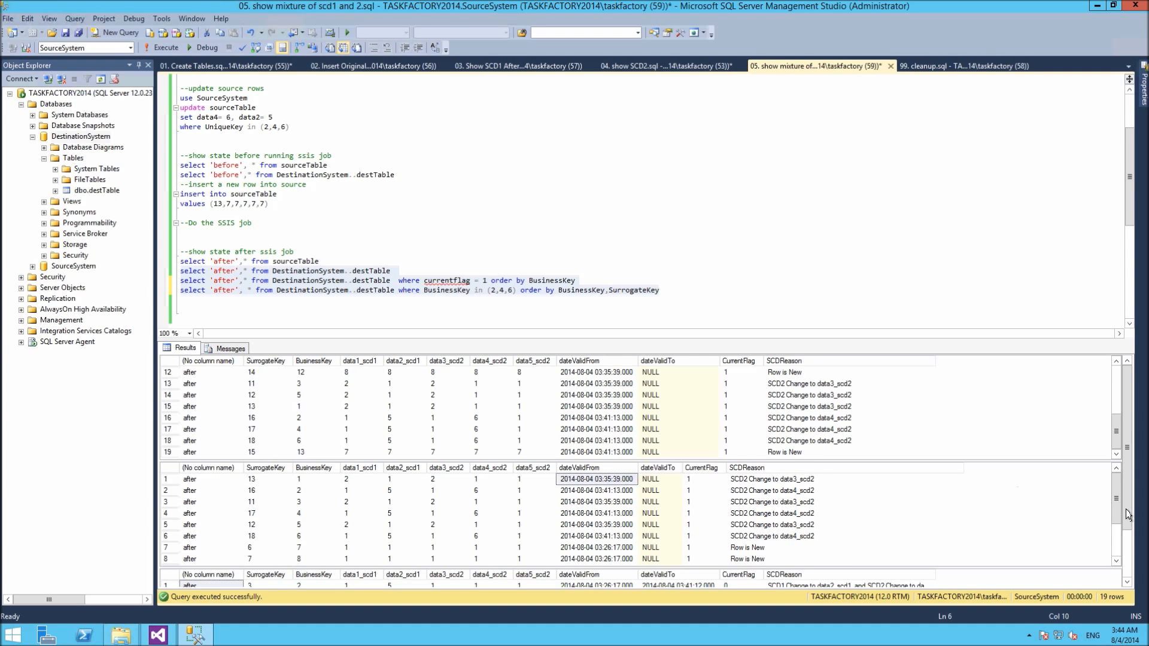
Examine the BusinessKey (2,4,6) result, comparing the two BusinessKey 2 rows by SurrogateKey, validity dates, CurrentFlag and data4_scd2.
scroll(1127, 514, down, 2)
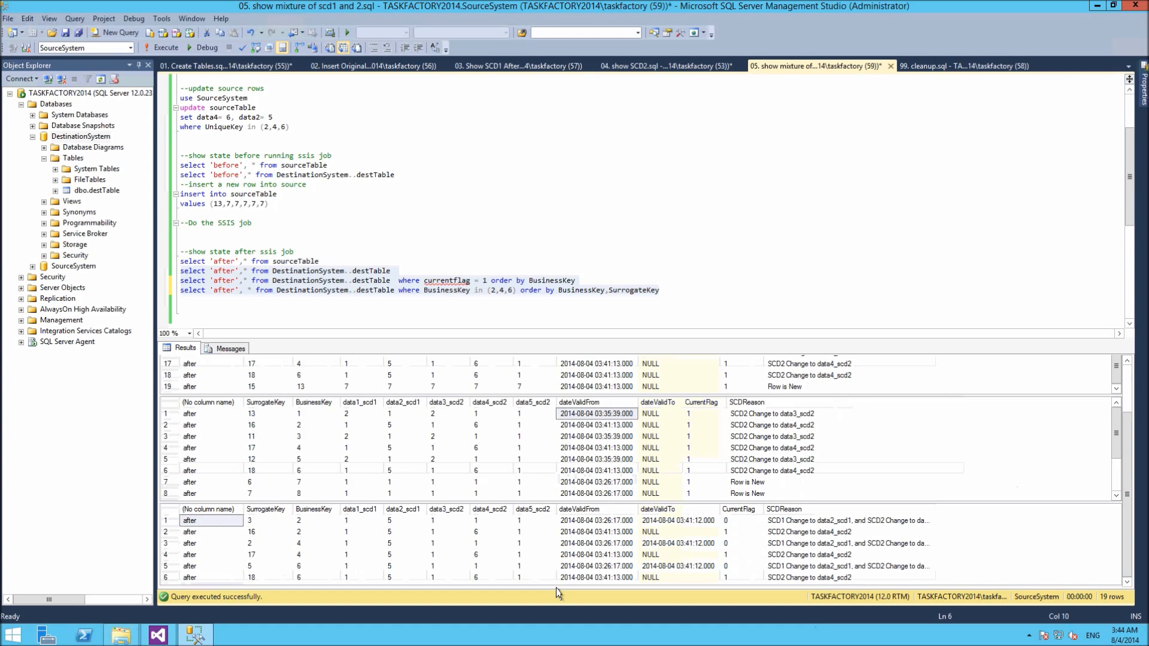
drag(304, 521, 304, 533)
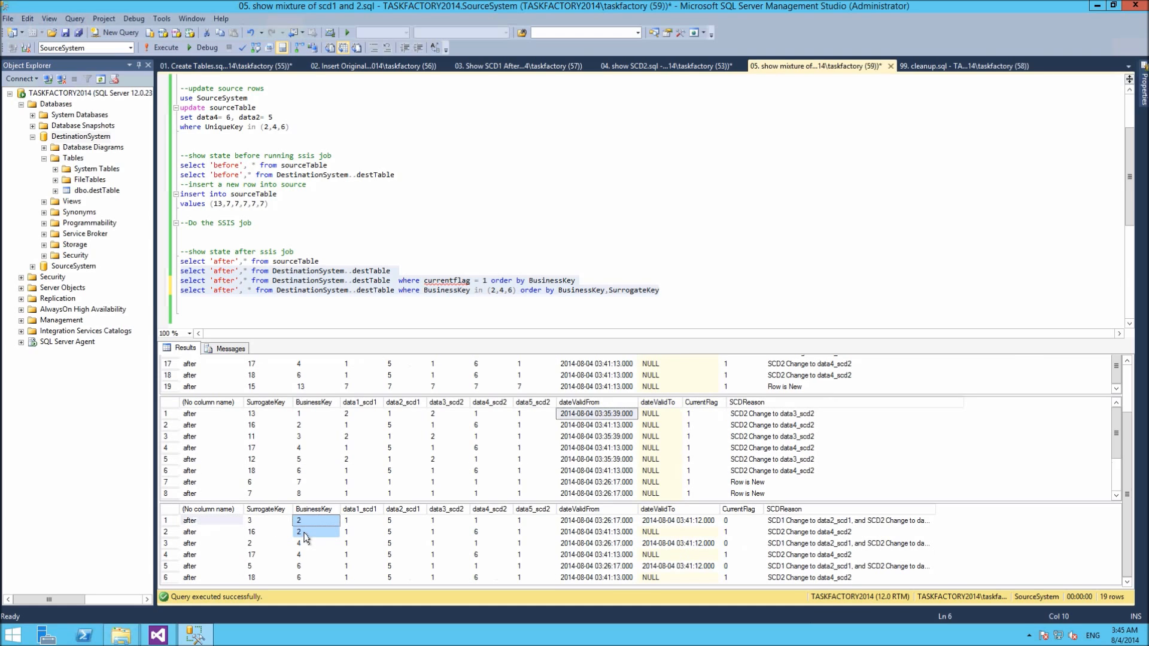
click(282, 520)
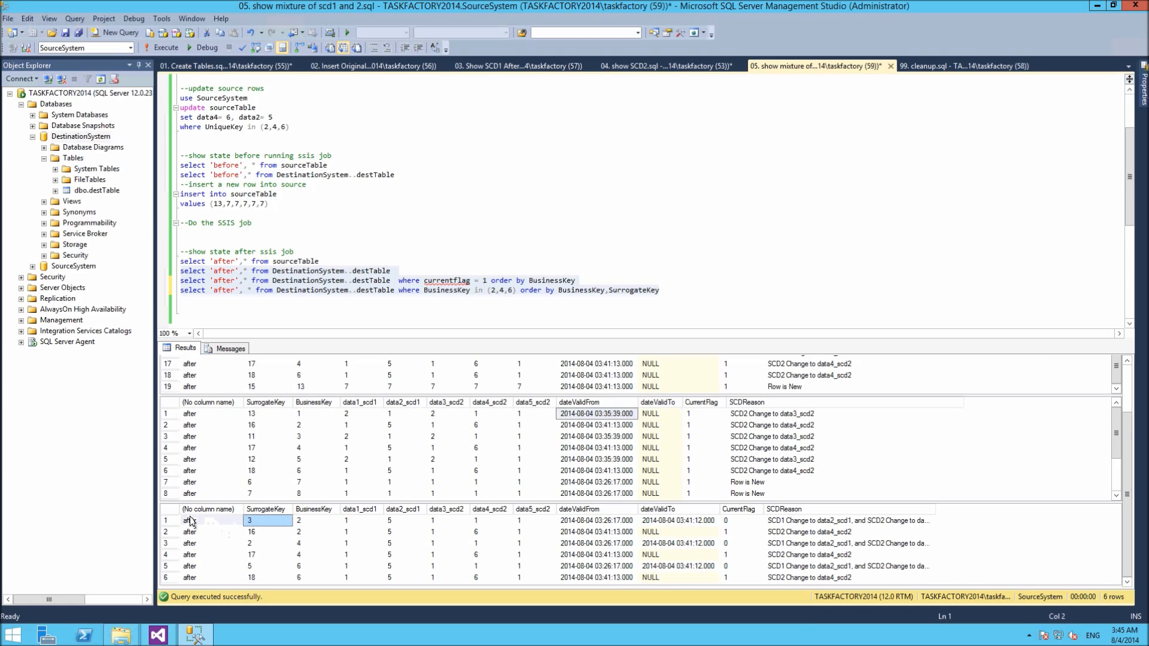
drag(191, 520, 738, 526)
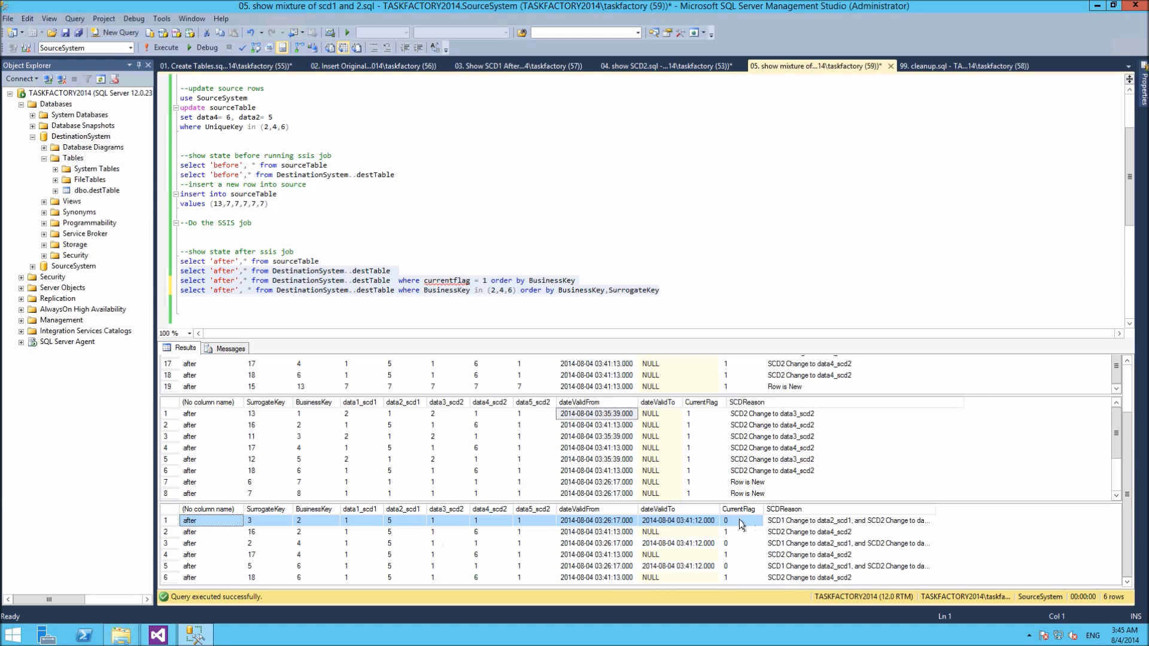
click(621, 533)
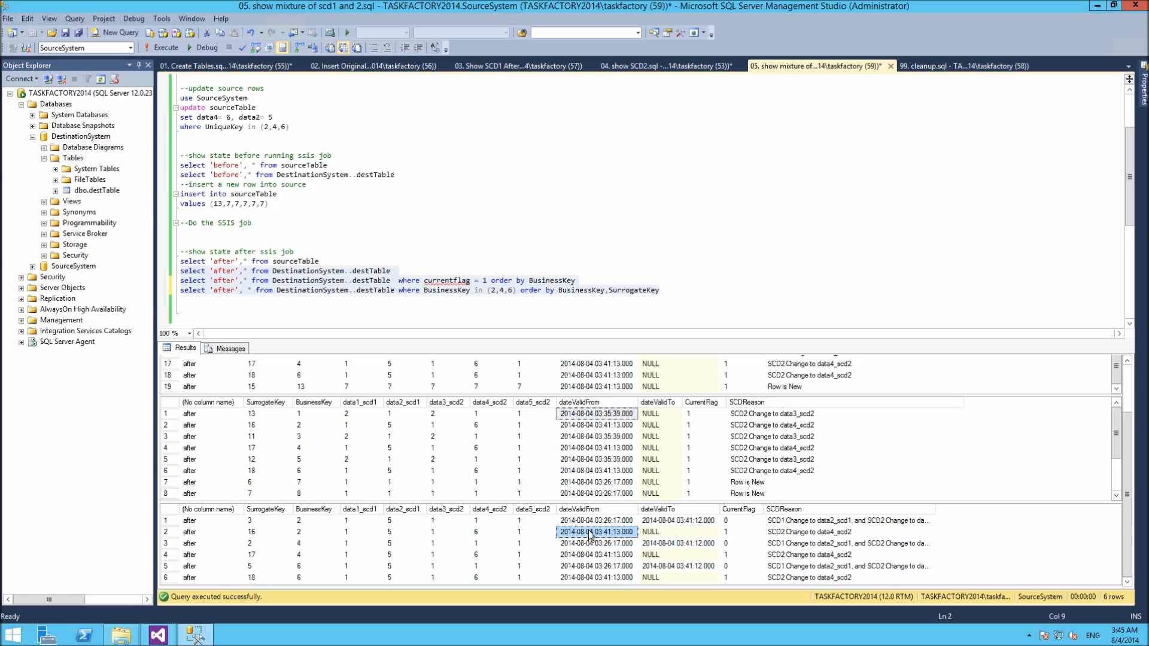
click(478, 528)
drag(481, 521, 482, 532)
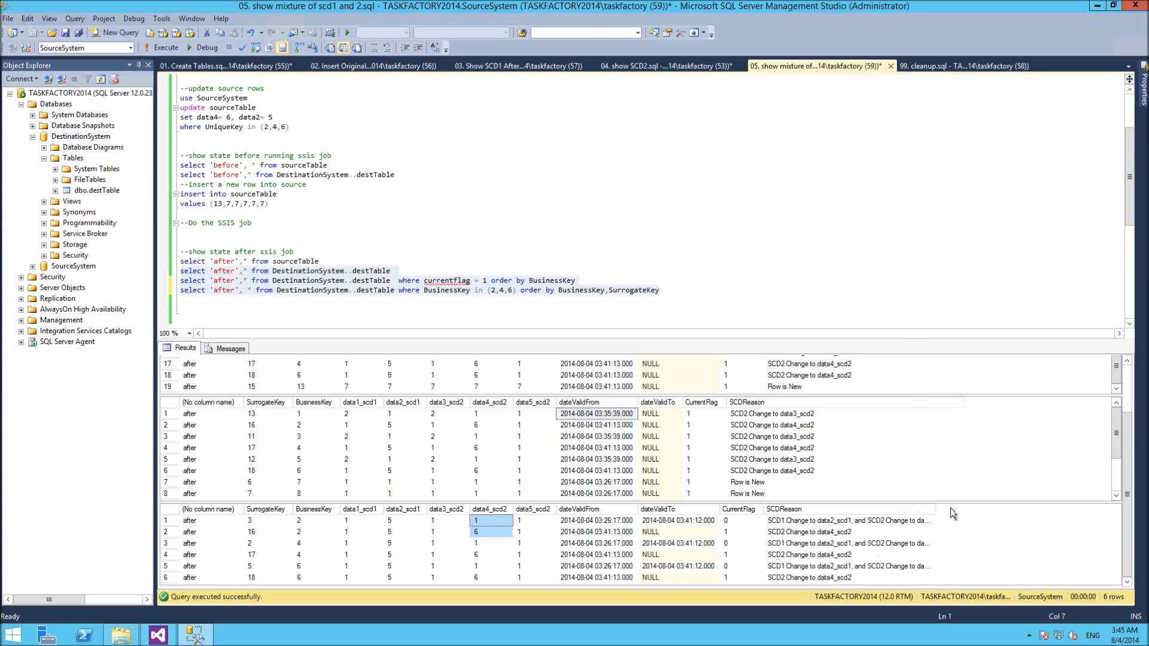
drag(986, 509, 1016, 513)
Show the 99. cleanup.sql script that drops sourceTable and destTable.
click(932, 70)
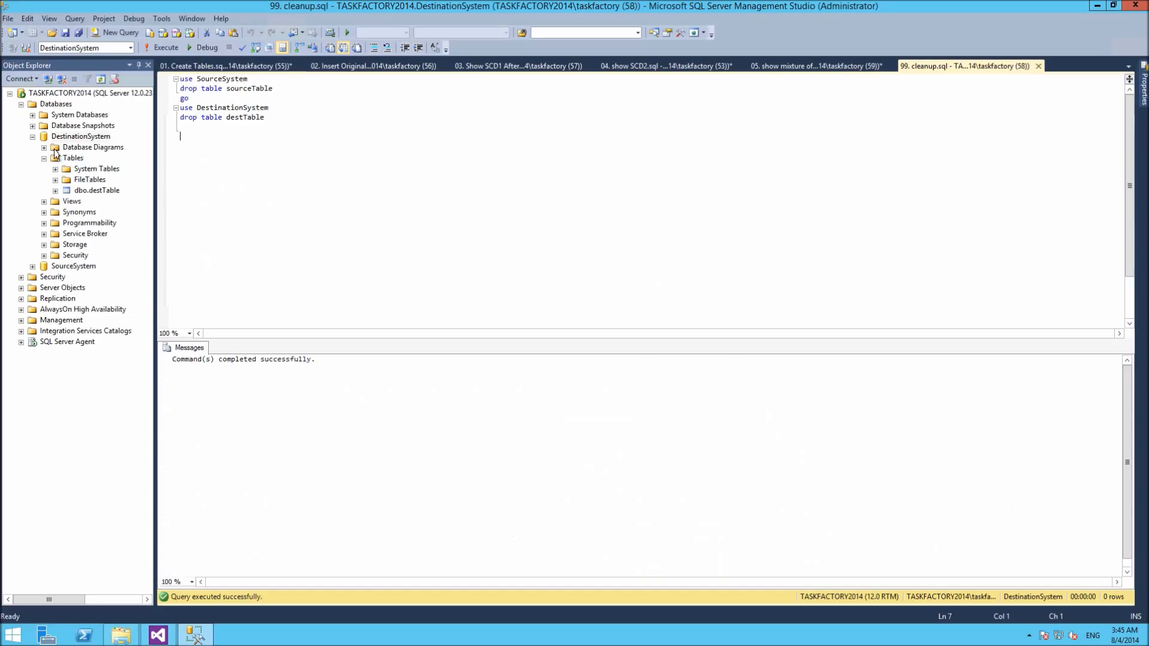
click(189, 639)
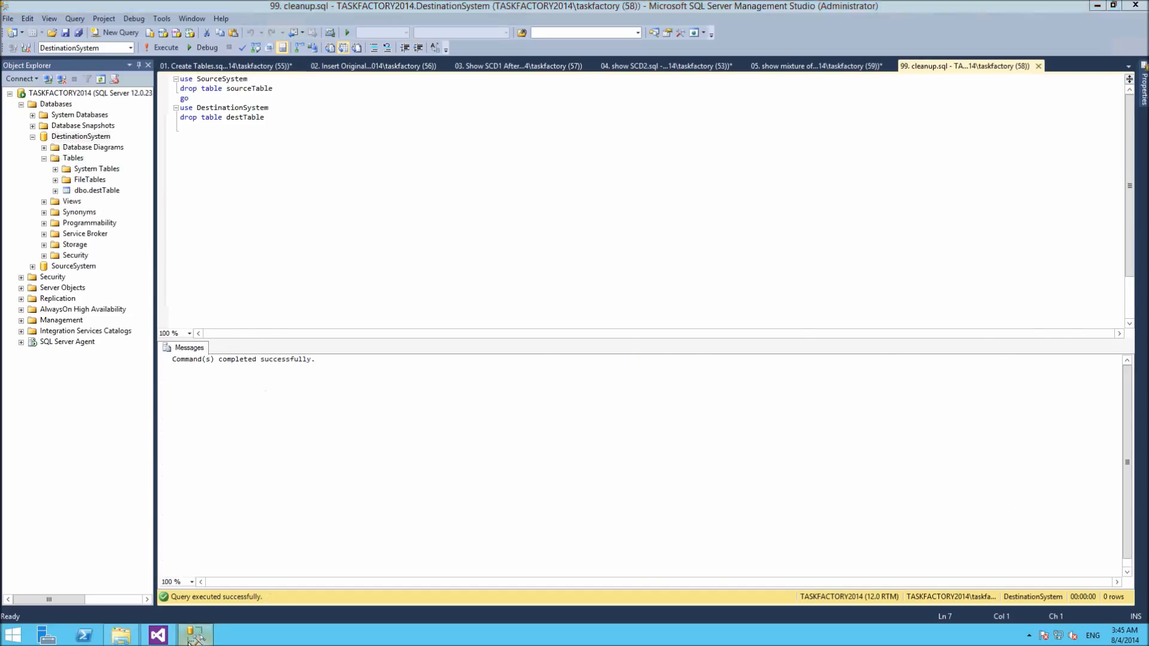